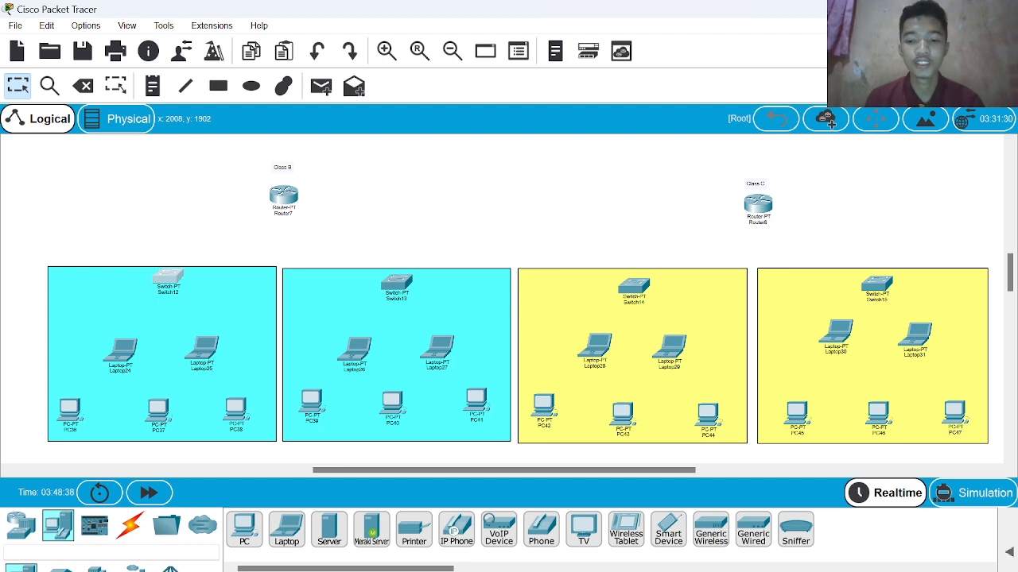
Step: Review the Ketentuan Tugas notes on the required routers, switches and end devices, and look over the existing topology
key("alt+Tab")
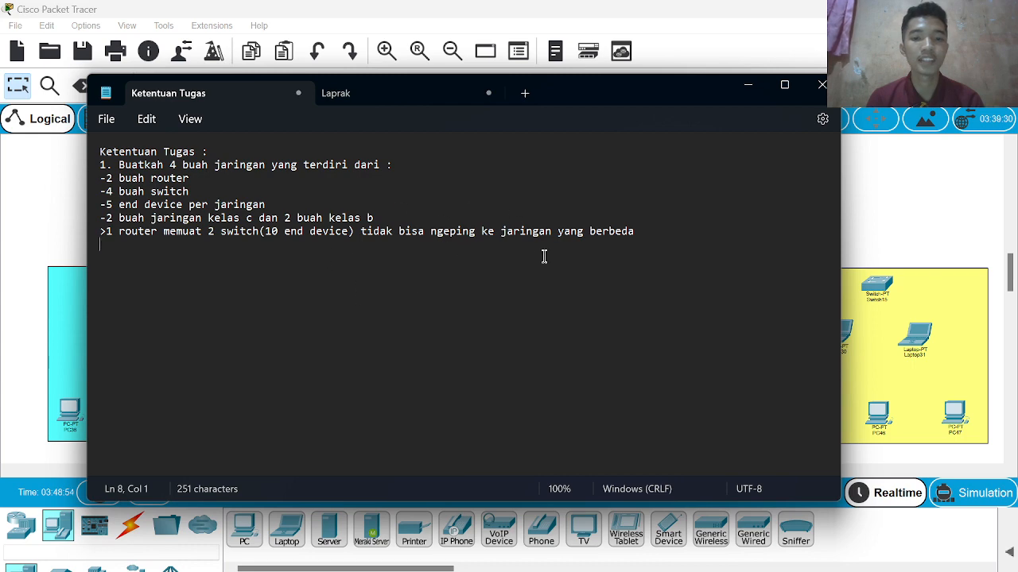
left_click(754, 89)
scroll(651, 279, "down", 1)
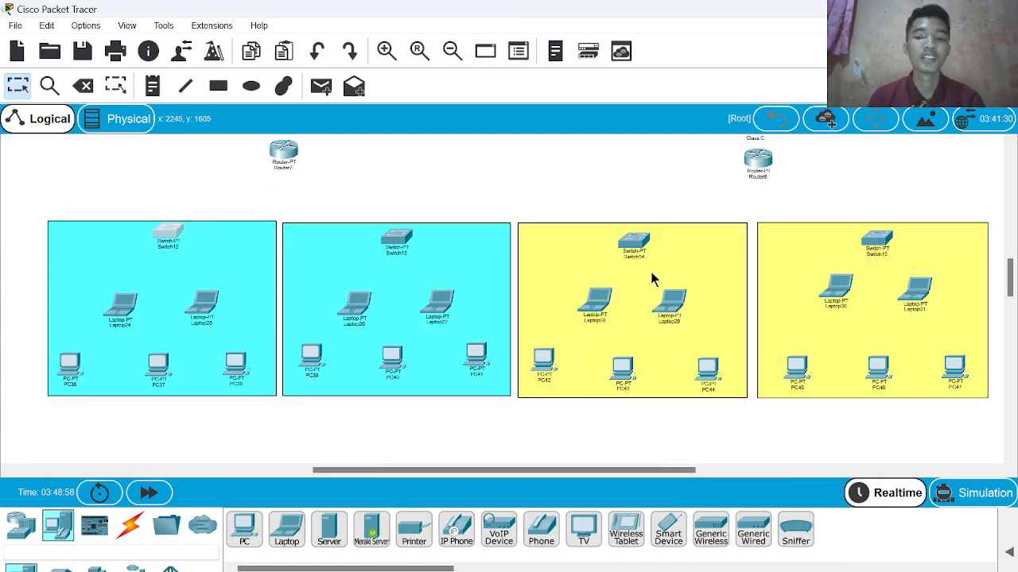
scroll(652, 279, "up", 2)
scroll(652, 279, "down", 1)
scroll(652, 279, "down", 1)
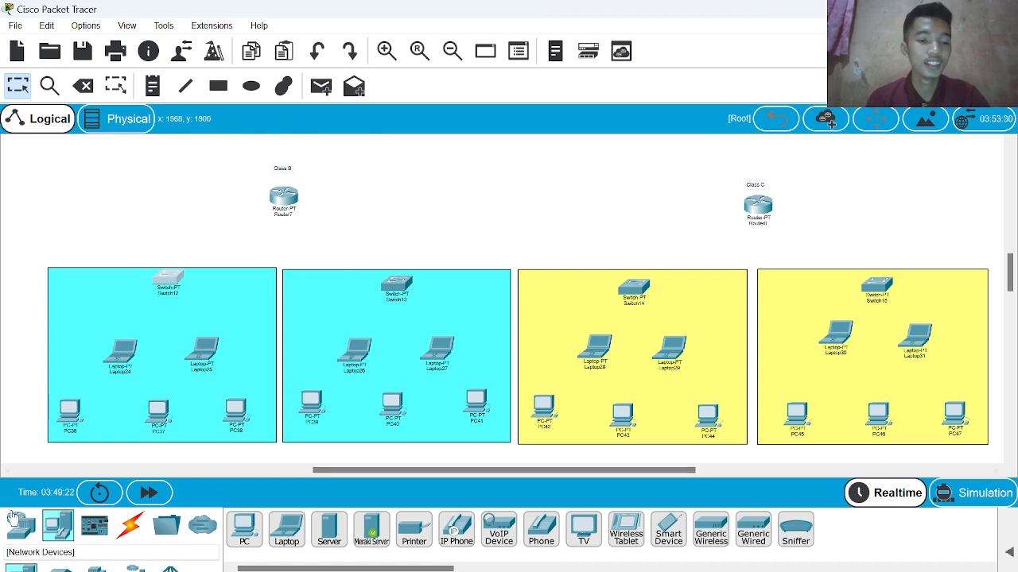
Step: Place a trial PT-Router between the two existing routers and delete it again
left_click(27, 530)
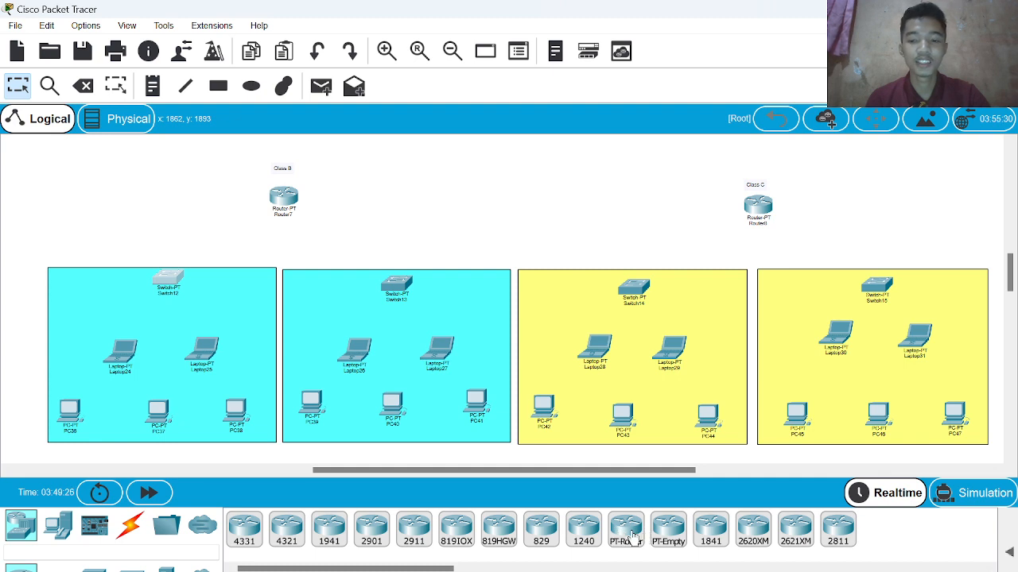
left_click_drag(633, 537, 521, 189)
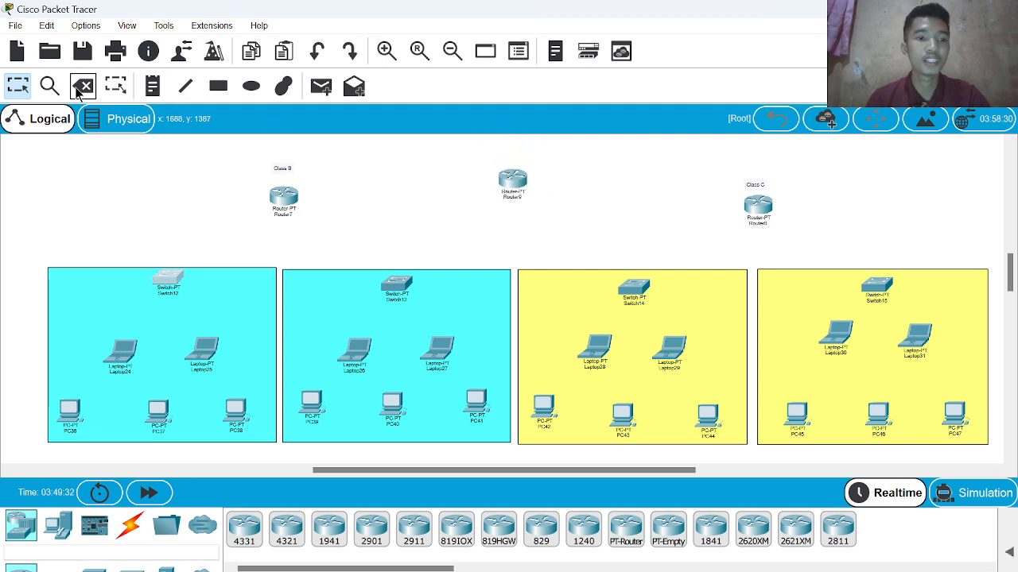
left_click(79, 89)
left_click(438, 308)
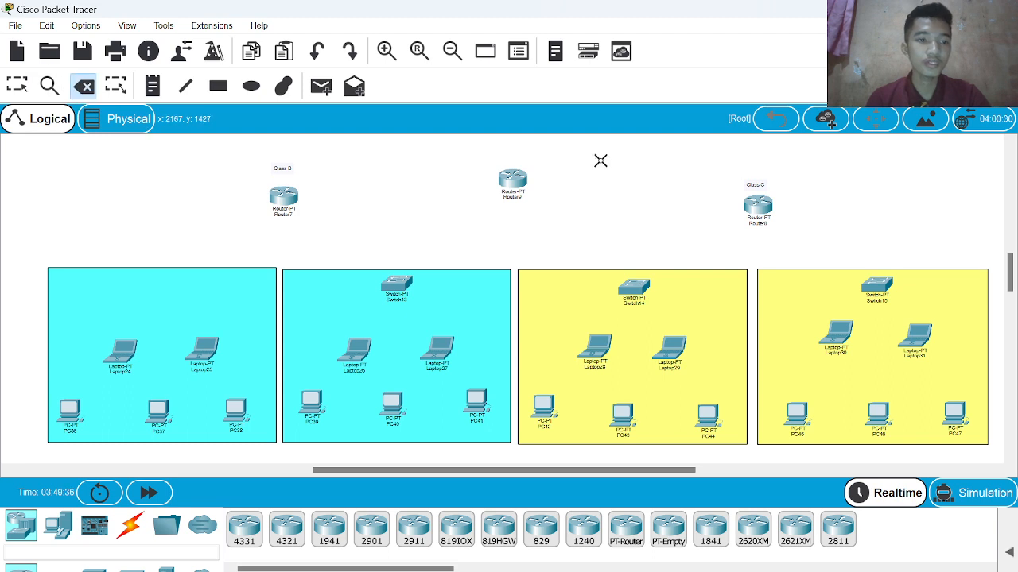
left_click(510, 185)
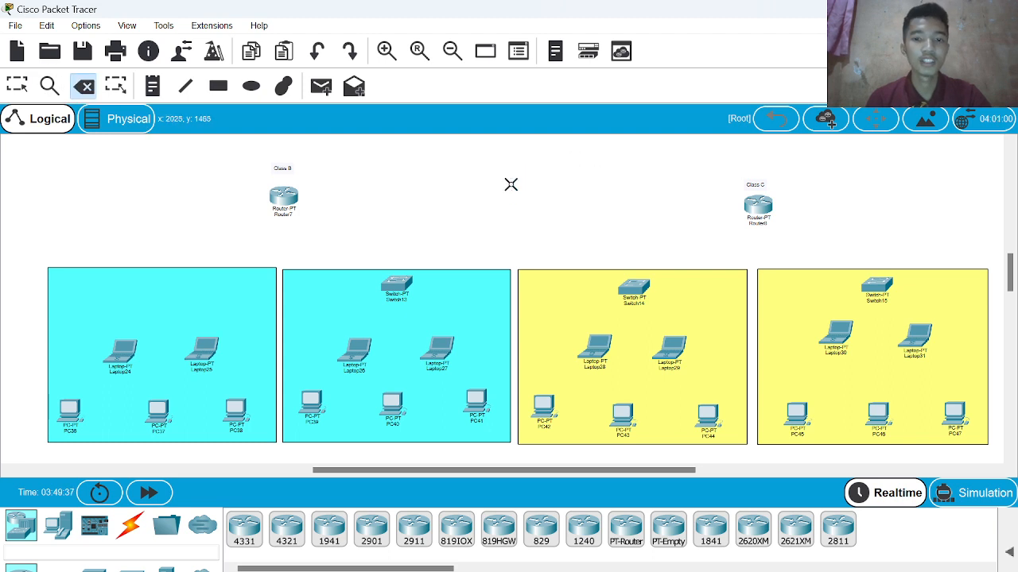
Step: Place a trial PT-Switch in the empty area between the routers and delete it again
left_click(16, 86)
left_click(62, 522)
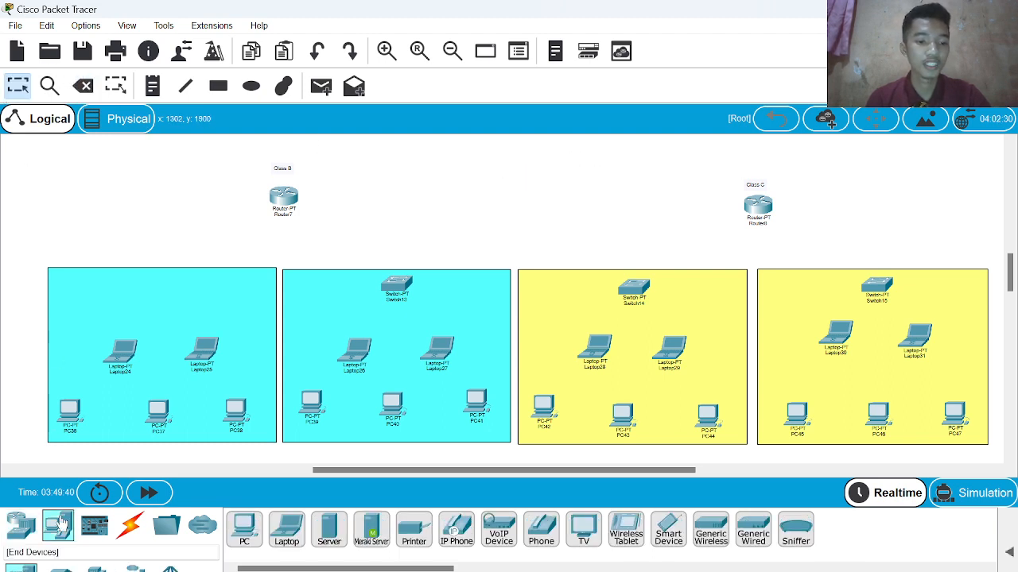
left_click(25, 534)
left_click(57, 568)
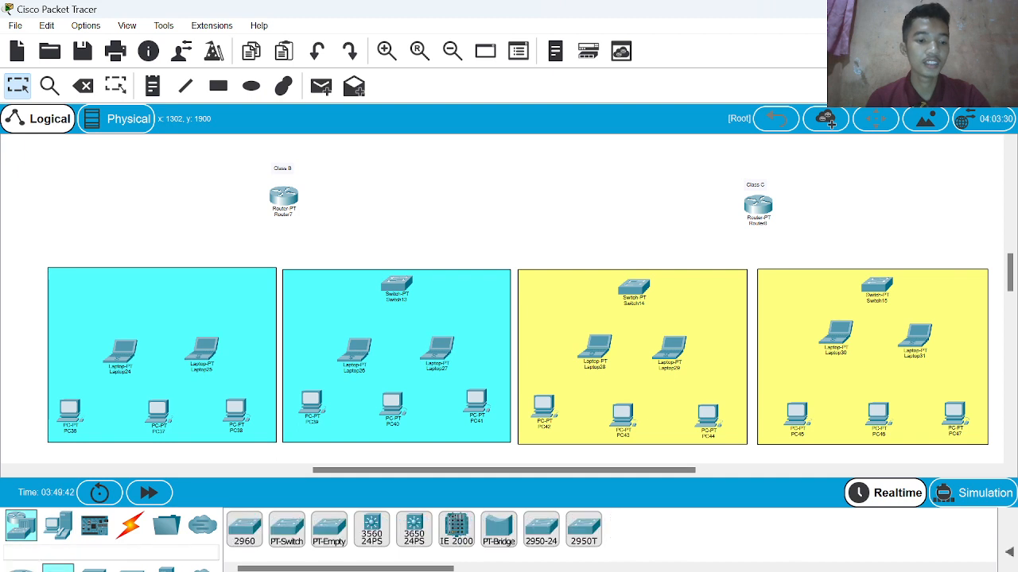
left_click_drag(296, 533, 469, 213)
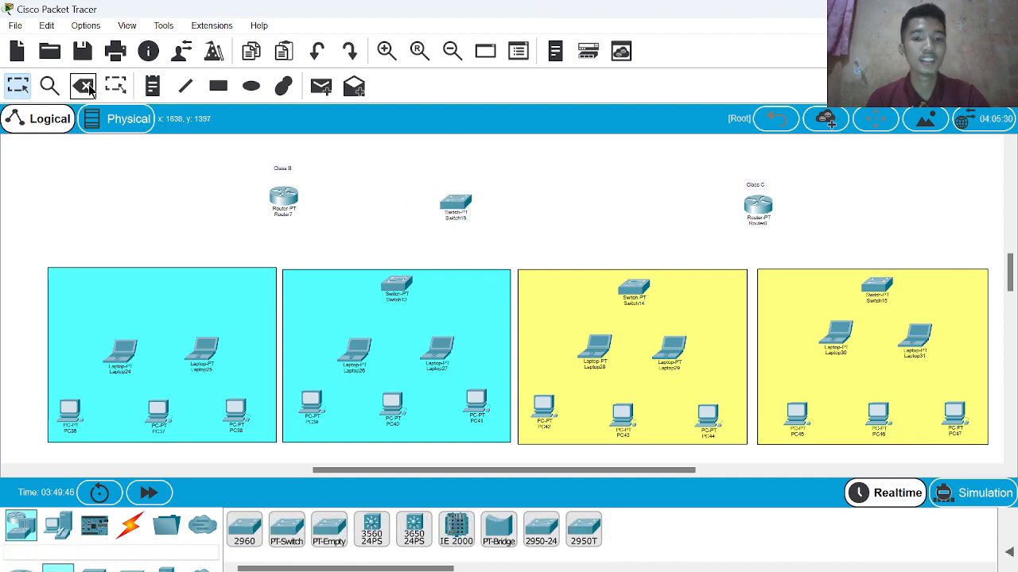
left_click(84, 85)
left_click(455, 203)
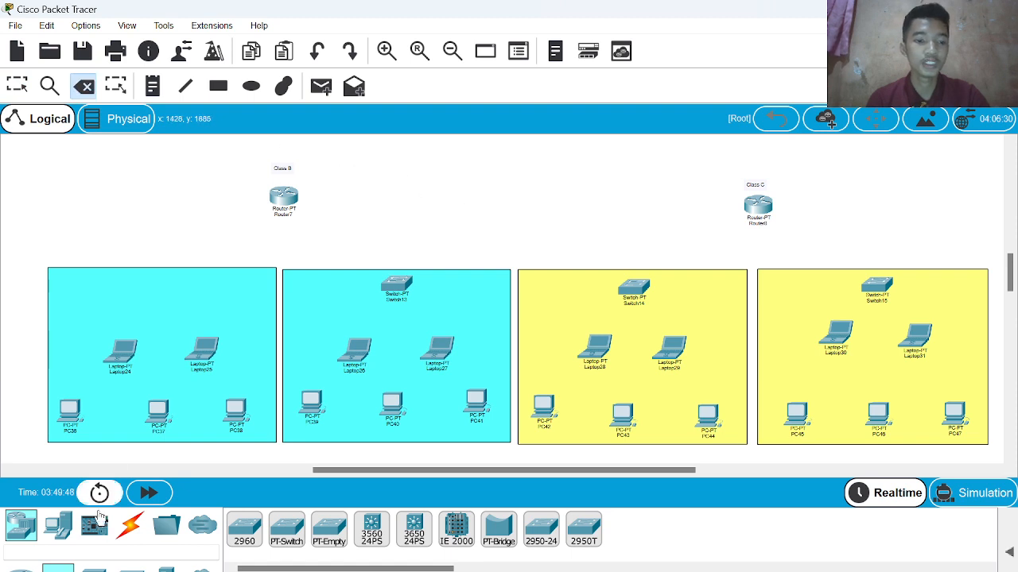
Step: Add a PT-Switch above the laptops in the first blue network and realign that network's rectangle with its neighbour
left_click(58, 524)
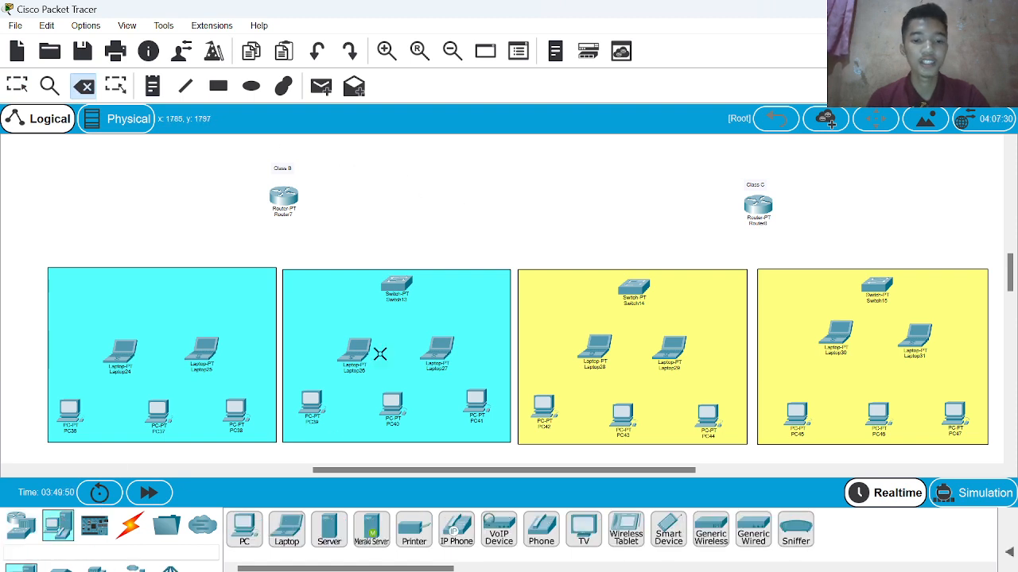
left_click(18, 89)
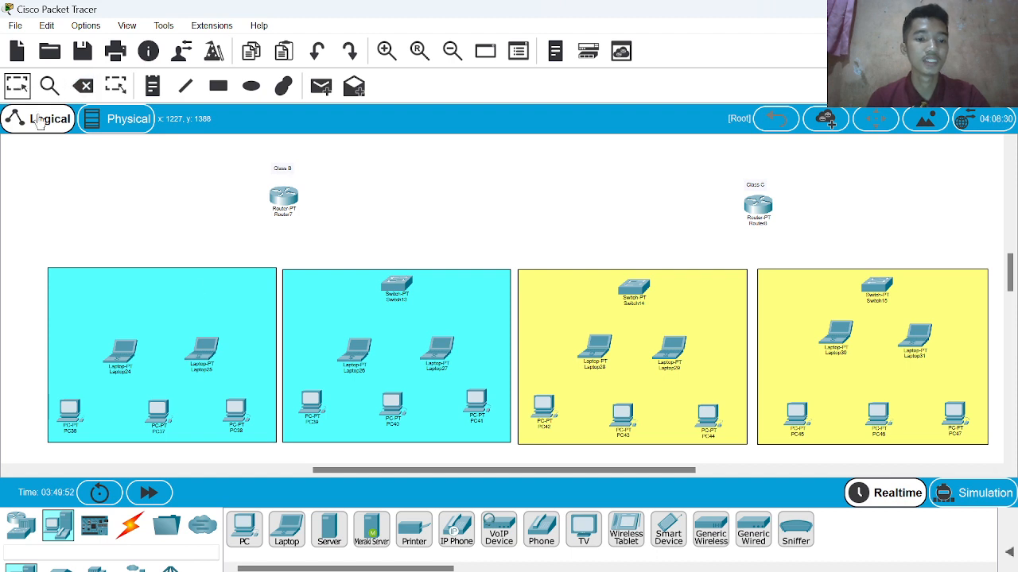
left_click(20, 531)
left_click(57, 568)
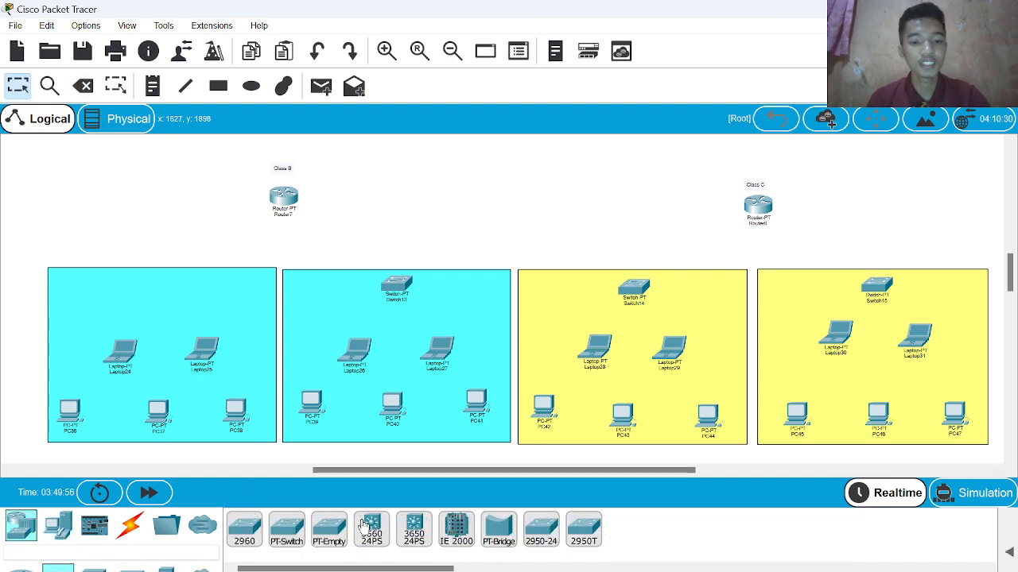
left_click_drag(289, 529, 167, 294)
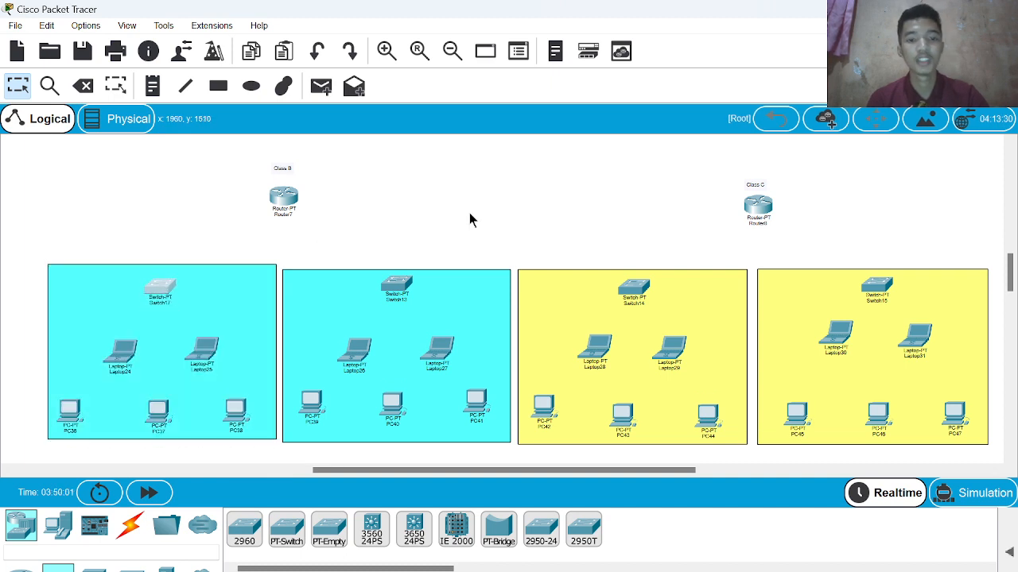
left_click_drag(252, 298, 249, 309)
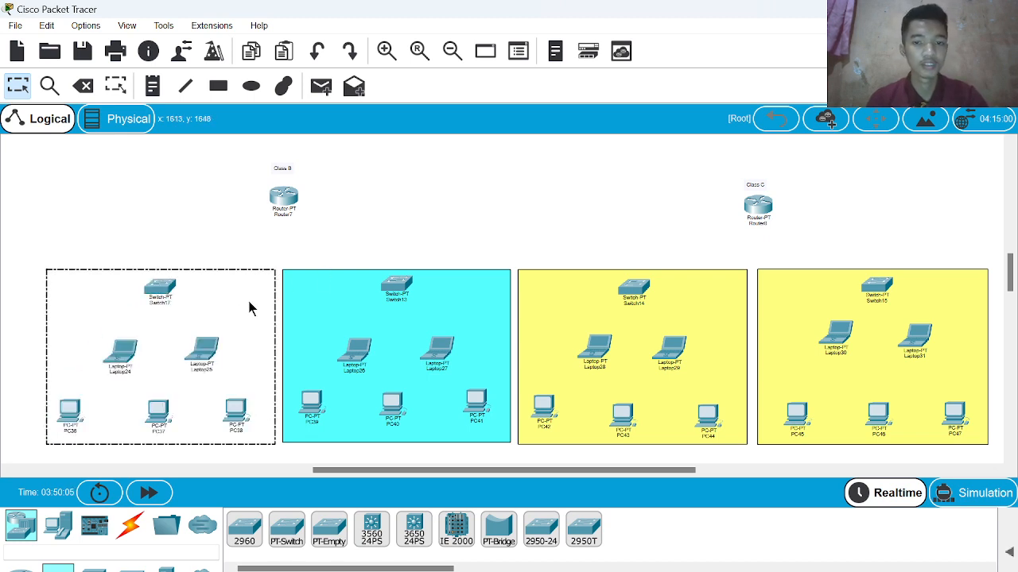
left_click(468, 189)
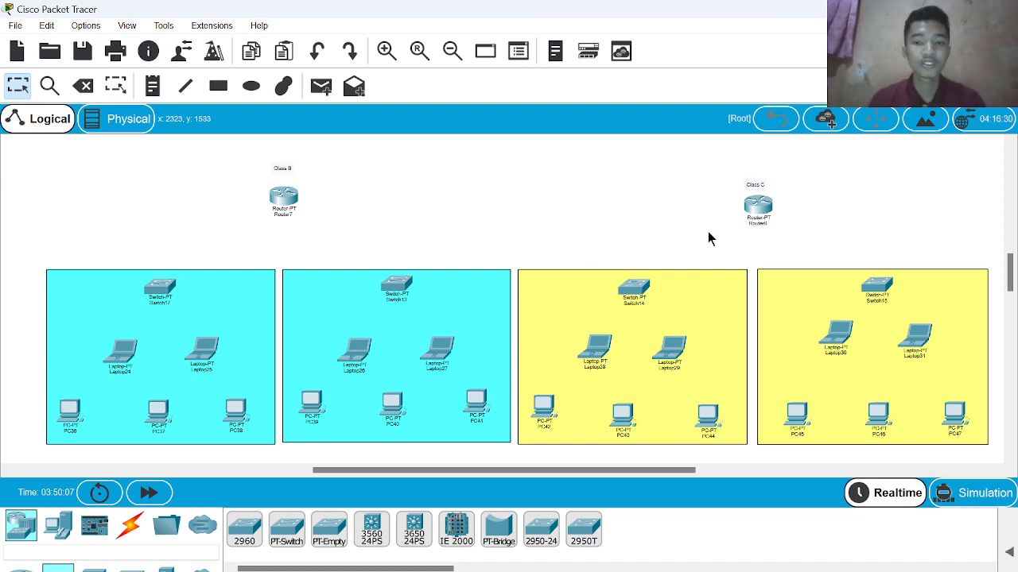
Step: Inspect the port modules, empty slots and power switch of Switch17 in its physical device view
scroll(647, 247, "up", 2)
scroll(647, 247, "down", 2)
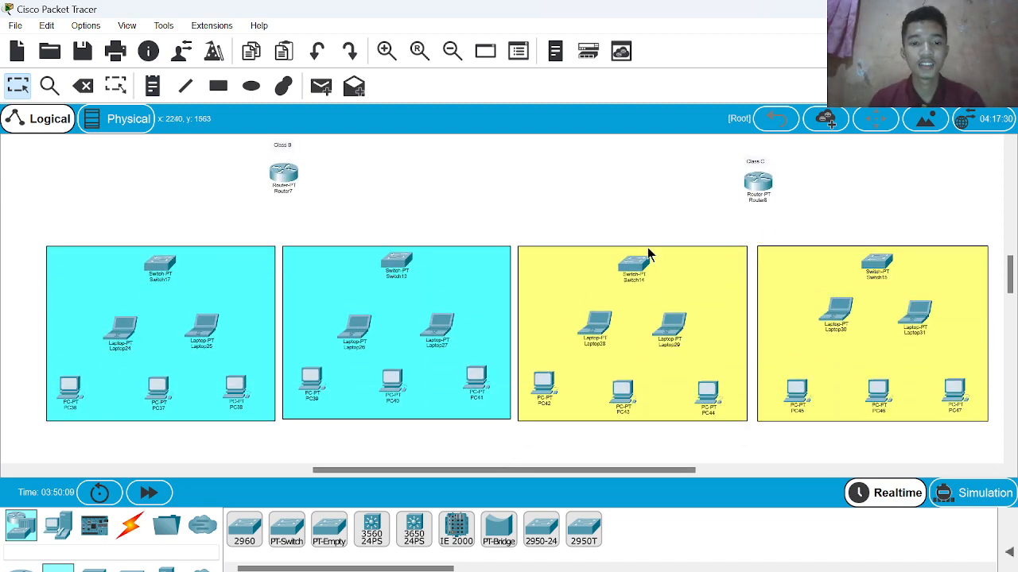
left_click(148, 286)
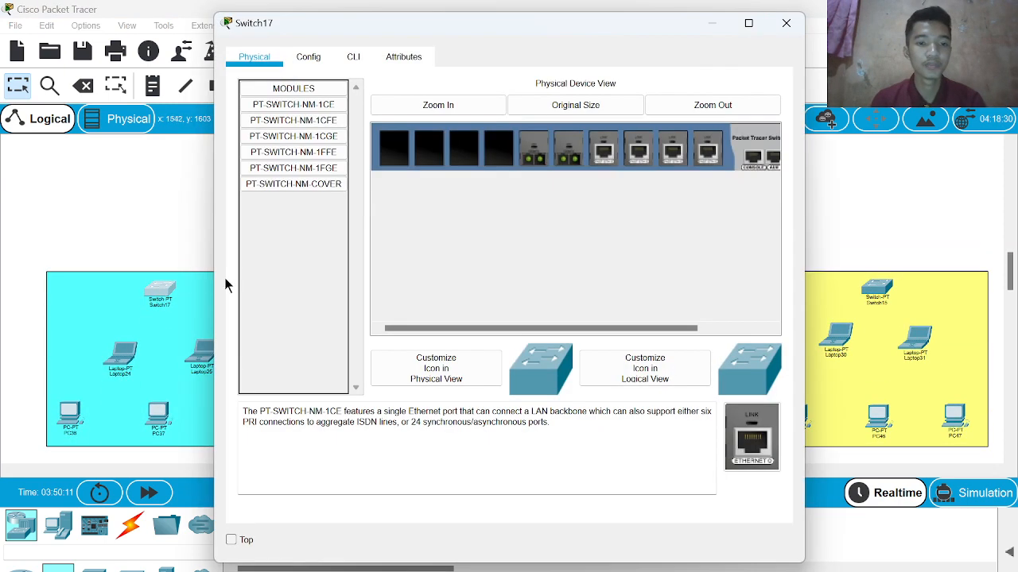
scroll(747, 145, "down", 1)
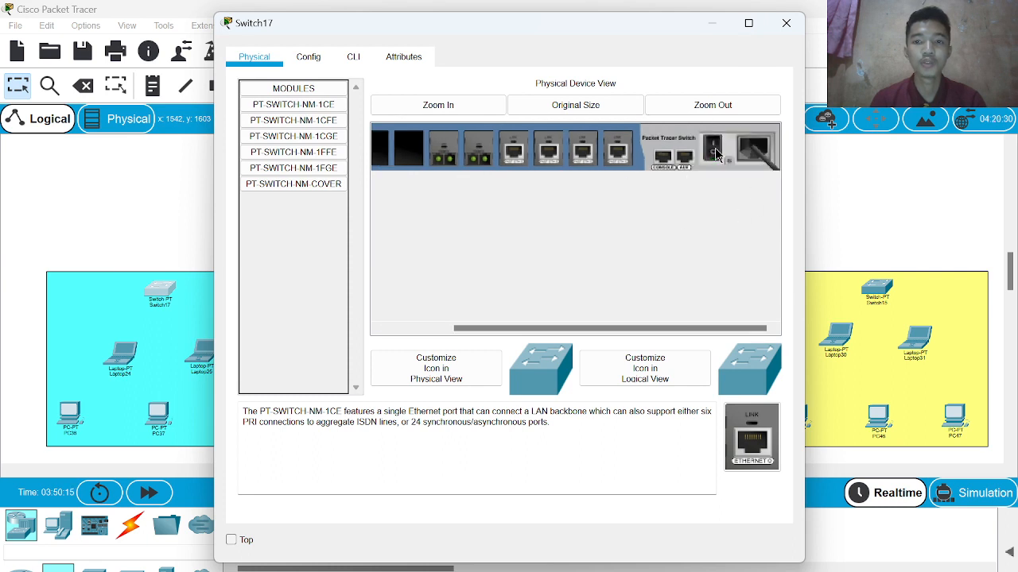
scroll(453, 163, "up", 1)
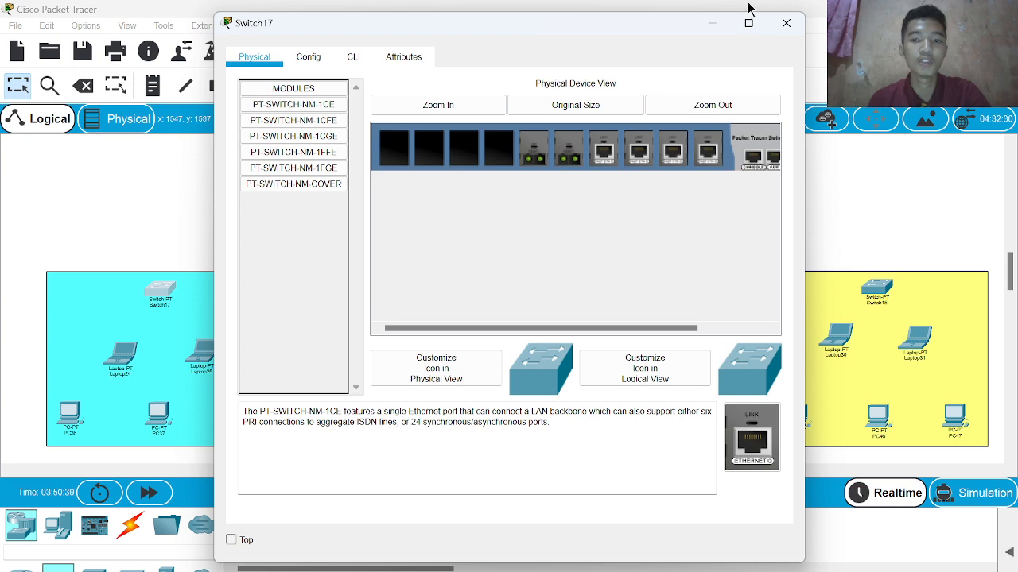
left_click(786, 23)
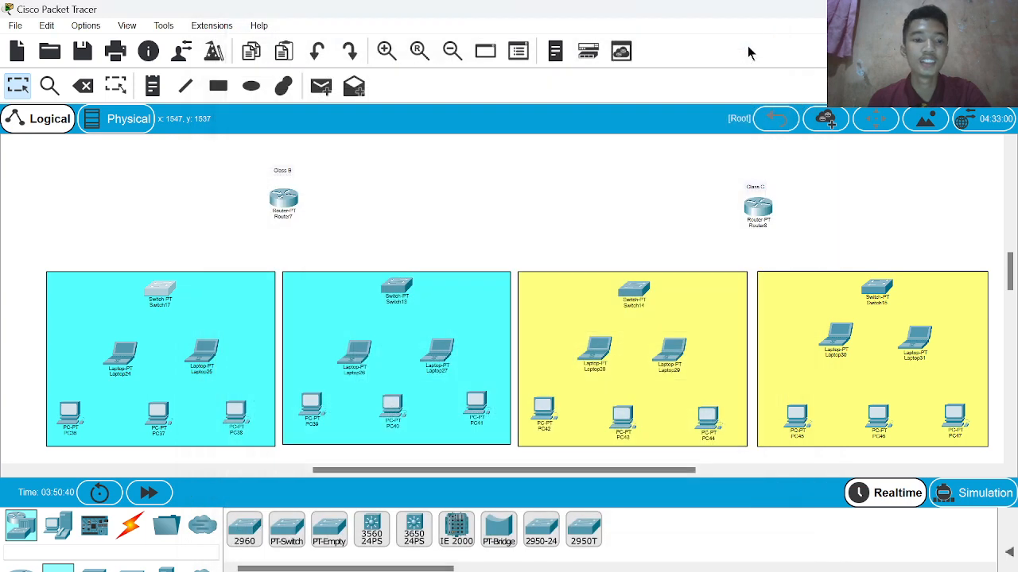
Step: Power off Switch17 and install two PT-SWITCH-NM-1CFE modules in its empty slots
left_click(158, 293)
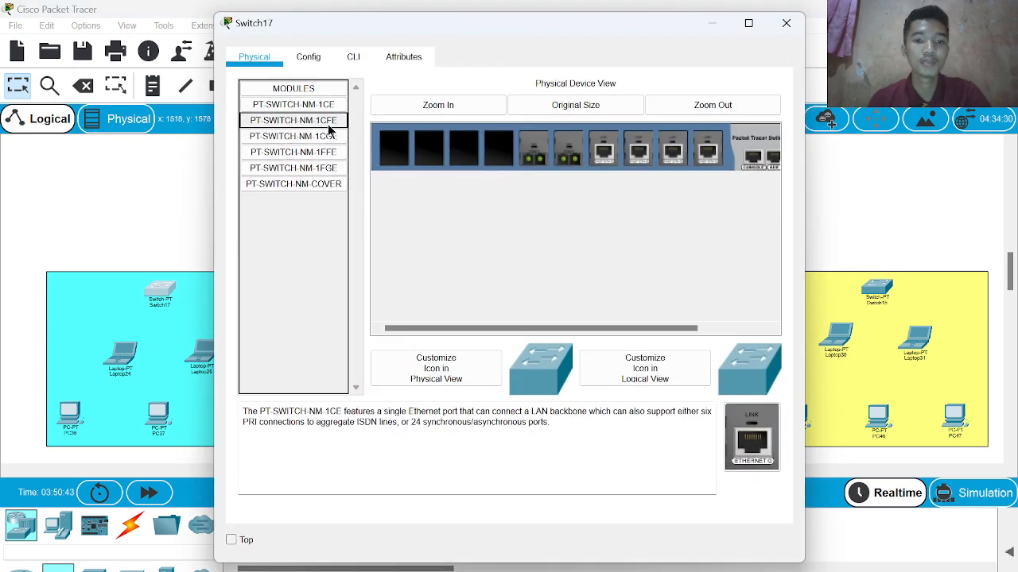
scroll(660, 150, "right", 3)
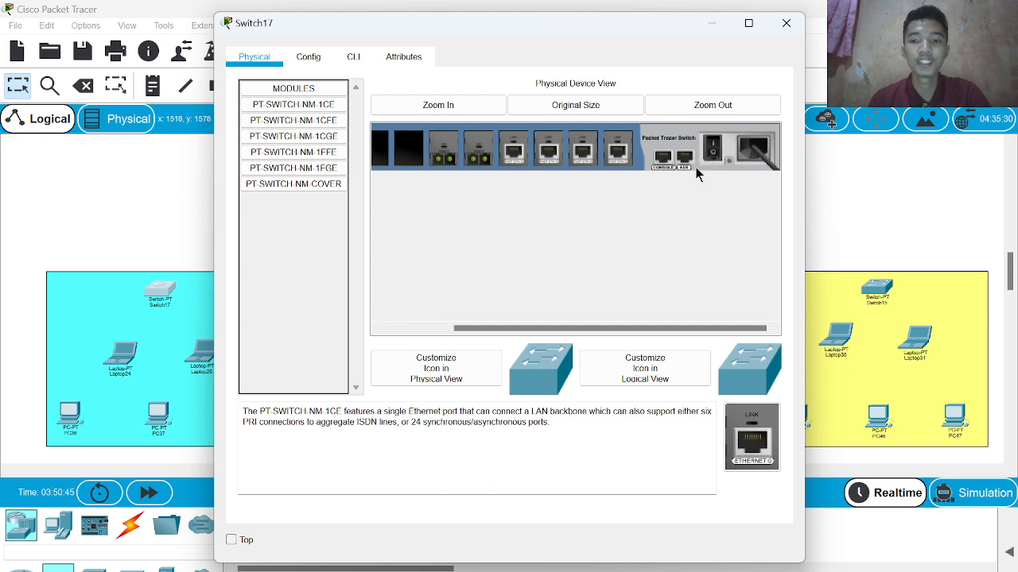
scroll(447, 207, "left", 3)
left_click_drag(336, 121, 490, 153)
left_click_drag(335, 122, 472, 156)
left_click(785, 22)
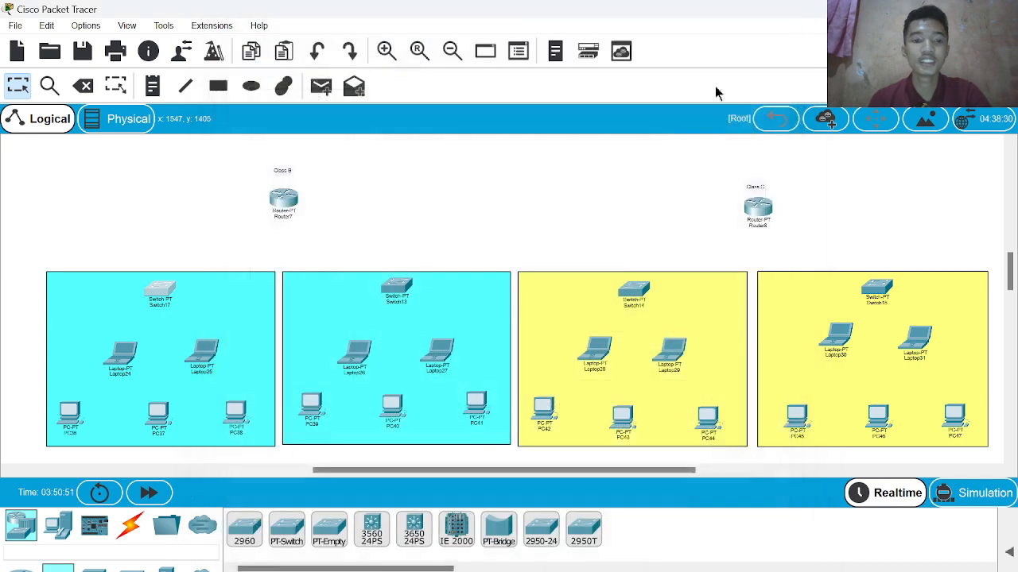
Step: Power off Switch13 and install two PT-SWITCH-NM-1CFE modules in its empty slots
left_click(403, 290)
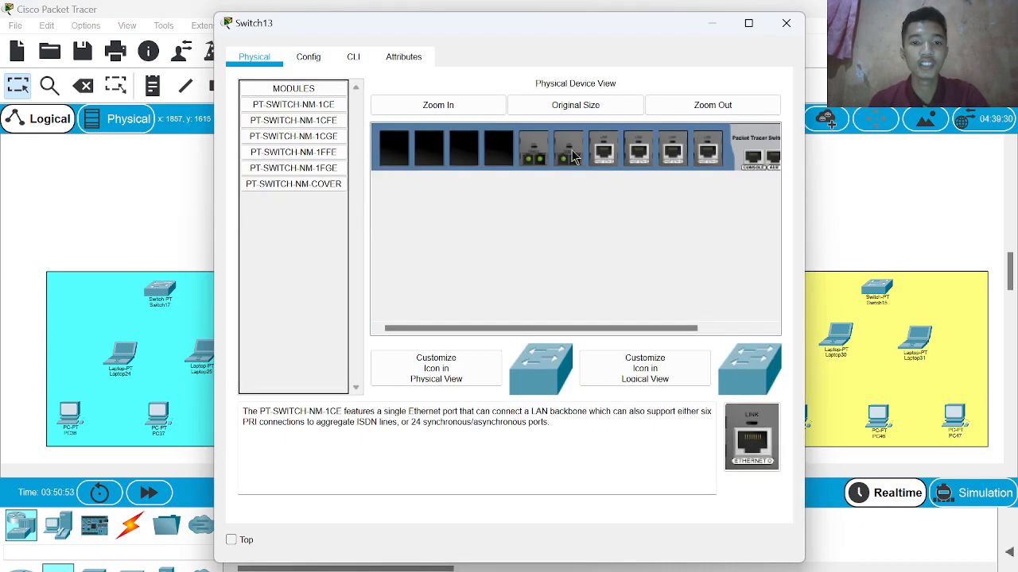
scroll(713, 145, "right", 3)
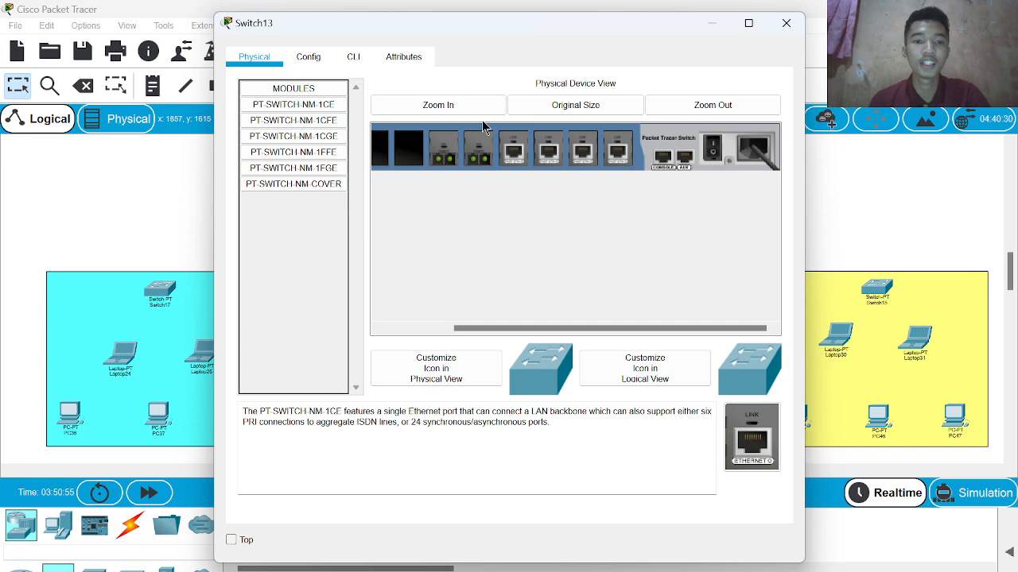
scroll(432, 158, "left", 3)
left_click_drag(296, 119, 498, 147)
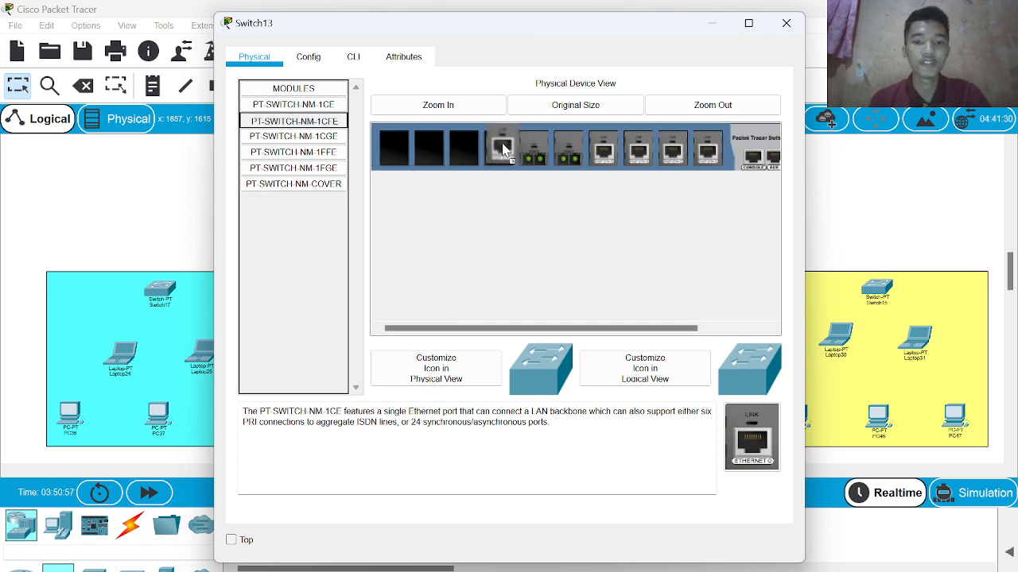
left_click_drag(303, 127, 452, 151)
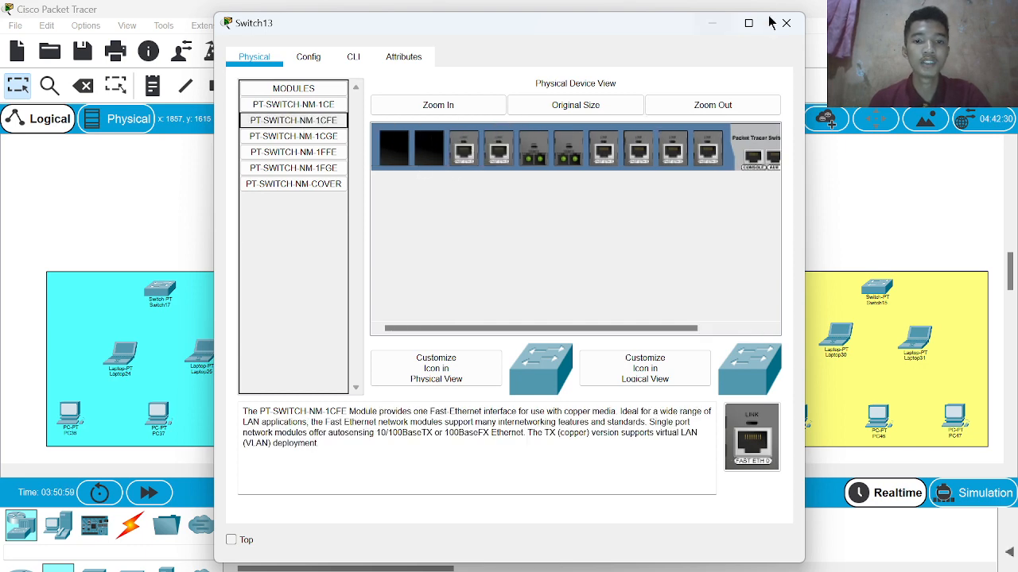
left_click(785, 22)
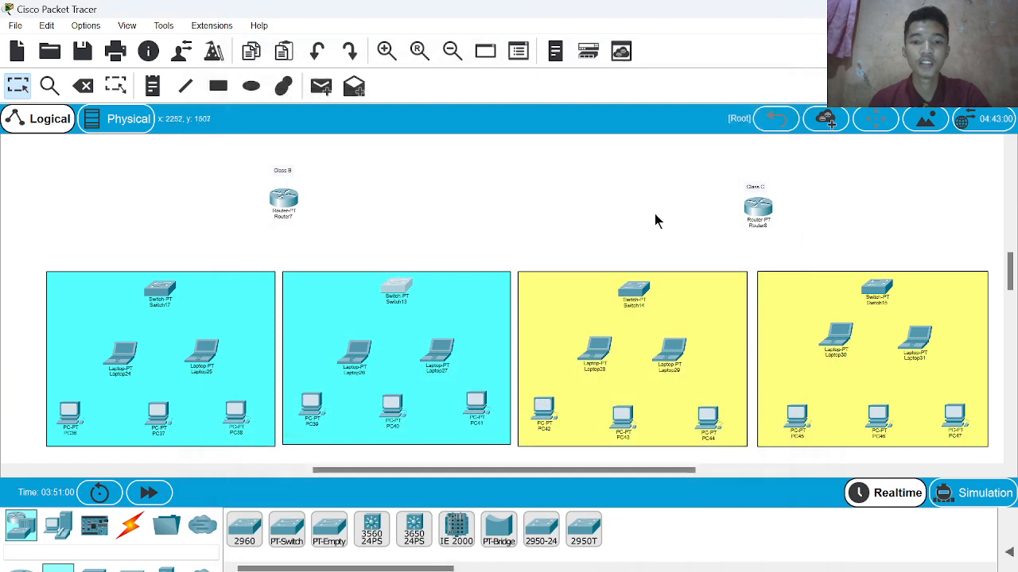
Step: Power off Switch14 and install two PT-SWITCH-NM-1CFE modules in its empty slots
left_click(636, 294)
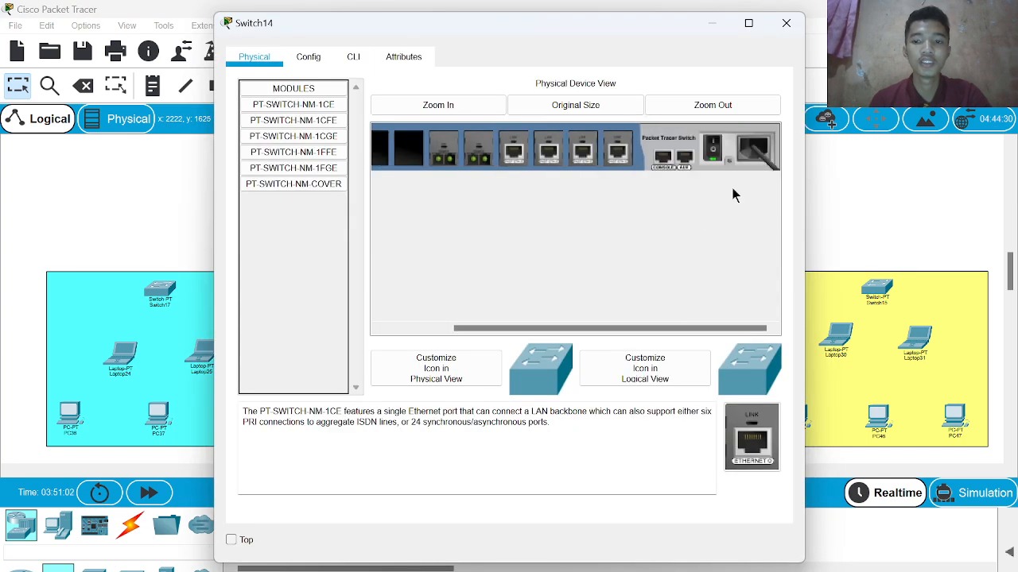
left_click(714, 148)
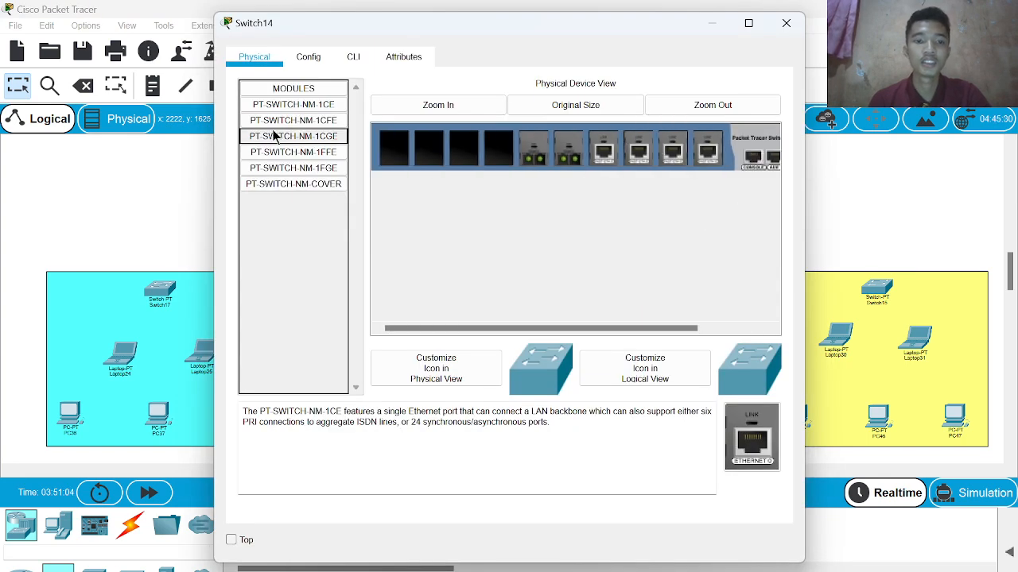
left_click_drag(279, 121, 500, 157)
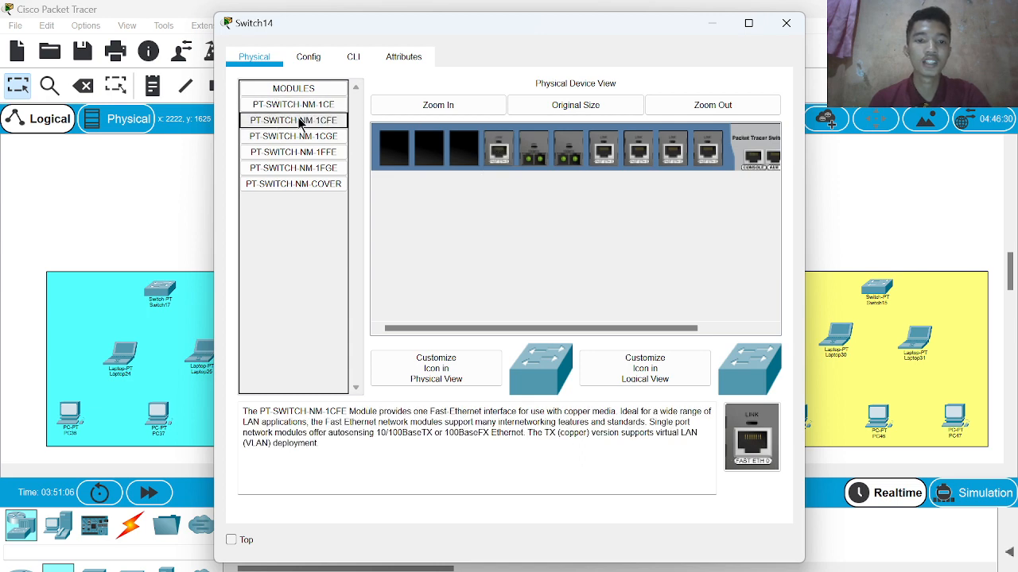
left_click_drag(300, 121, 470, 148)
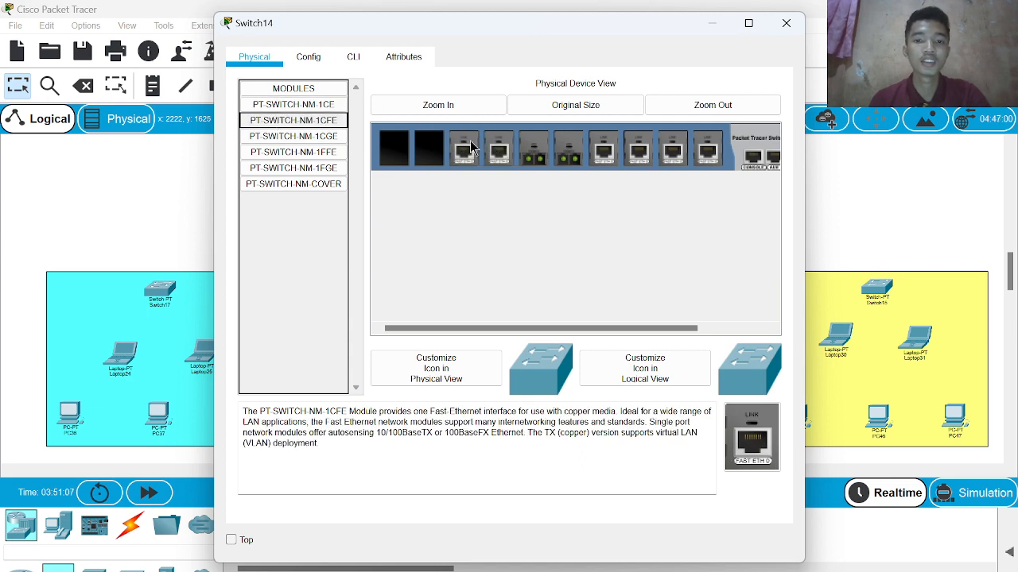
left_click(786, 23)
Step: Power off Switch15 and install two PT-SWITCH-NM-1CFE modules in its empty slots
left_click(881, 291)
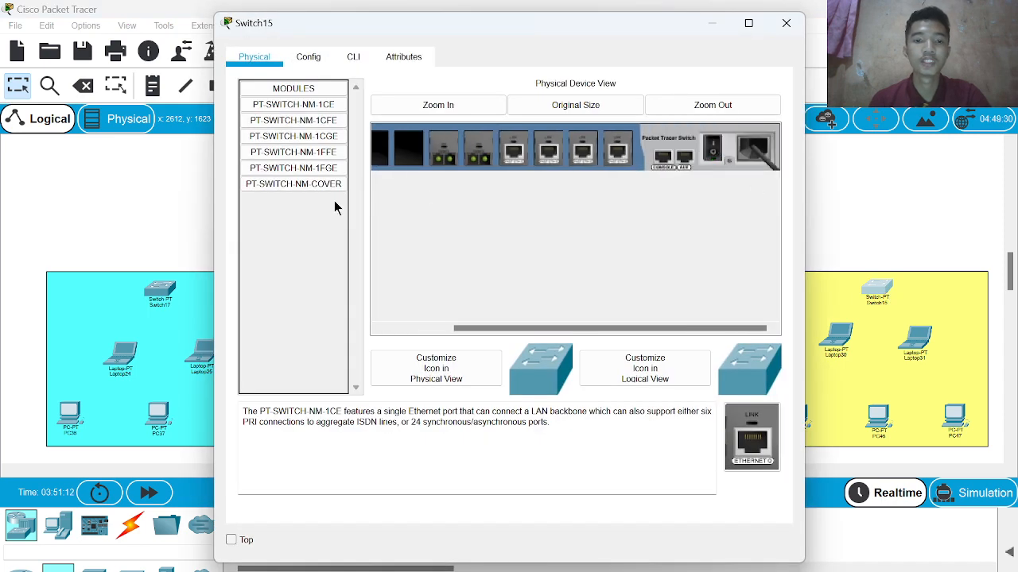
left_click_drag(317, 120, 386, 154)
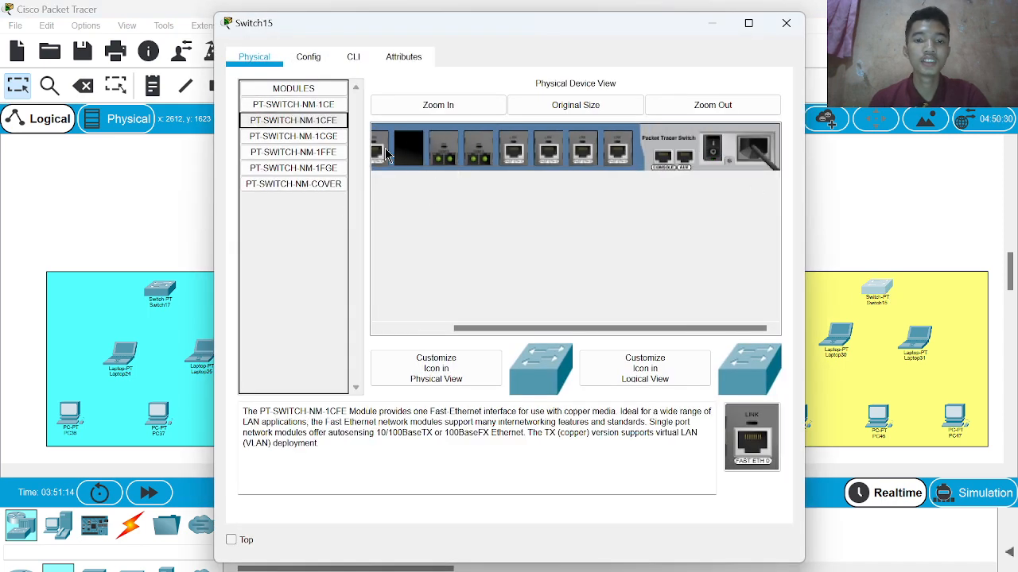
left_click_drag(318, 120, 501, 156)
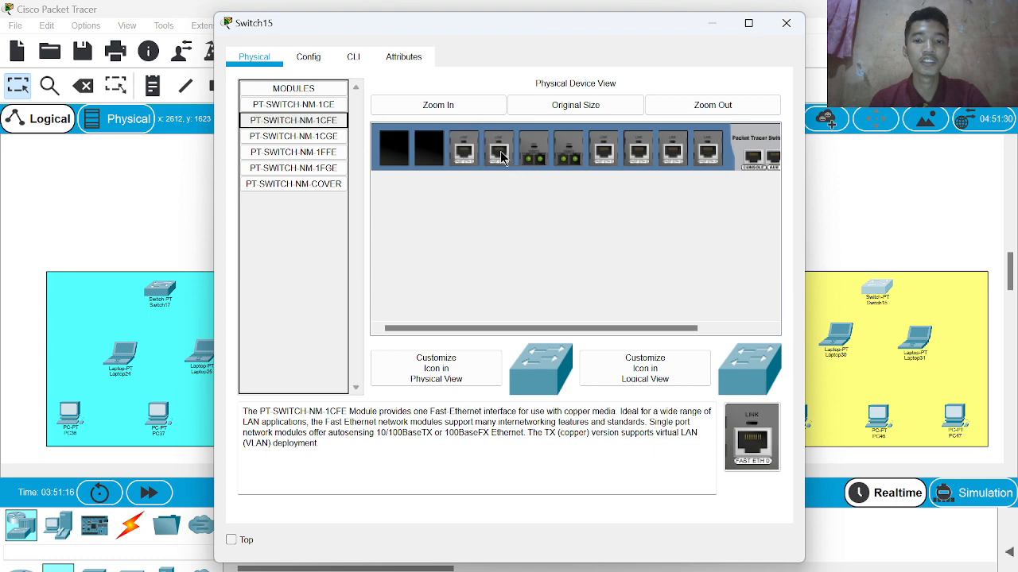
left_click(785, 23)
Step: Connect Switch17's FastEthernet0/1 to PC36's FastEthernet0 with a copper straight-through cable
scroll(575, 237, "down", 3)
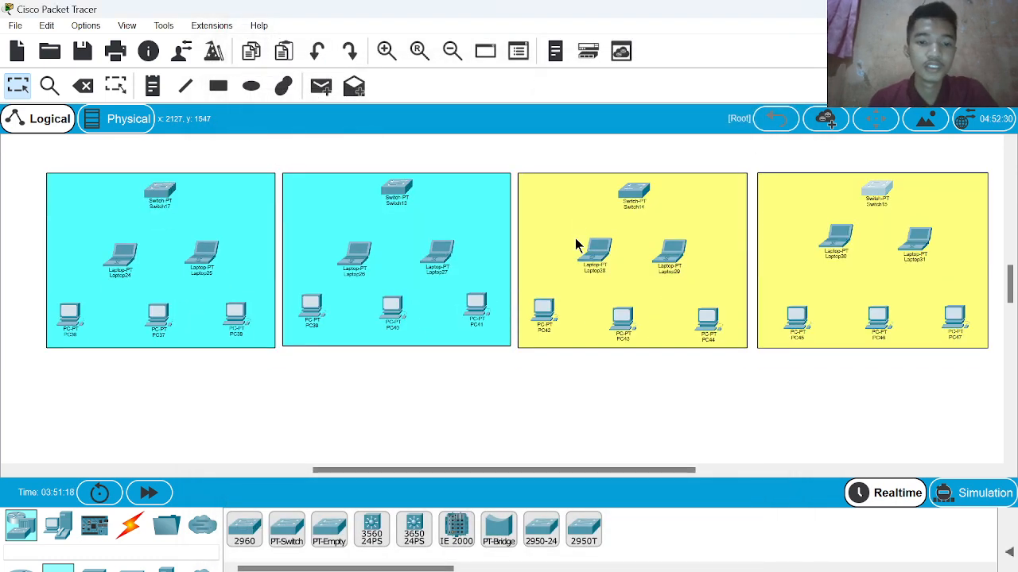
scroll(575, 238, "down", 2)
scroll(575, 237, "up", 3)
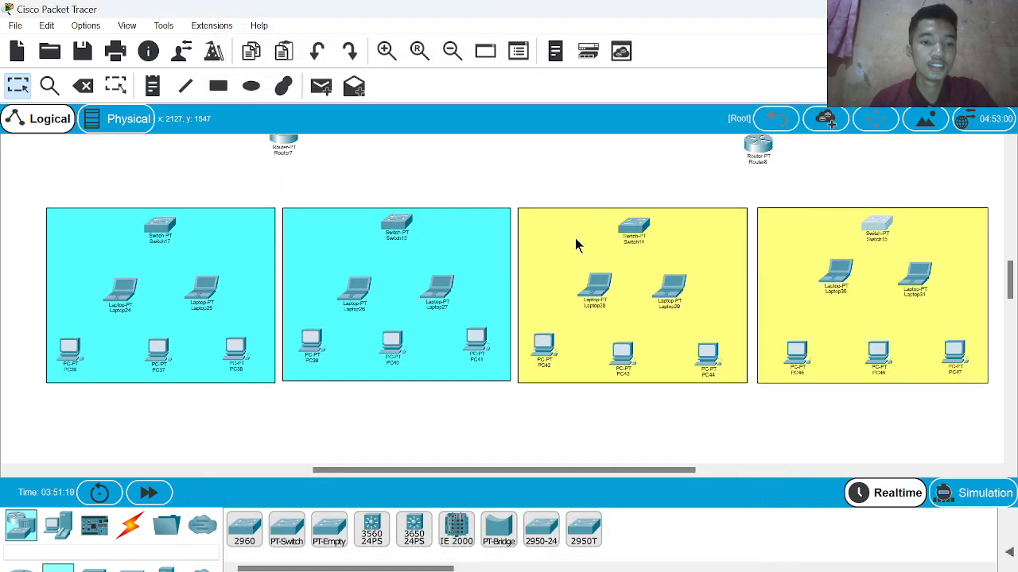
left_click(127, 534)
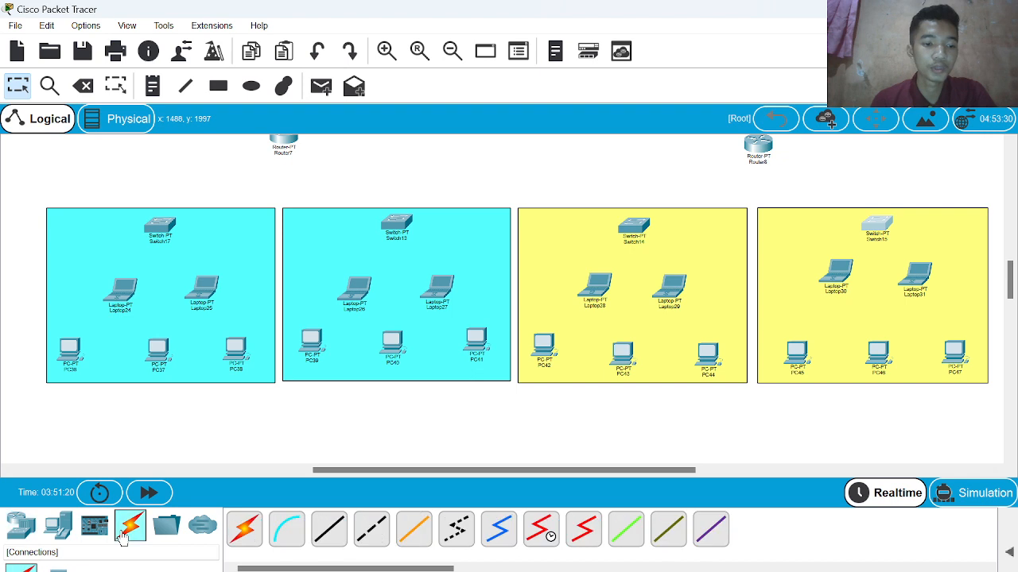
left_click(331, 532)
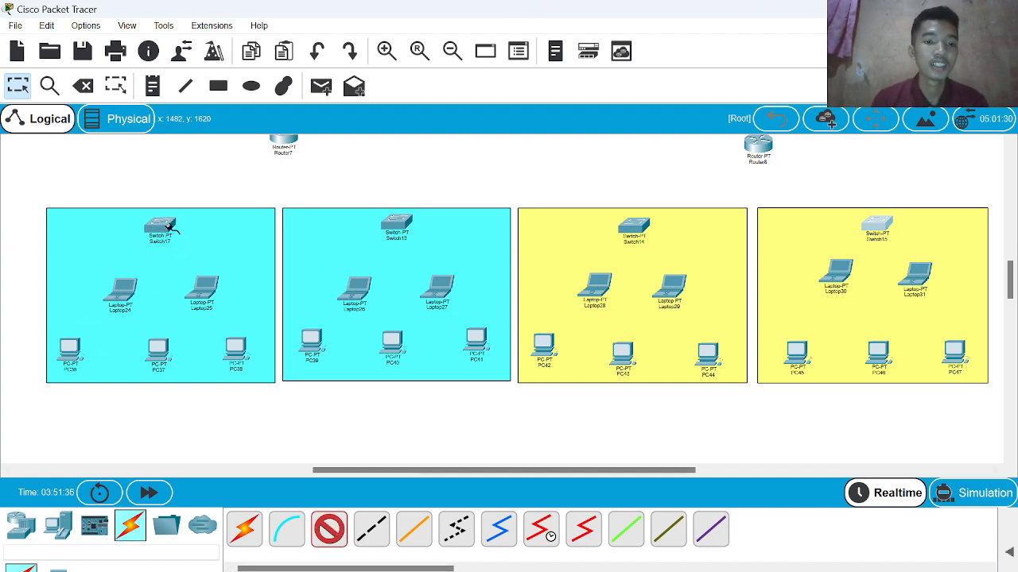
left_click(160, 226)
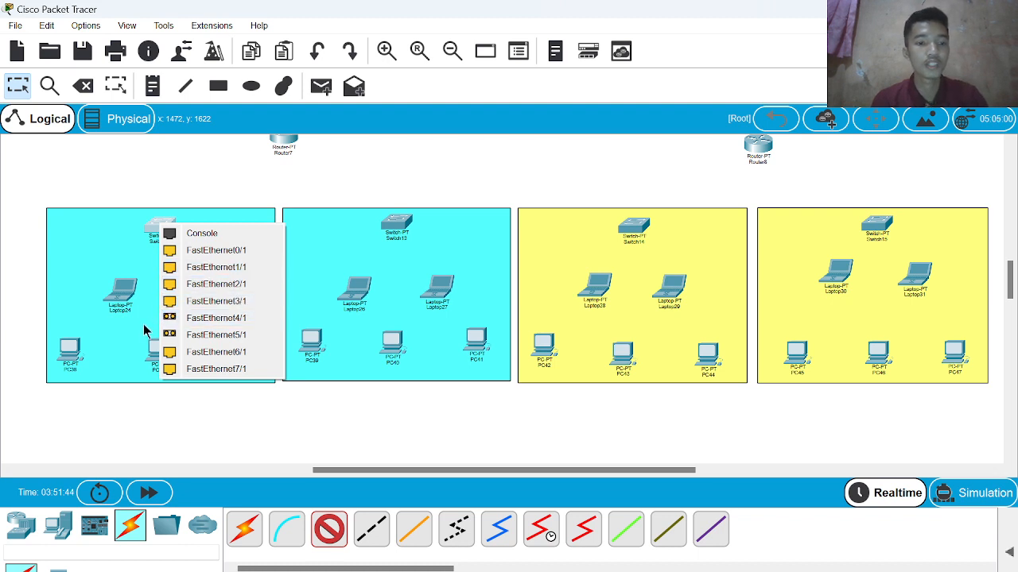
left_click(215, 251)
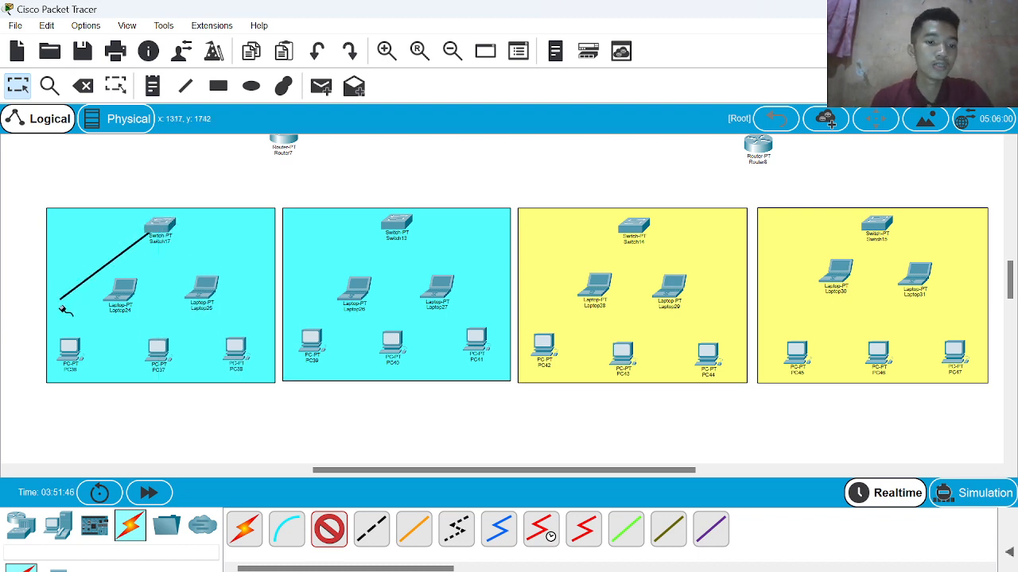
left_click(68, 353)
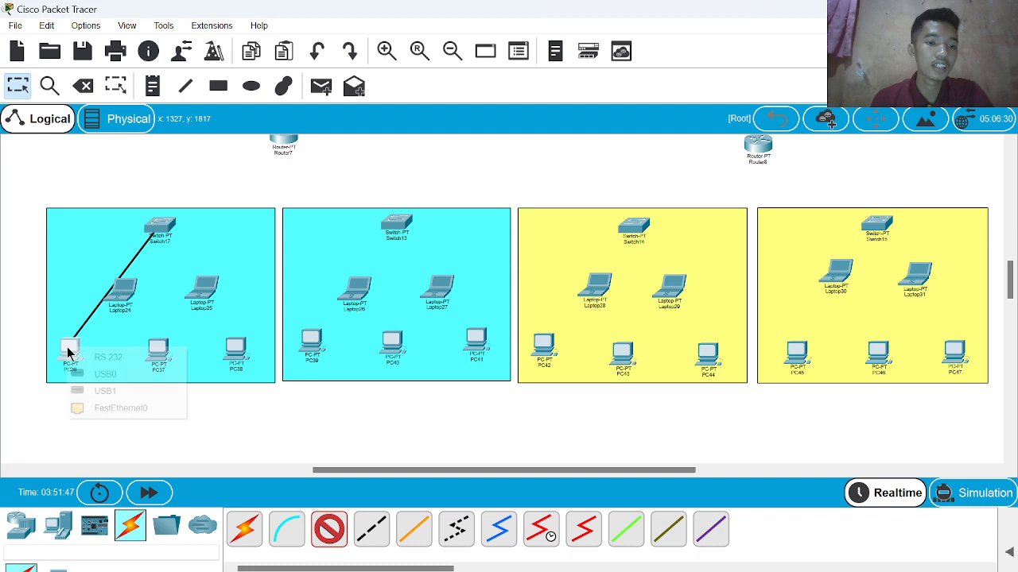
left_click(118, 408)
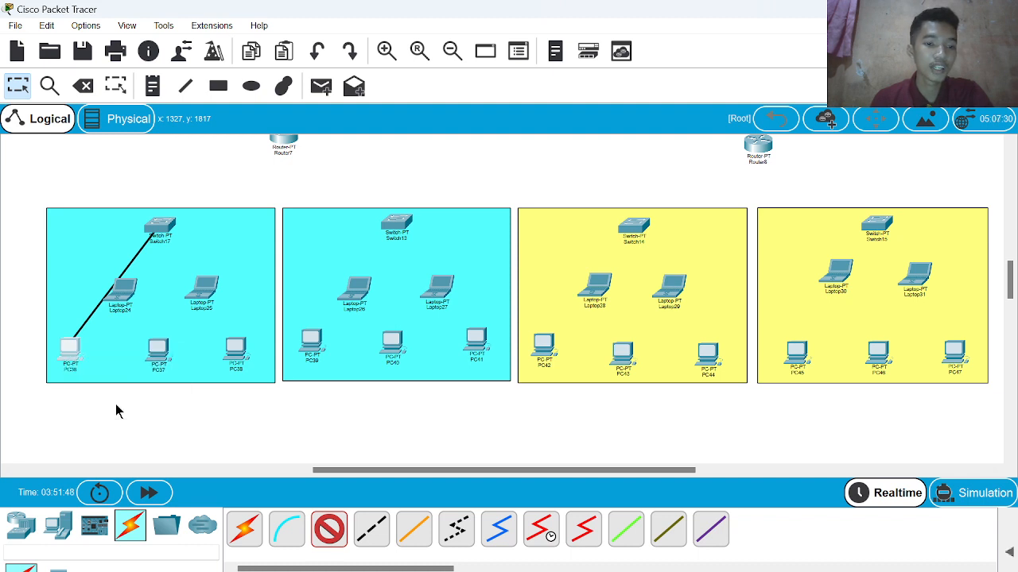
Step: Connect Switch17's FastEthernet1/1 to Laptop24's FastEthernet0 with a copper straight-through cable
left_click(323, 534)
left_click(163, 231)
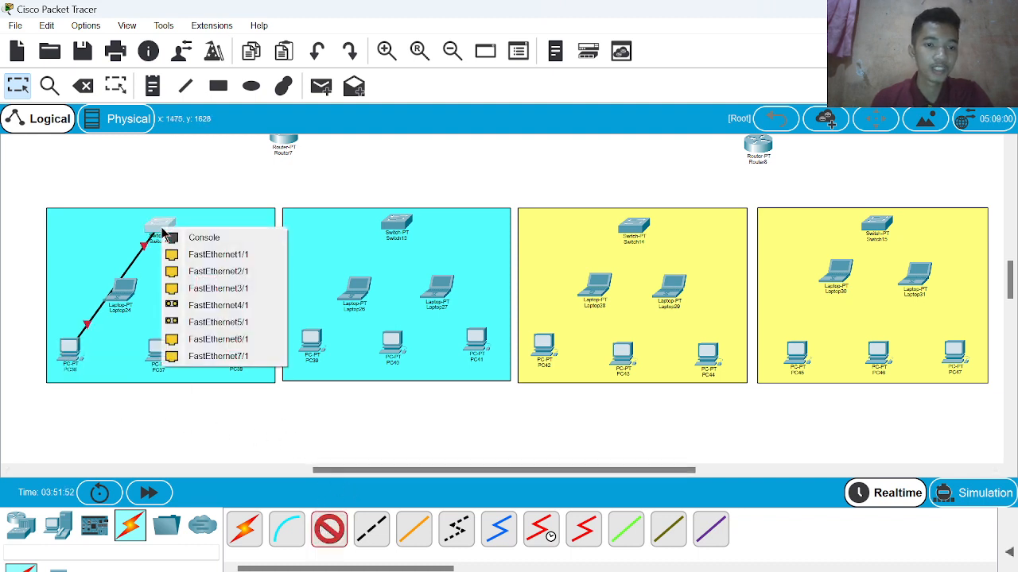
left_click(196, 254)
left_click(127, 294)
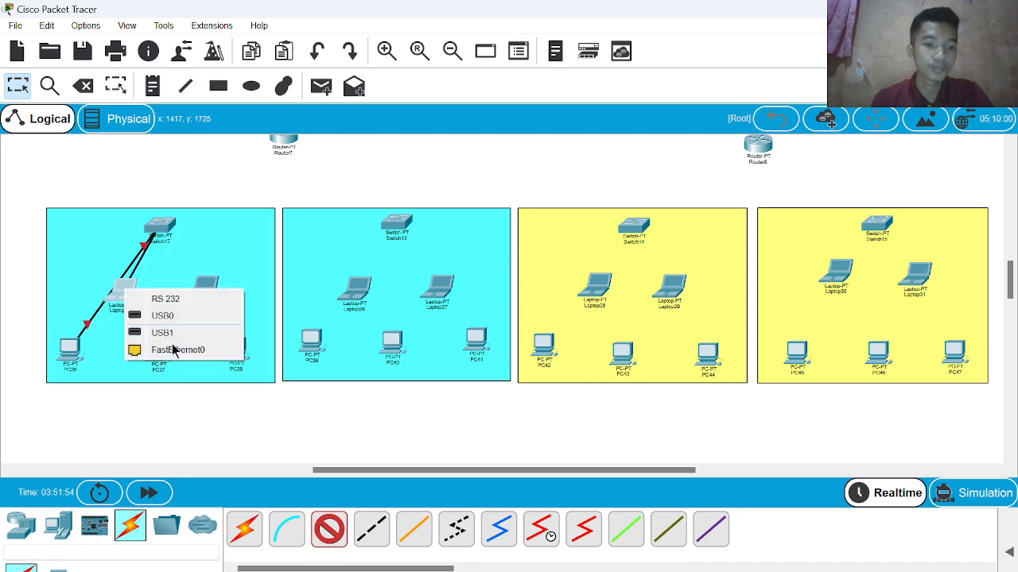
left_click(171, 350)
Step: Connect Switch17's FastEthernet2/1 to PC37's FastEthernet0 with a copper straight-through cable
left_click(329, 529)
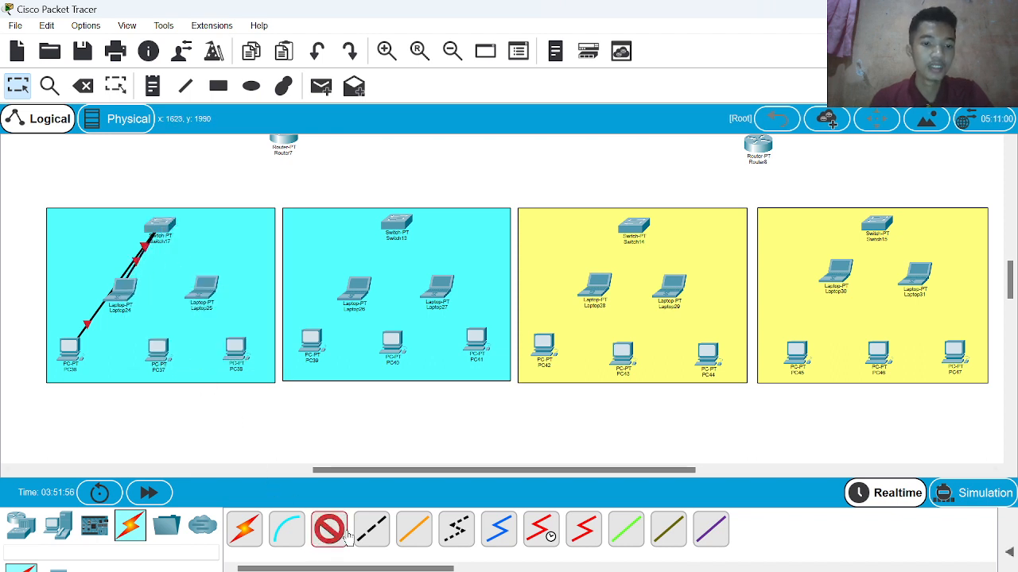
left_click(169, 226)
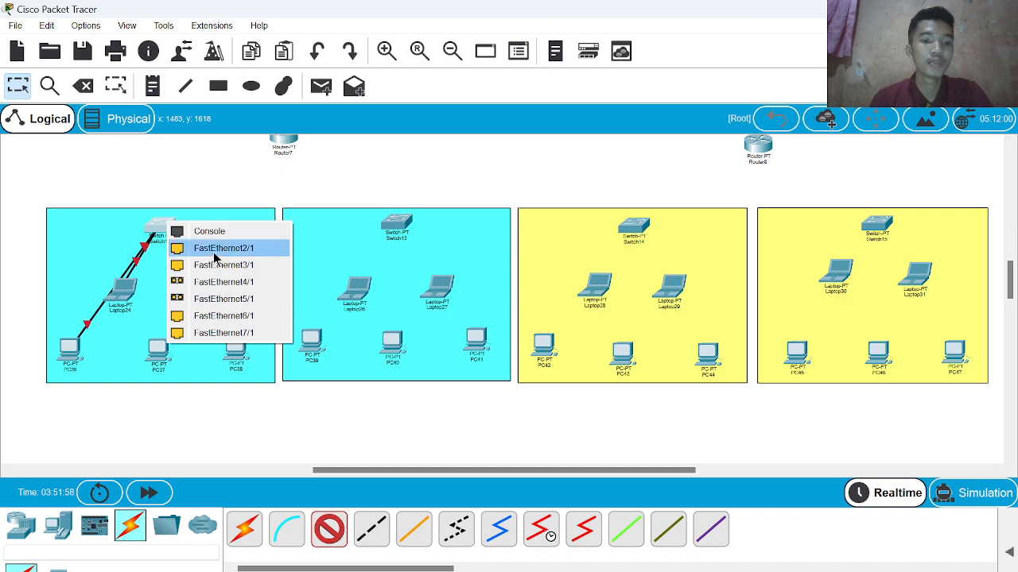
left_click(217, 256)
left_click(158, 350)
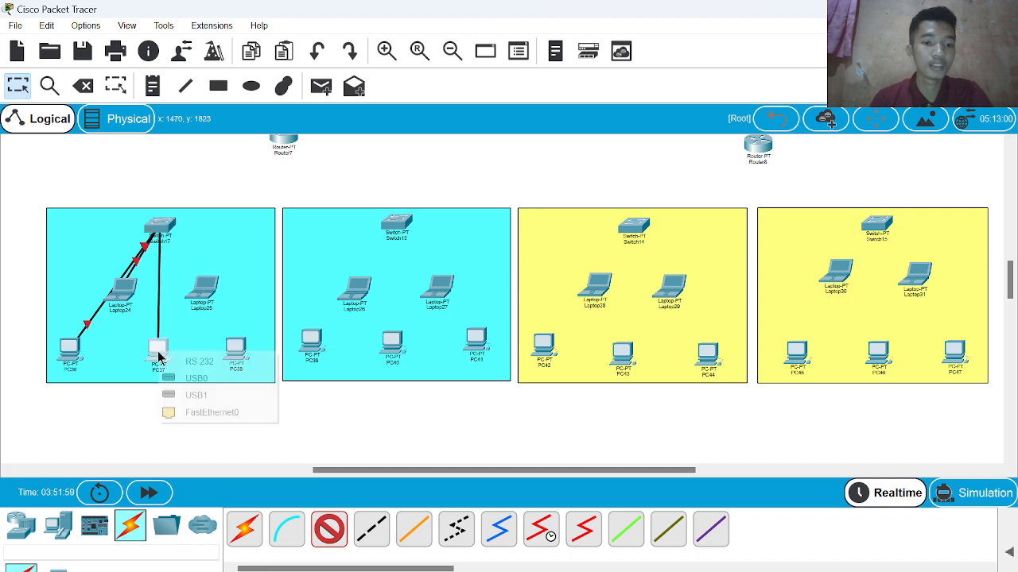
left_click(208, 412)
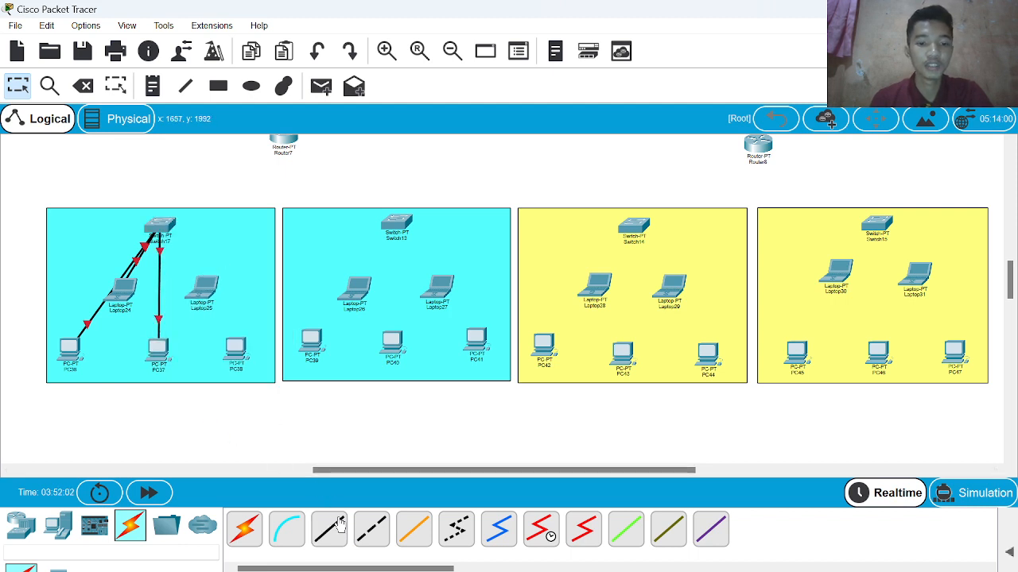
Step: Connect Switch17's FastEthernet3/1 to Laptop25's FastEthernet0 with a copper straight-through cable
left_click(161, 230)
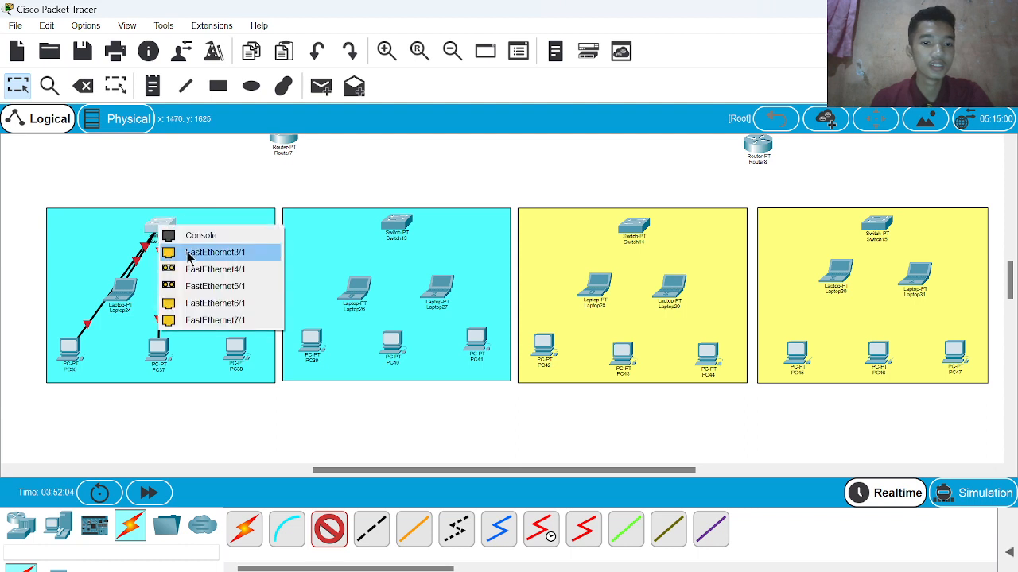
left_click(189, 253)
left_click(205, 284)
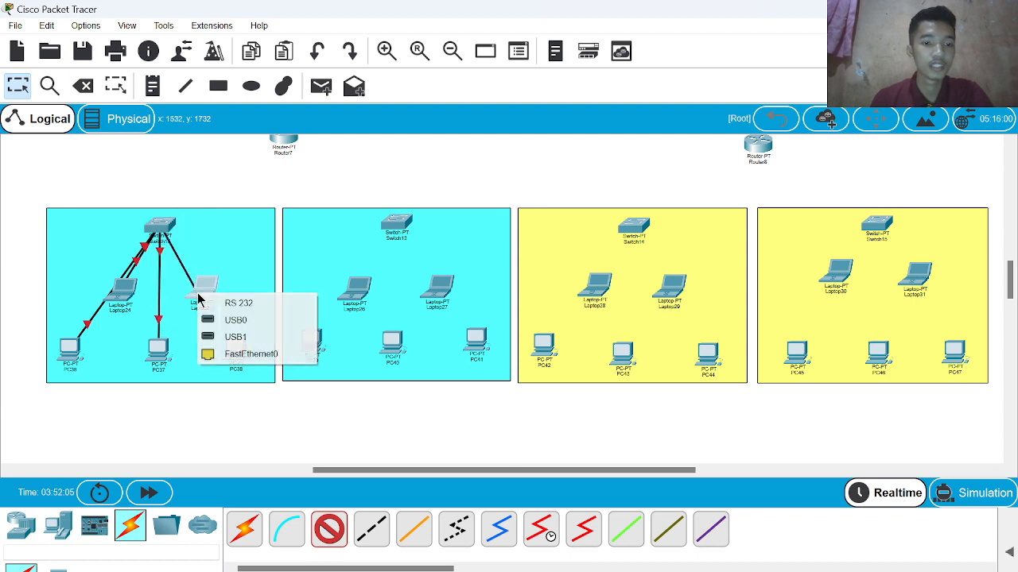
left_click(269, 358)
Step: Connect Switch17's FastEthernet6/1 to PC38's FastEthernet0 with a copper straight-through cable
left_click(327, 525)
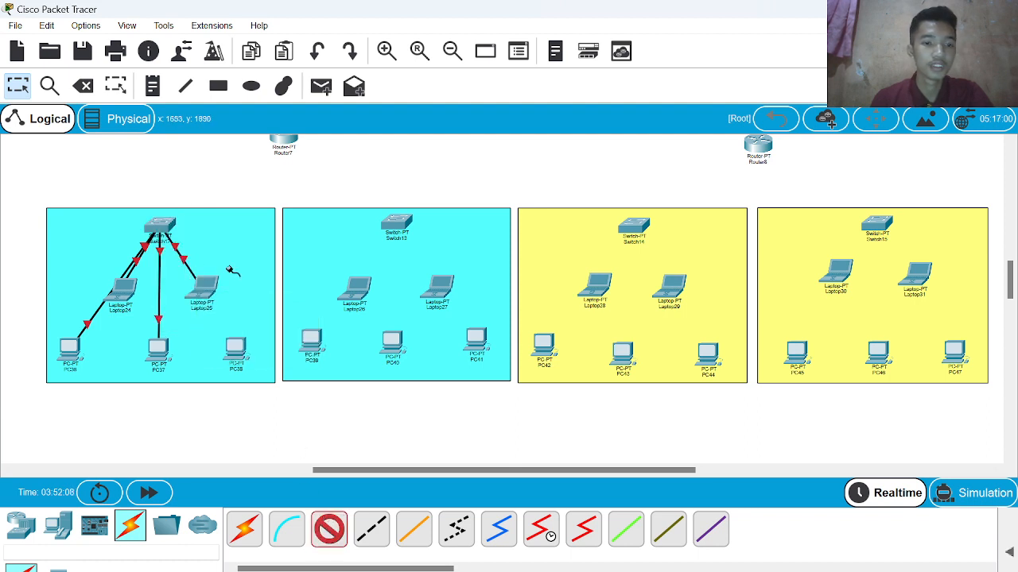
left_click(168, 227)
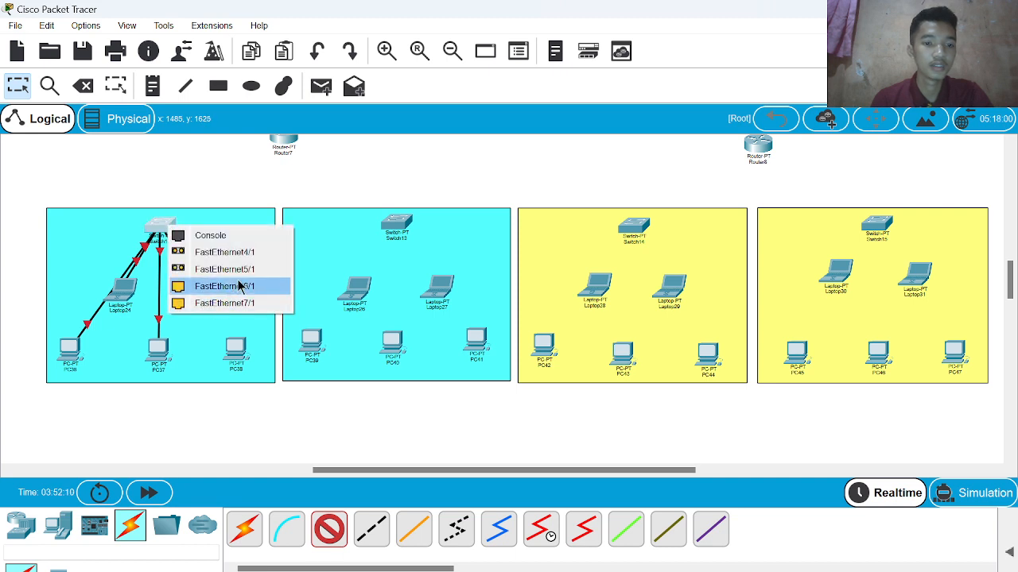
left_click(238, 286)
left_click(237, 347)
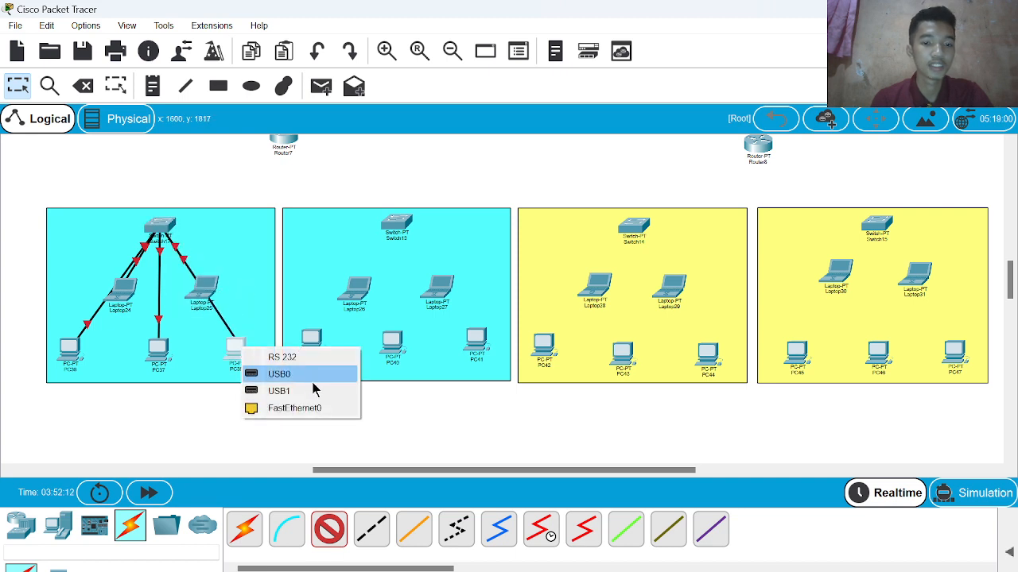
left_click(306, 411)
Step: Connect Switch13's FastEthernet0/1 to PC39's FastEthernet0 with a copper straight-through cable
scroll(442, 347, "right", 3)
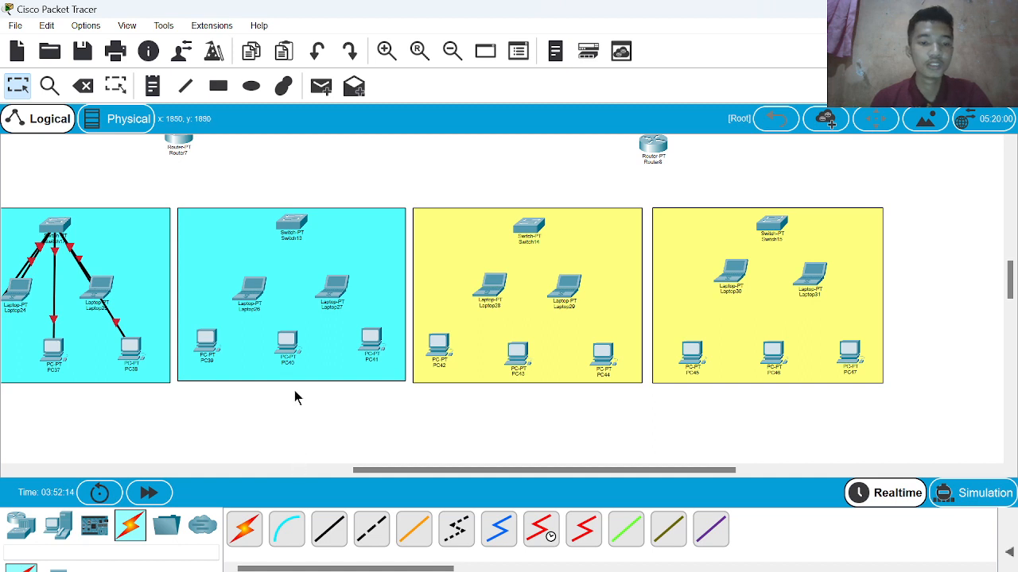
left_click(328, 533)
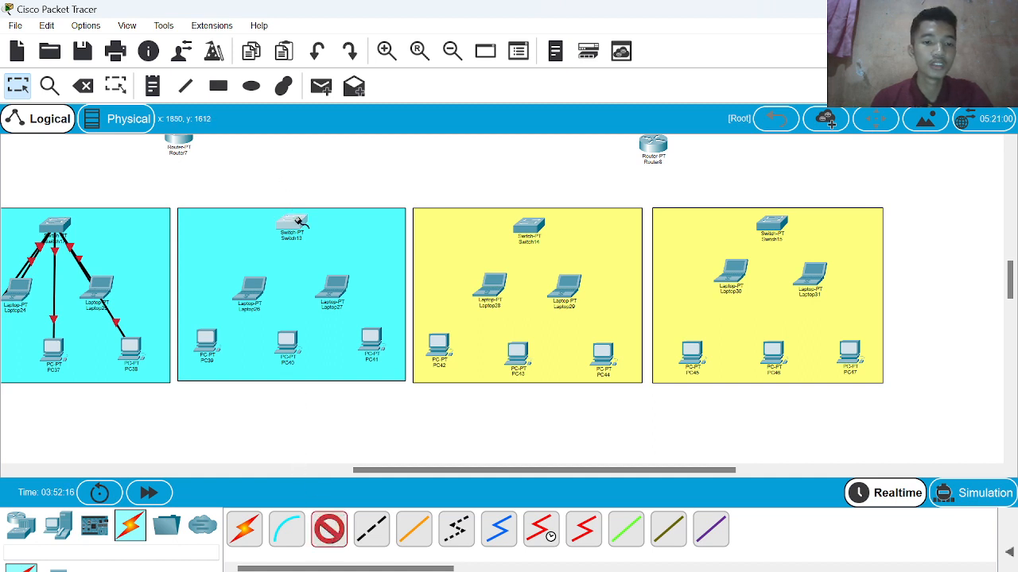
left_click(291, 226)
left_click(364, 245)
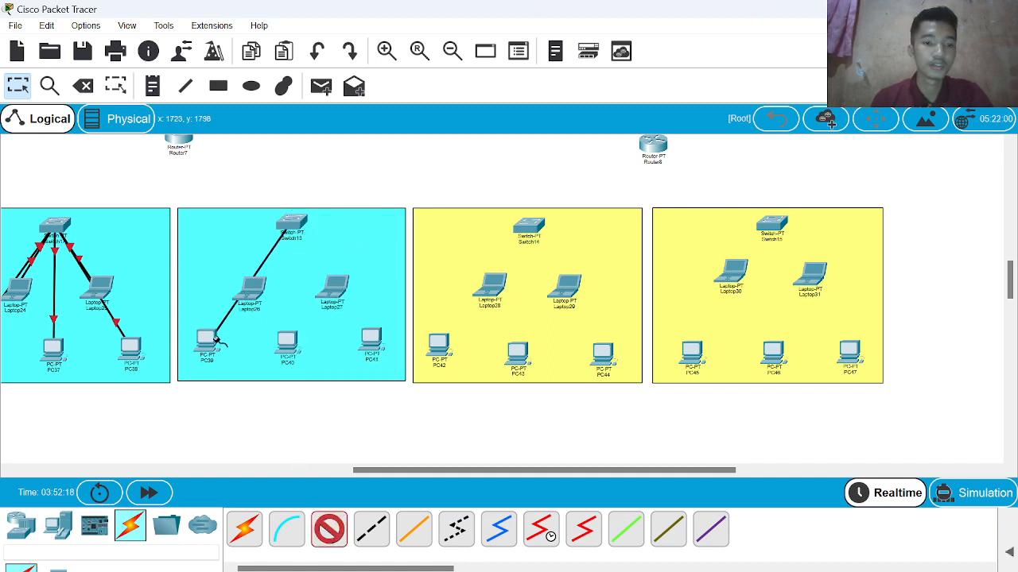
left_click(205, 341)
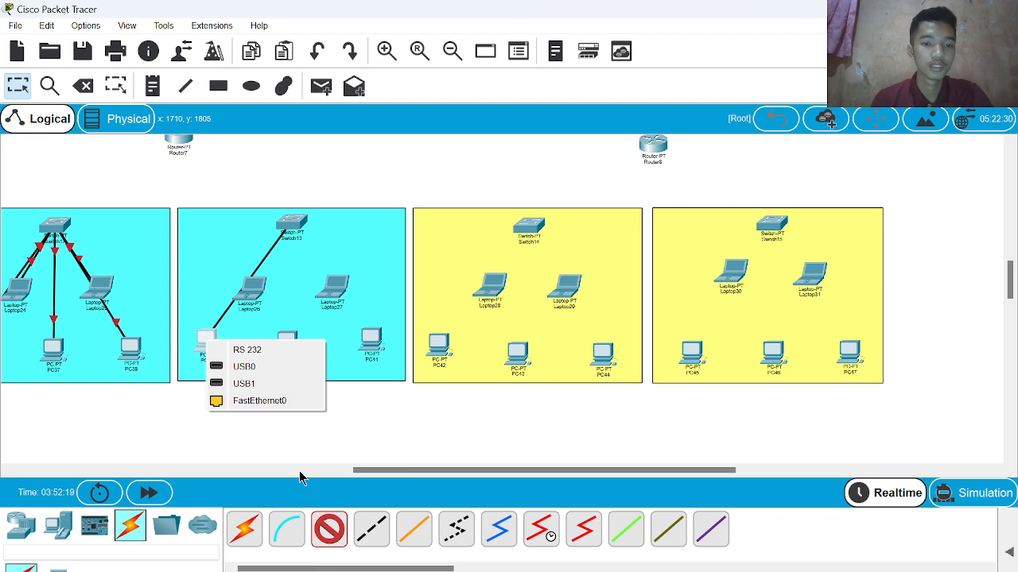
left_click(271, 401)
Step: Connect Switch13's FastEthernet1/1 to Laptop26's FastEthernet0 with a copper straight-through cable
left_click(291, 226)
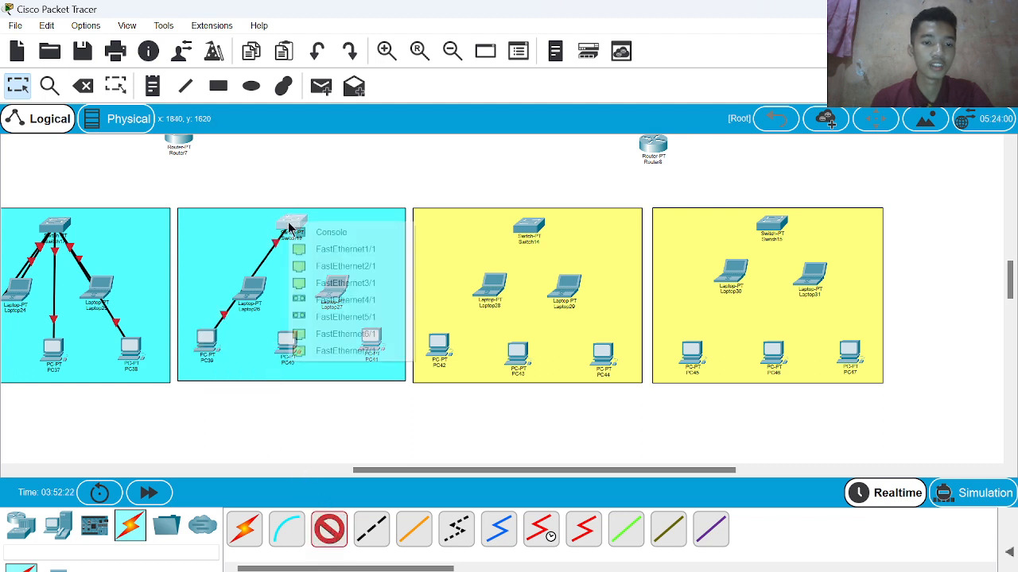
left_click(336, 251)
left_click(259, 292)
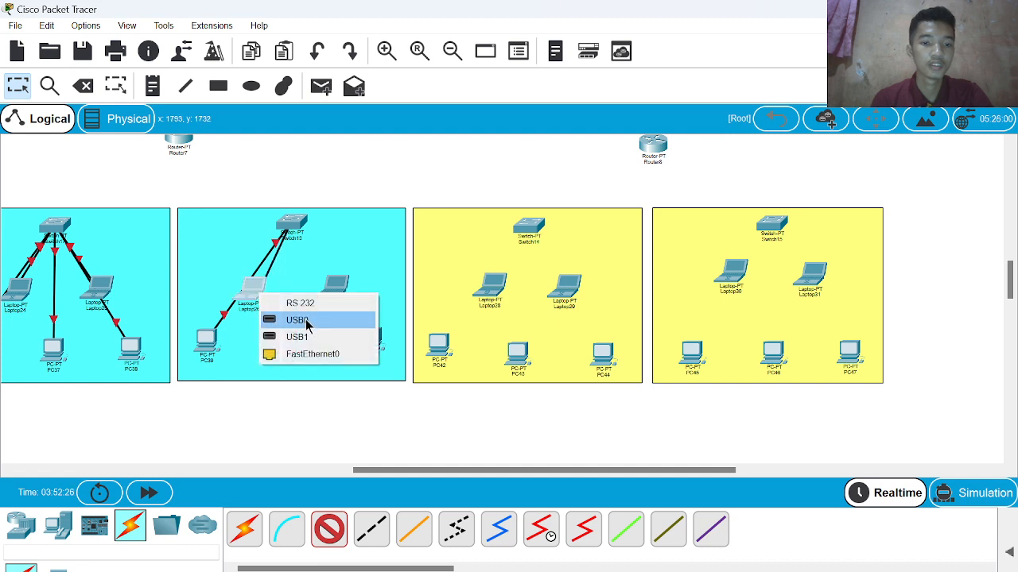
left_click(311, 353)
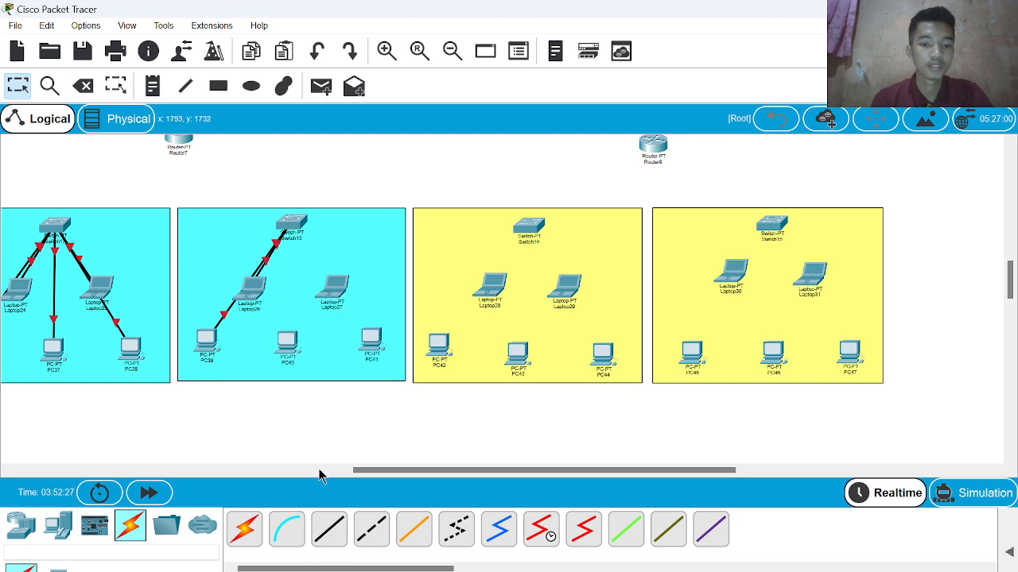
Step: Connect Switch13's FastEthernet2/1 to PC40's FastEthernet0 with a copper straight-through cable
left_click(332, 532)
left_click(289, 227)
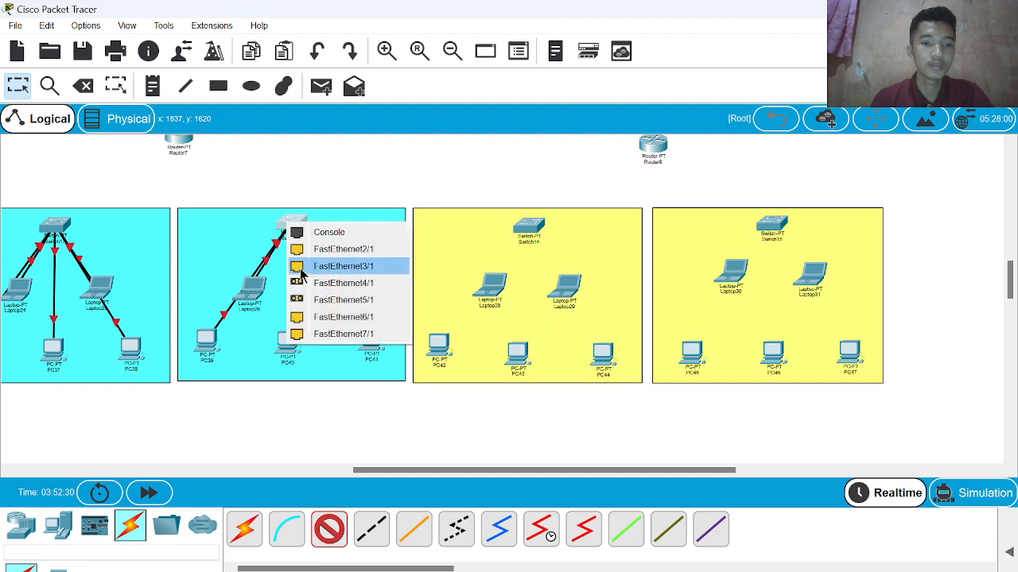
left_click(330, 248)
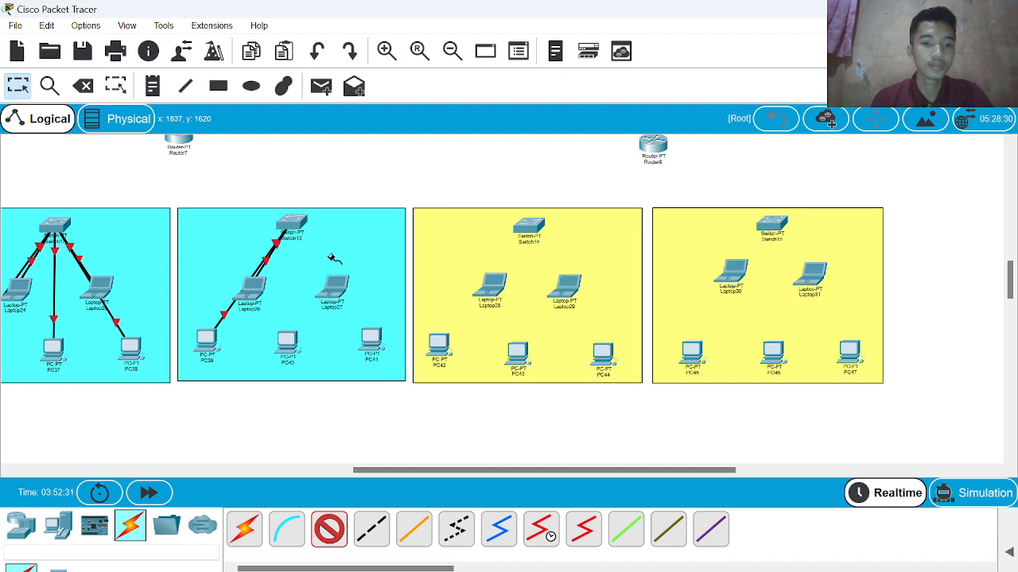
left_click(288, 345)
left_click(352, 405)
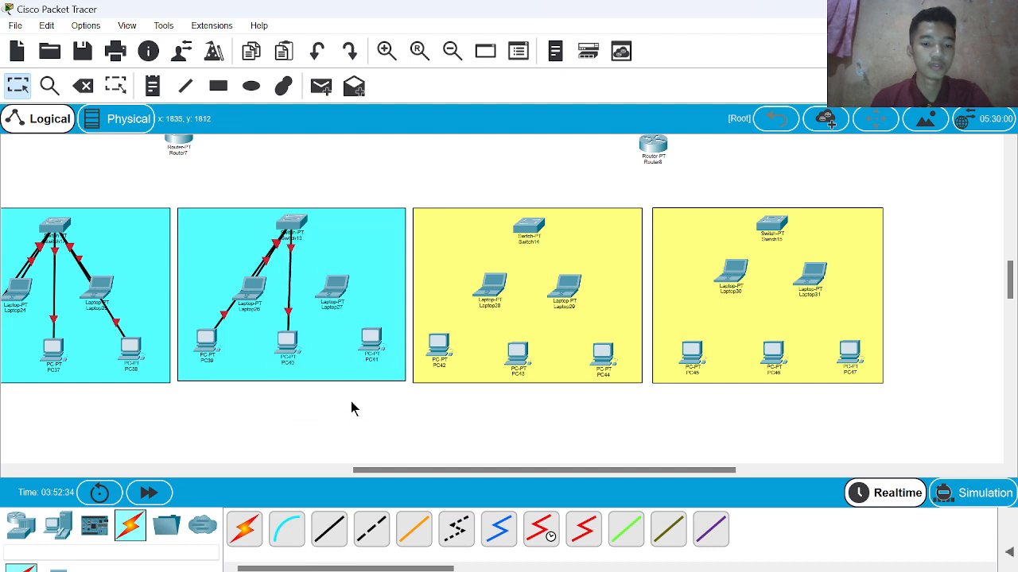
Step: Connect Switch13's FastEthernet3/1 to Laptop27's FastEthernet0 with a copper straight-through cable
left_click(329, 528)
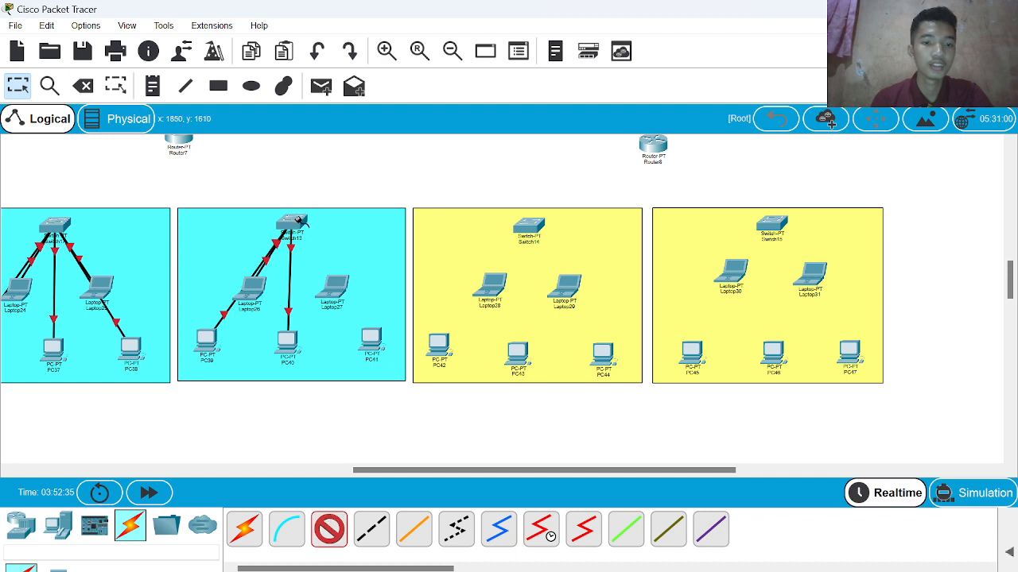
left_click(298, 221)
left_click(363, 238)
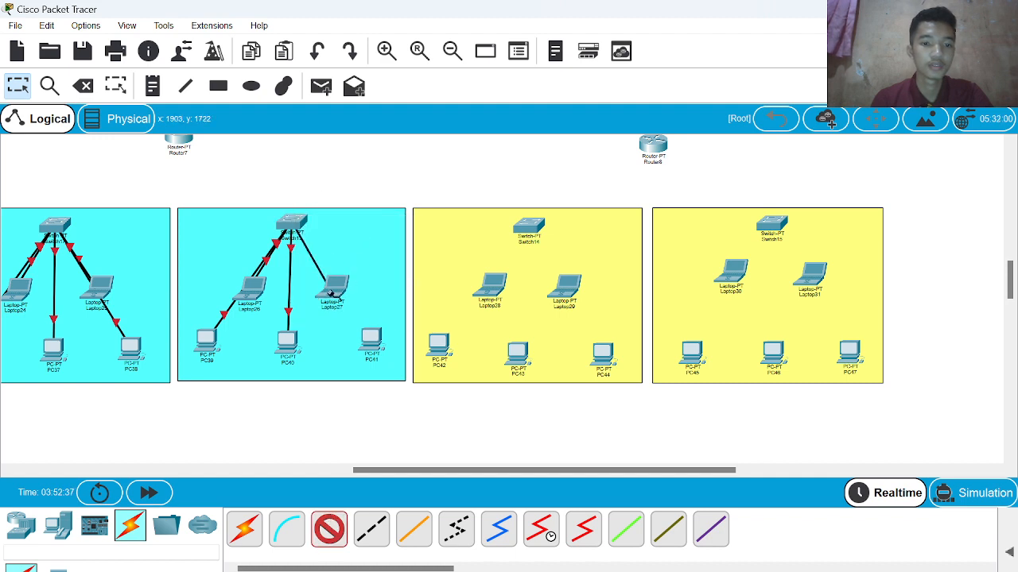
left_click(331, 293)
left_click(361, 351)
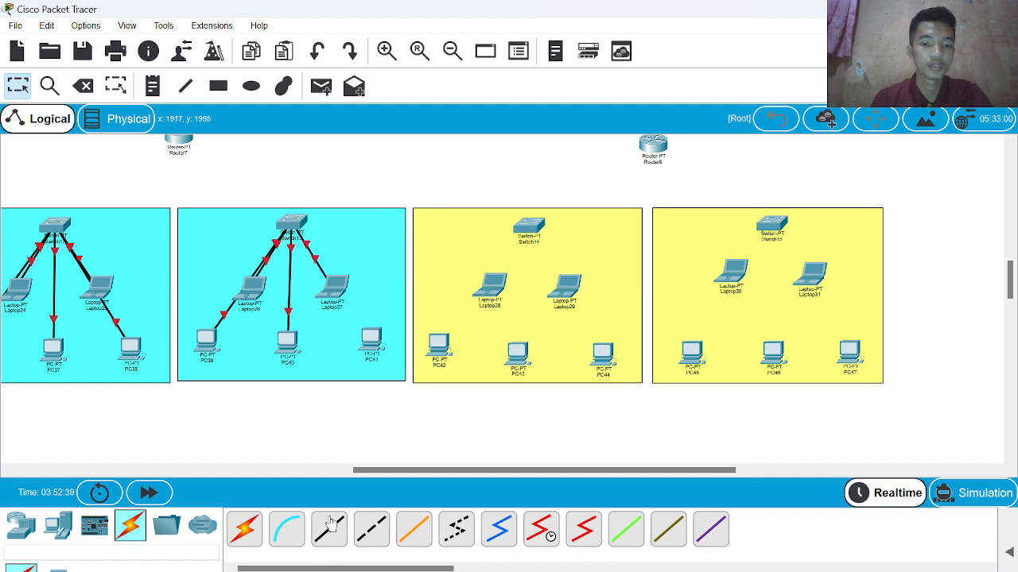
Step: Connect Switch13's FastEthernet6/1 to PC41's FastEthernet0 with a copper straight-through cable
left_click(329, 528)
left_click(296, 223)
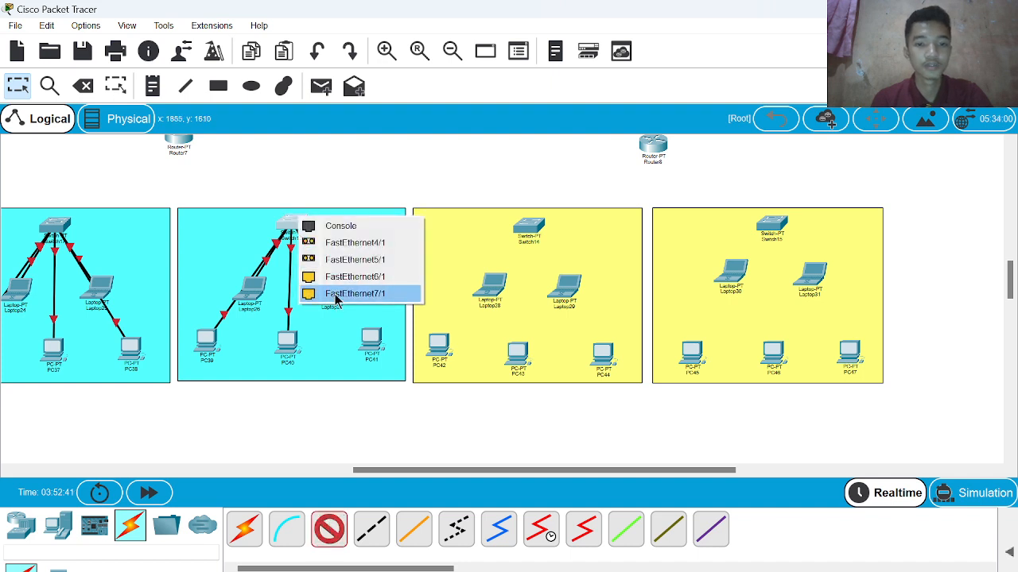
left_click(348, 275)
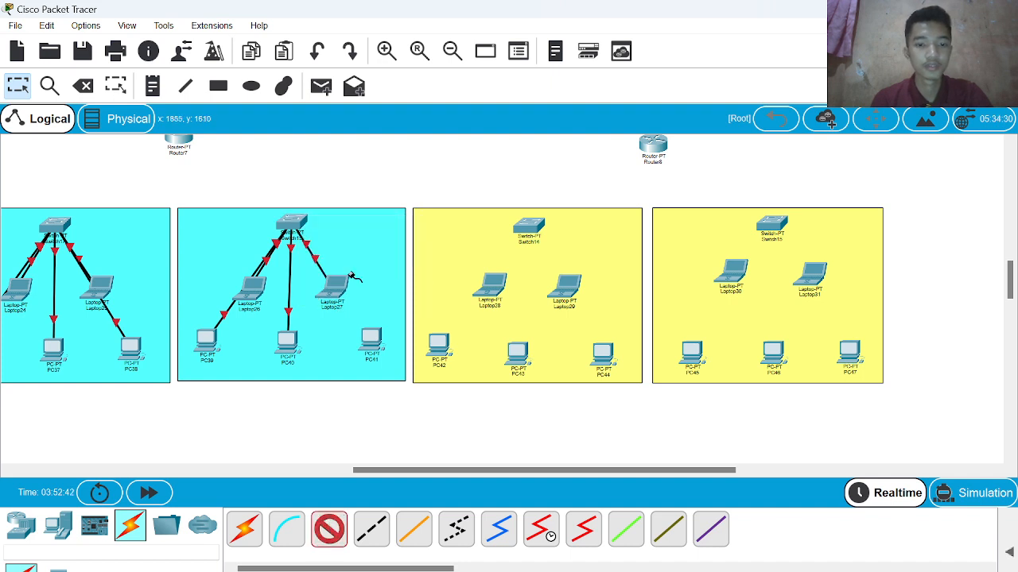
left_click(369, 342)
left_click(432, 398)
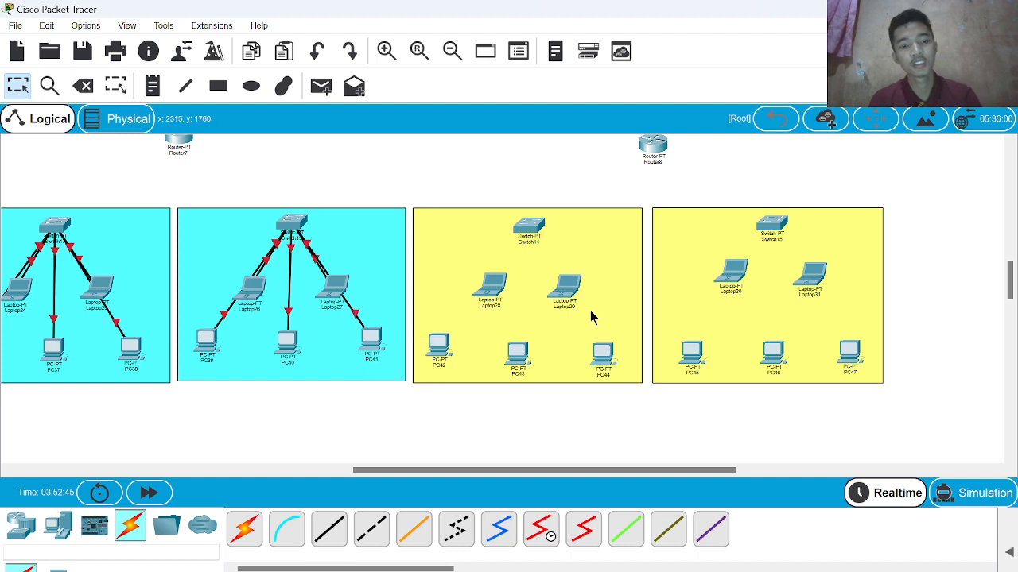
Step: Connect Switch14's FastEthernet0/1 to PC42's FastEthernet0 with a copper straight-through cable
scroll(590, 317, "right", 2)
scroll(590, 317, "left", 6)
scroll(590, 317, "right", 7)
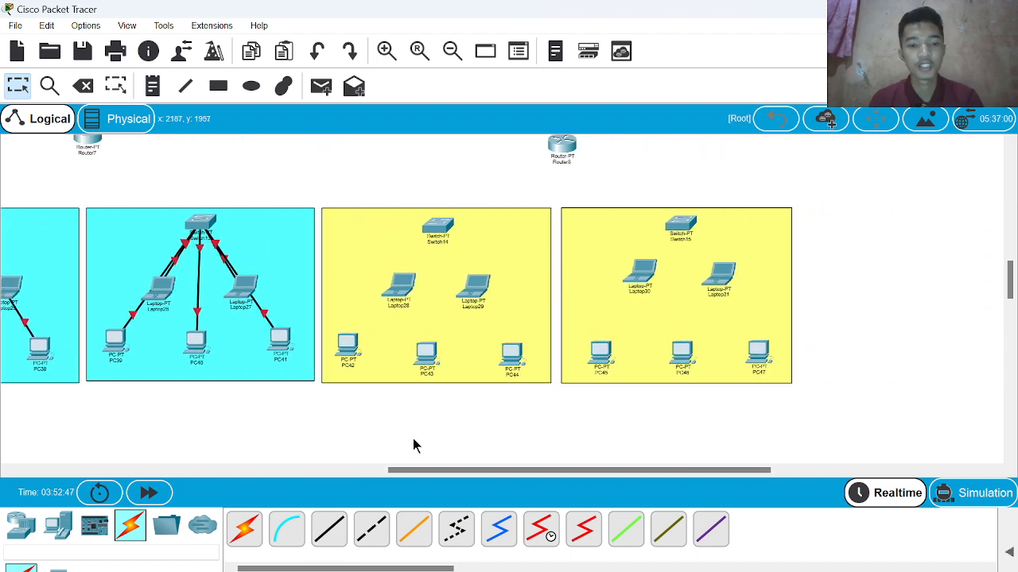
left_click(340, 523)
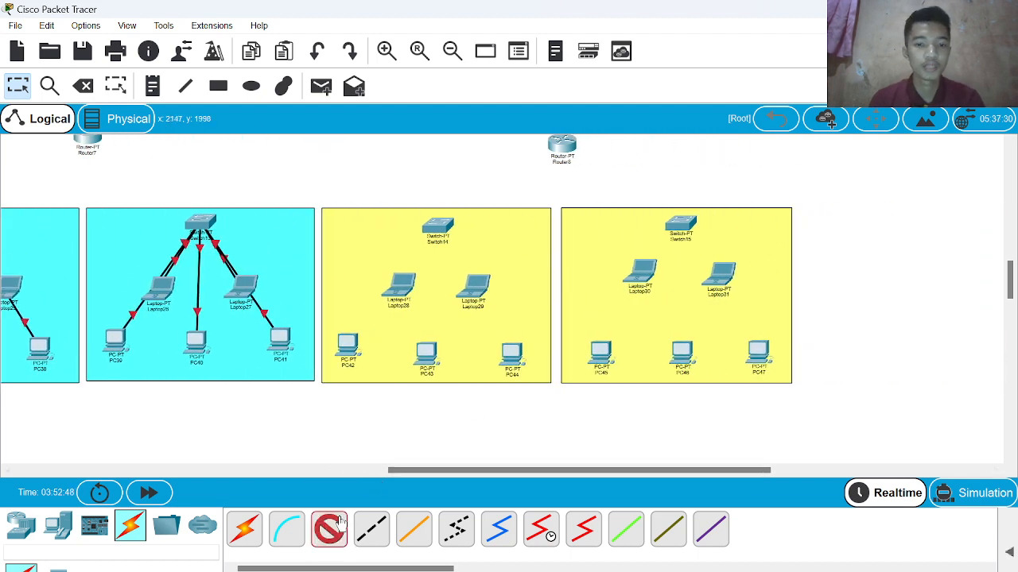
left_click(438, 228)
left_click(486, 256)
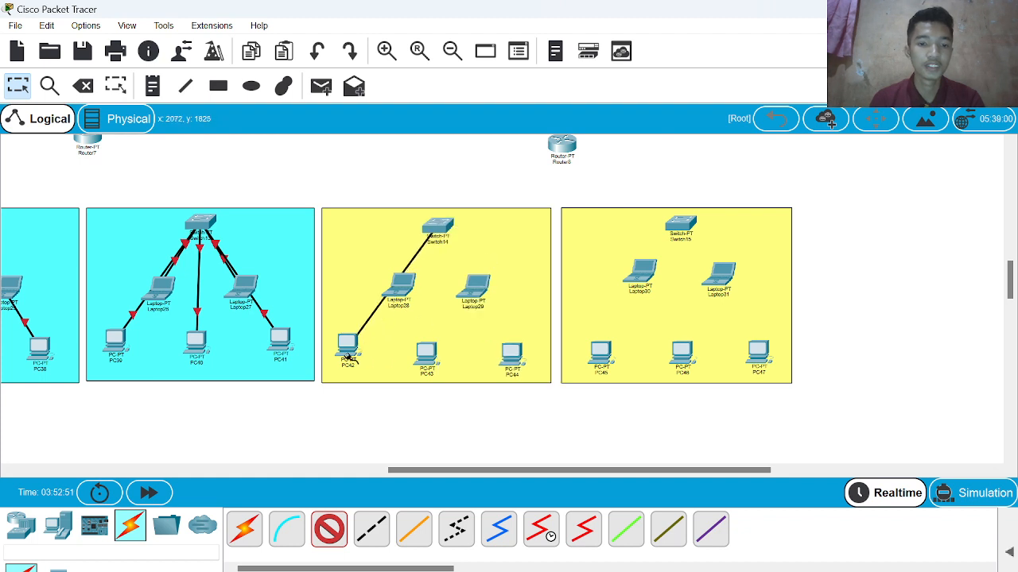
left_click(347, 344)
left_click(390, 417)
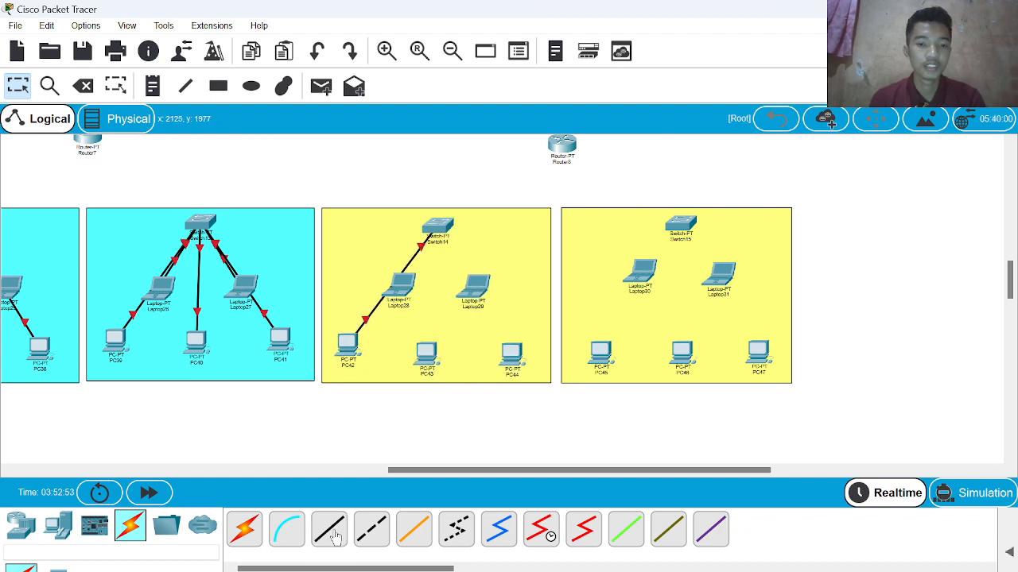
Step: Connect Switch14's FastEthernet1/1 to Laptop28's FastEthernet0 with a copper straight-through cable
left_click(334, 535)
left_click(442, 225)
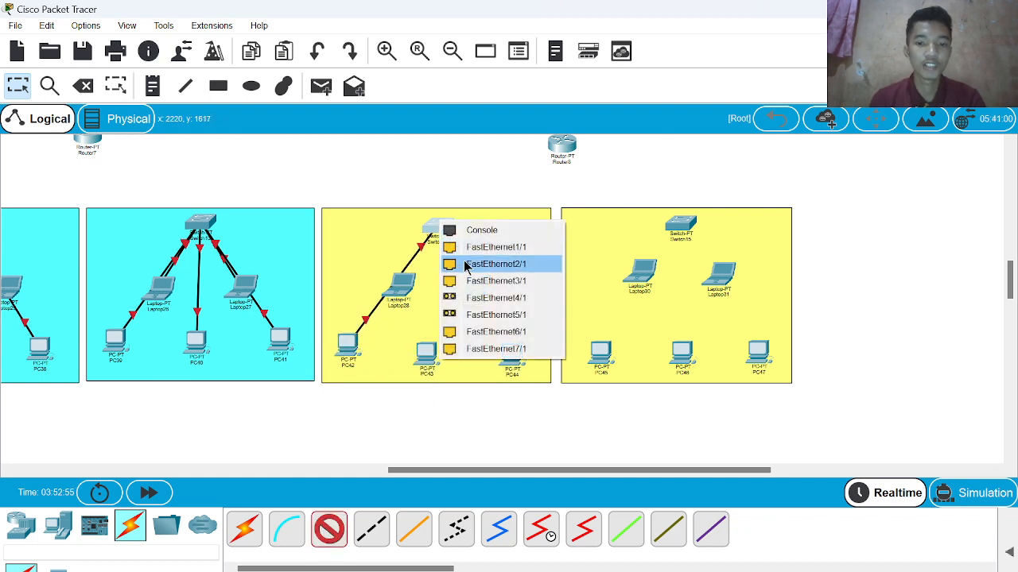
left_click(493, 249)
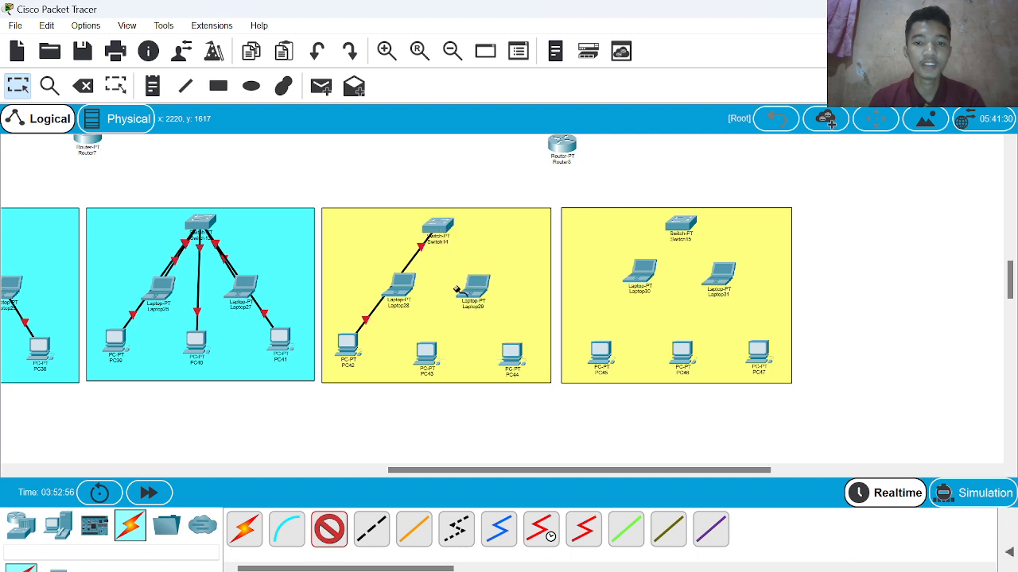
left_click(400, 284)
left_click(461, 344)
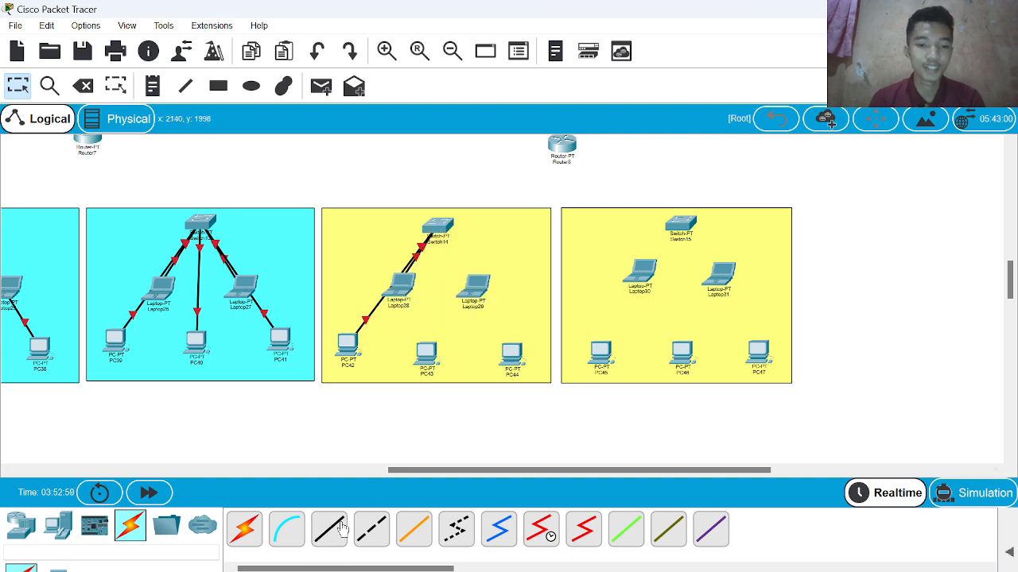
Step: Connect Switch14's FastEthernet2/1 to PC43's FastEthernet0 with a copper straight-through cable
left_click(329, 537)
left_click(440, 230)
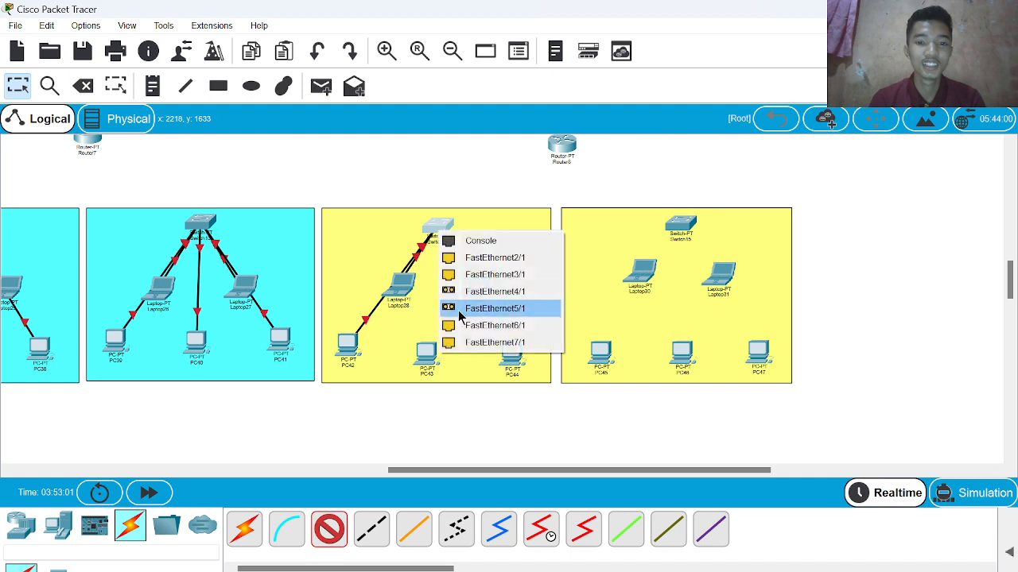
left_click(508, 258)
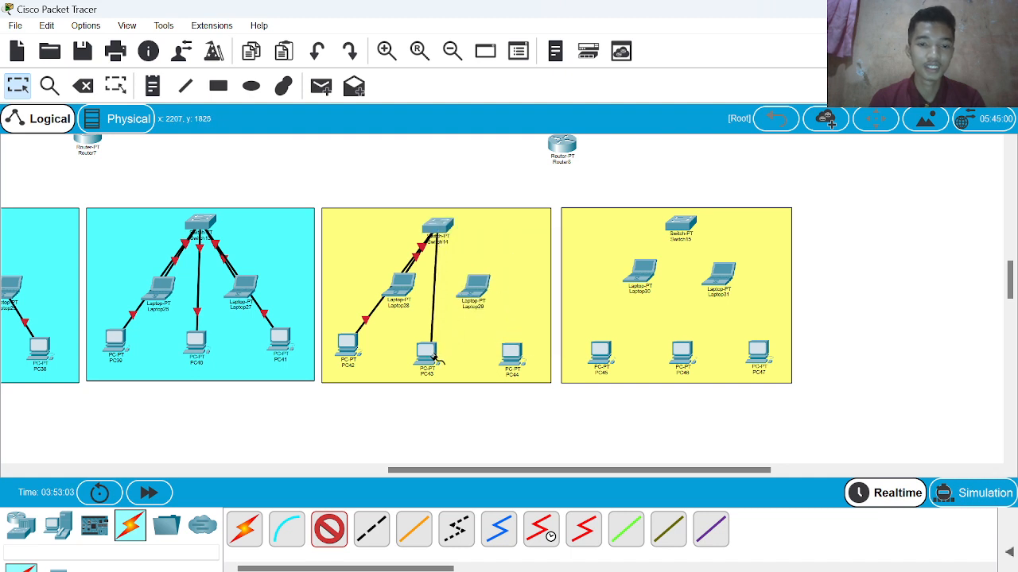
left_click(428, 354)
left_click(475, 415)
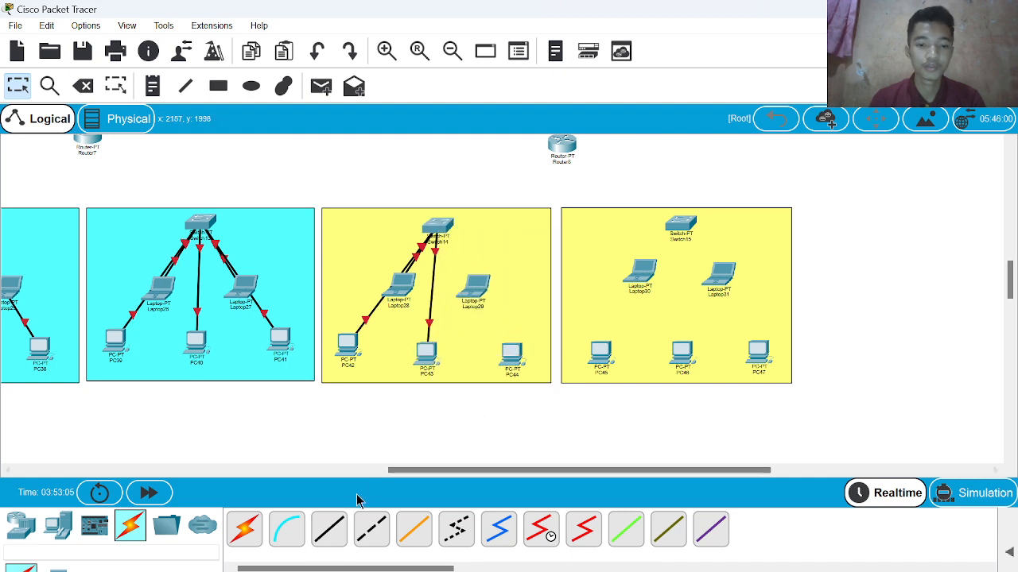
Step: Connect Switch14's FastEthernet3/1 to Laptop29's FastEthernet0 with a copper straight-through cable
left_click(333, 527)
left_click(438, 225)
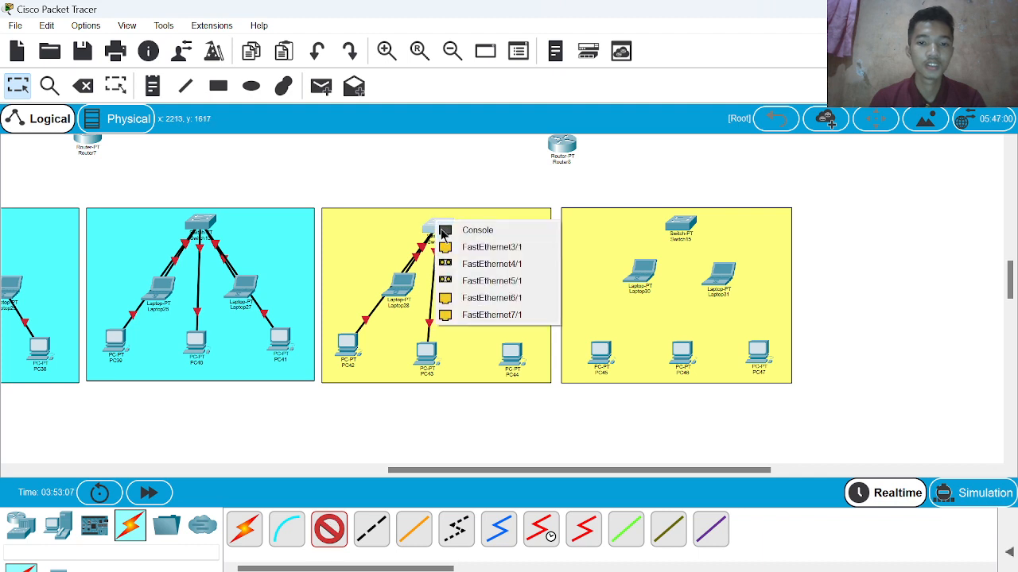
left_click(488, 245)
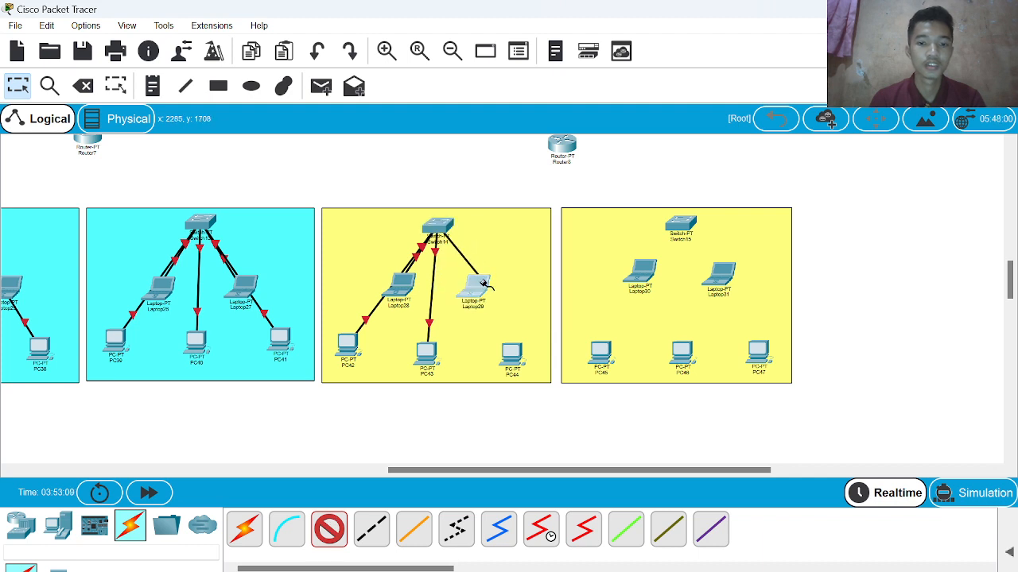
left_click(485, 281)
left_click(515, 339)
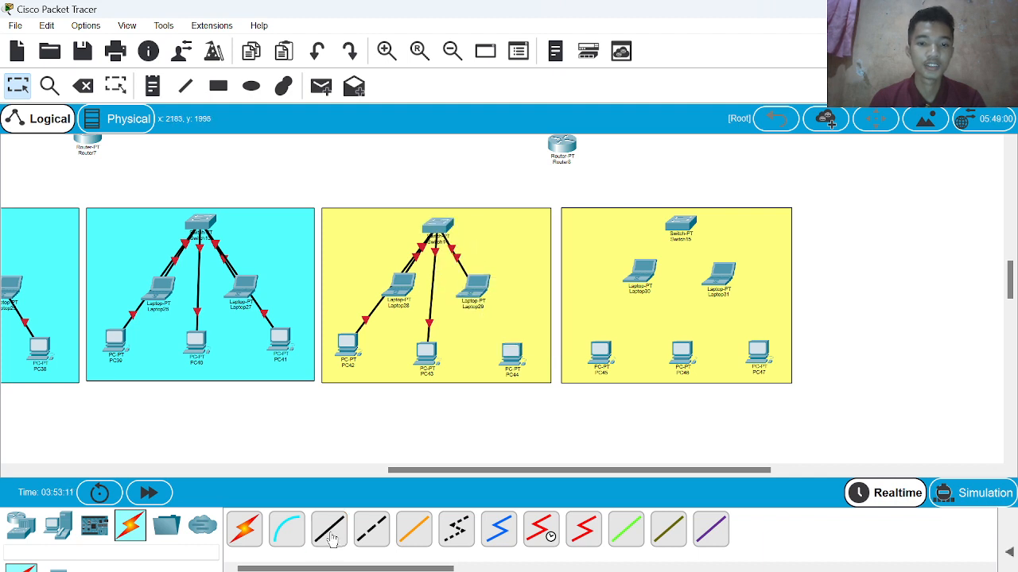
Step: Connect Switch14's FastEthernet6/1 to PC44's FastEthernet0 with a copper straight-through cable
left_click(332, 537)
left_click(436, 228)
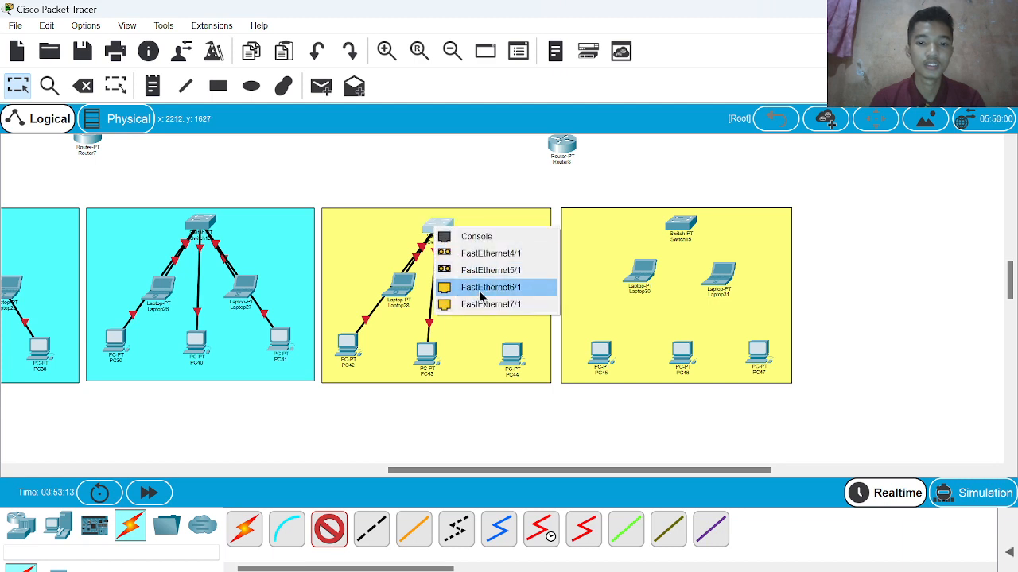
left_click(480, 296)
left_click(507, 356)
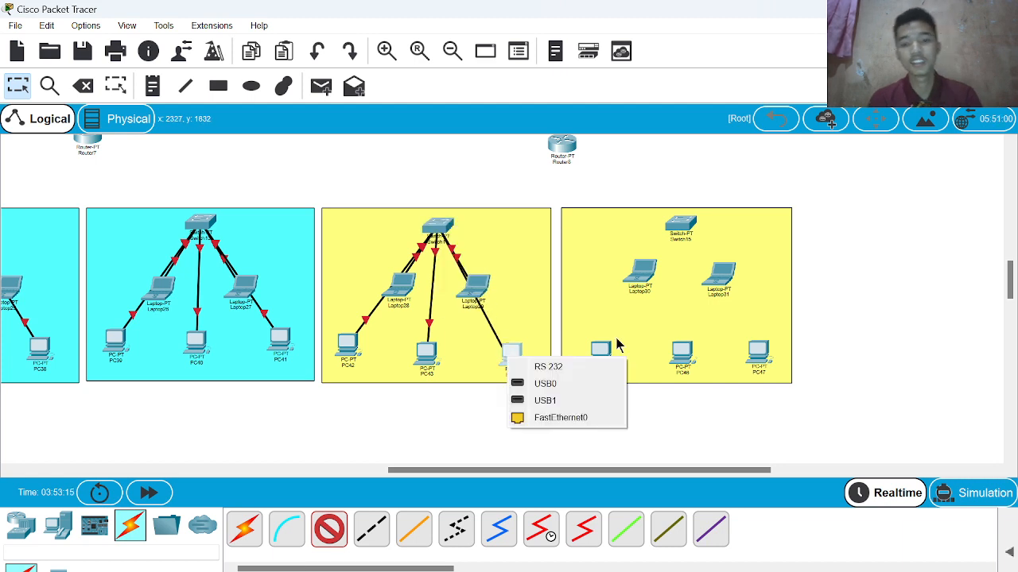
left_click(566, 417)
Step: Connect Switch15's FastEthernet0/1 to PC45's FastEthernet0 with a copper straight-through cable
scroll(722, 366, "right", 3)
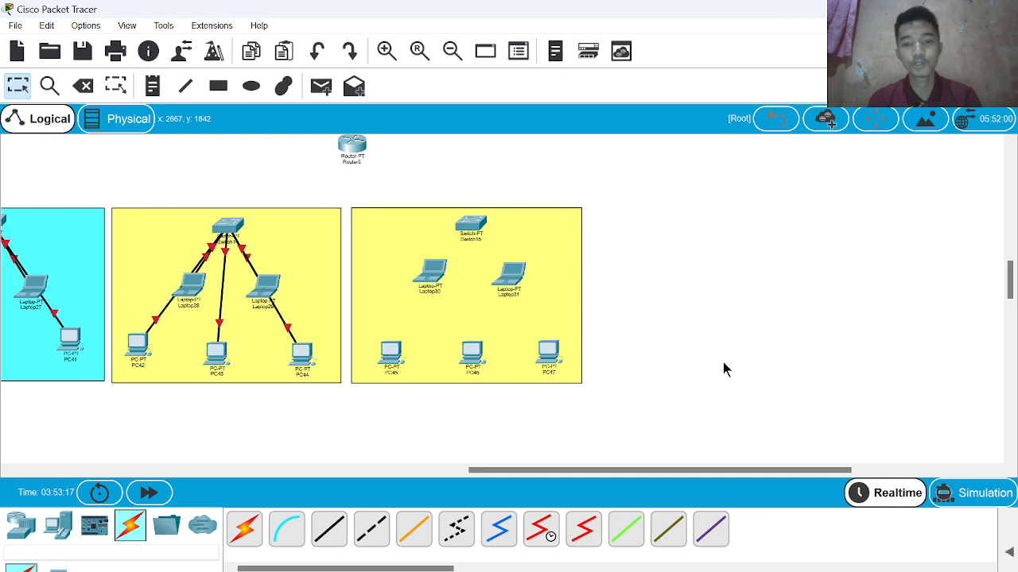
left_click(342, 539)
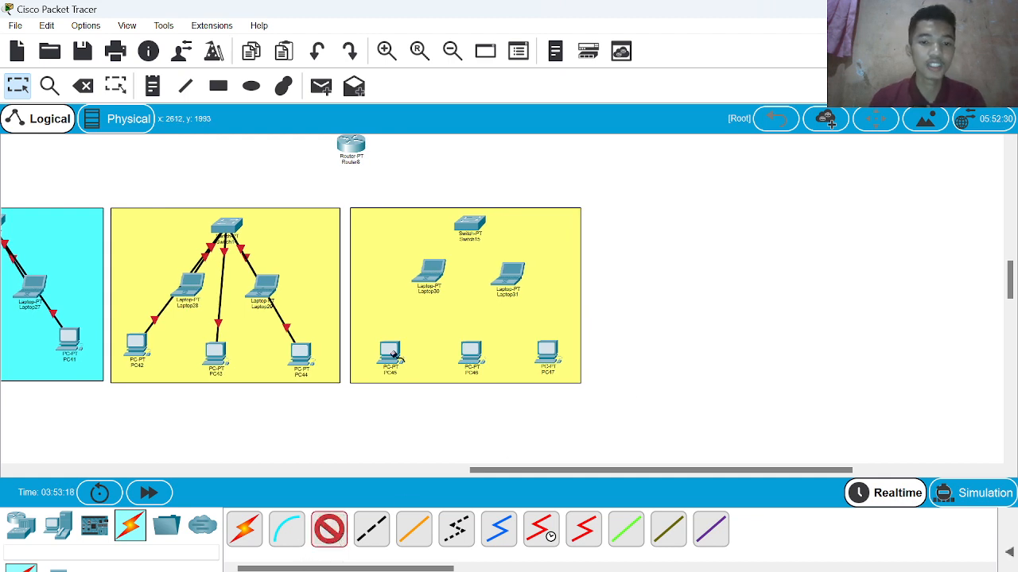
left_click(467, 231)
left_click(512, 253)
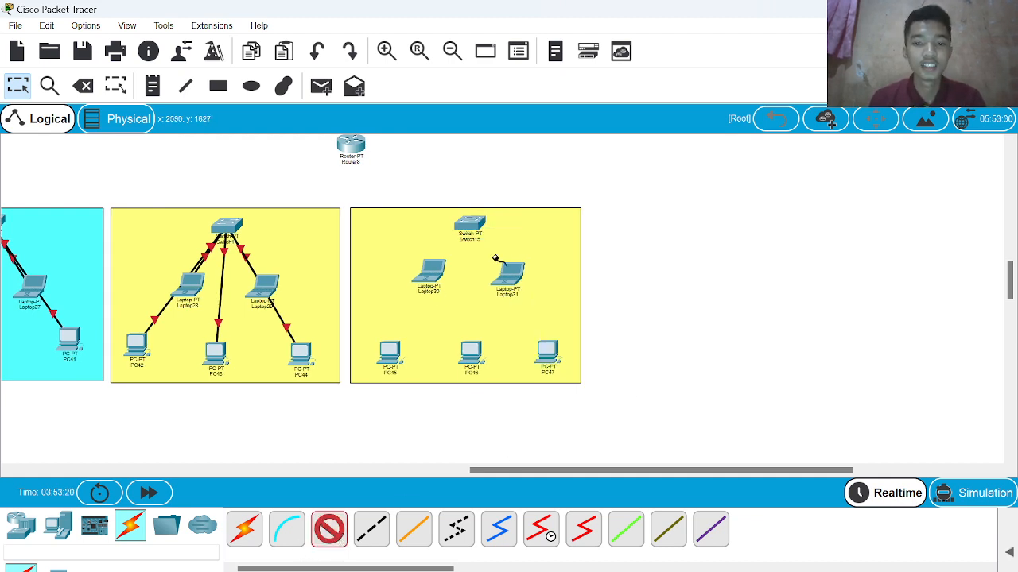
left_click(392, 359)
left_click(451, 415)
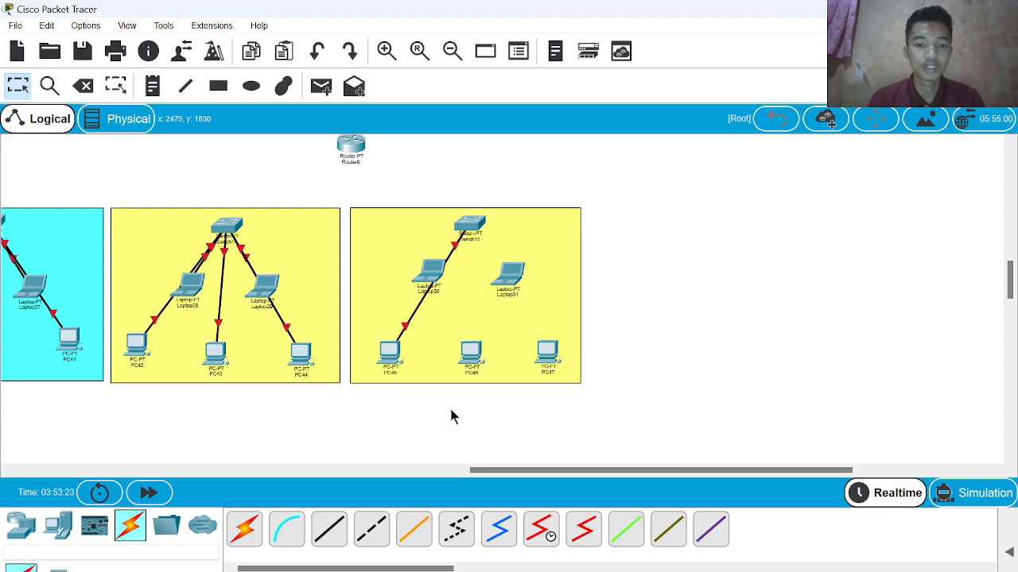
Step: Connect Switch15's FastEthernet1/1 to Laptop30's FastEthernet0 with a copper straight-through cable
left_click(335, 525)
left_click(469, 227)
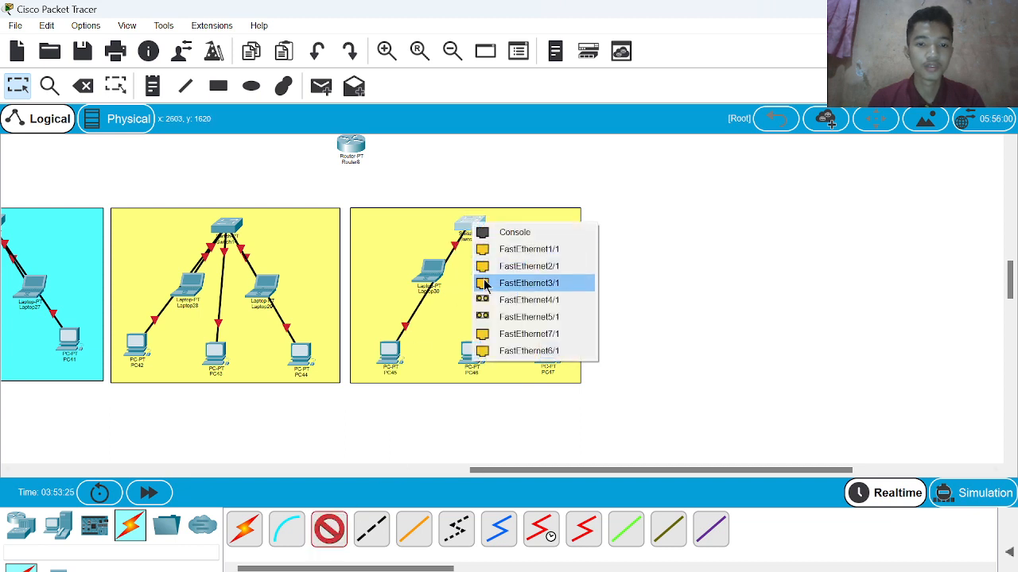
left_click(504, 250)
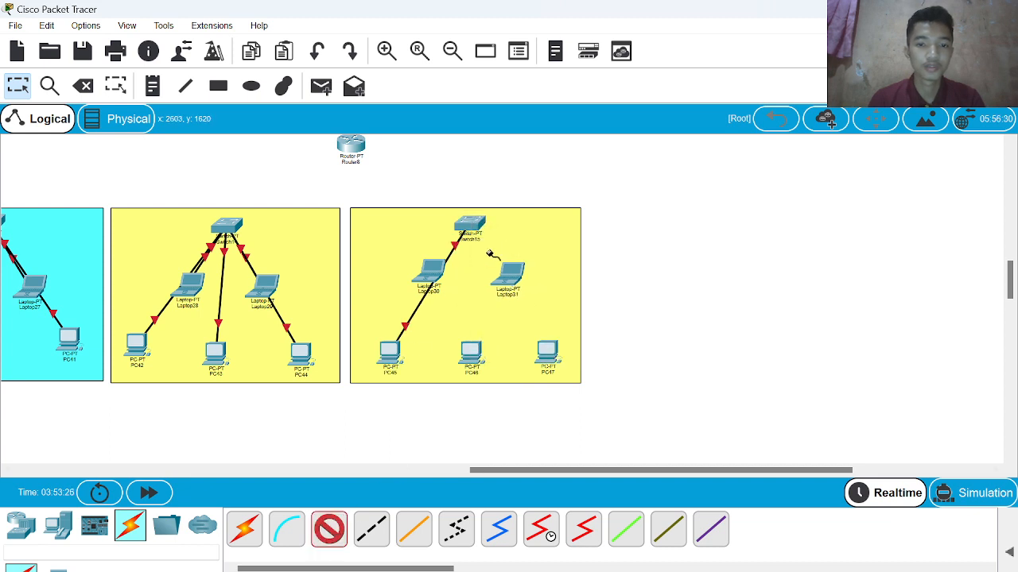
left_click(428, 272)
left_click(497, 327)
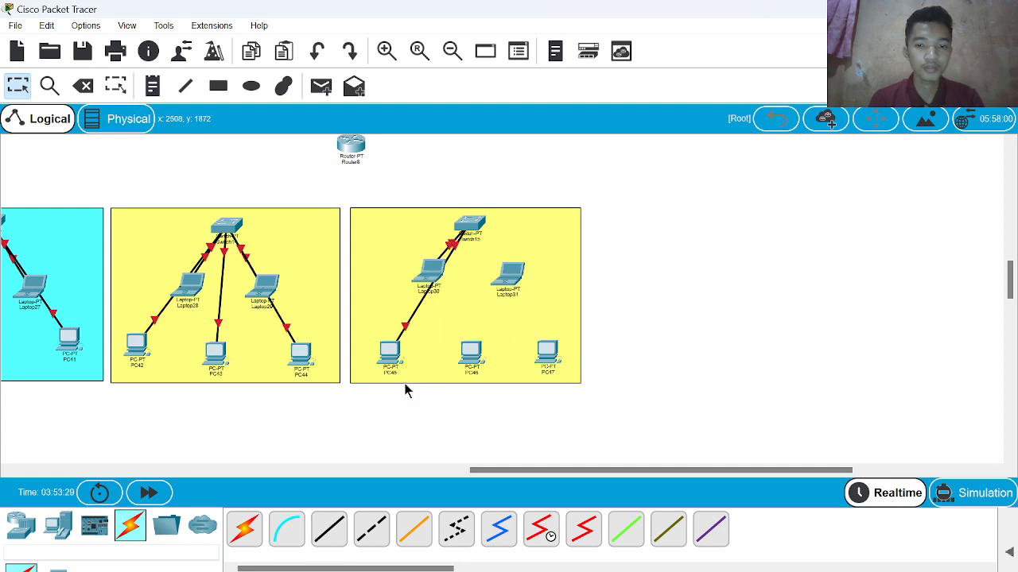
Step: Connect Switch15's FastEthernet2/1 to PC46's FastEthernet0 with a copper straight-through cable
left_click(343, 520)
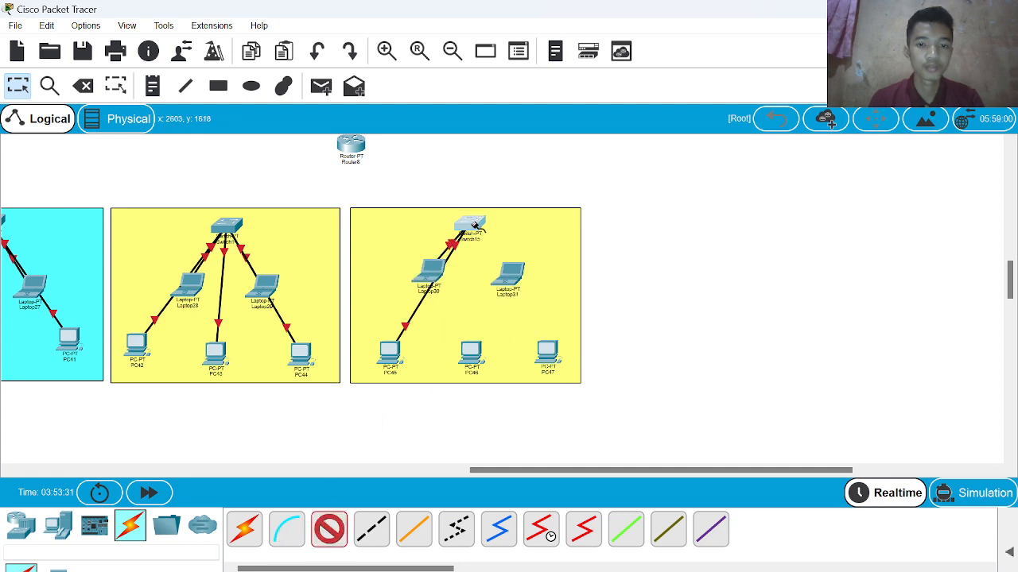
left_click(476, 229)
left_click(501, 251)
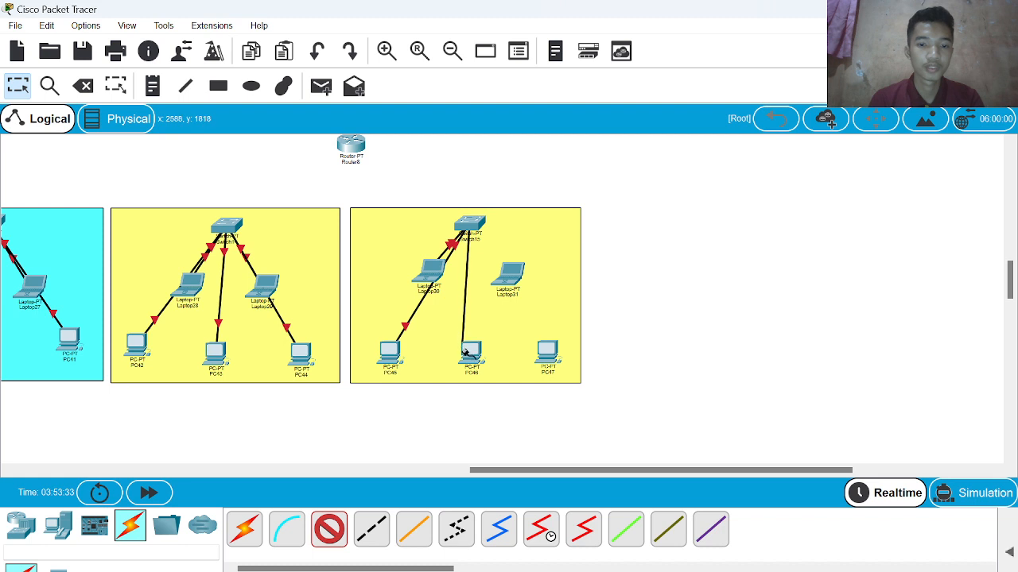
left_click(470, 351)
left_click(505, 409)
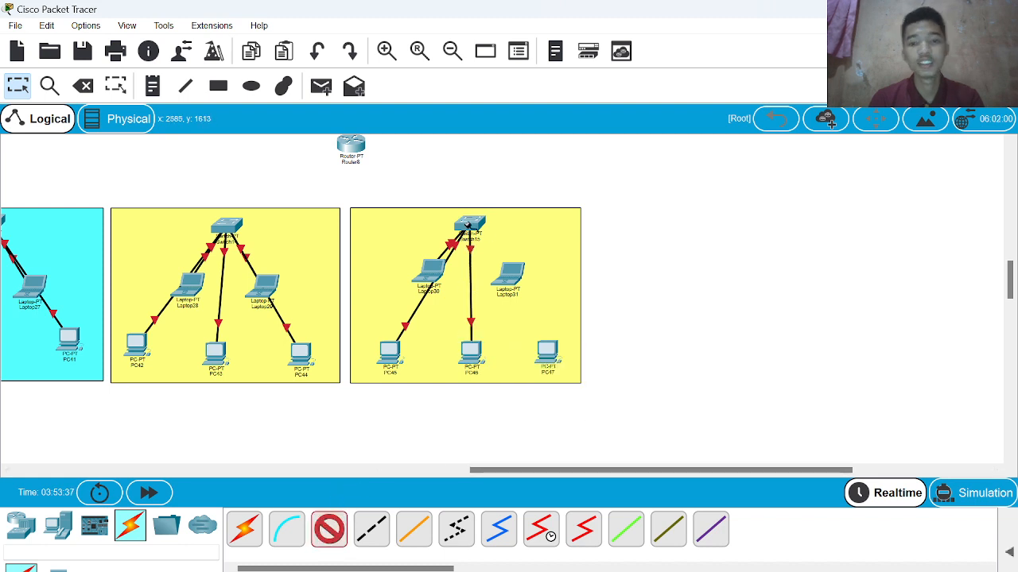
Step: Connect Switch15's FastEthernet3/1 to Laptop31's FastEthernet0 with a copper straight-through cable
left_click(481, 226)
left_click(509, 247)
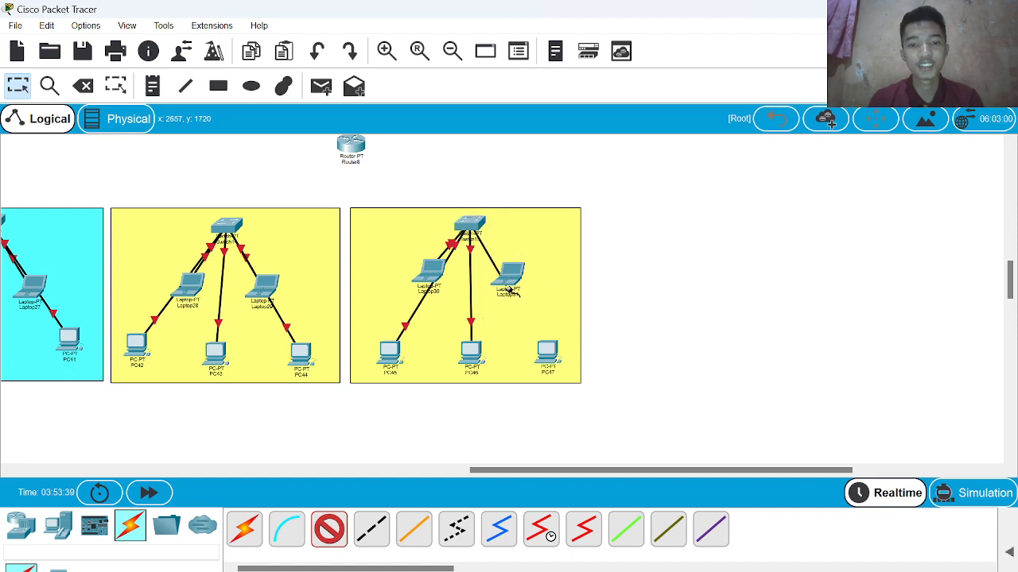
left_click(509, 291)
left_click(532, 344)
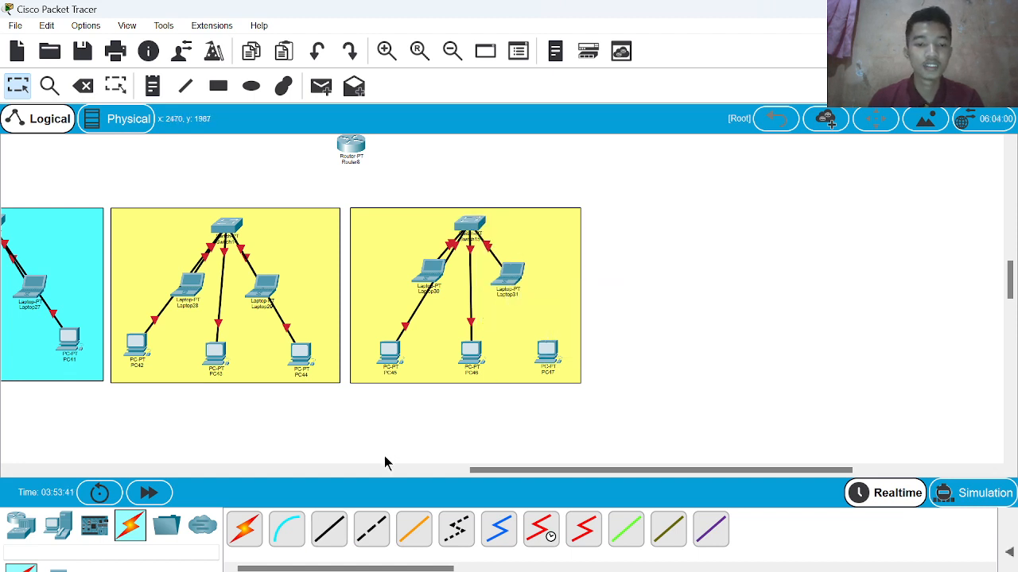
Step: Connect Switch15's FastEthernet7/1 to PC47's FastEthernet0 with a copper straight-through cable
left_click(328, 539)
left_click(472, 226)
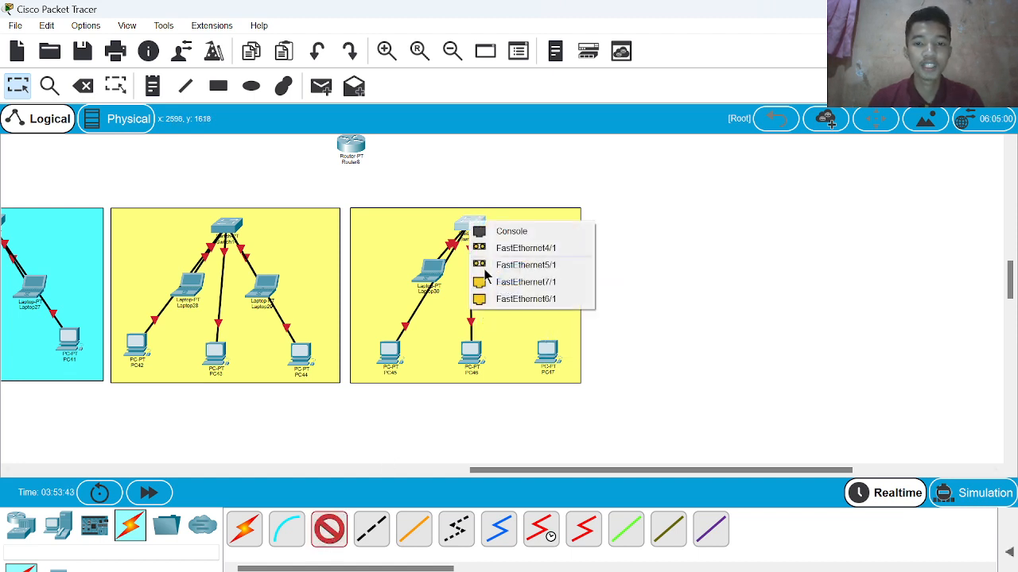
left_click(481, 279)
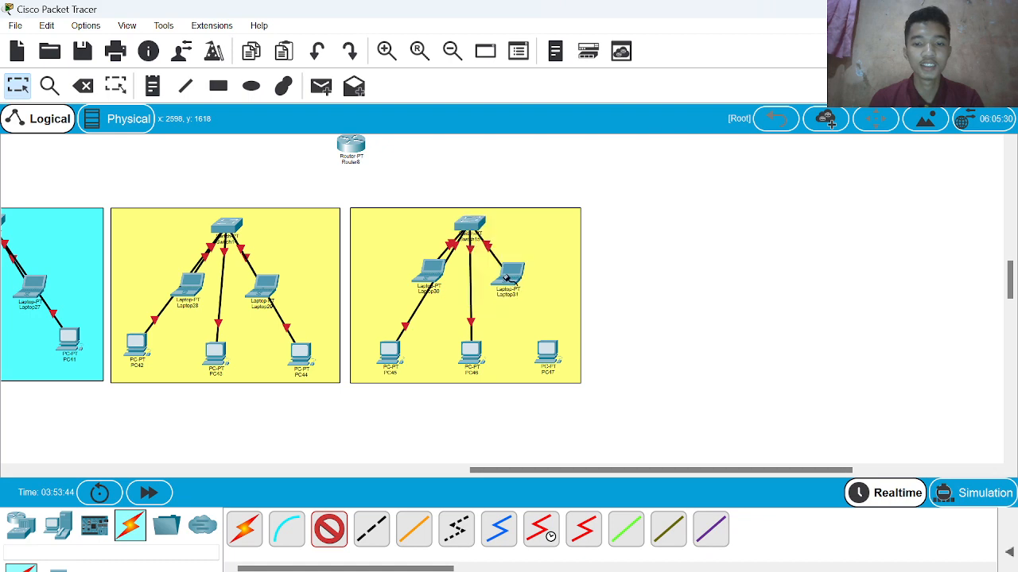
left_click(540, 346)
left_click(581, 405)
scroll(495, 388, "left", 5)
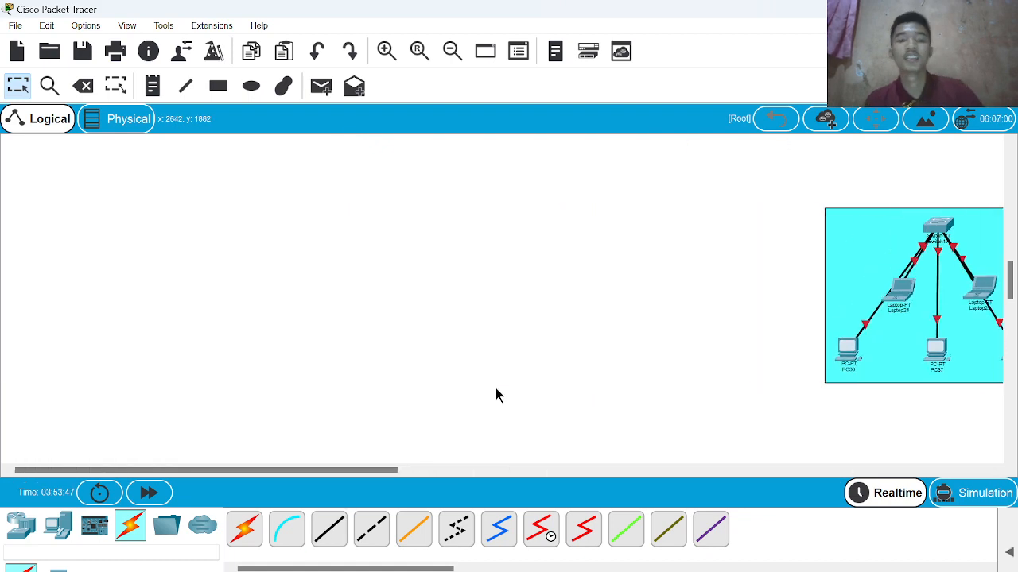
scroll(495, 387, "left", 5)
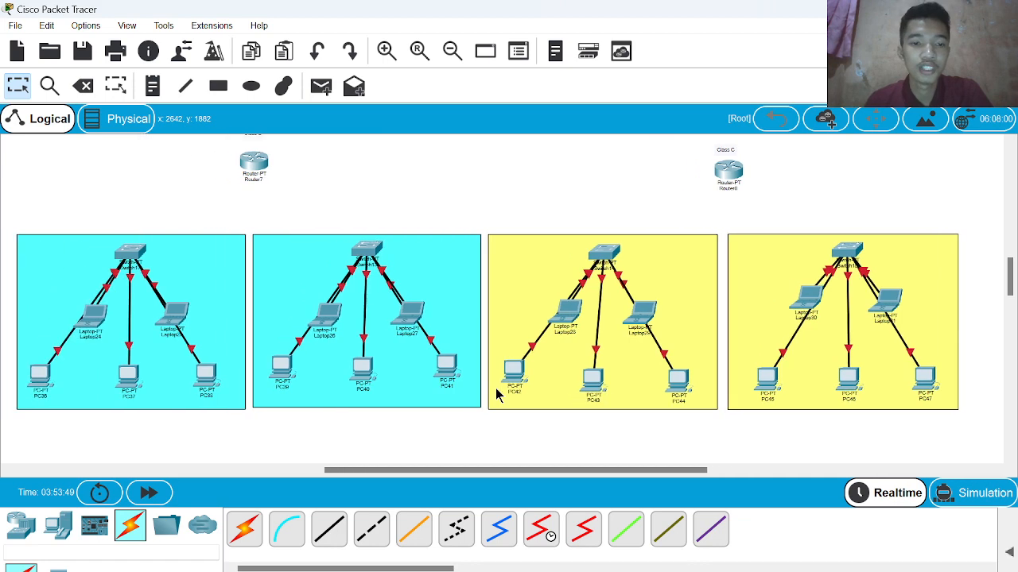
scroll(496, 395, "up", 1)
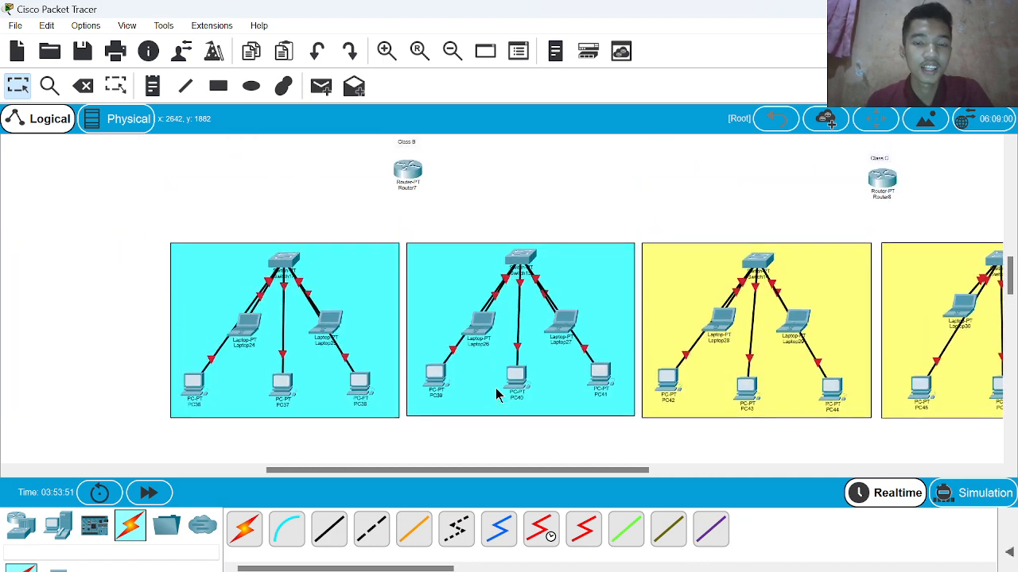
Step: Power on Switch17 in the first class B network
scroll(496, 395, "right", 4)
scroll(495, 395, "left", 2)
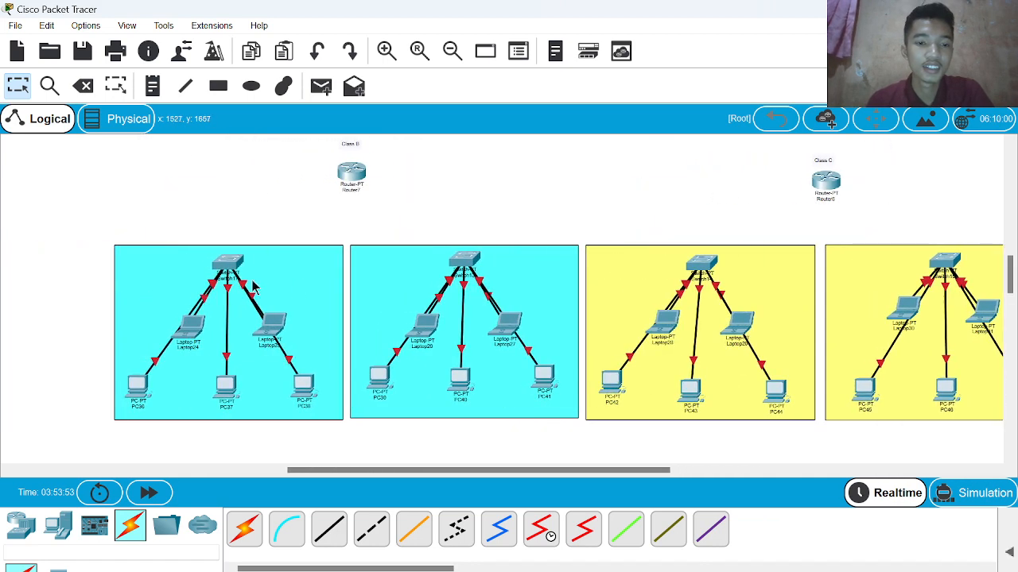
left_click(225, 269)
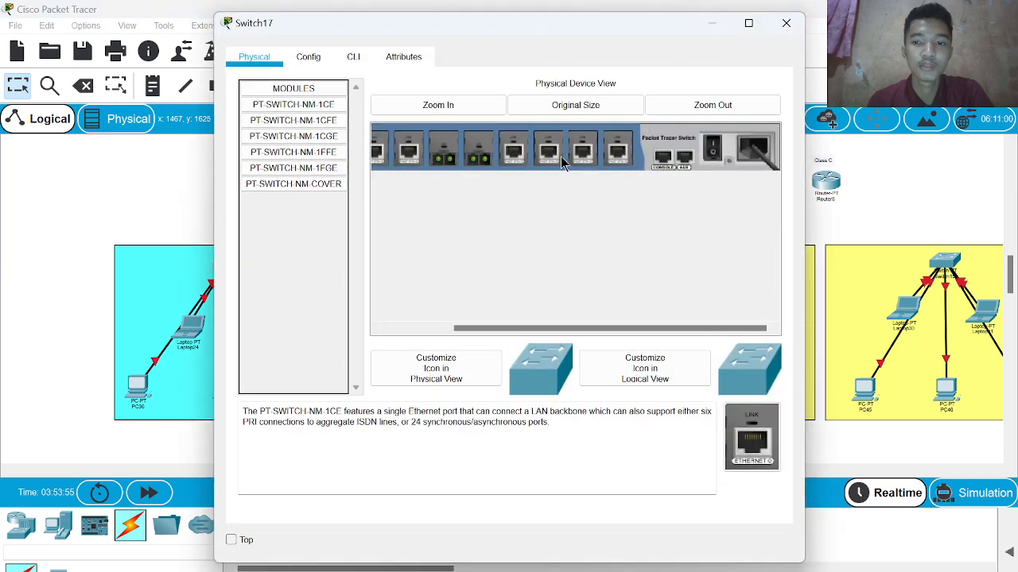
left_click(786, 23)
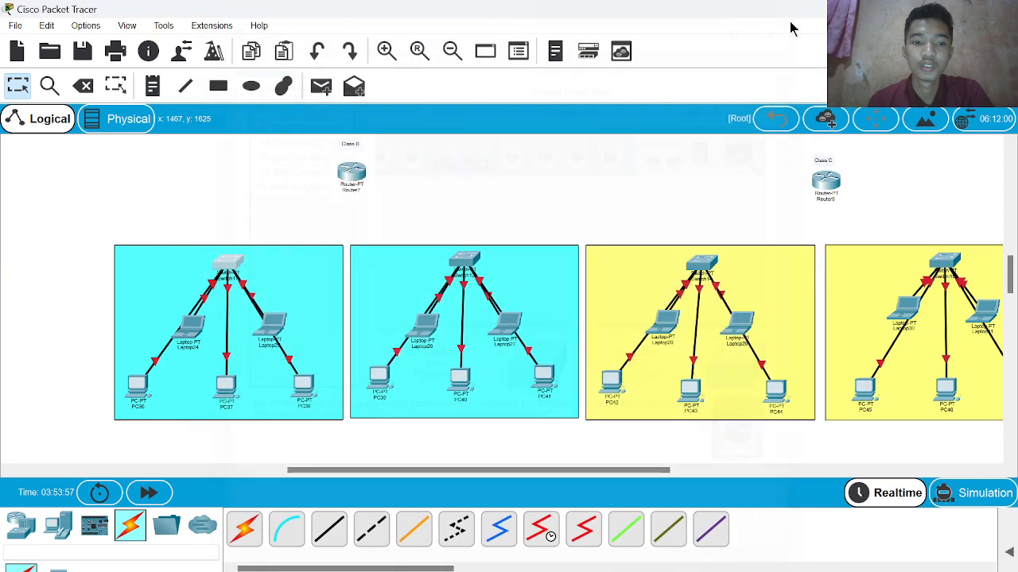
Step: Power on Switch13 in the second class B network
left_click(466, 260)
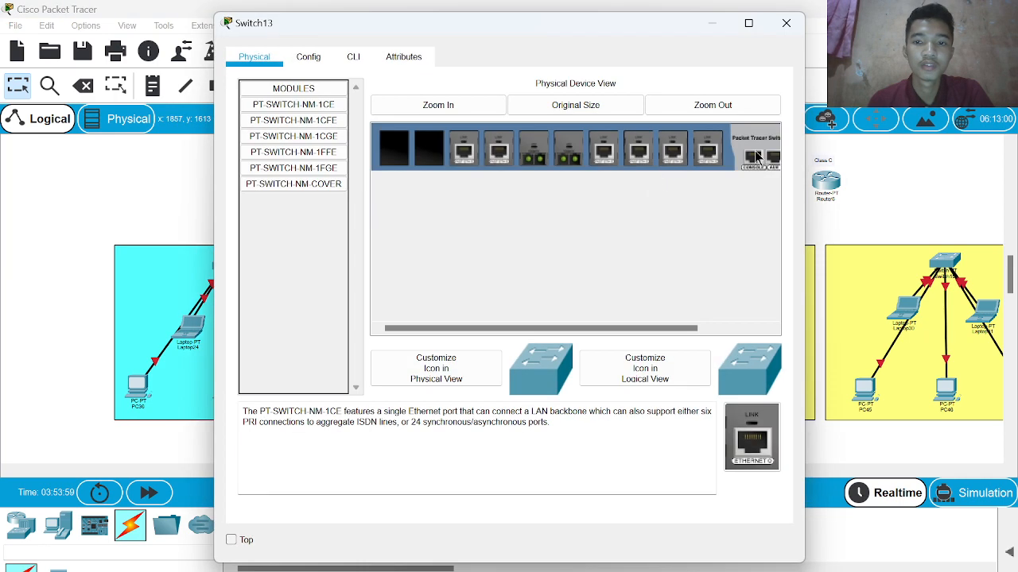
scroll(743, 155, "right", 2)
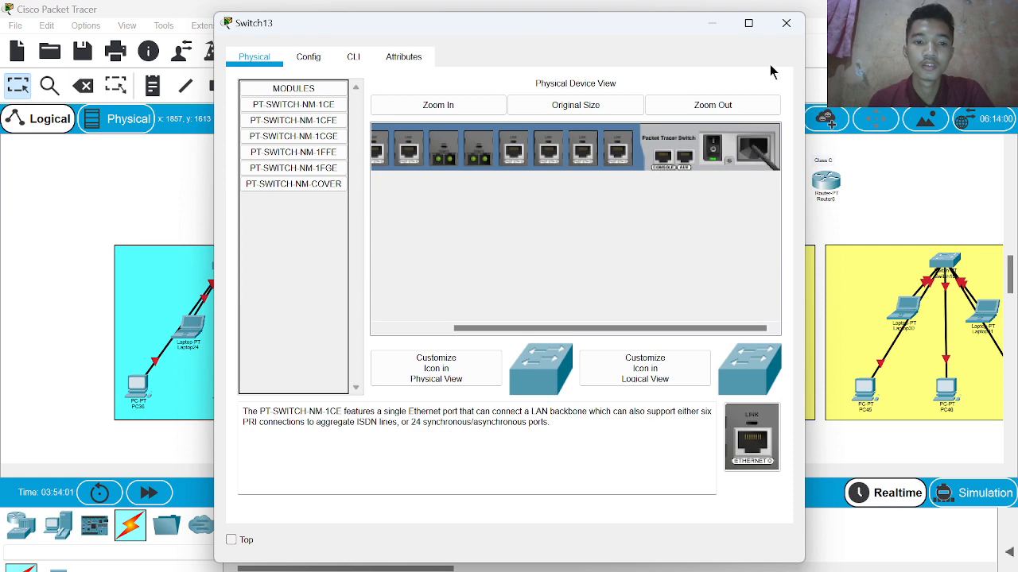
left_click(786, 23)
Step: Power on Switch14 in the first class C network
left_click(702, 264)
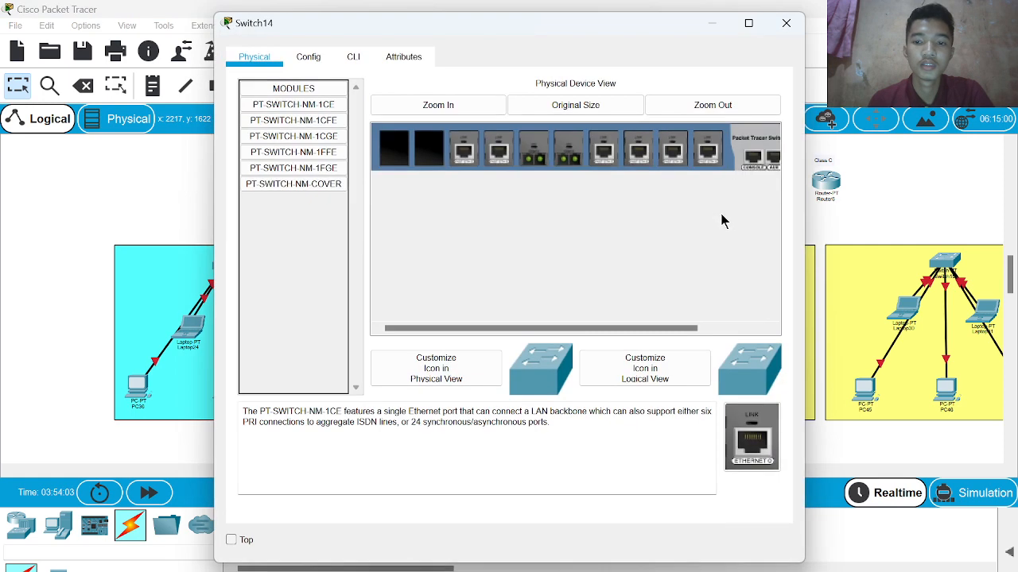
scroll(719, 215, "right", 2)
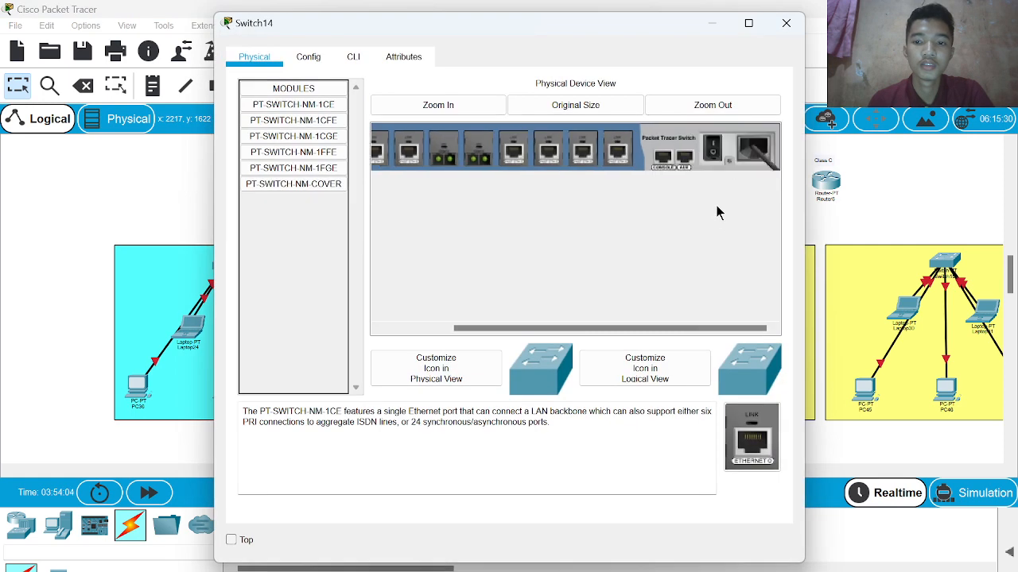
left_click(786, 23)
Step: Power on Switch15 in the second class C network
scroll(847, 154, "right", 2)
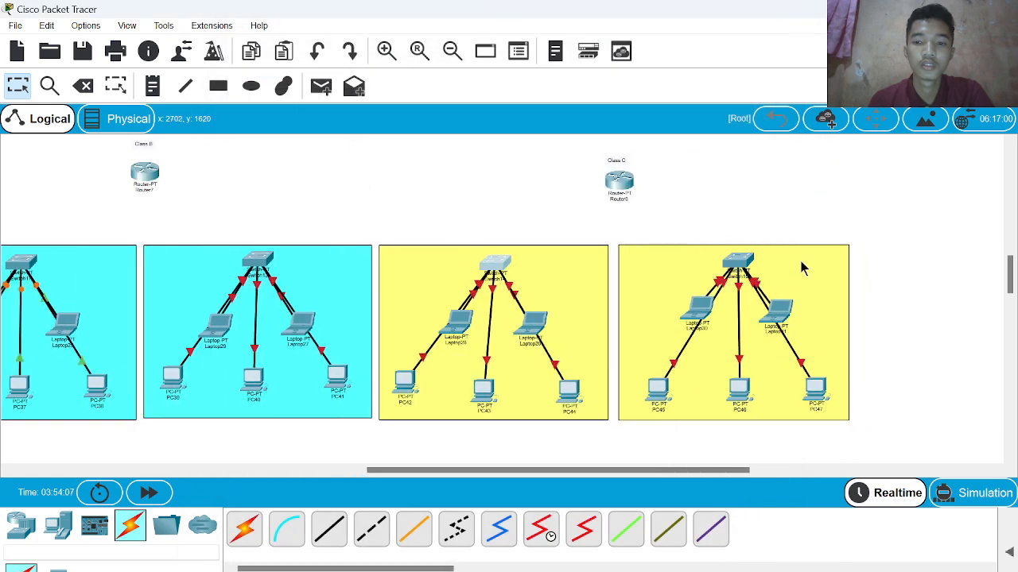
left_click(735, 261)
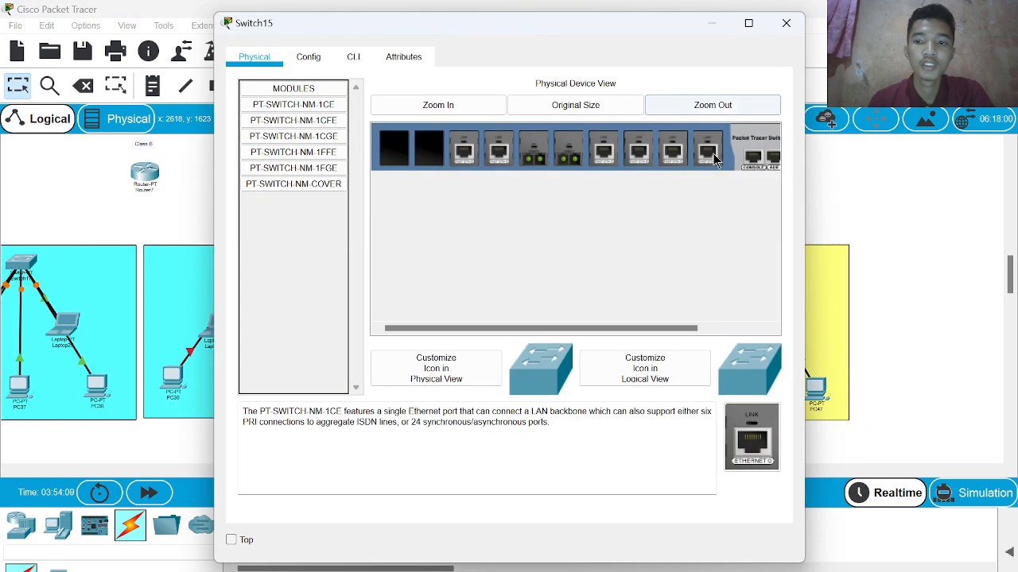
scroll(715, 159, "right", 2)
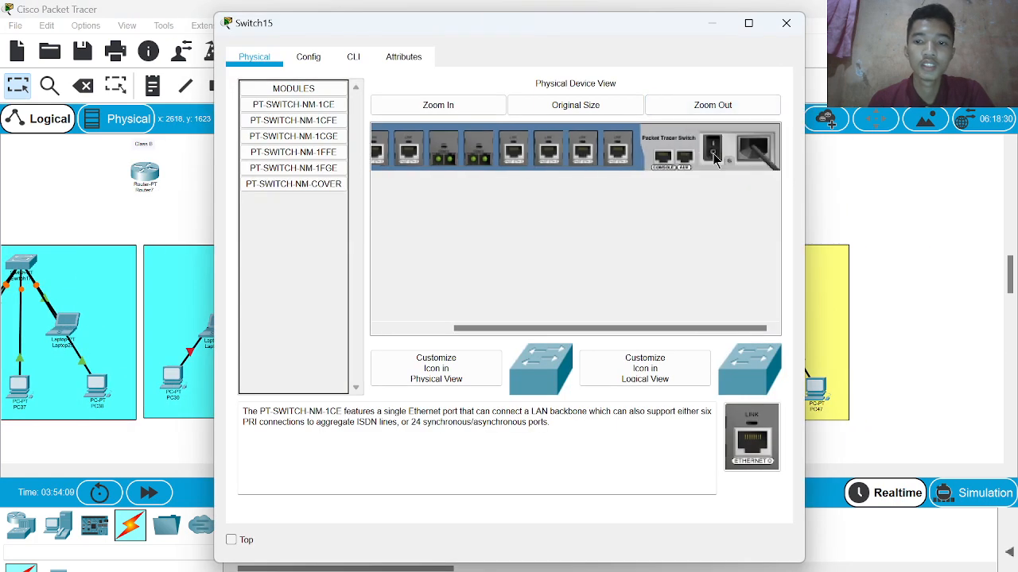
left_click(786, 23)
Step: Check the link indicators between the switches and end devices across all four networks
scroll(299, 308, "left", 2)
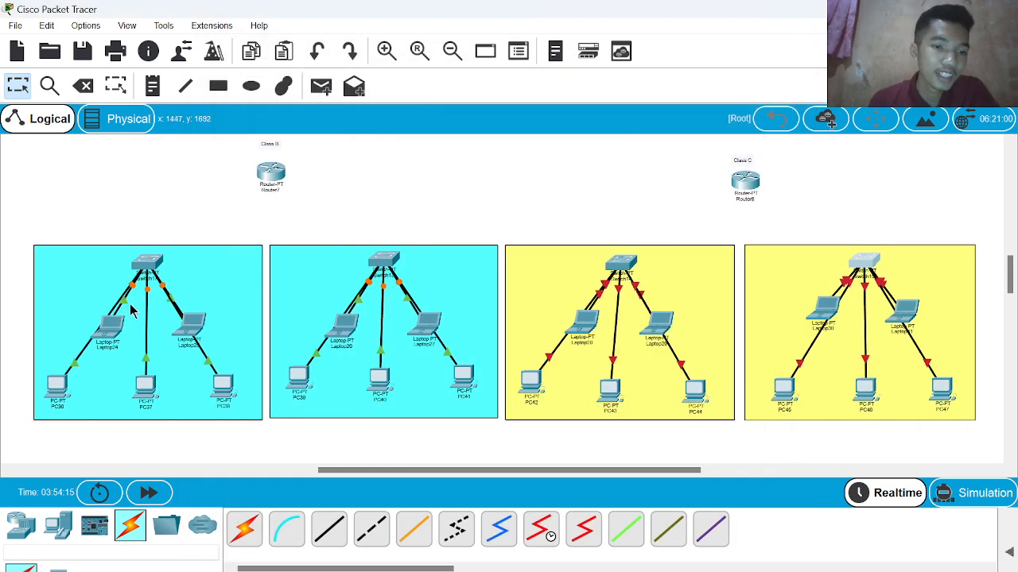
left_click(388, 51)
scroll(238, 189, "left", 2)
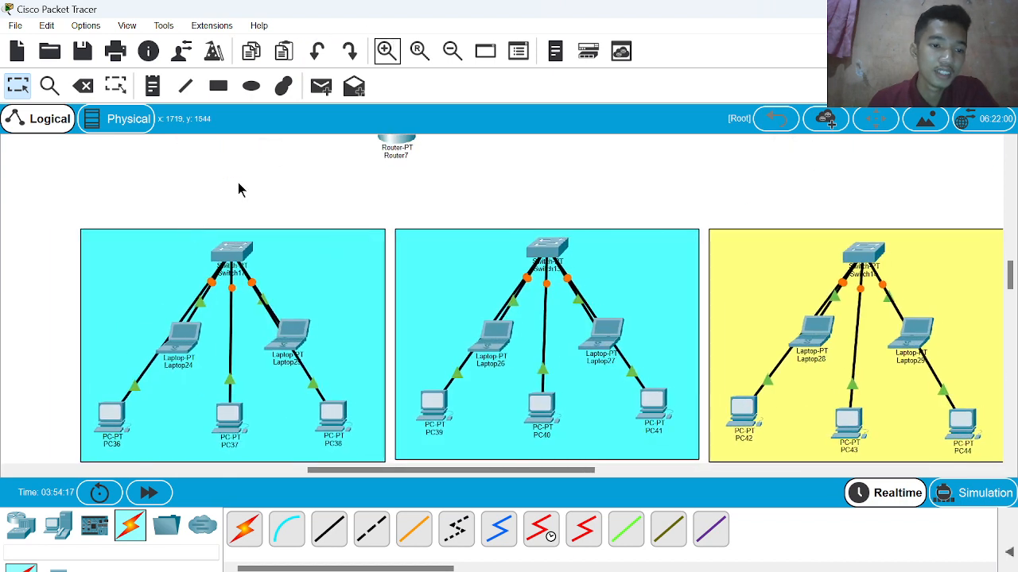
left_click(449, 61)
left_click(450, 61)
scroll(559, 177, "right", 2)
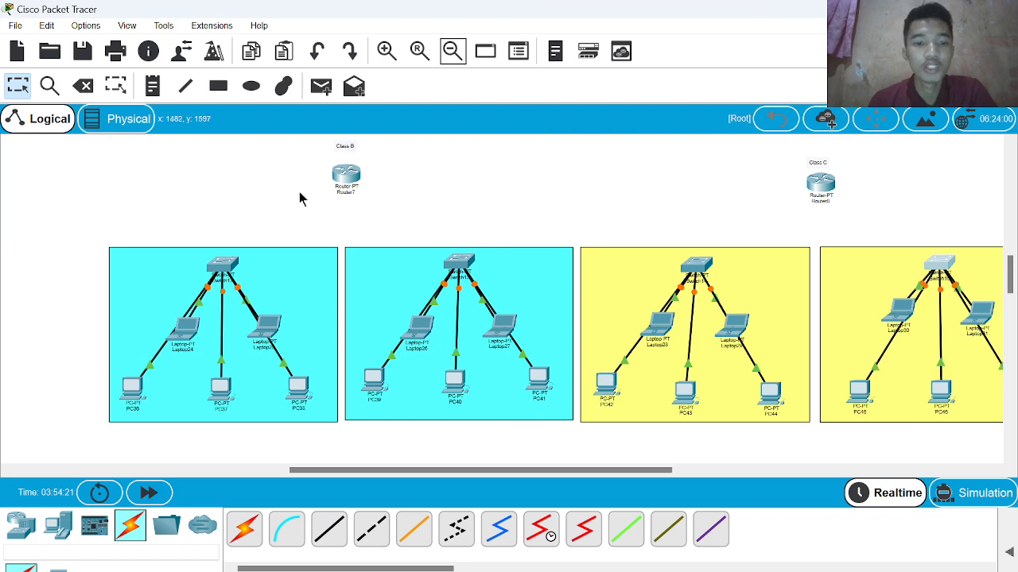
scroll(403, 191, "up", 1)
scroll(402, 191, "right", 2)
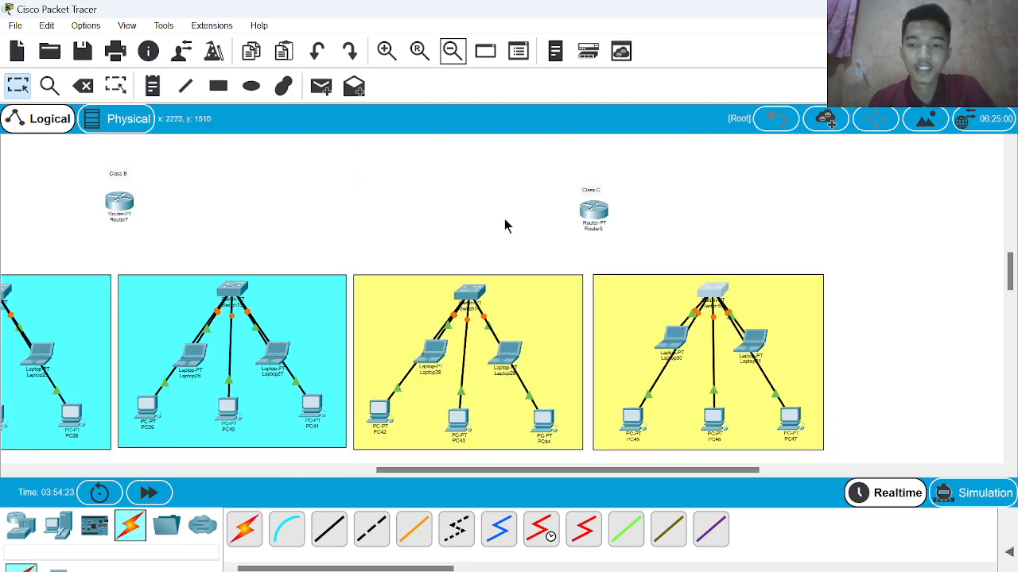
scroll(351, 227, "left", 4)
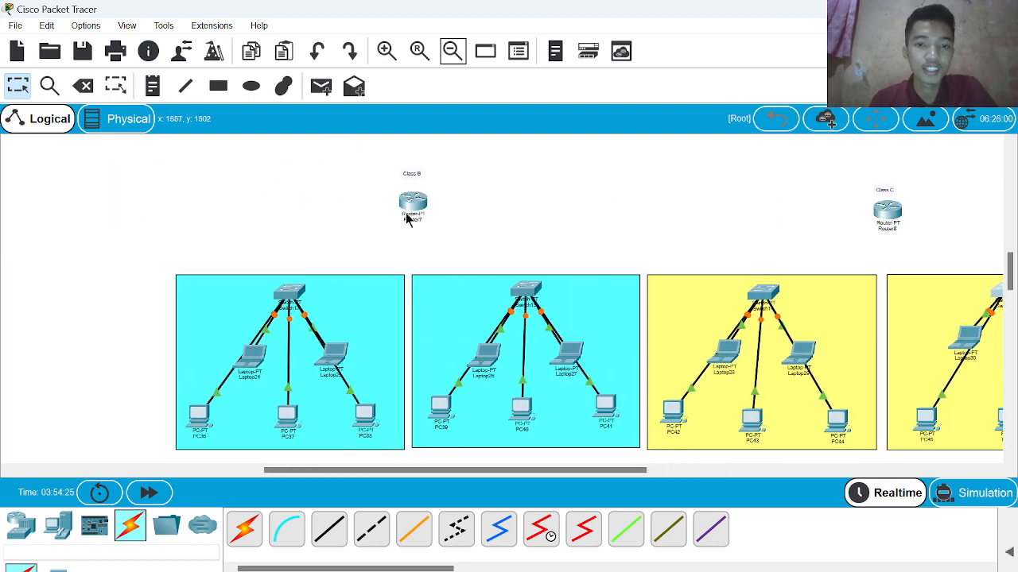
Step: Inspect Router7's installed modules, empty slots and power switch in its physical device view
left_click(385, 56)
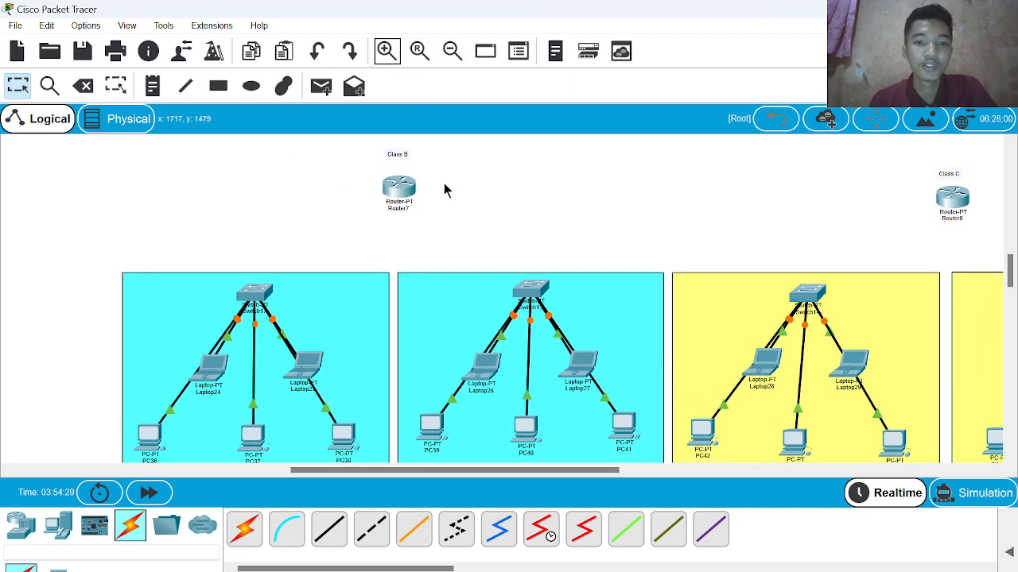
left_click(399, 188)
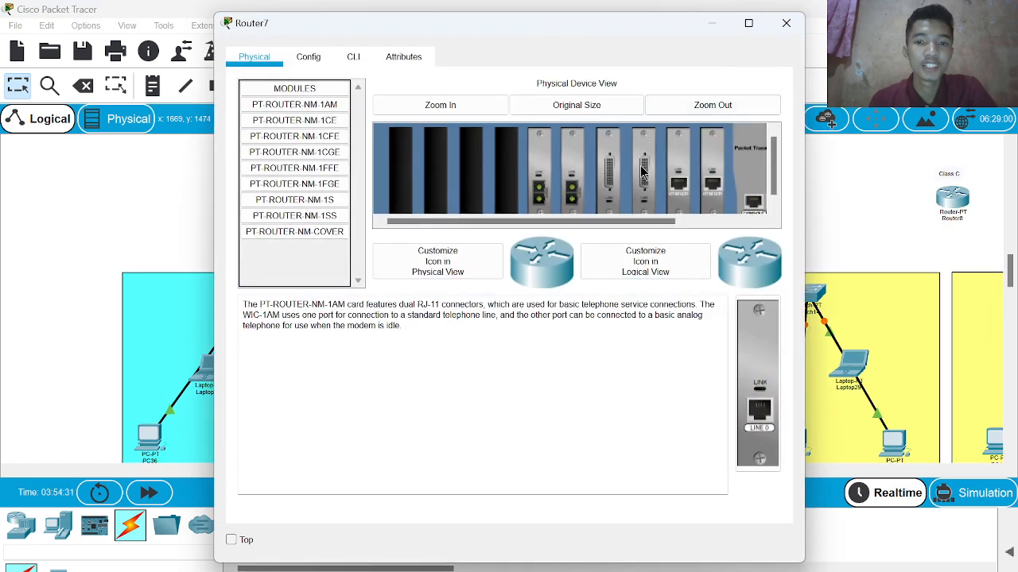
scroll(650, 179, "right", 3)
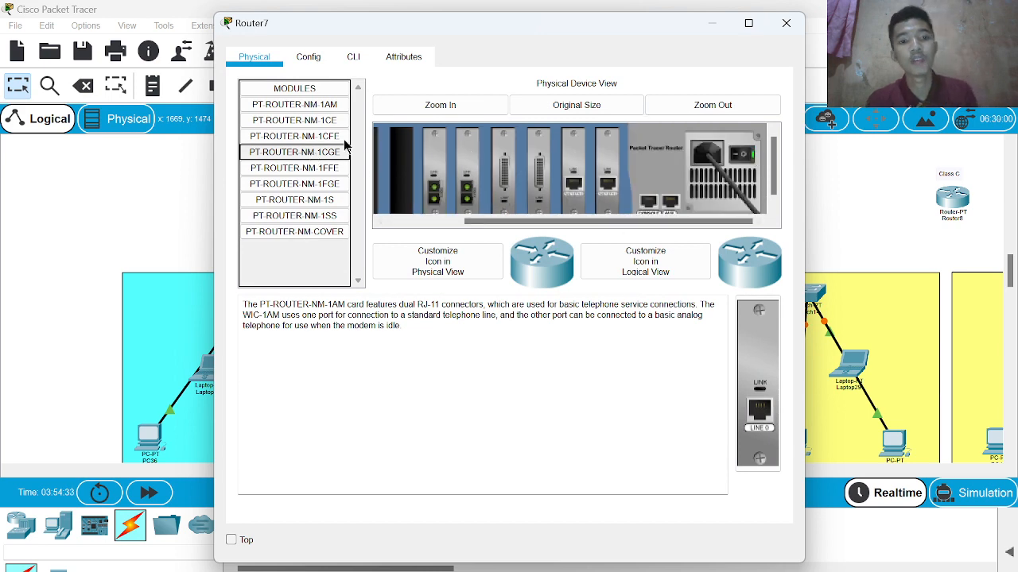
scroll(442, 171, "left", 2)
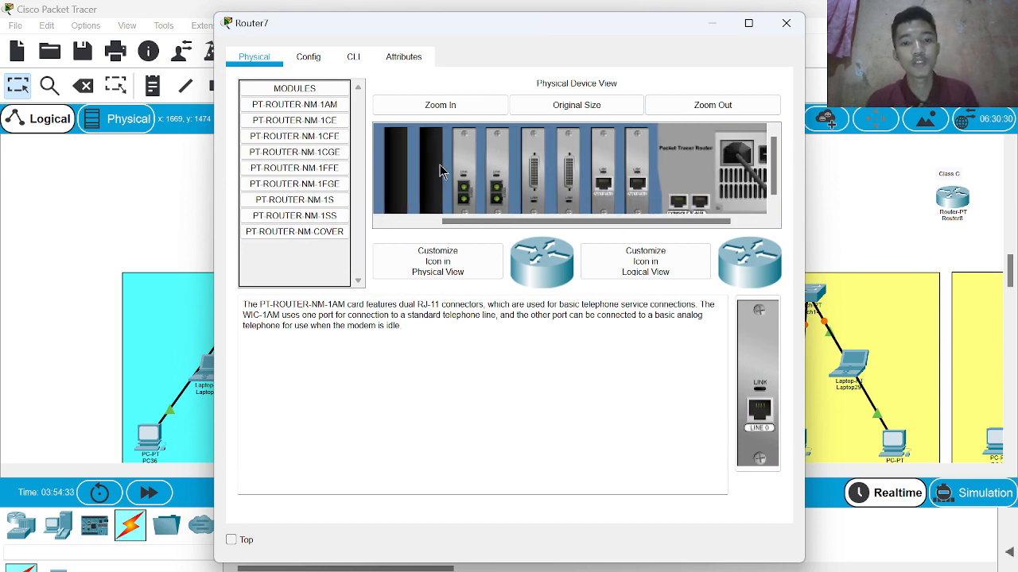
left_click(784, 24)
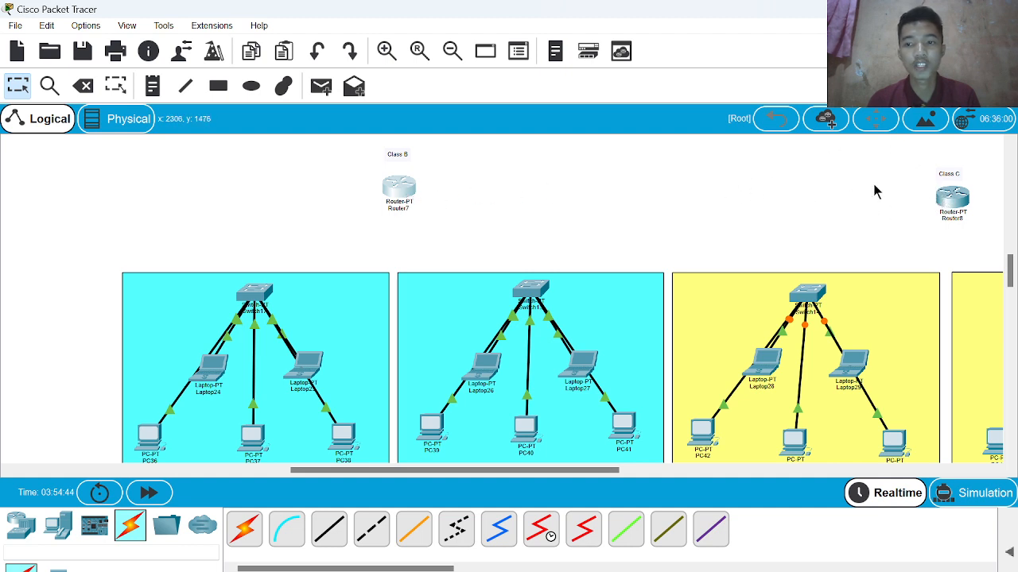
Step: Power off Router7 and choose the PT-ROUTER-NM-1CFE module for it
left_click(395, 191)
scroll(670, 182, "right", 3)
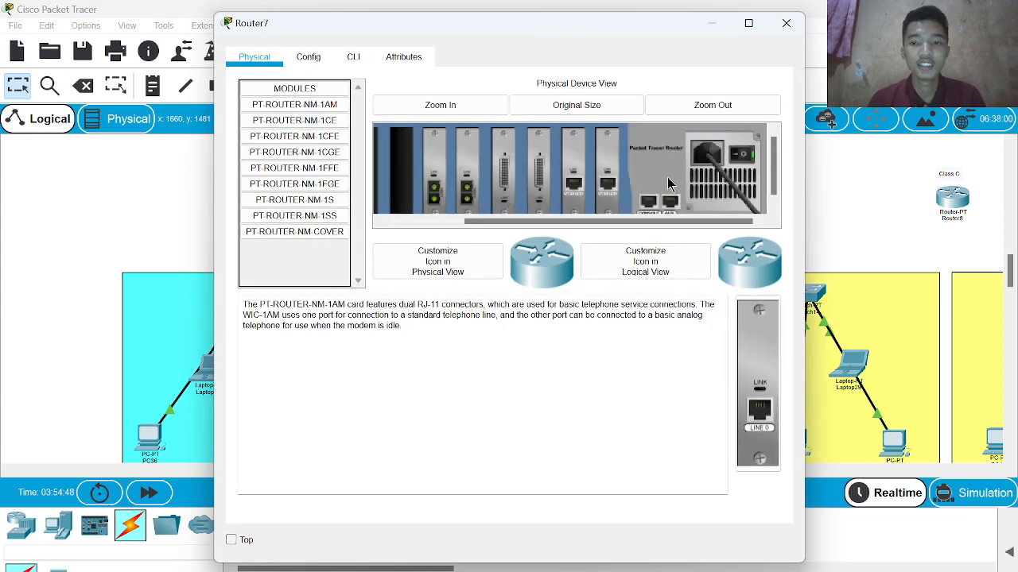
scroll(508, 179, "left", 3)
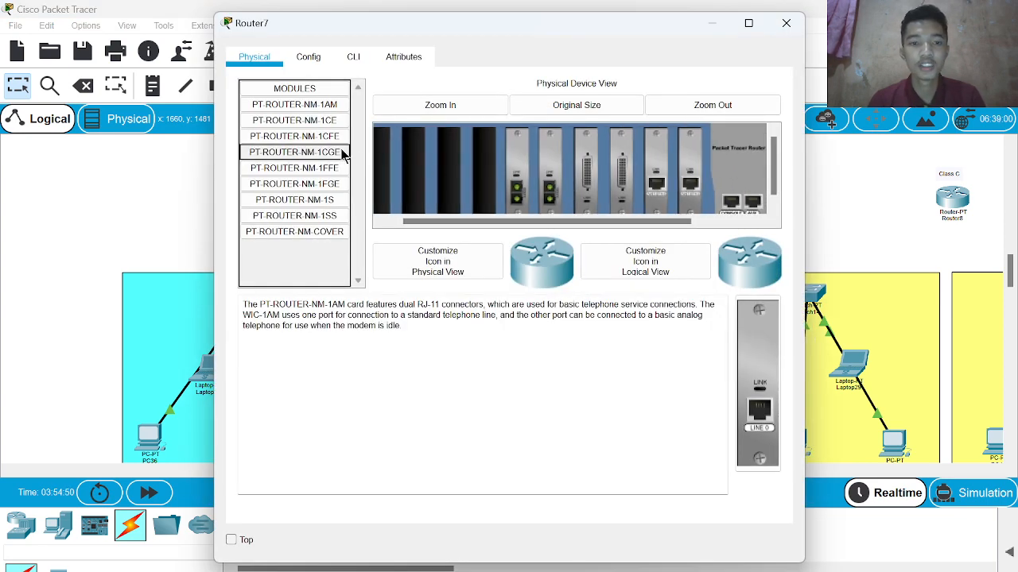
left_click(307, 141)
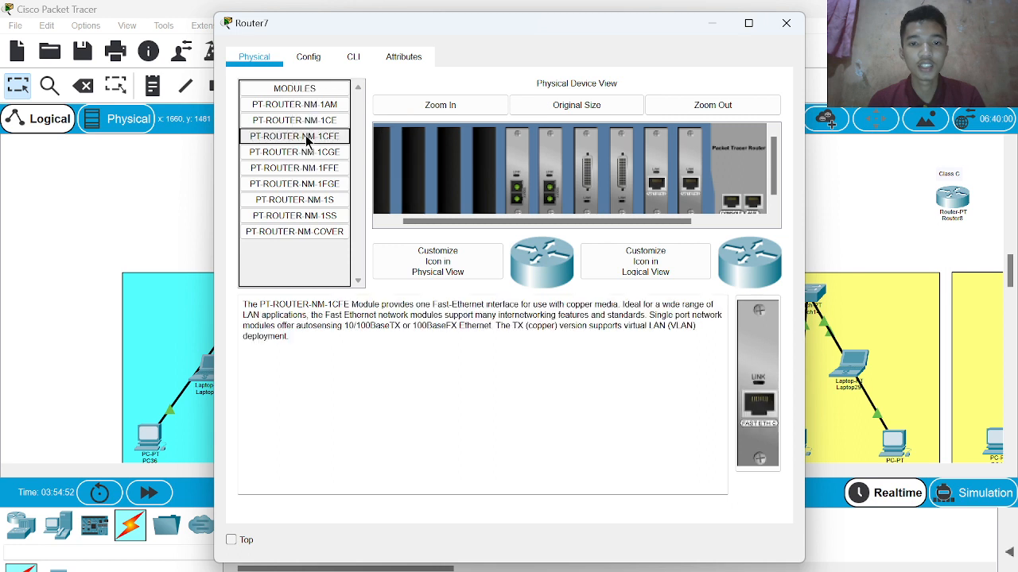
scroll(532, 151, "right", 2)
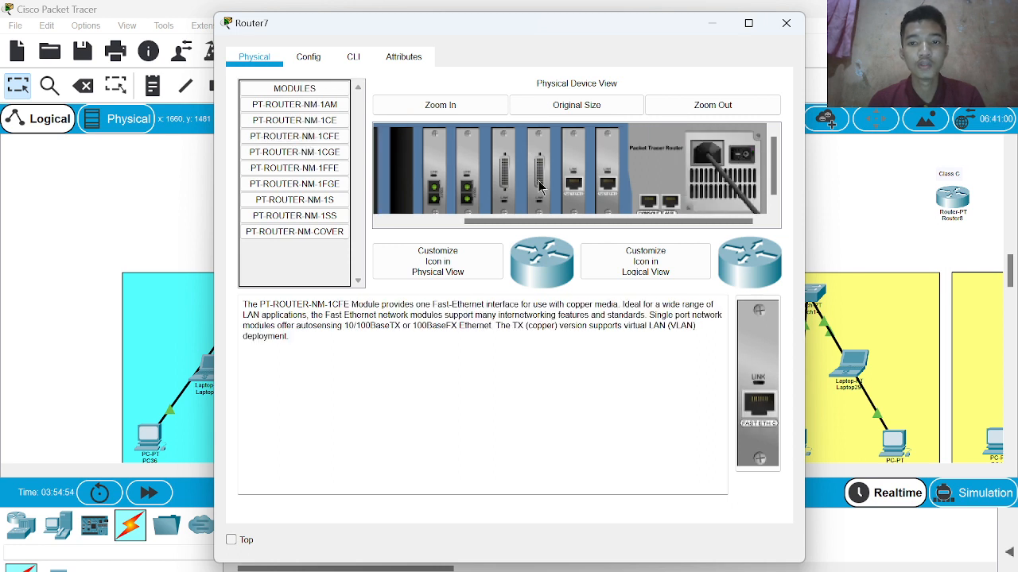
Step: Install two PT-ROUTER-NM-1CFE modules in Router7's empty slots and power the router back on
scroll(459, 179, "left", 2)
left_click_drag(311, 132, 494, 164)
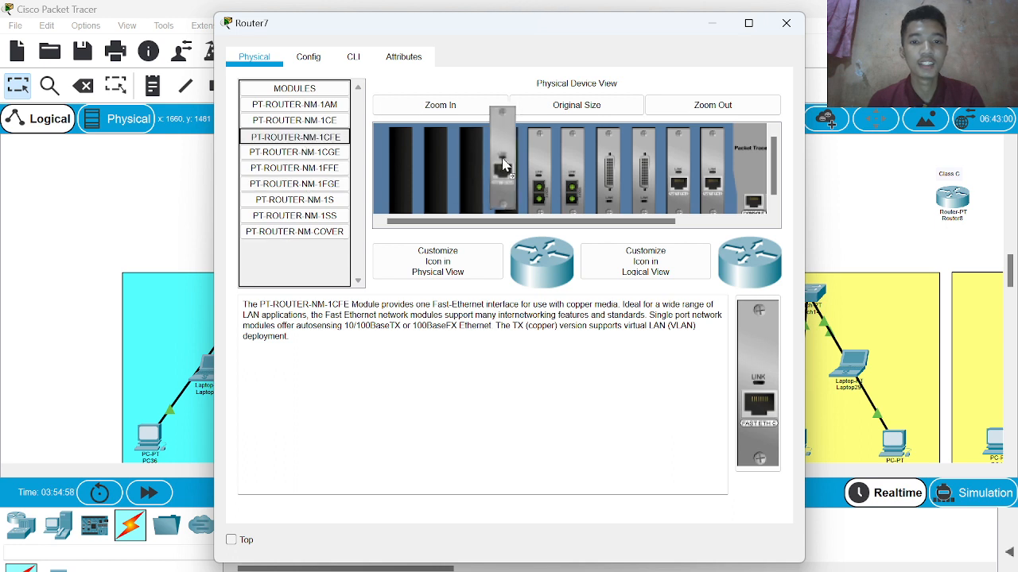
left_click_drag(327, 137, 460, 178)
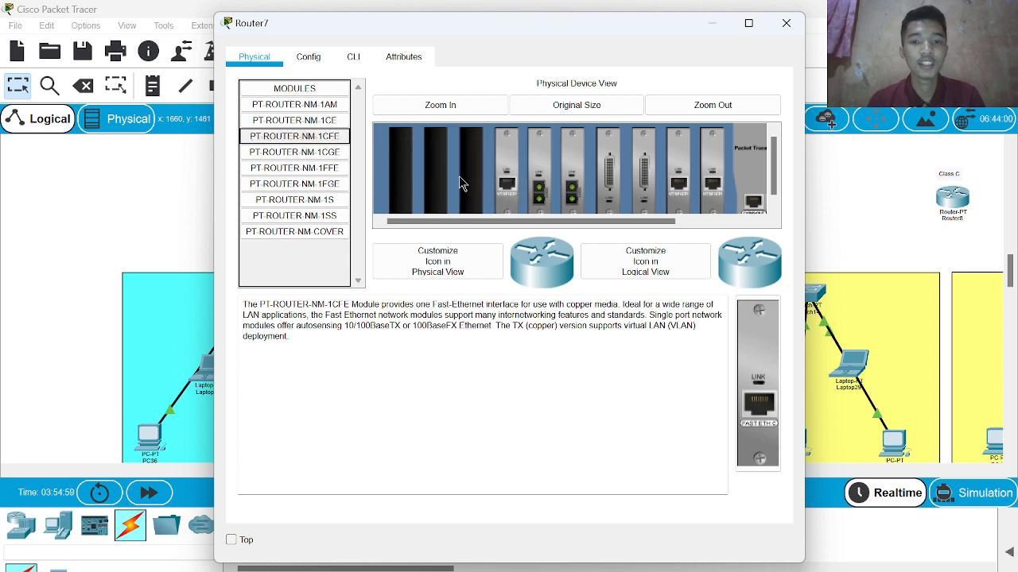
left_click_drag(327, 136, 470, 167)
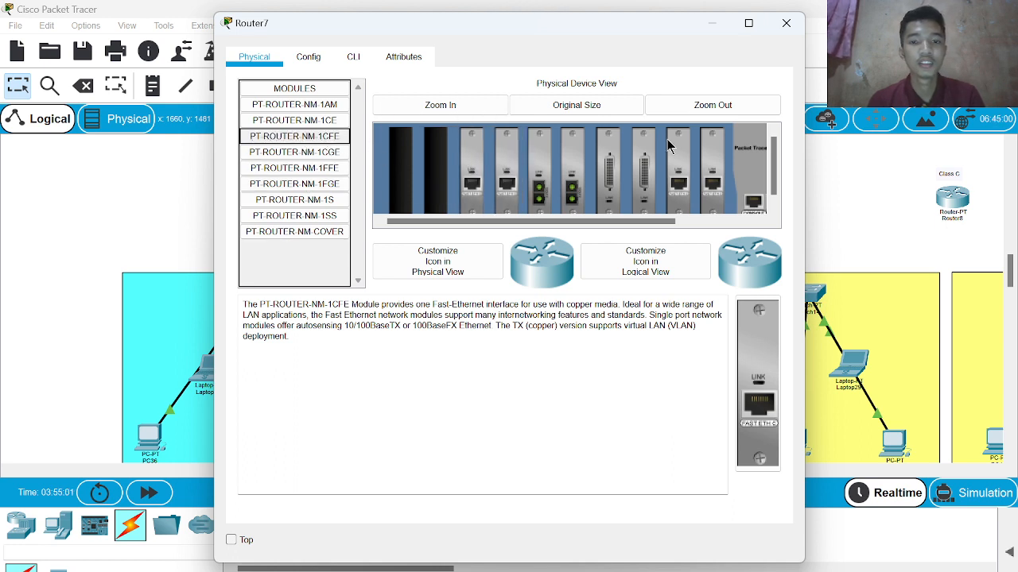
scroll(667, 140, "right", 3)
left_click(785, 24)
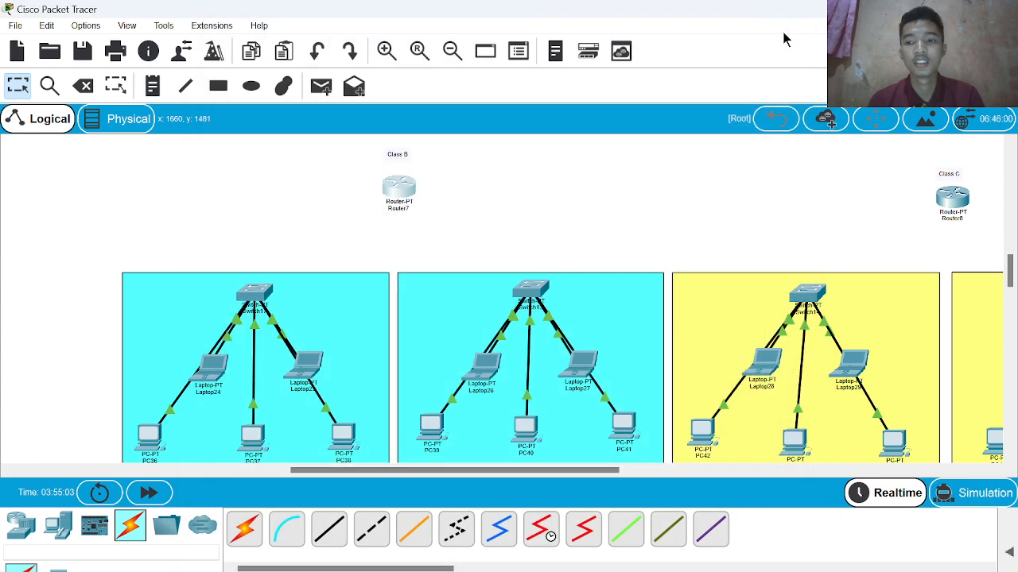
Step: Power off Router8 and install two PT-ROUTER-NM-1CFE modules in its empty slots
left_click(953, 203)
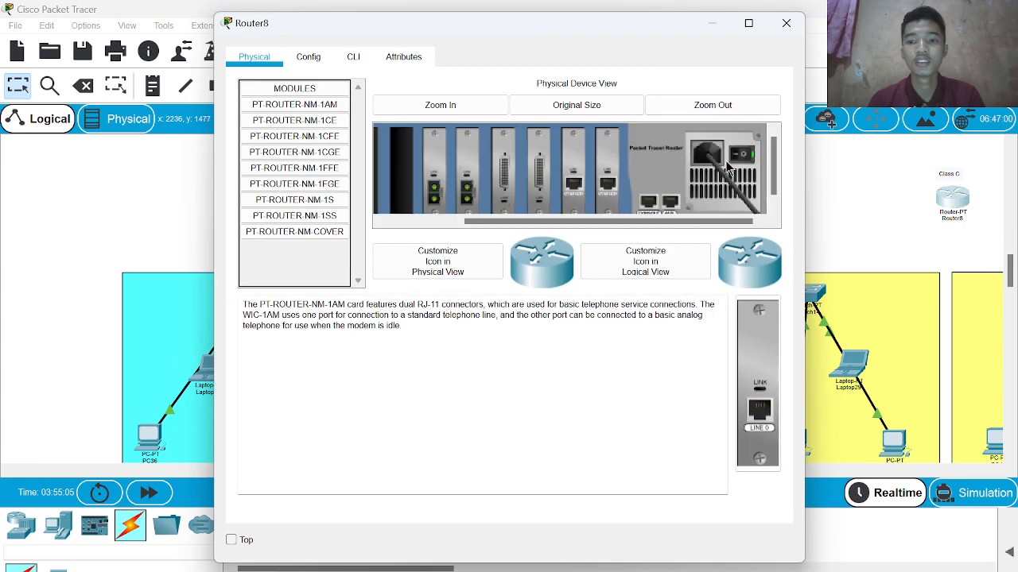
left_click(319, 137)
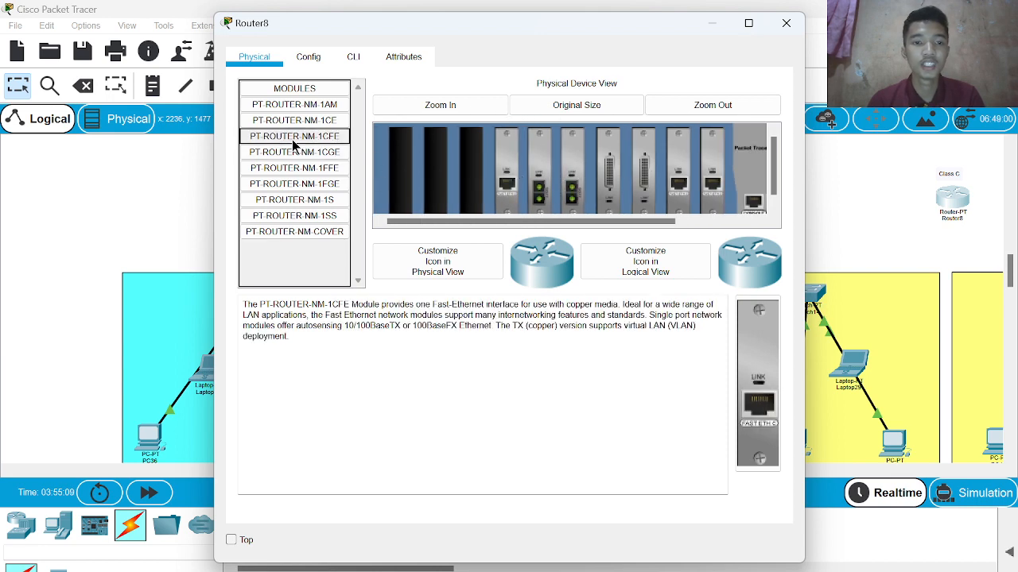
left_click_drag(312, 139, 465, 175)
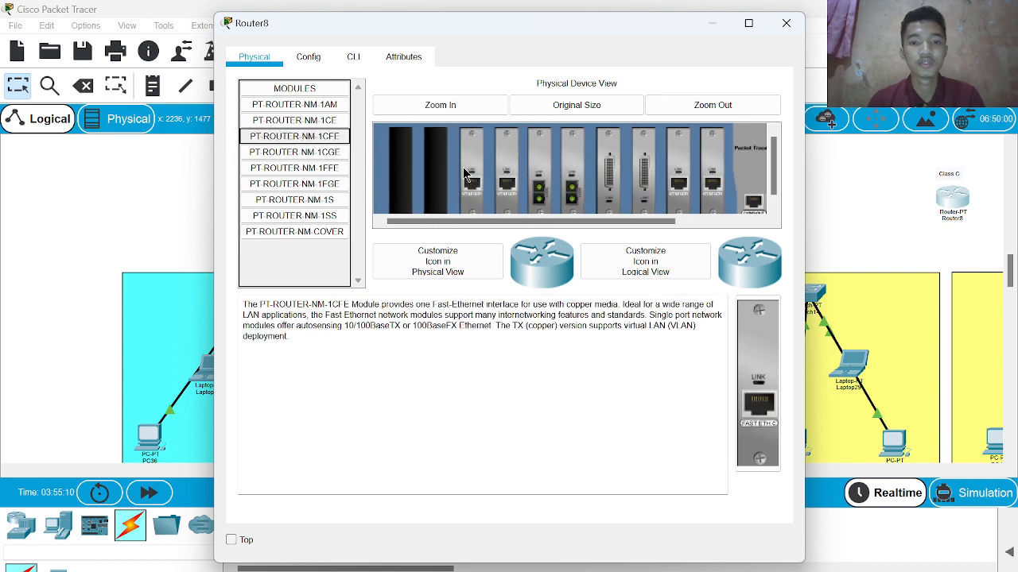
left_click(786, 22)
Step: Check Router7's physical view and its configuration settings, then close the device window
left_click(399, 189)
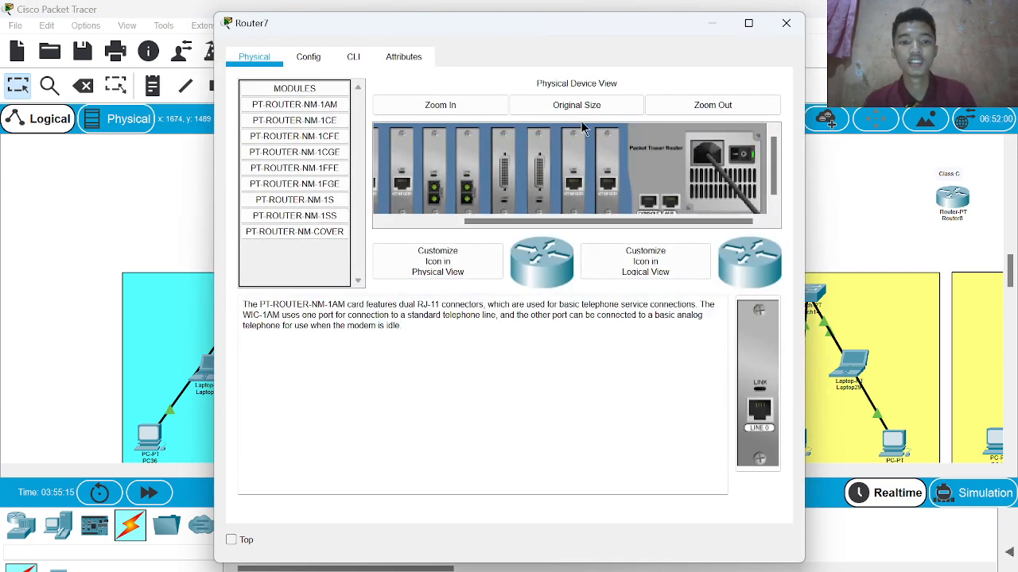
left_click(314, 57)
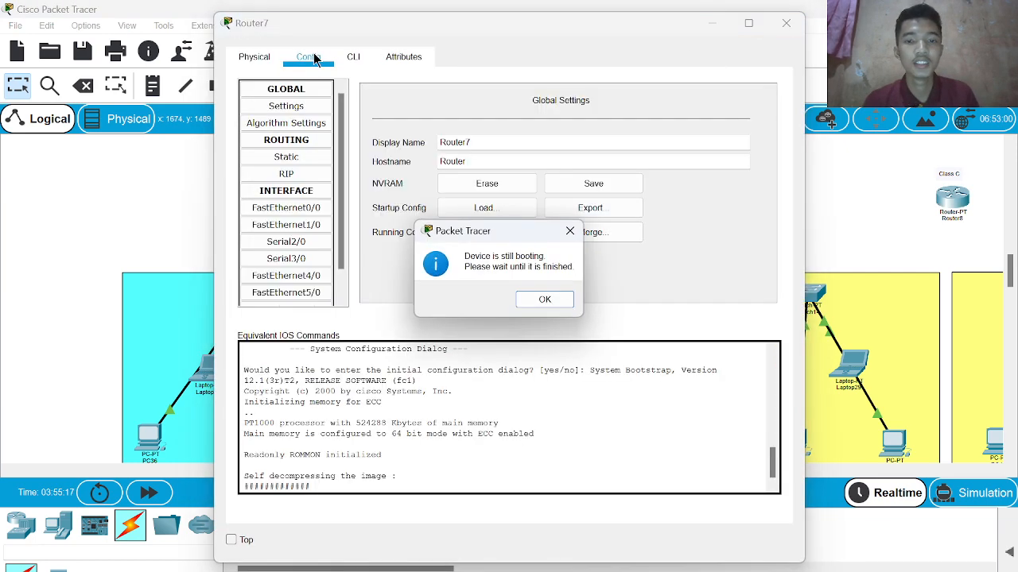
left_click(552, 298)
left_click(787, 23)
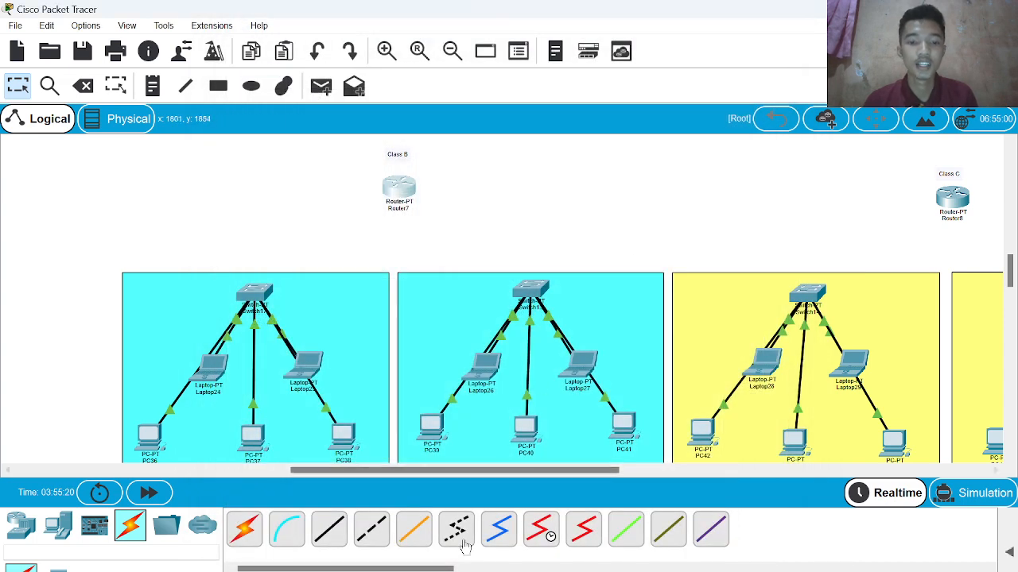
Step: Connect FastEthernet7/1 of the first class B switch to Router7's FastEthernet0/0 with a copper straight-through cable
left_click(328, 529)
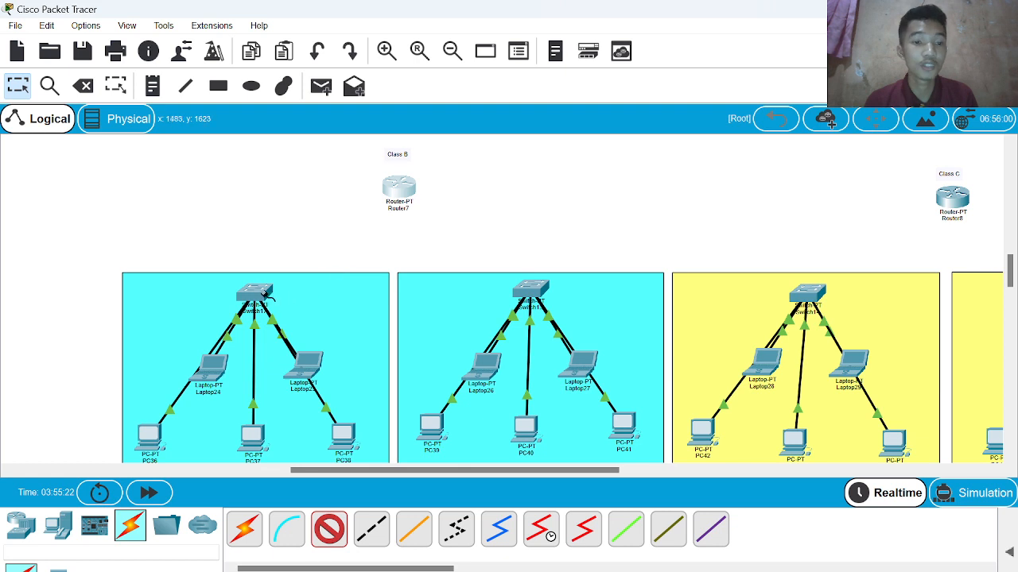
left_click(267, 294)
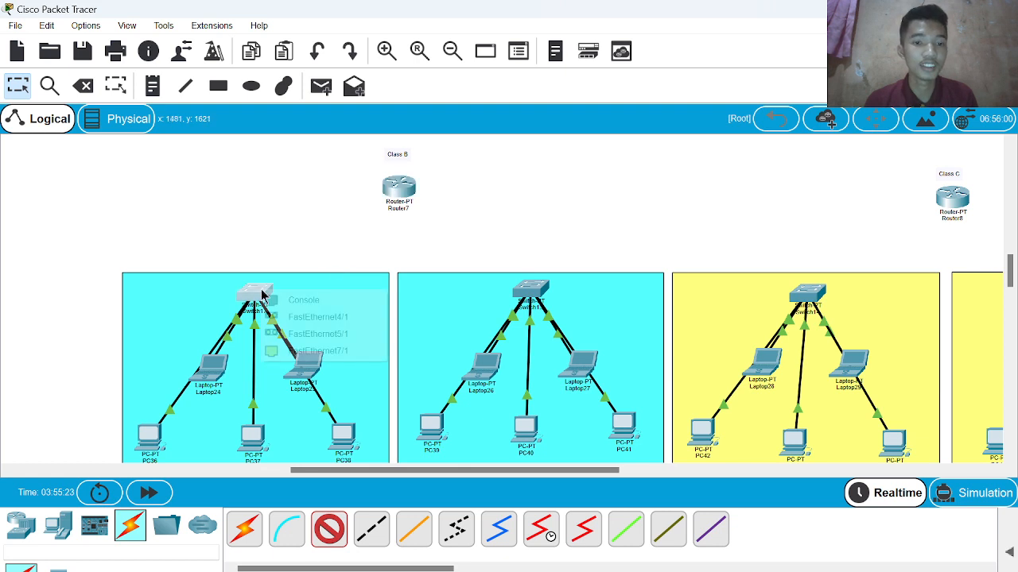
left_click(334, 354)
left_click(400, 191)
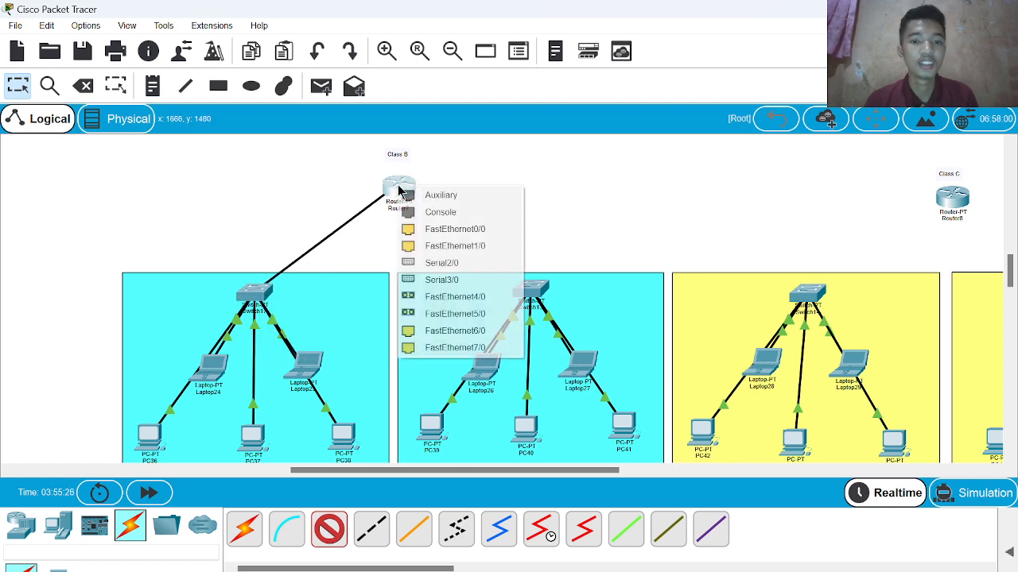
left_click(455, 229)
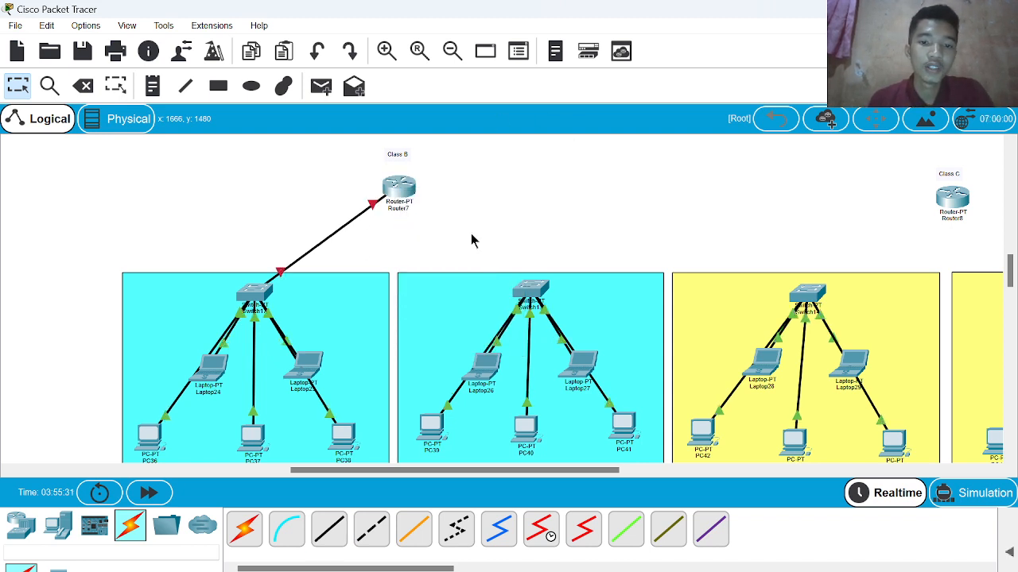
Step: Connect the second class B switch to Router7's FastEthernet1/0 with a copper straight-through cable
left_click(324, 535)
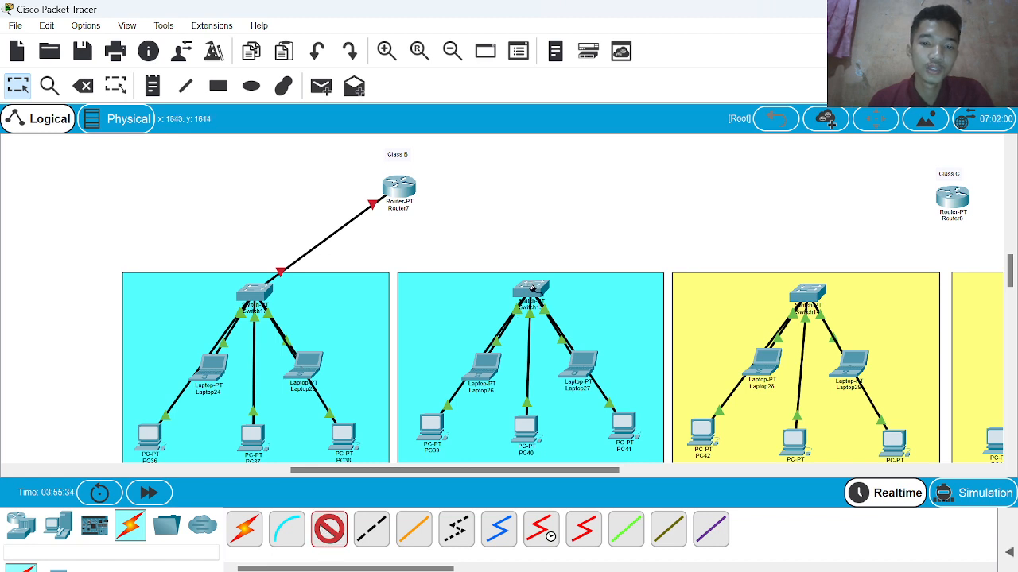
left_click(533, 288)
left_click(583, 344)
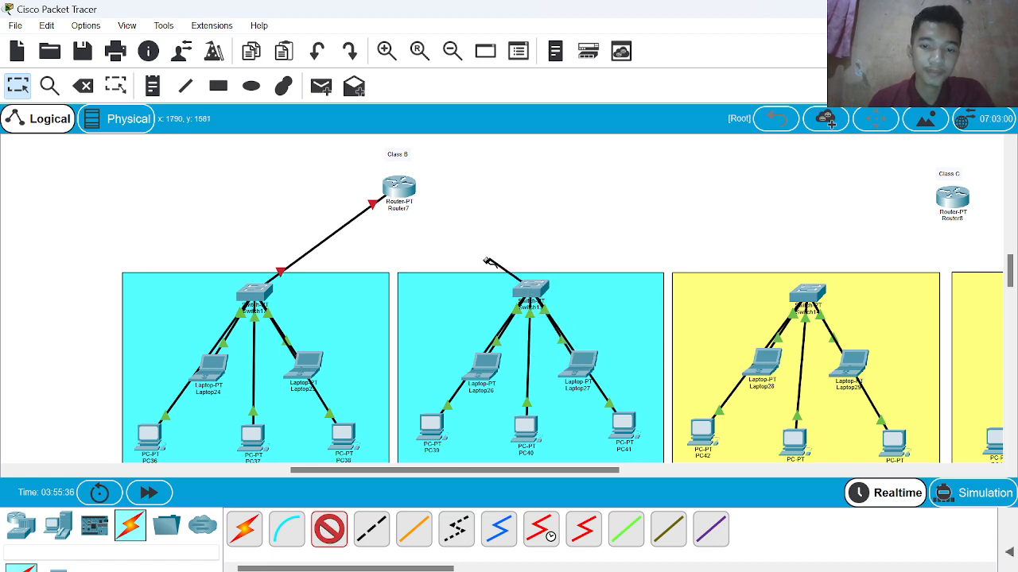
left_click(398, 187)
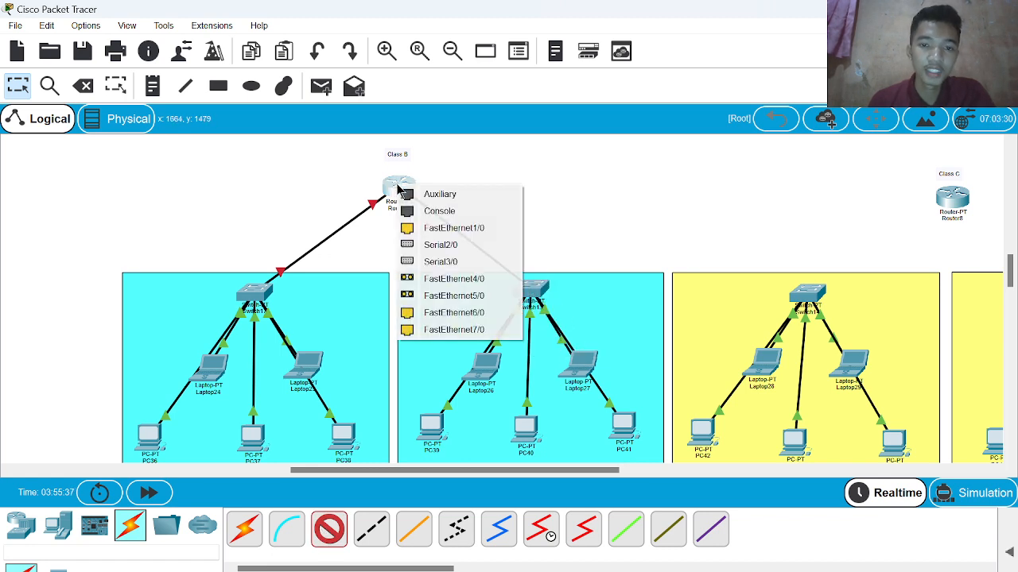
left_click(469, 228)
Step: Check the installed modules in the physical views of Router7 and Router8, closing each device window
scroll(545, 219, "up", 1)
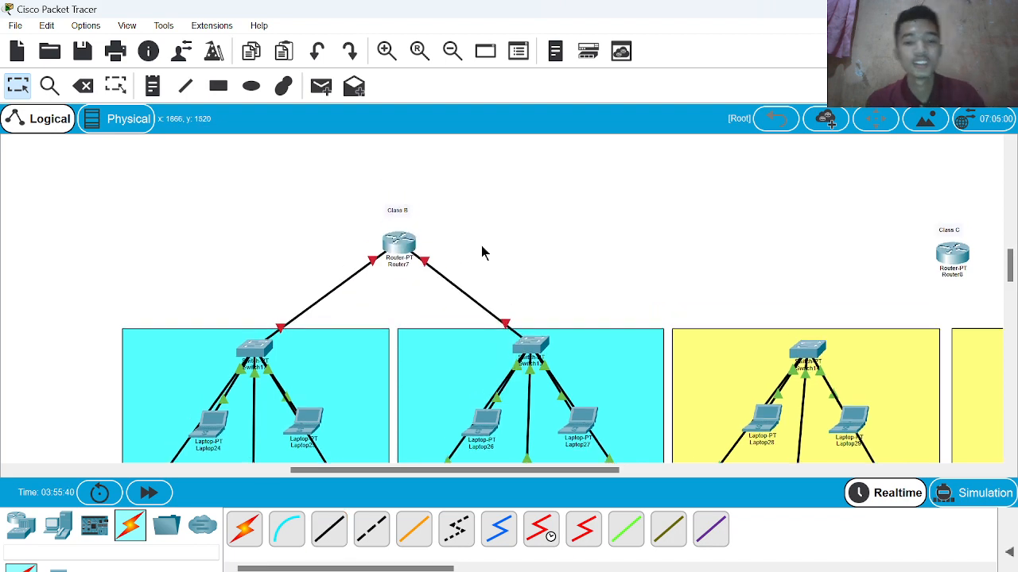
scroll(527, 246, "down", 3)
scroll(527, 250, "up", 1)
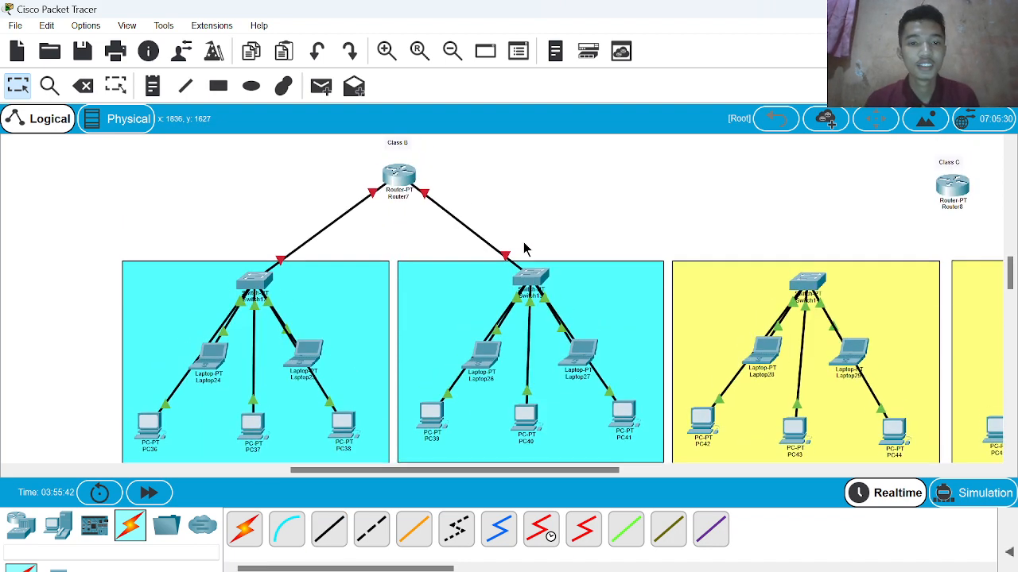
left_click(395, 183)
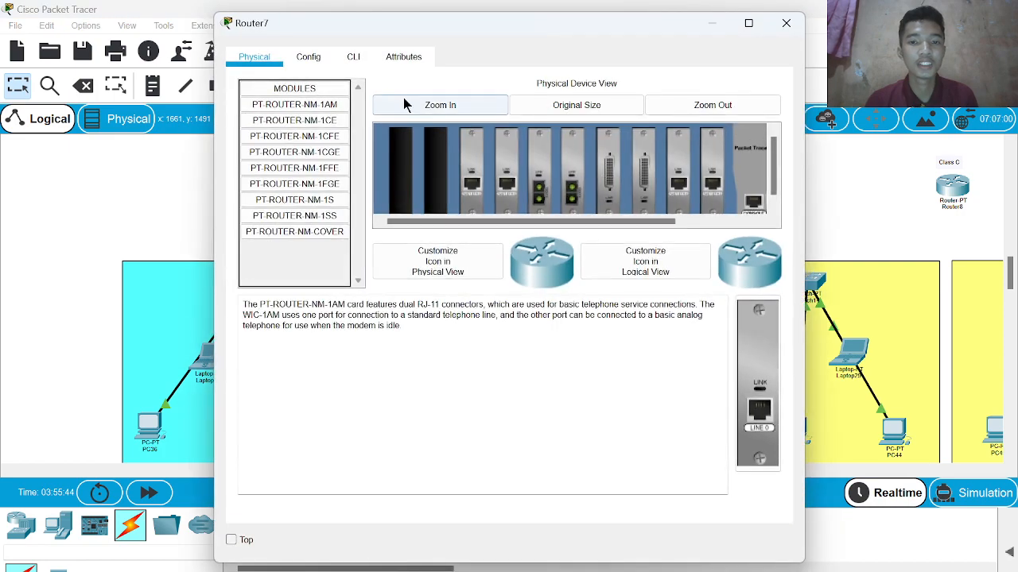
left_click(786, 23)
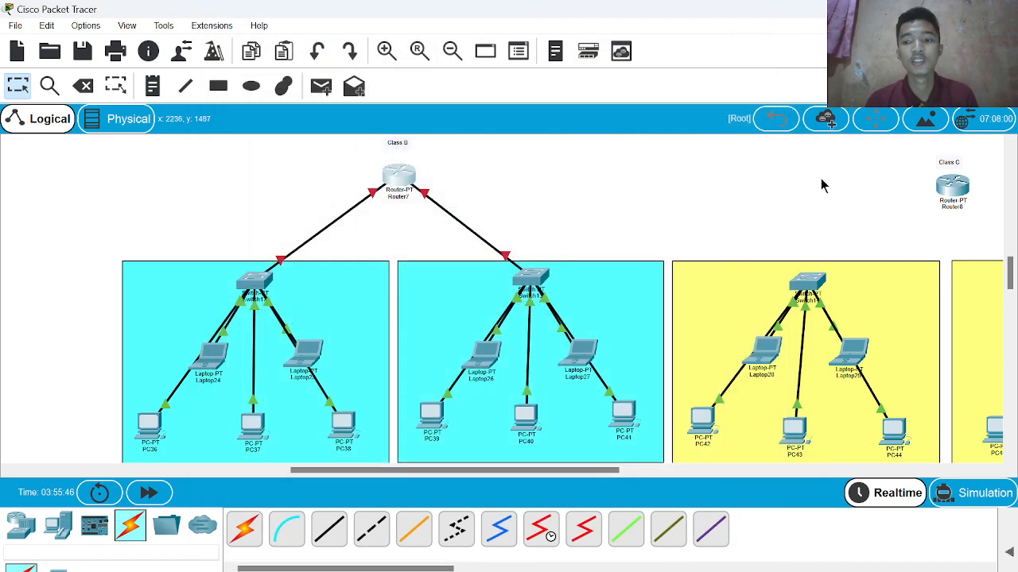
scroll(823, 182, "right", 3)
left_click(798, 186)
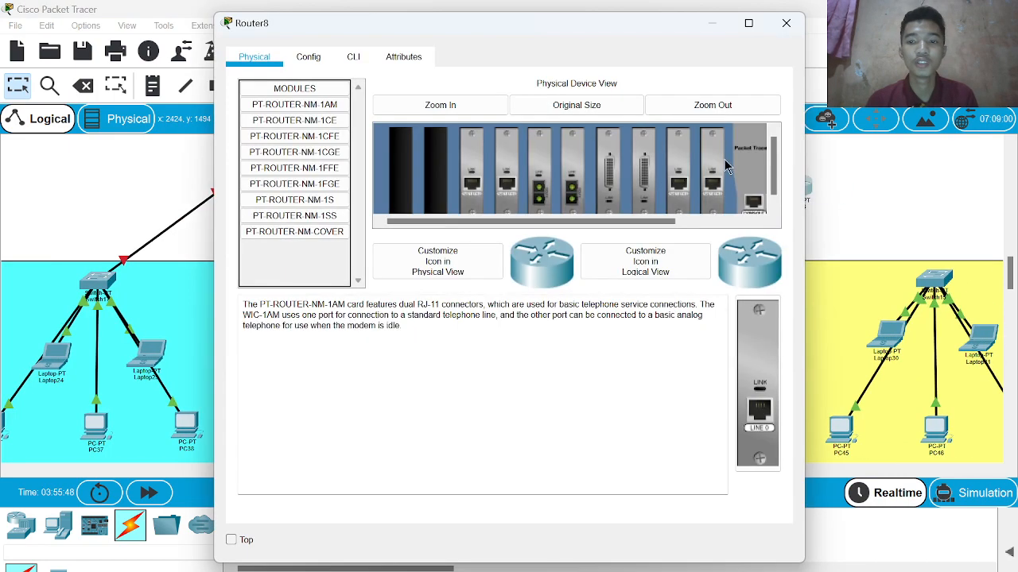
left_click(786, 23)
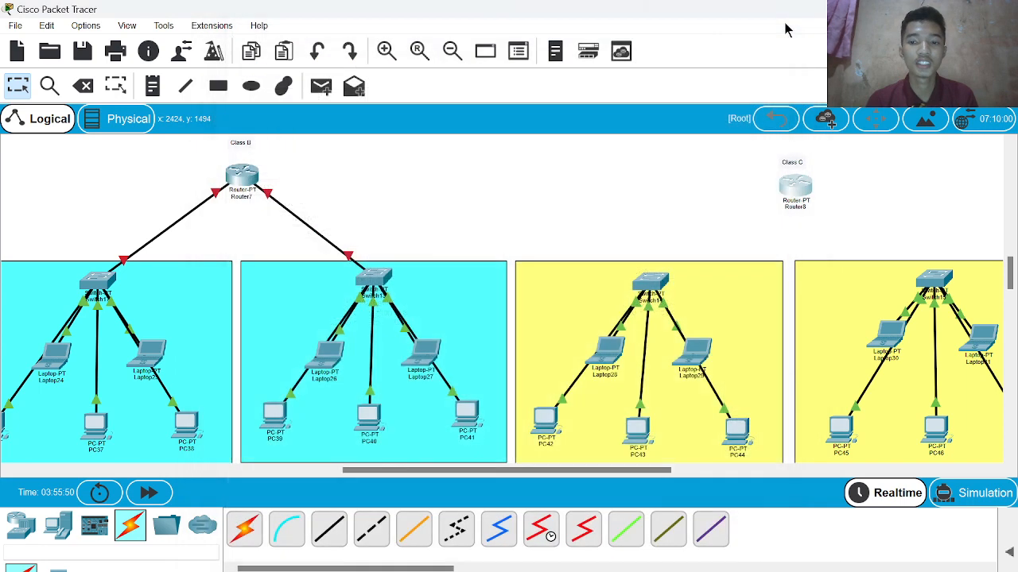
Step: Connect the first class C switch to Router8's FastEthernet0/0 with a copper straight-through cable
left_click(328, 529)
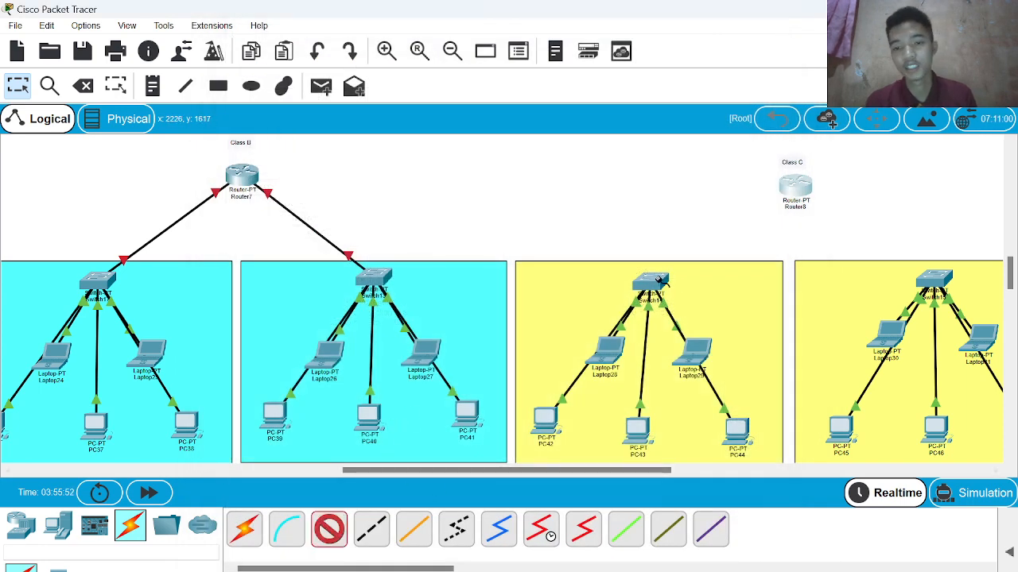
left_click(653, 282)
left_click(705, 337)
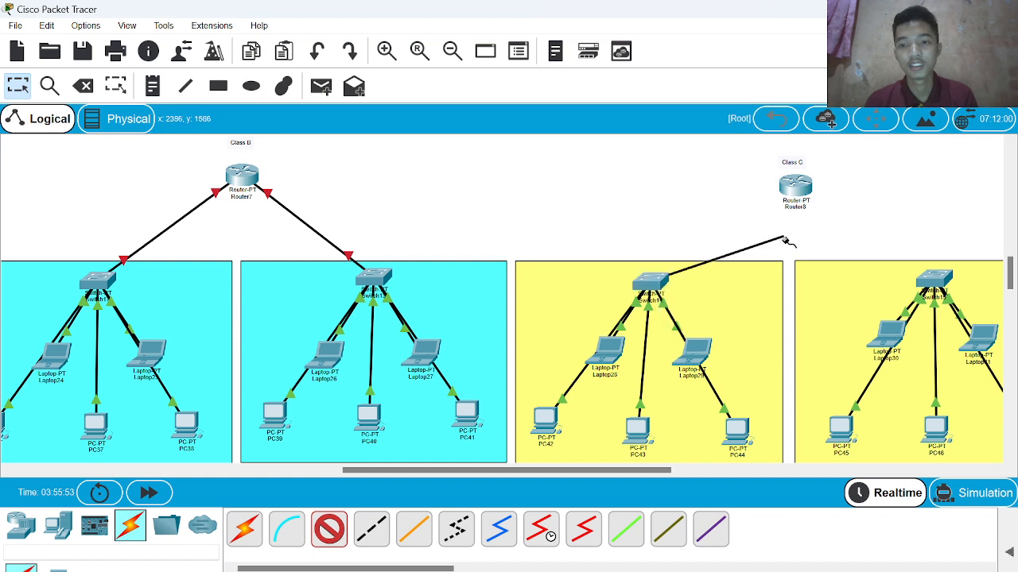
left_click(803, 188)
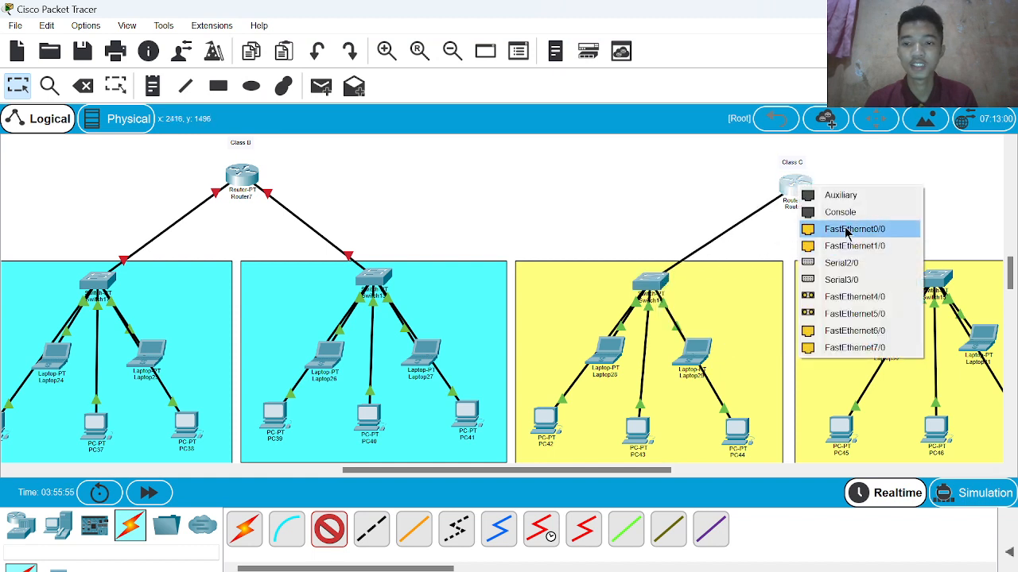
left_click(847, 230)
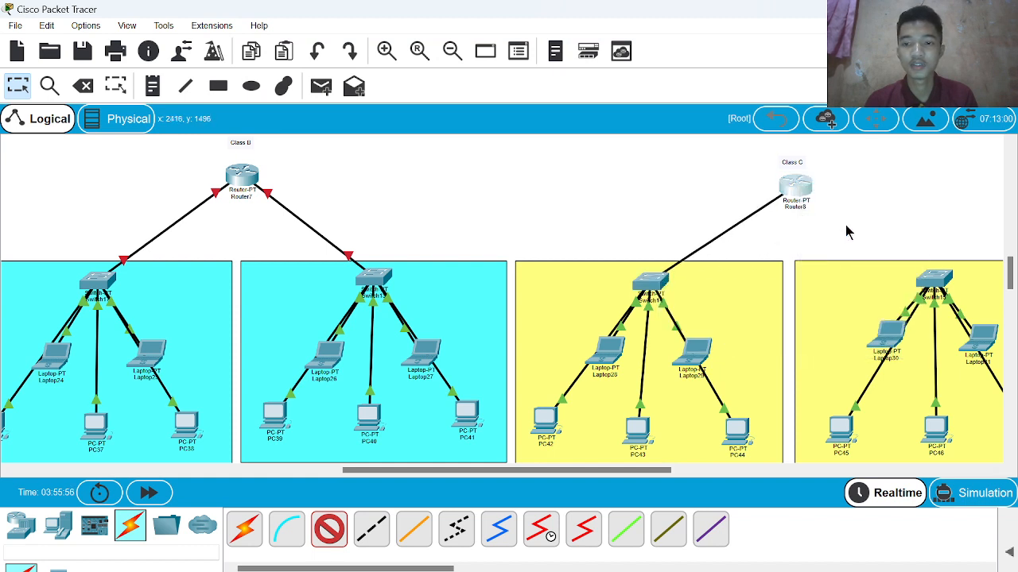
Step: Connect FastEthernet6/1 of the second class C switch to Router8's FastEthernet1/0 with a copper straight-through cable
left_click(328, 531)
left_click(938, 284)
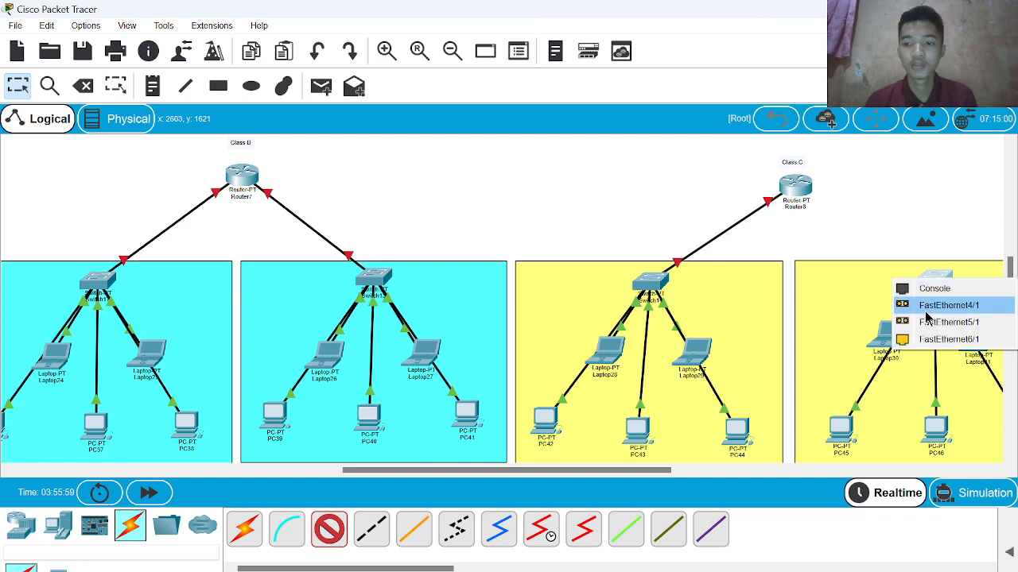
left_click(943, 341)
left_click(797, 187)
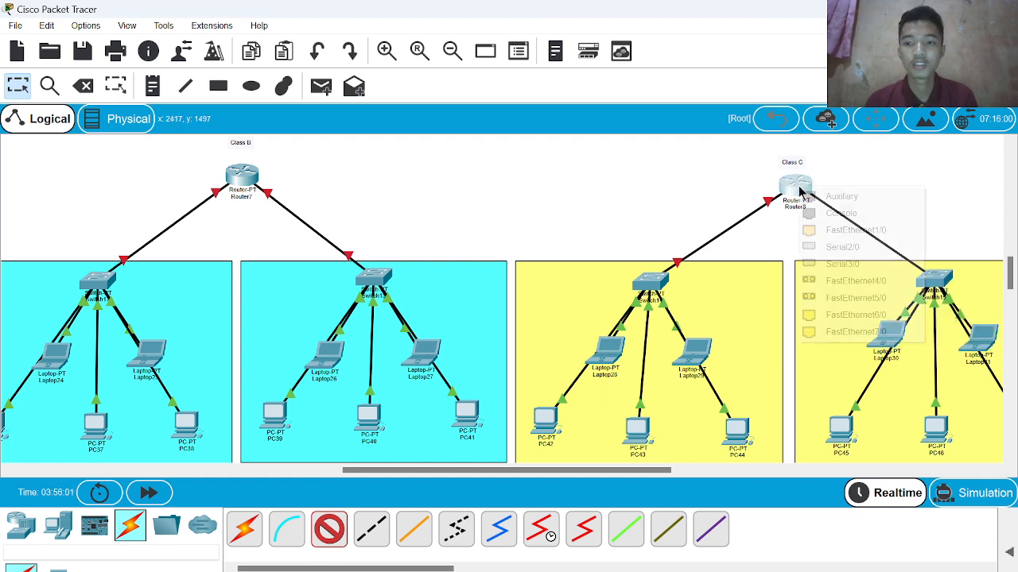
left_click(854, 230)
Step: Assign IP address 128.168.10.1 with subnet mask 255.255.0.0 to Router7's FastEthernet0/0 interface
scroll(567, 209, "left", 5)
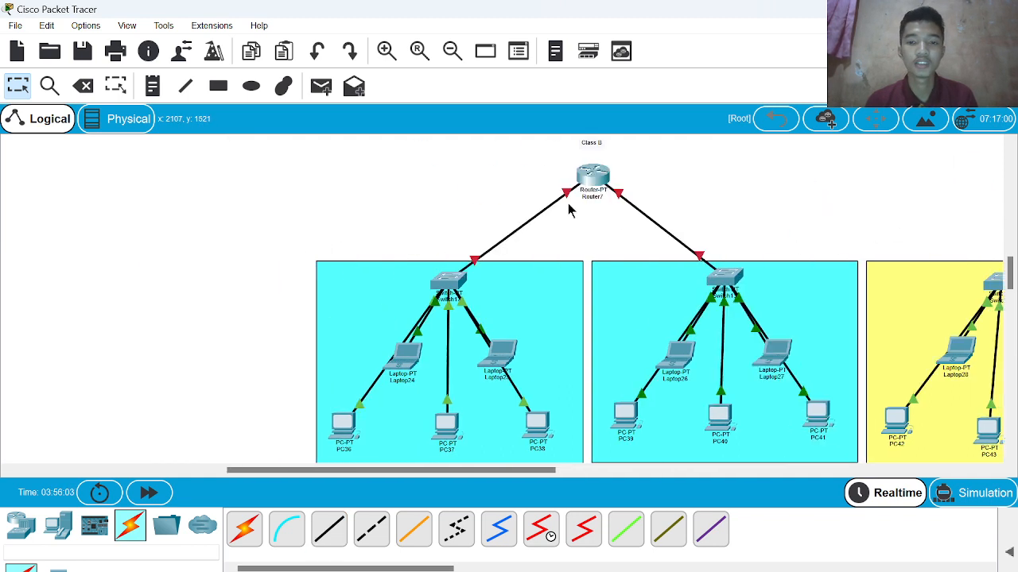
left_click(623, 175)
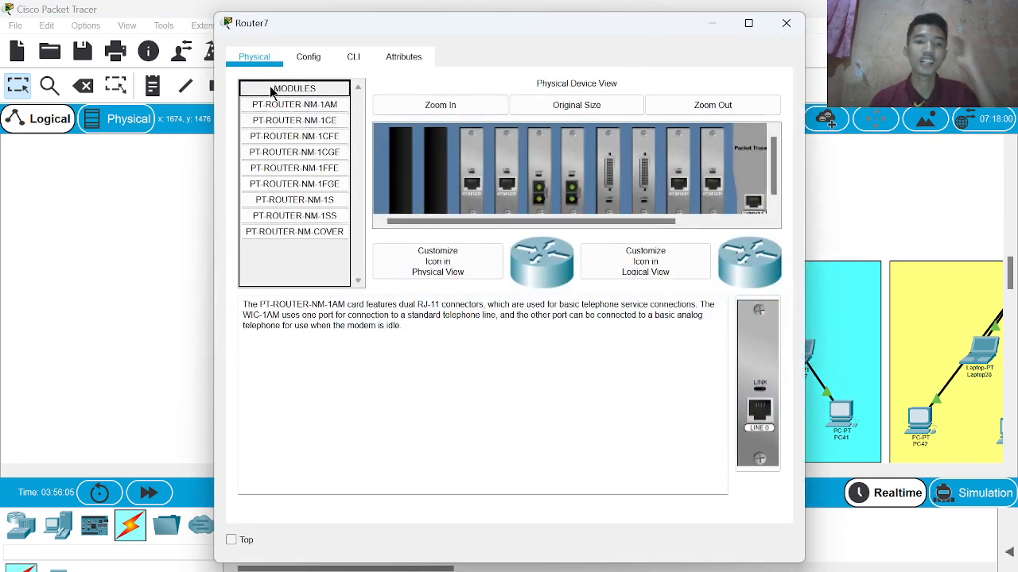
left_click(307, 57)
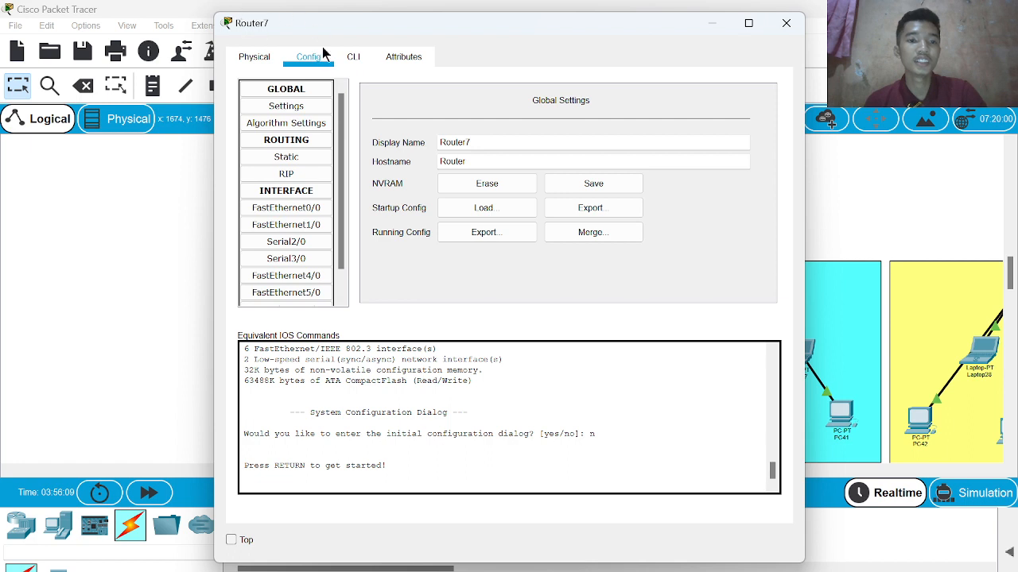
left_click(298, 211)
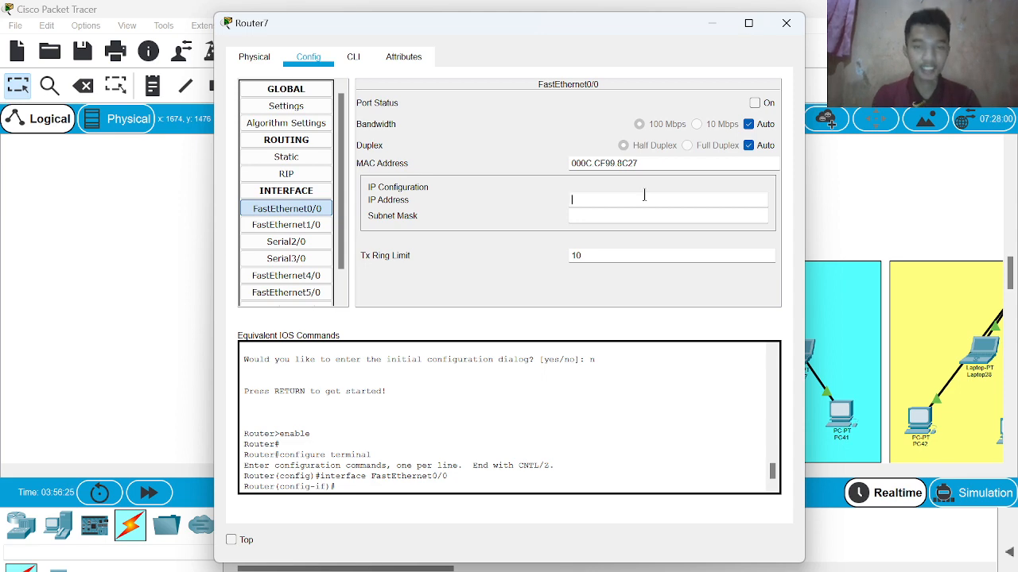
left_click(712, 29)
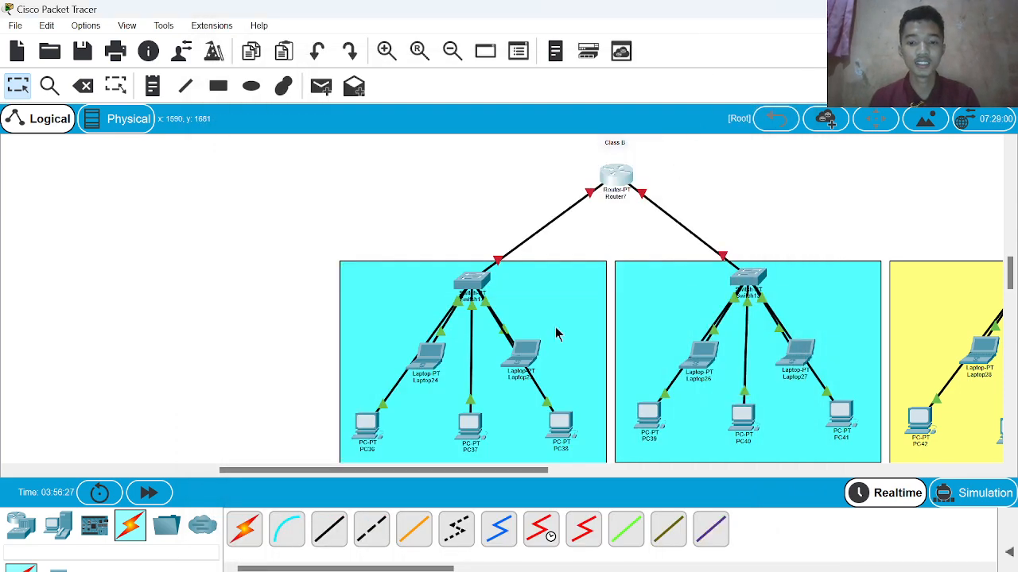
left_click(618, 176)
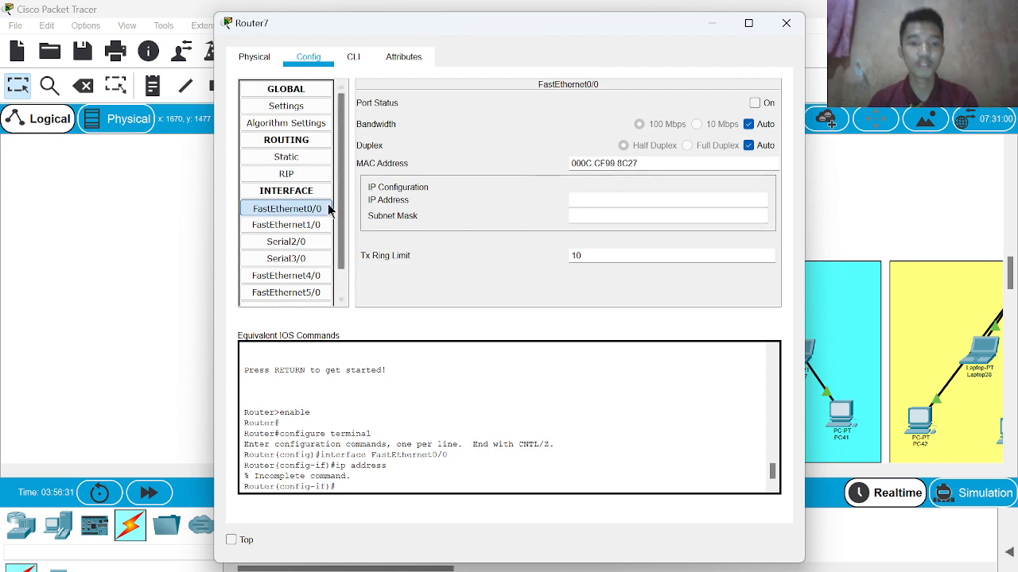
left_click(644, 200)
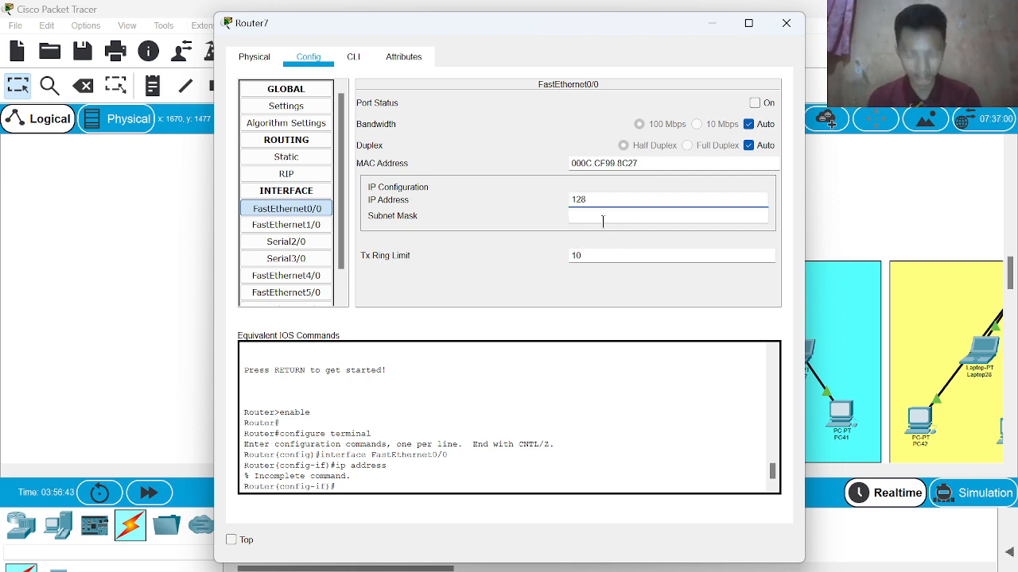
type(".168.10.1")
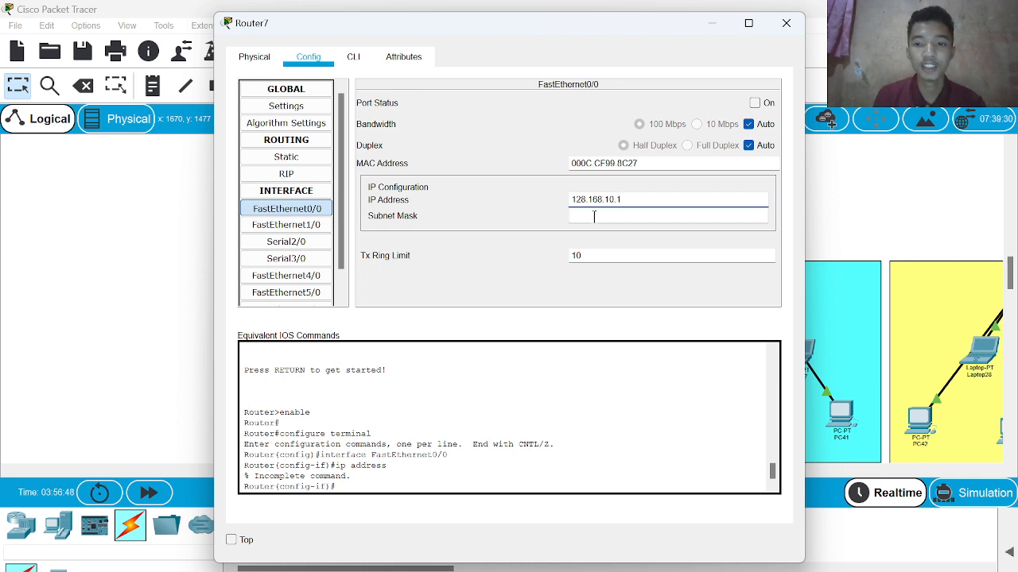
key("Return")
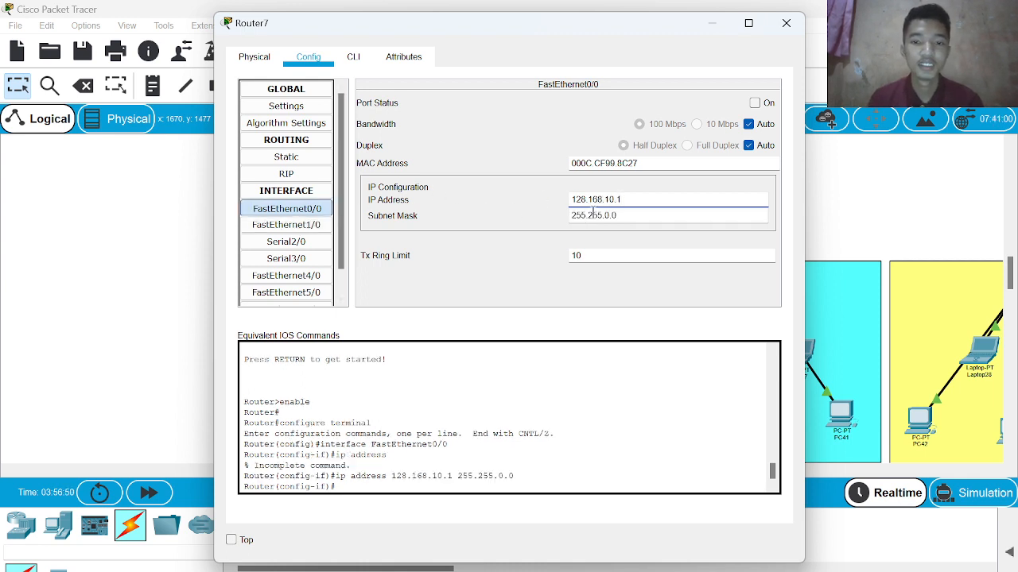
Step: Assign IP address 129.168.20.1 with subnet mask 255.255.0.0 to Router7's FastEthernet1/0 interface and close the device window
left_click(307, 226)
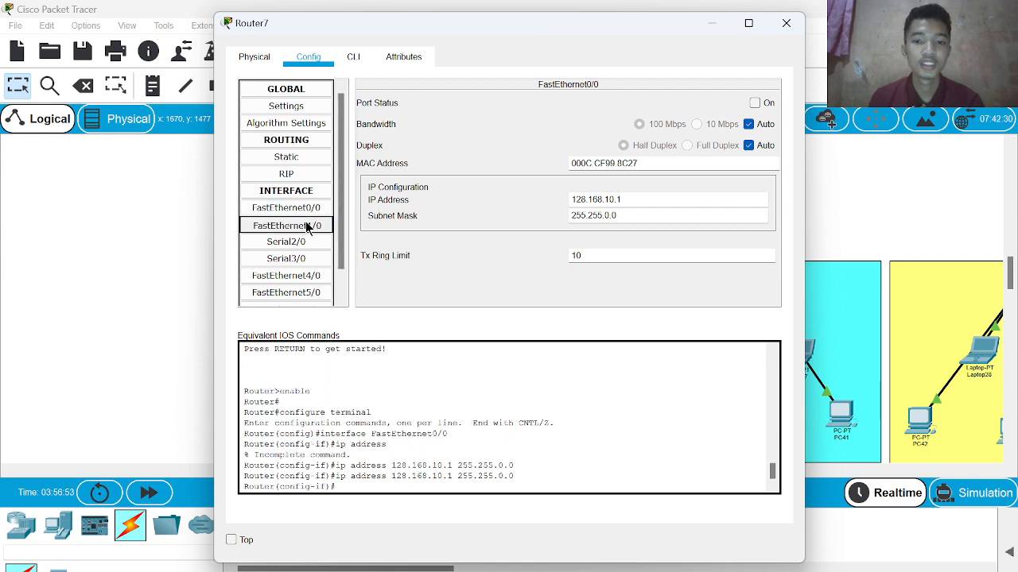
left_click(628, 202)
type("129.168.")
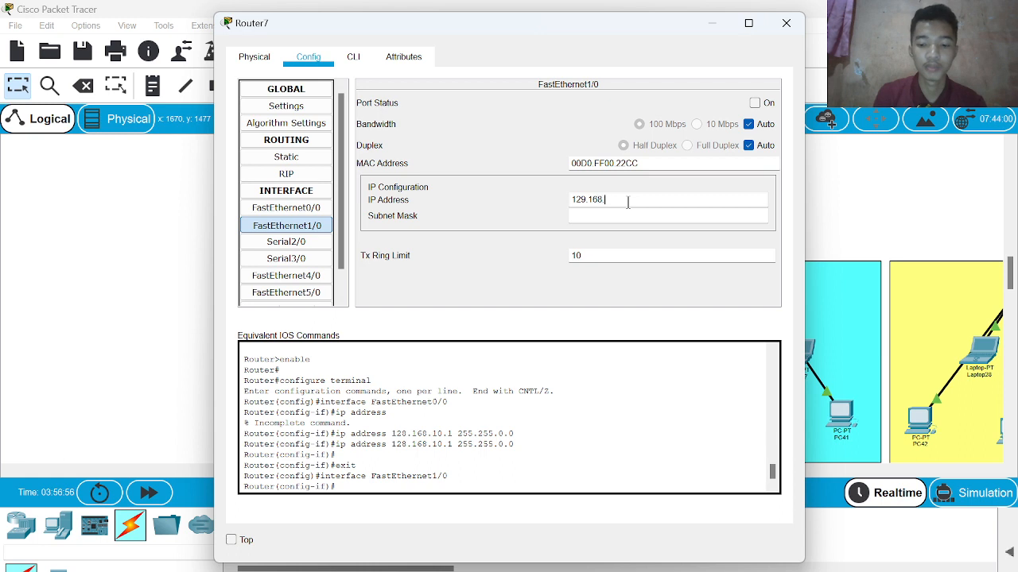
type("20.1")
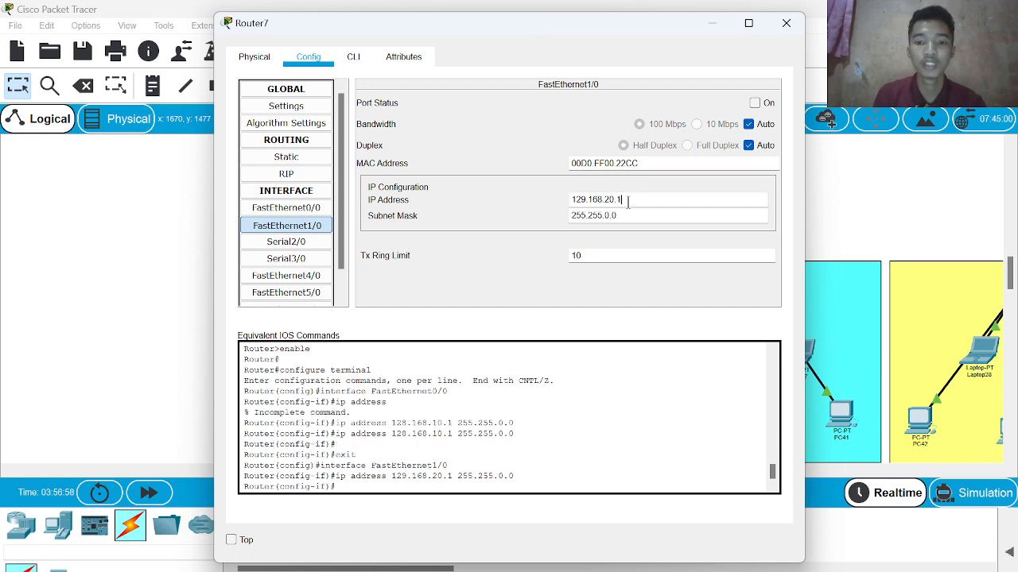
left_click(307, 208)
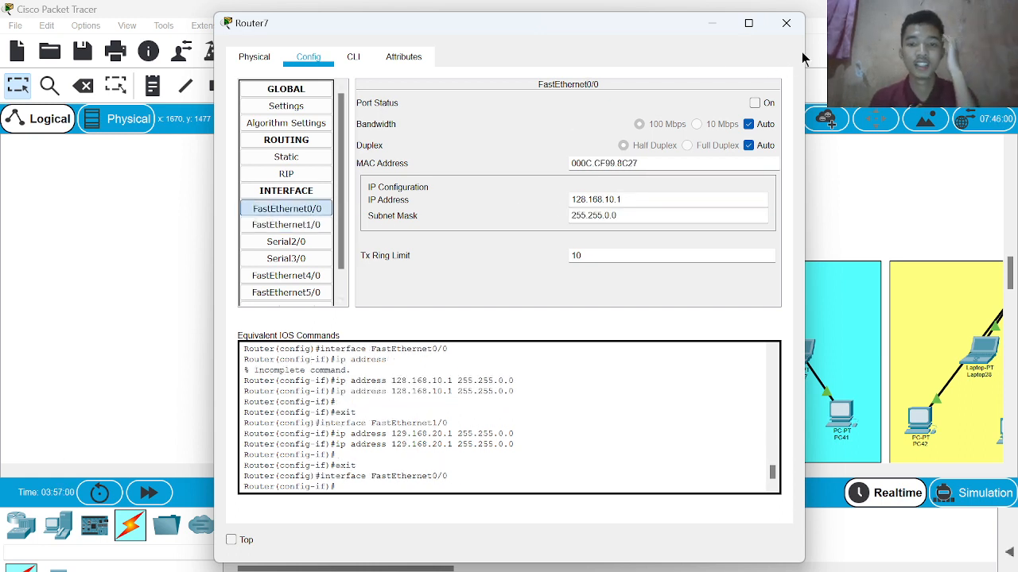
left_click(786, 23)
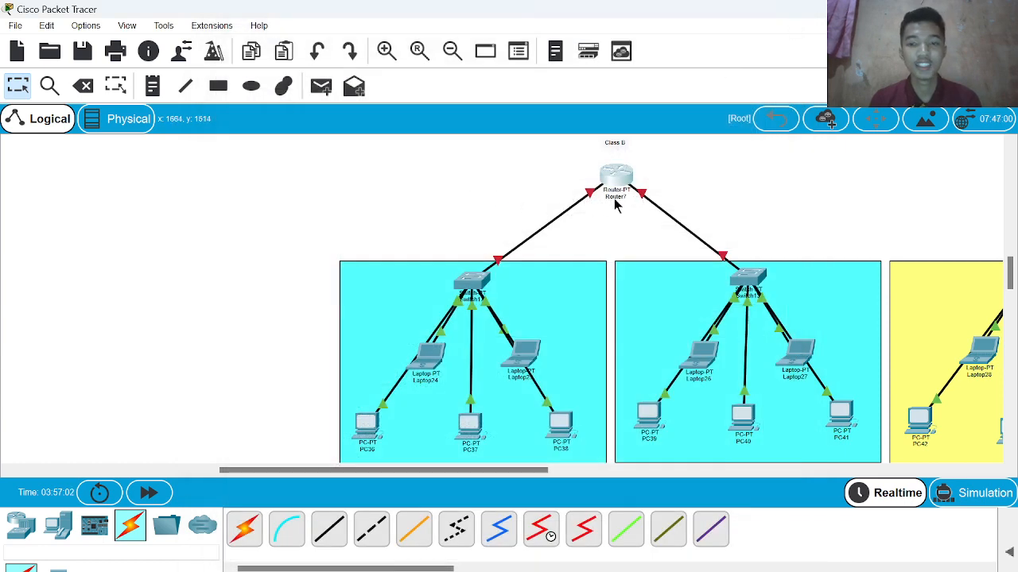
scroll(615, 200, "right", 2)
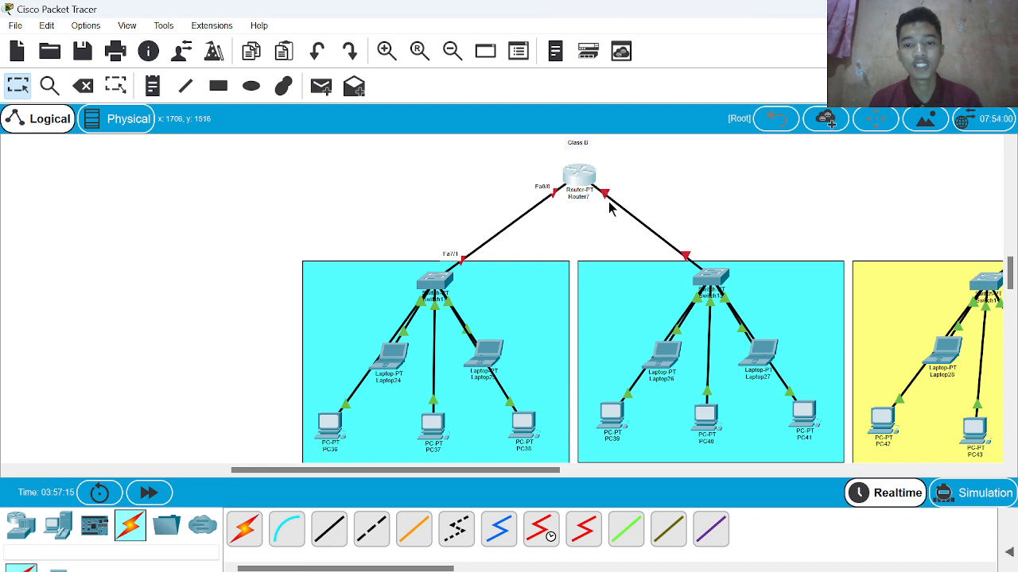
scroll(699, 205, "right", 3)
left_click(437, 178)
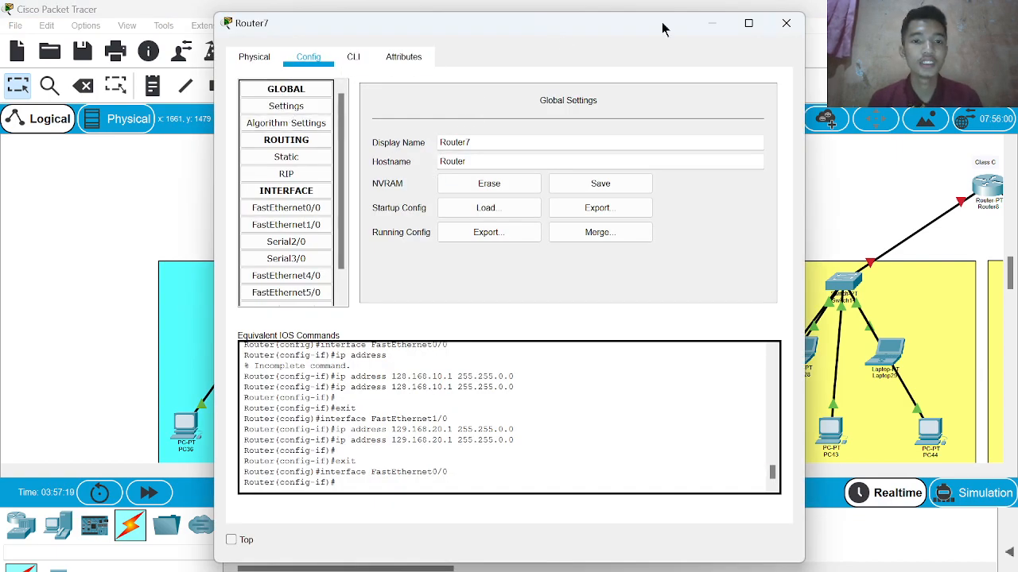
left_click(786, 24)
scroll(376, 263, "down", 1)
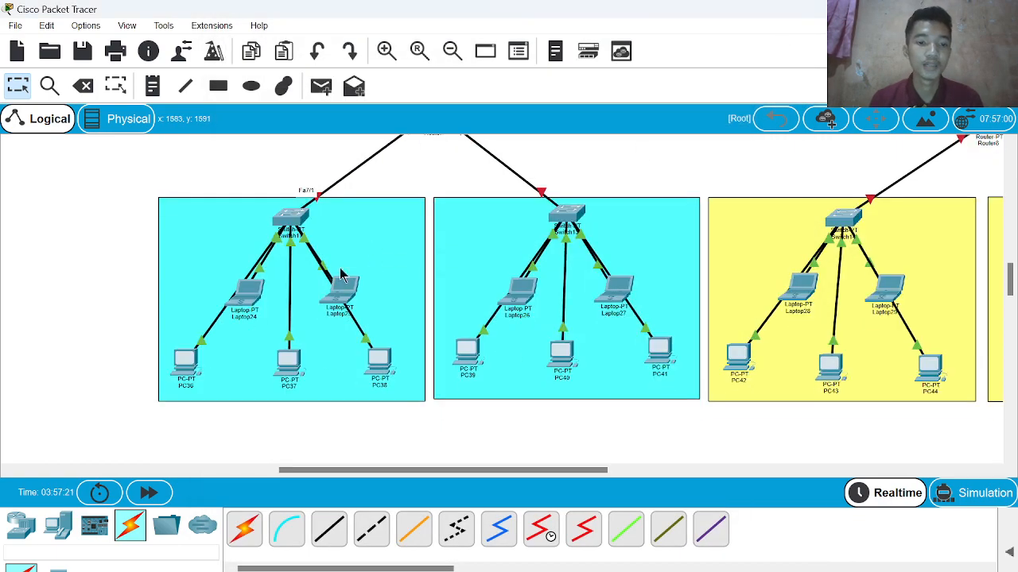
left_click(184, 360)
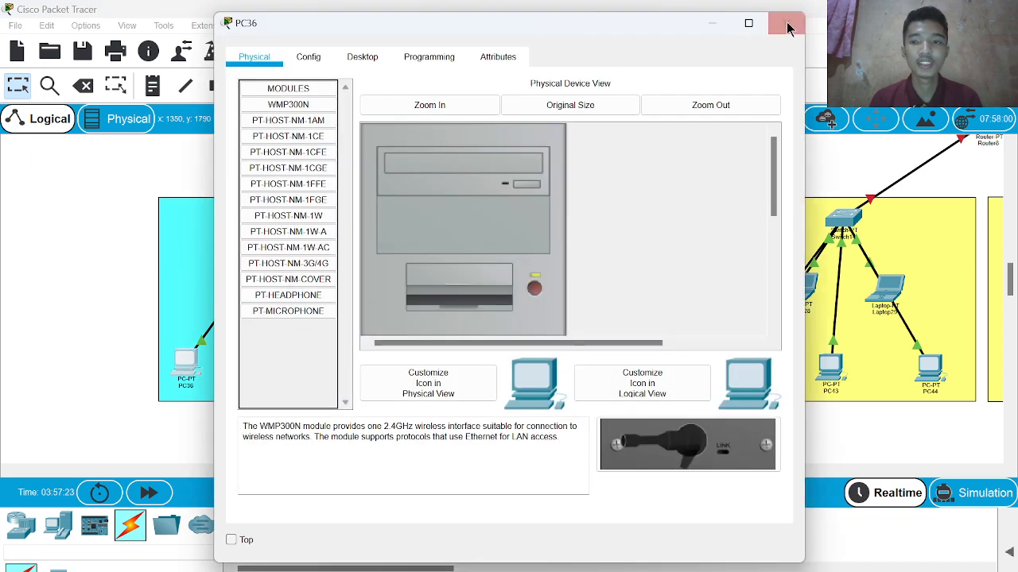
left_click(307, 56)
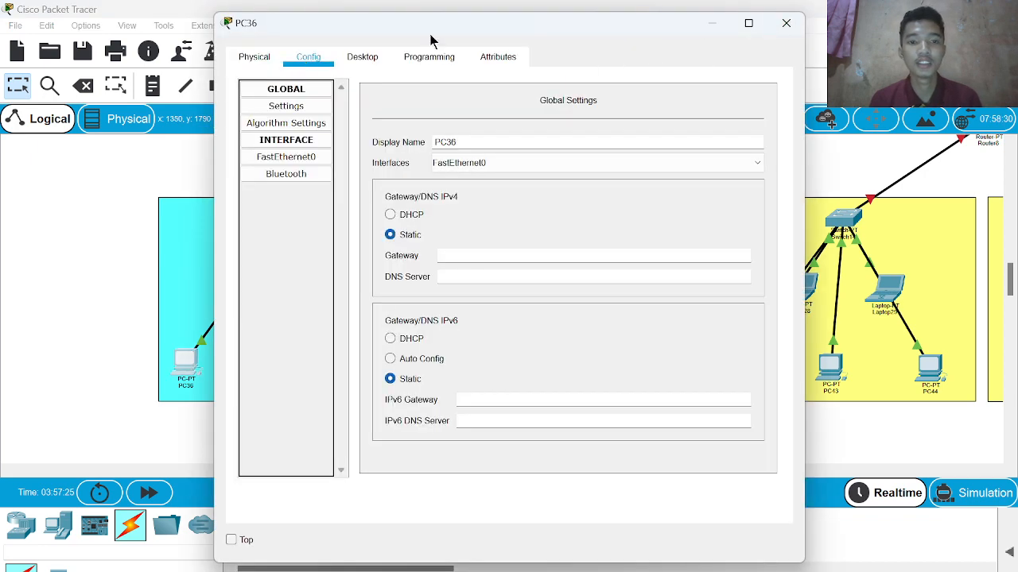
left_click(786, 24)
Step: Copy the IP address of Router7's FastEthernet0/0 interface and close the device window
left_click(429, 185)
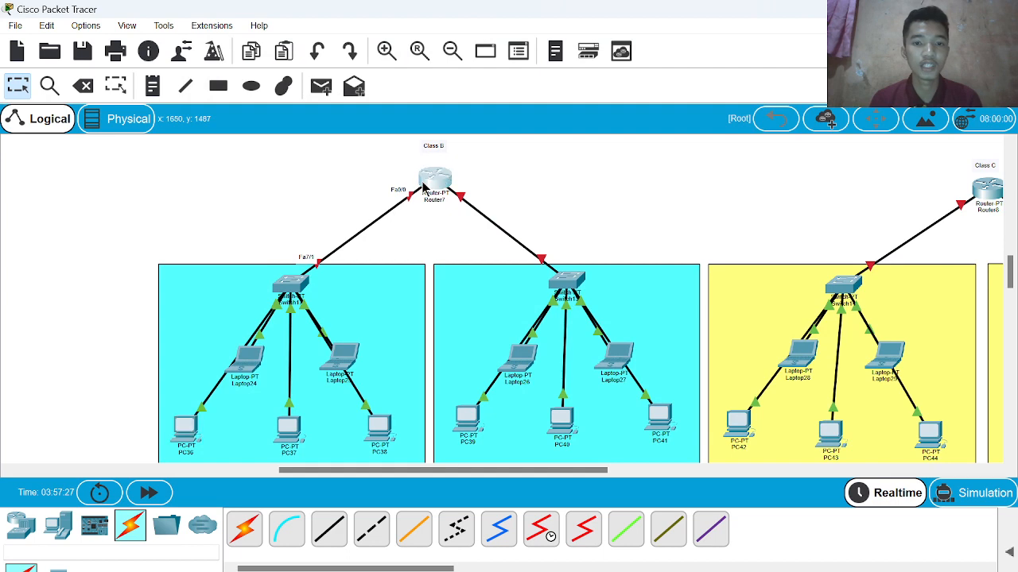
left_click(258, 208)
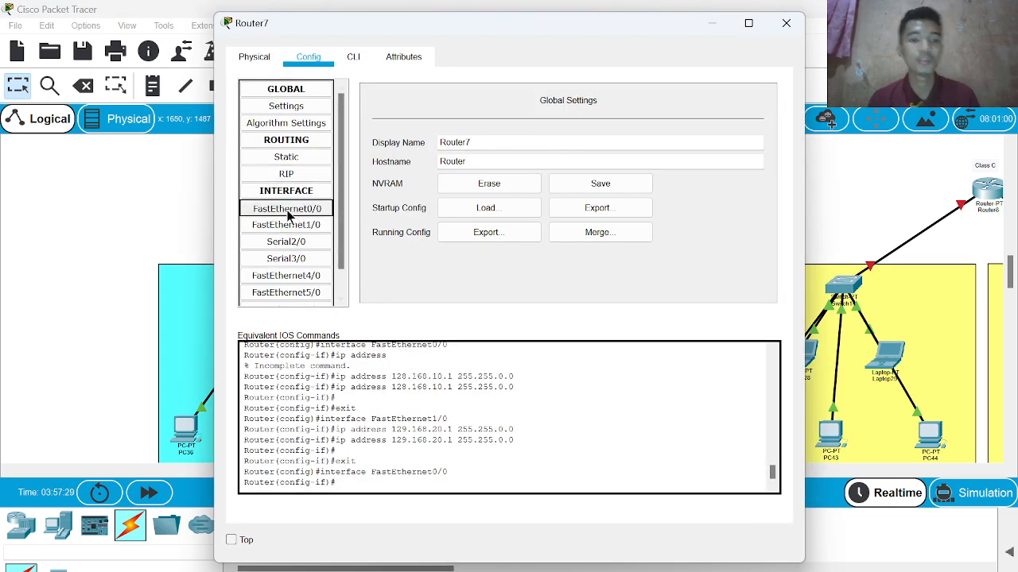
left_click_drag(652, 198, 566, 203)
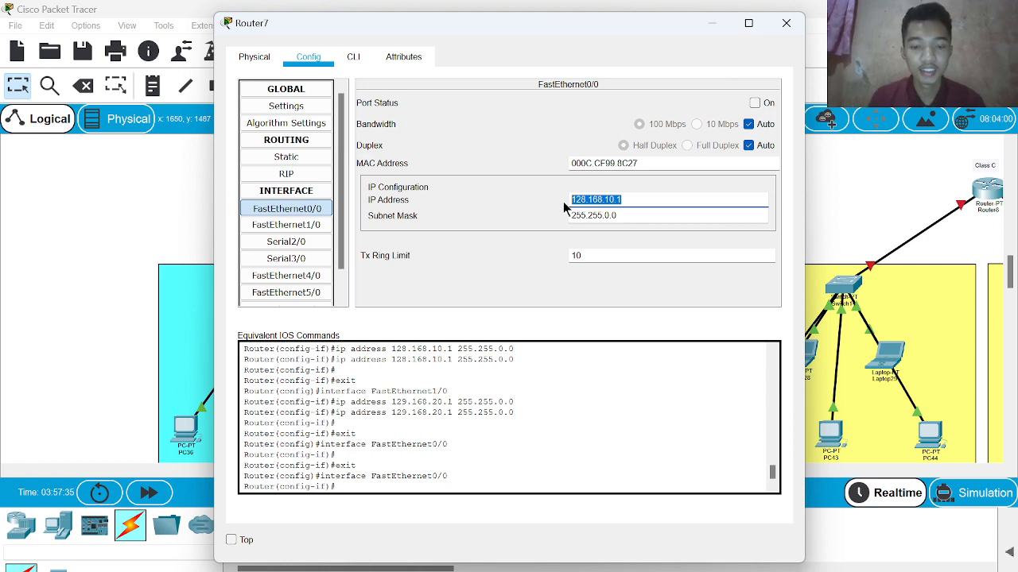
left_click(786, 23)
scroll(284, 291, "down", 3)
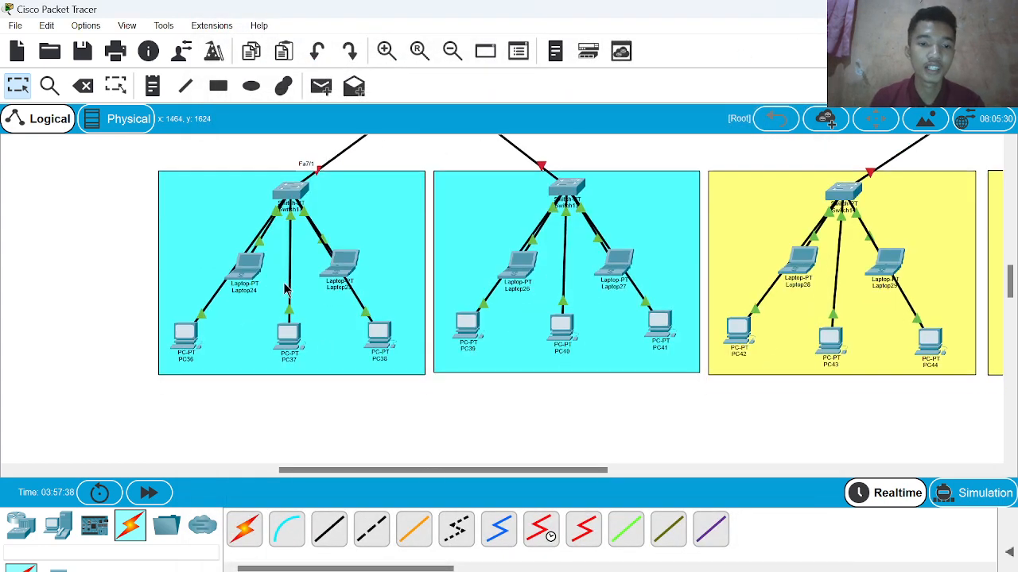
Step: Configure PC36 with default gateway 128.168.10.1, static IP address 128.168.10.2 and subnet mask 255.255.0.0, and close its window
left_click(199, 328)
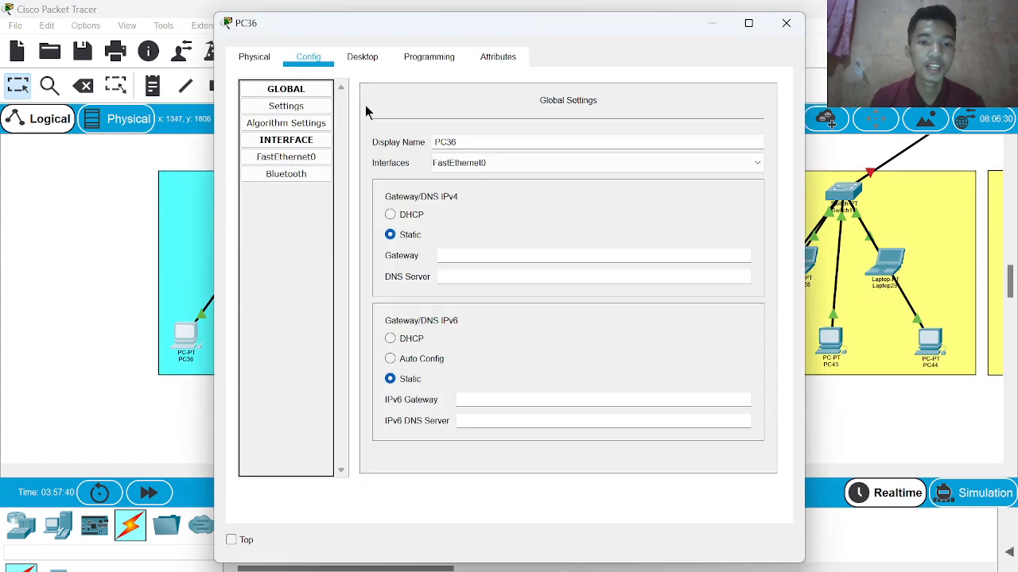
left_click(362, 58)
left_click(307, 117)
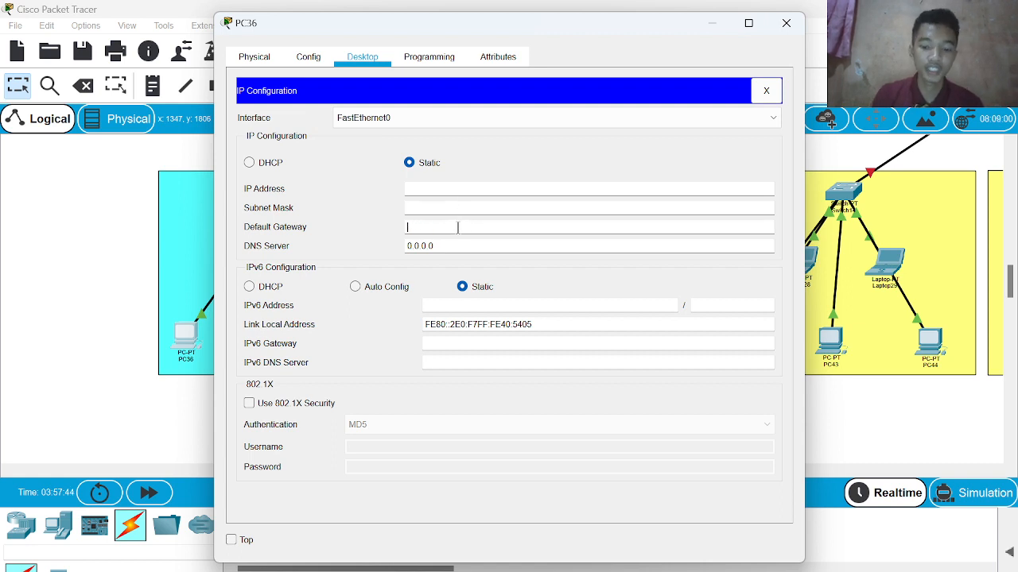
type("128.168.10.1")
left_click(438, 190)
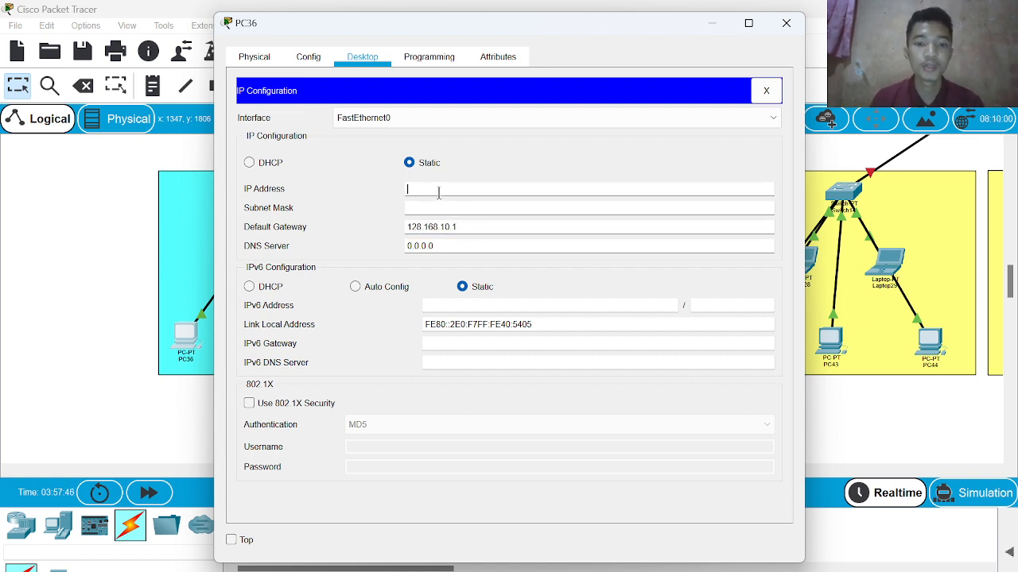
type("128.168.10.2")
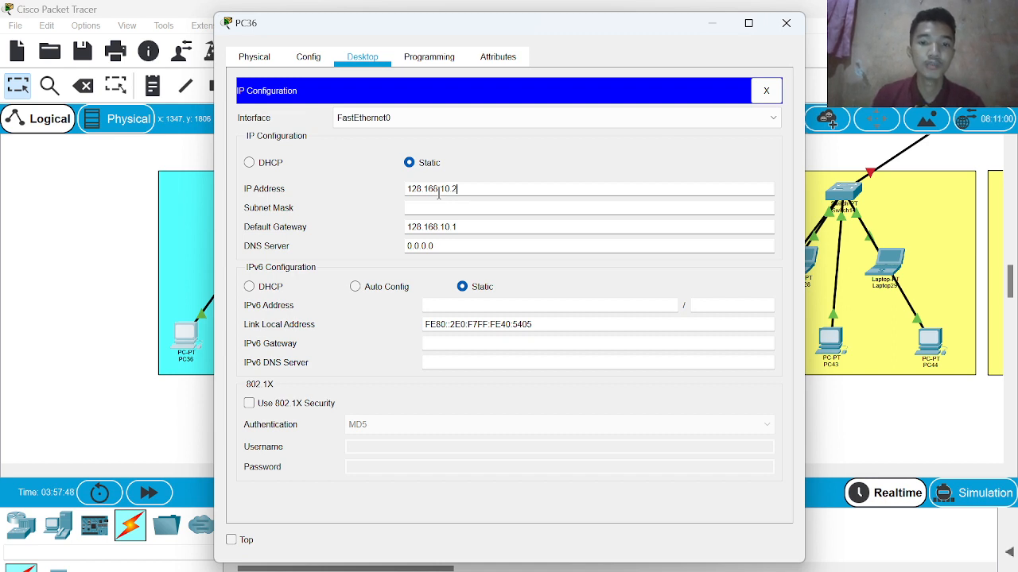
key("Return")
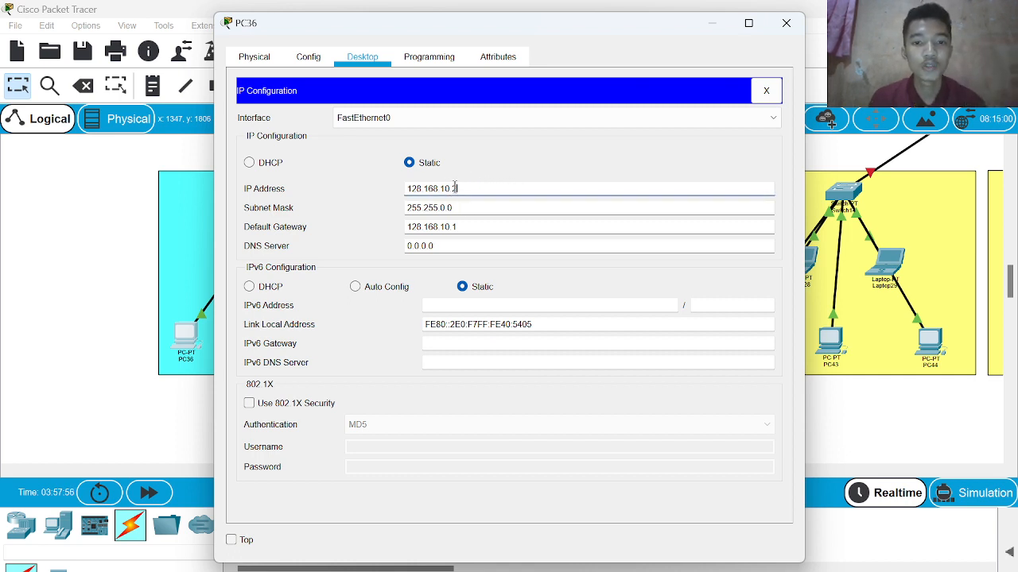
left_click(786, 23)
Step: Configure Laptop24 with default gateway 128.168.10.1, static IP address 128.168.10.3 and subnet mask 255.255.0.0, and close its window
left_click(246, 264)
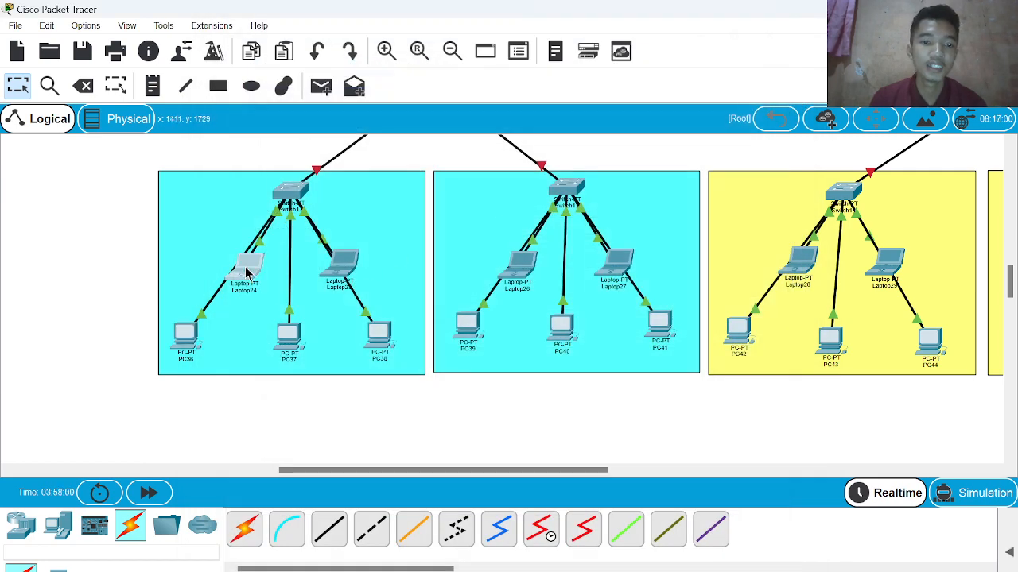
left_click(361, 58)
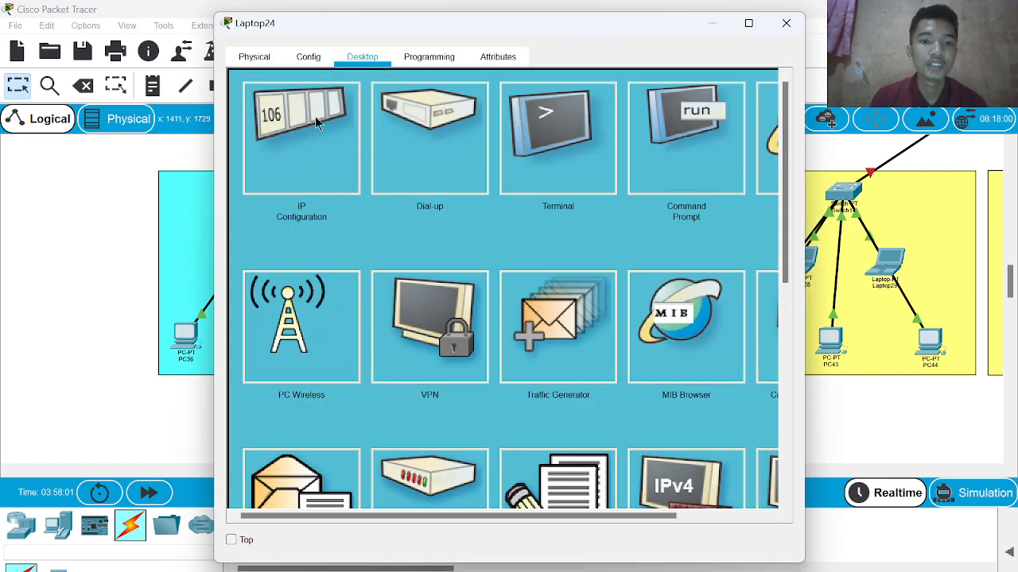
left_click(315, 120)
left_click(448, 231)
key("BackSpace")
key("BackSpace")
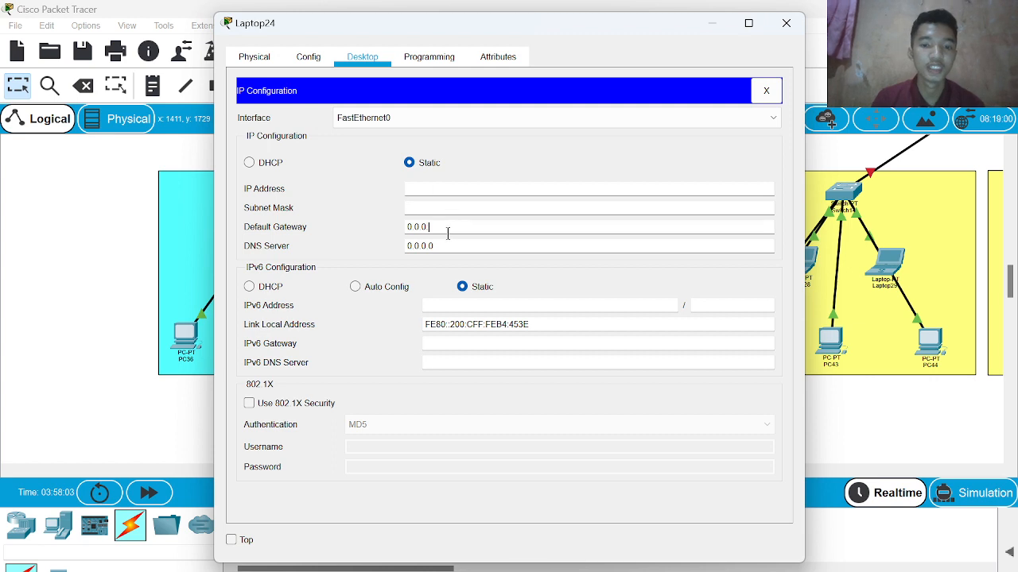
type("128.168.10.1")
left_click(466, 189)
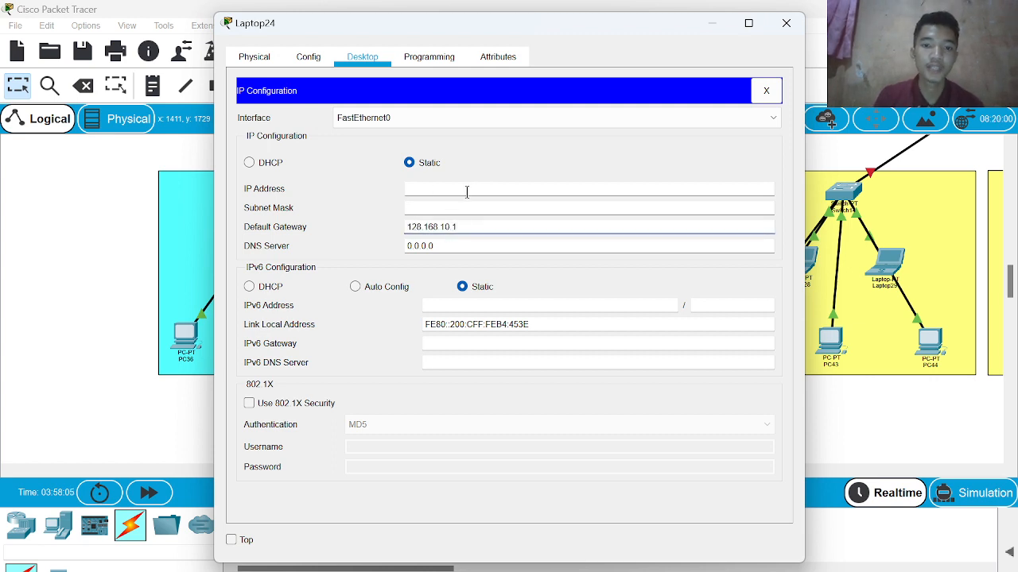
type("128.168.10.1")
type("3")
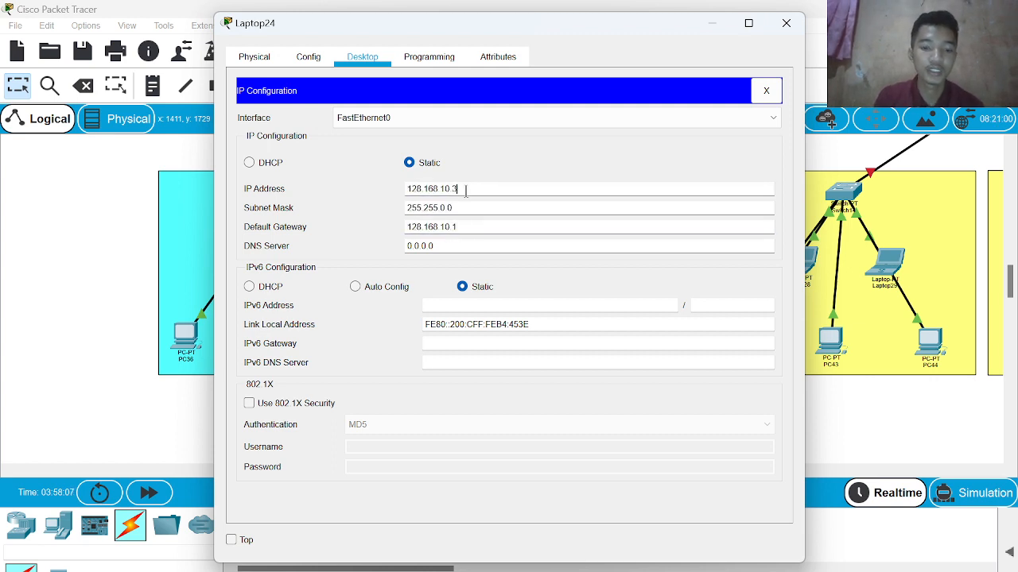
left_click(785, 23)
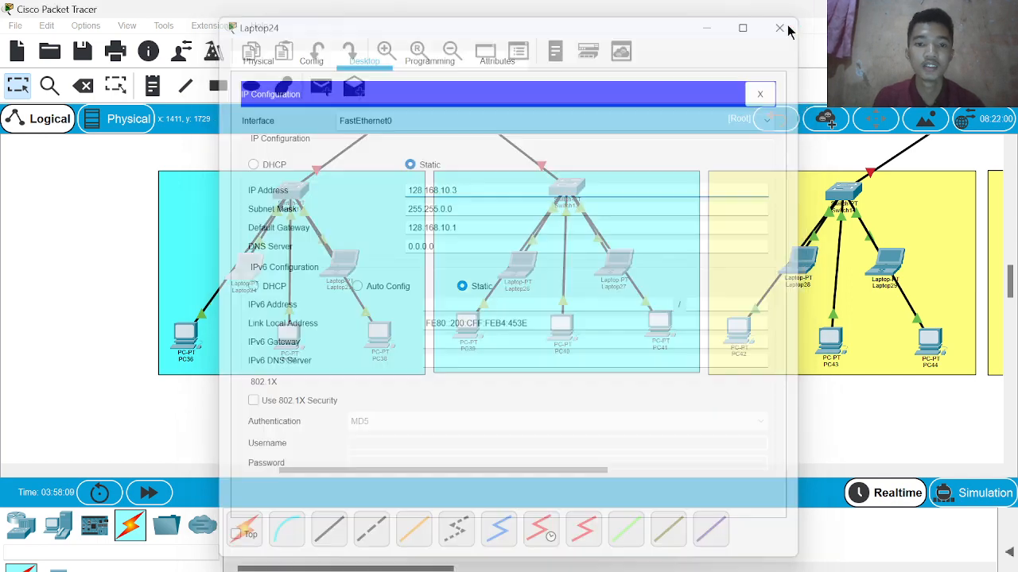
Step: Configure PC37 with default gateway 128.168.10.1, static IP address 128.168.10.4 and subnet mask 255.255.0.0, and close its window
left_click(289, 334)
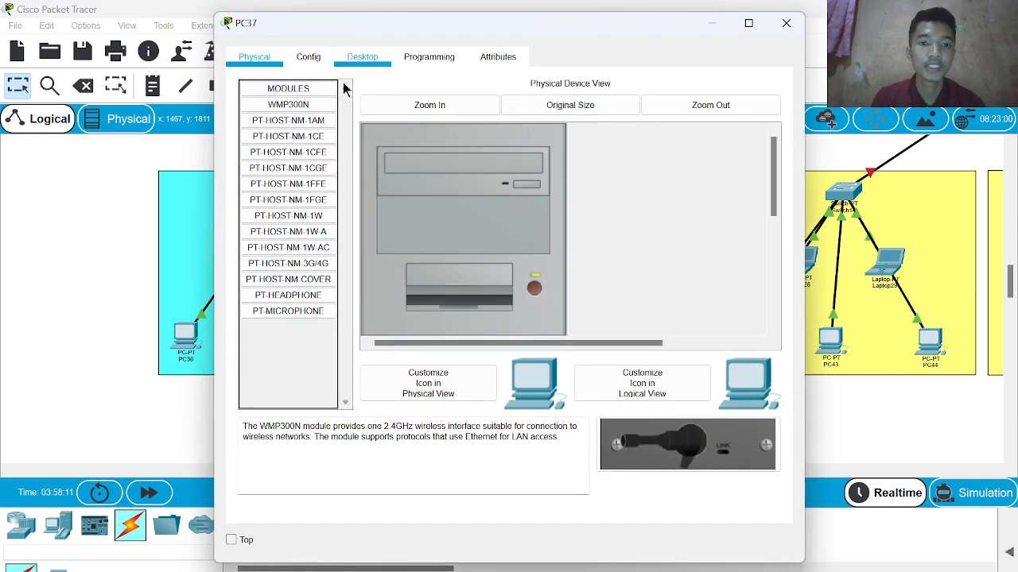
left_click(365, 57)
left_click(288, 144)
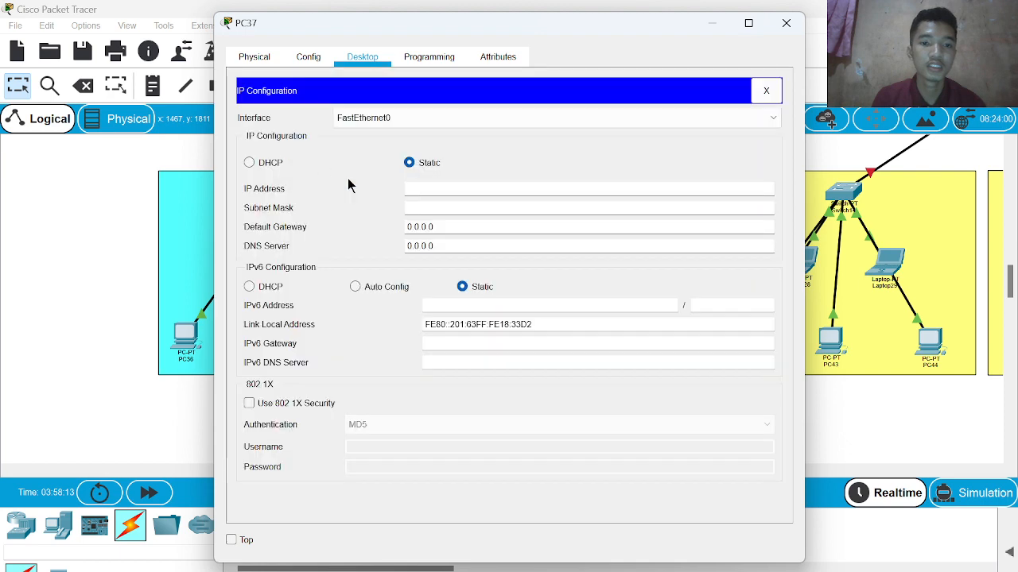
key("BackSpace")
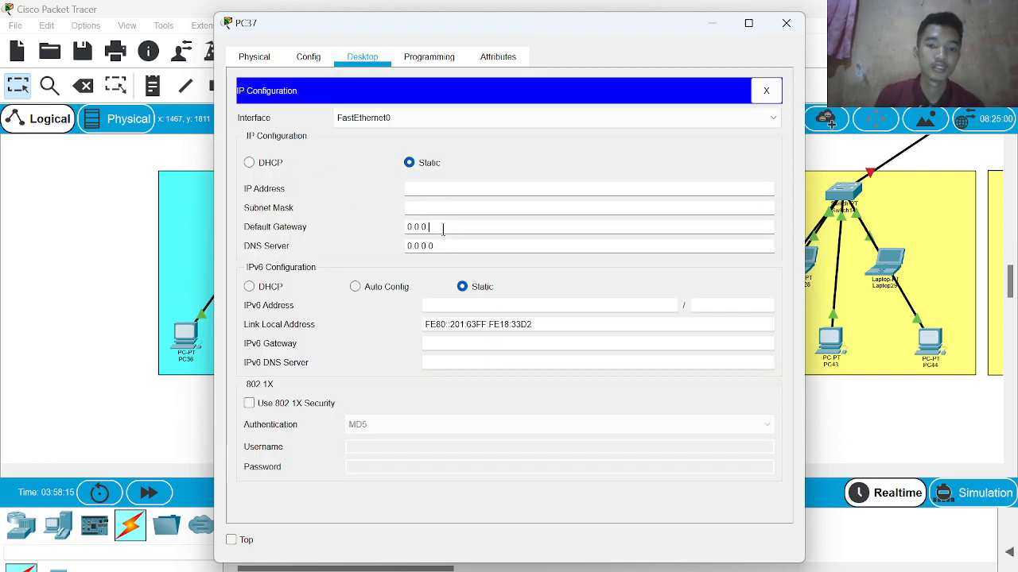
type("128.168.10.1")
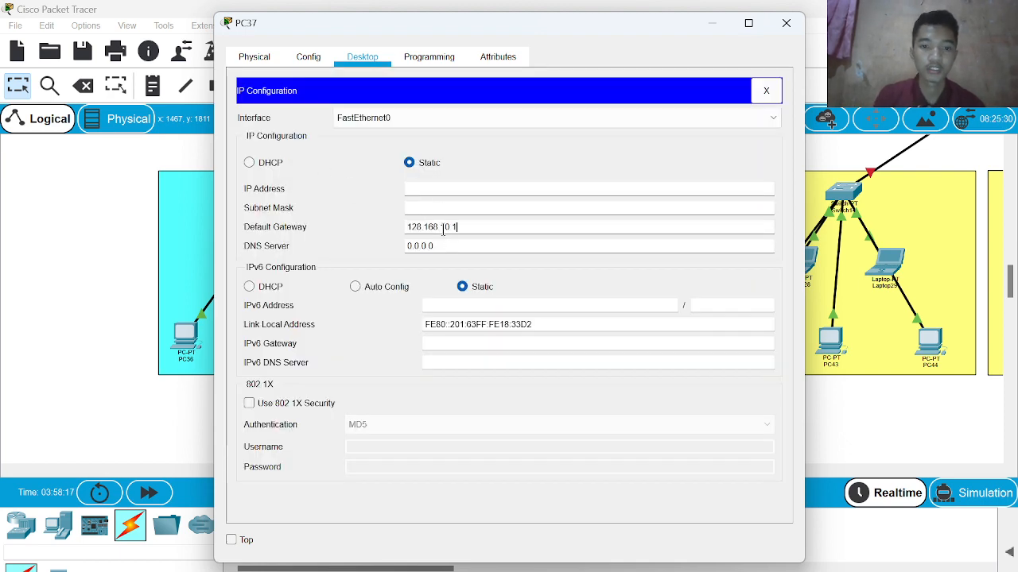
left_click(419, 189)
type("128.168.10.4")
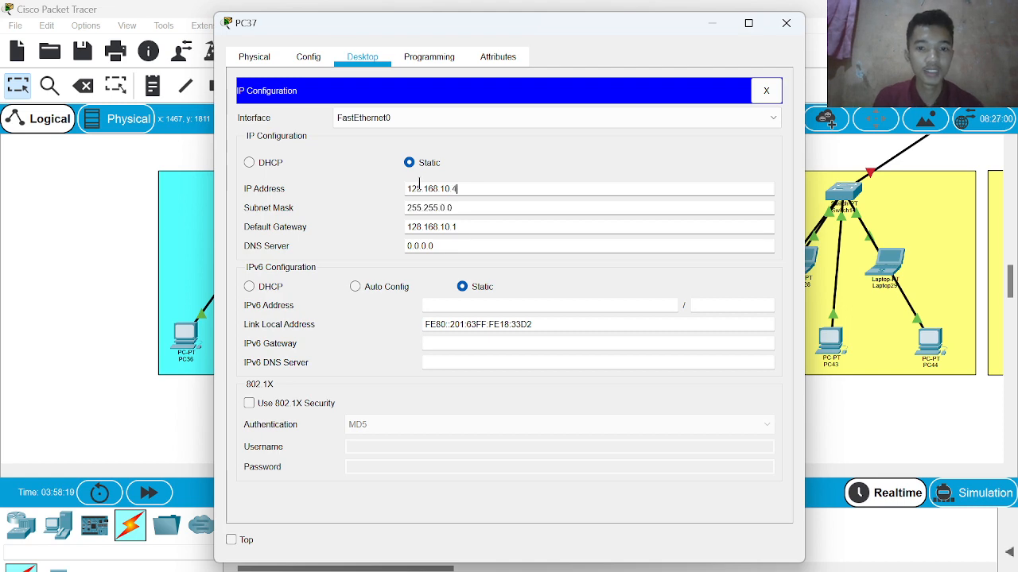
left_click(786, 22)
Step: Configure Laptop25 with default gateway 128.168.10.1, static IP address 128.168.10.5 and subnet mask 255.255.0.0, and close its window
left_click(344, 270)
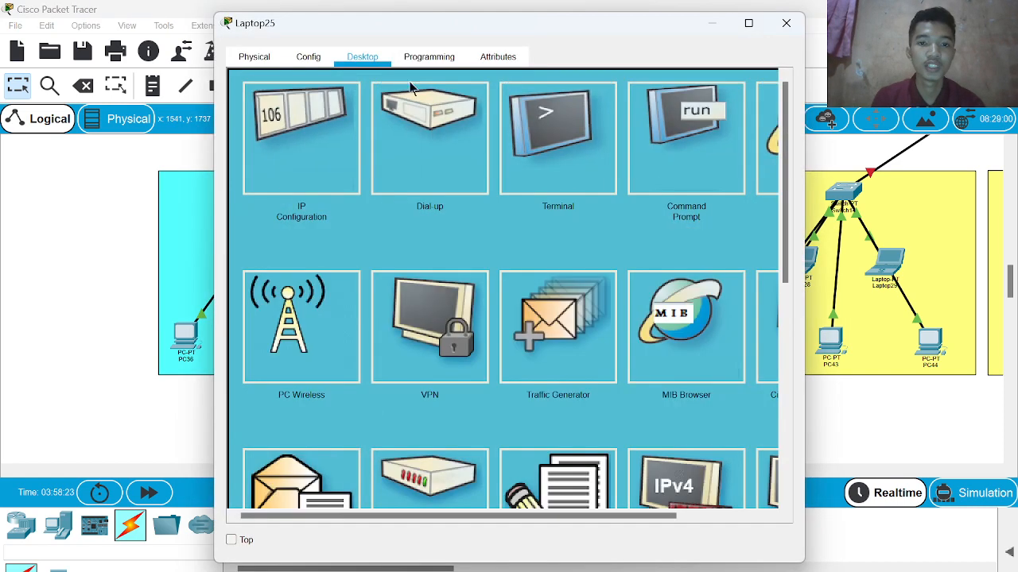
left_click(299, 143)
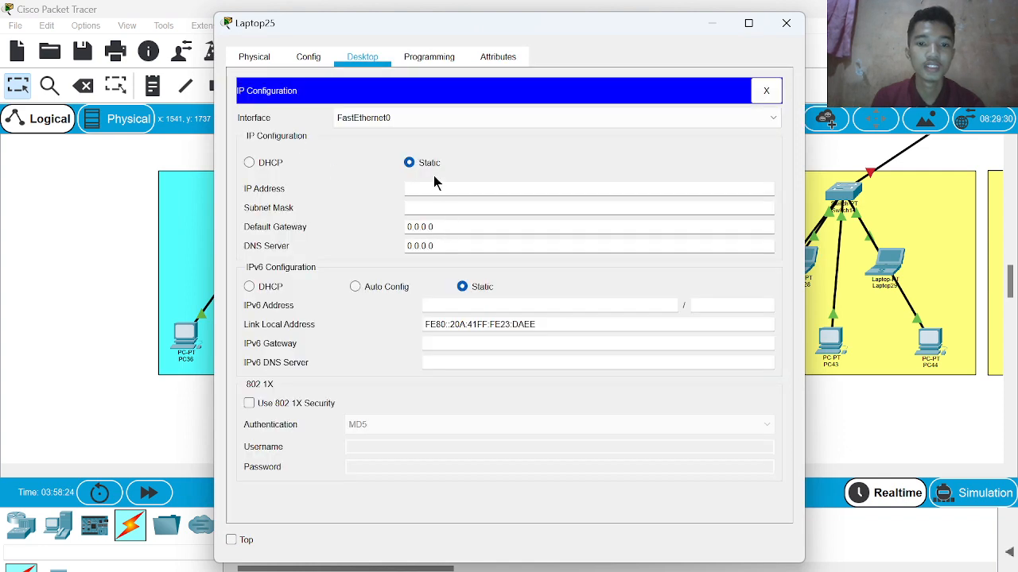
left_click(442, 227)
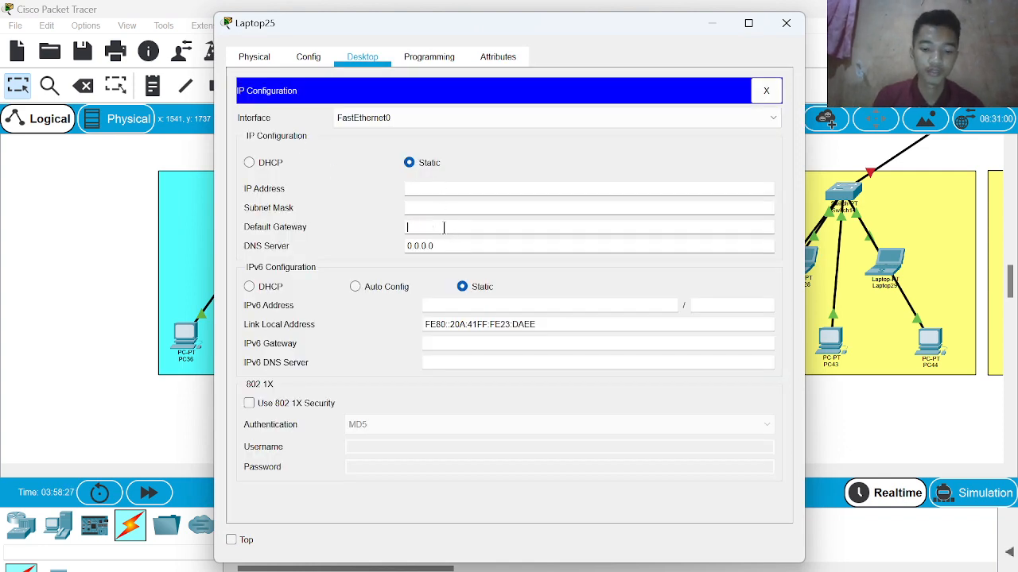
type("128.168.10.1")
left_click(418, 187)
type("128.168.10.")
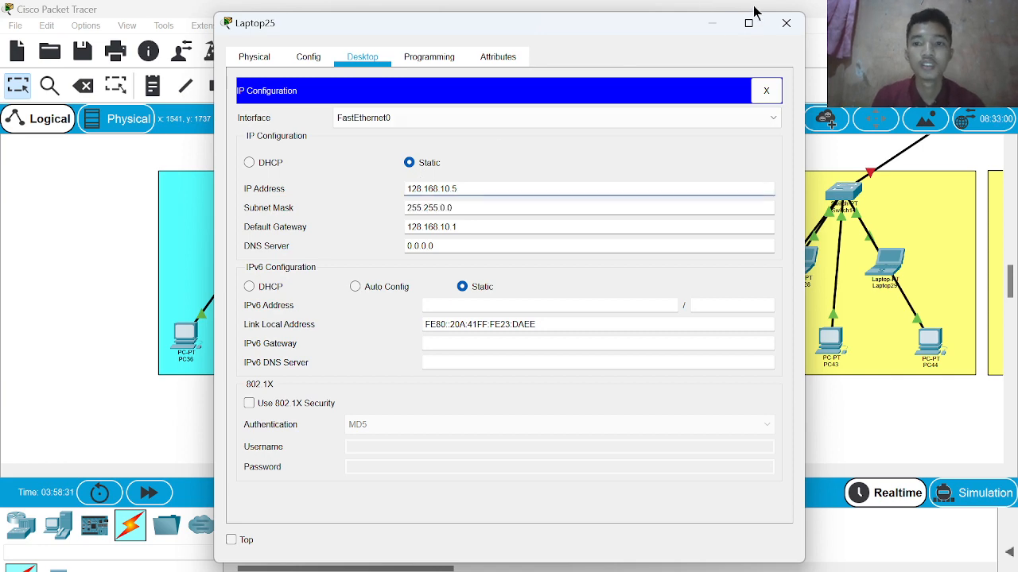
left_click(785, 23)
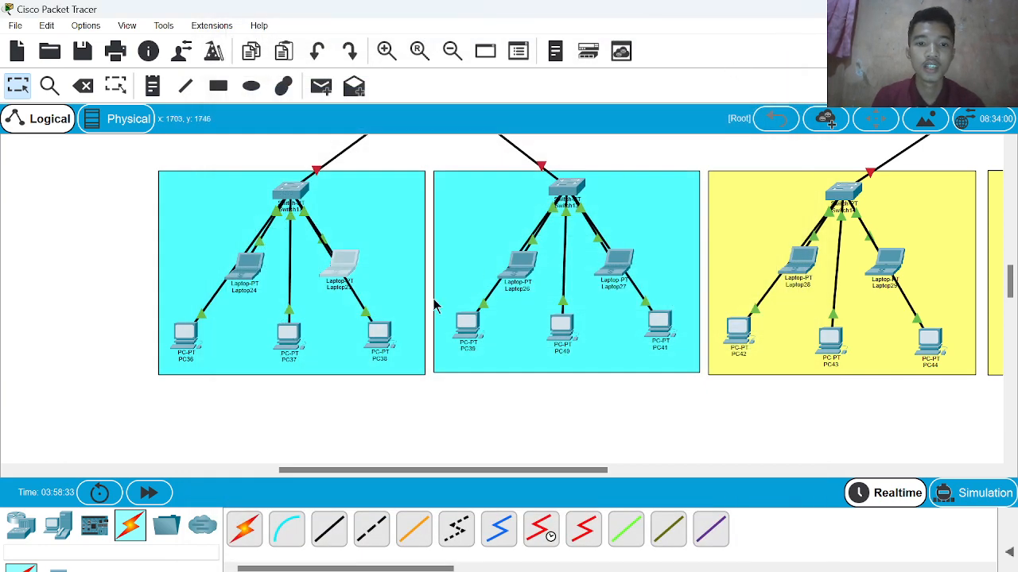
Step: Configure PC38 with default gateway 128.168.10.1, static IP address 128.168.10.6 and subnet mask 255.255.0.0
left_click(376, 342)
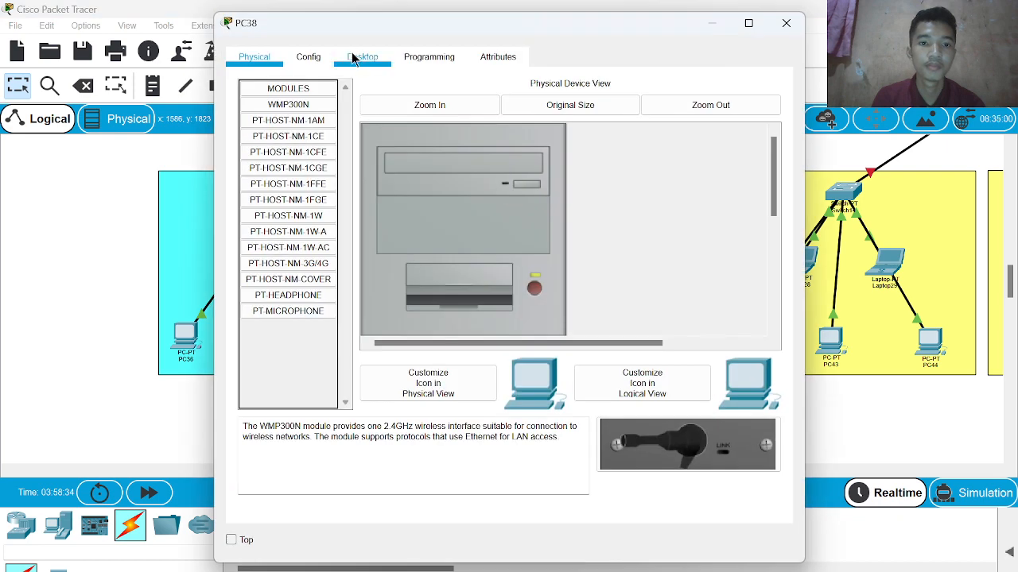
left_click(361, 58)
left_click(322, 117)
left_click(459, 227)
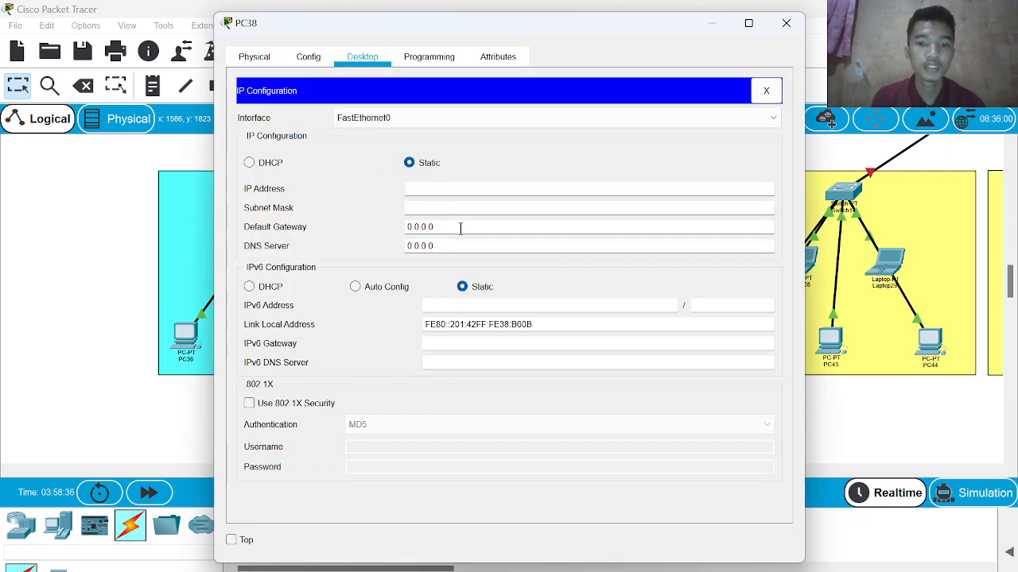
type("128.168.10.1")
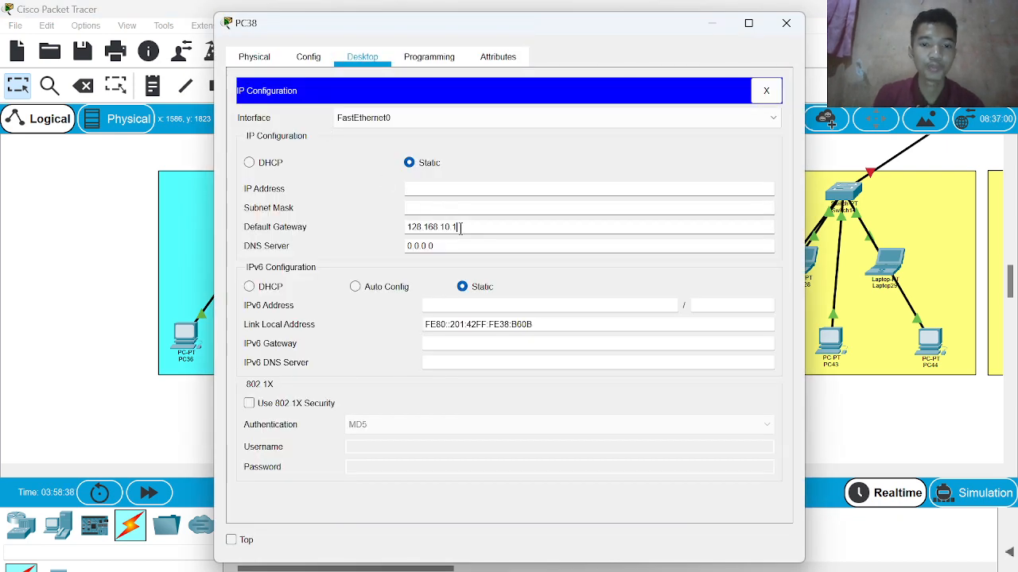
left_click(414, 188)
type("128.168.10.1")
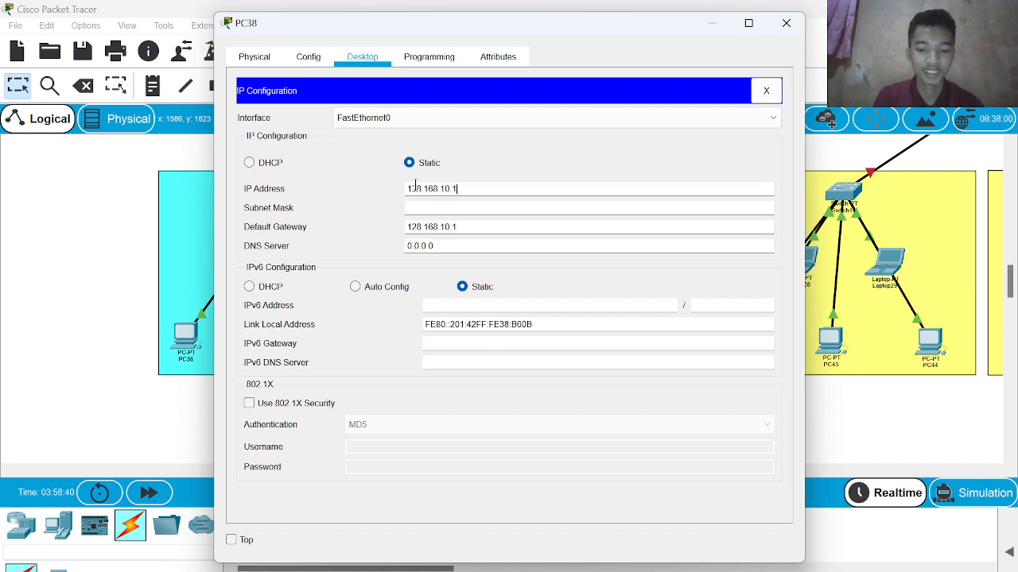
key("BackSpace")
type("6")
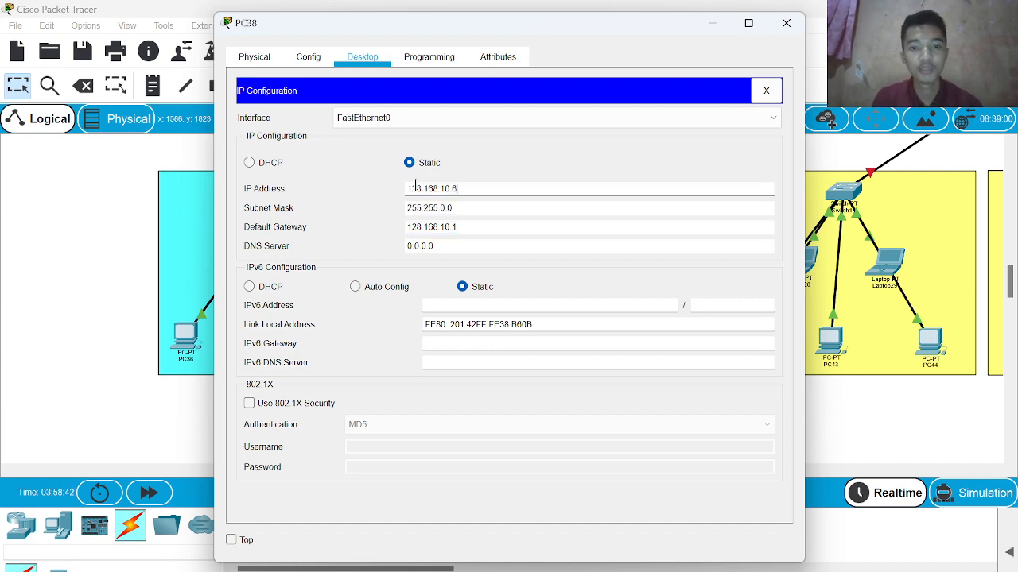
Step: Close PC38's window and copy the IP address of Router7's FastEthernet1/0 interface
left_click(786, 23)
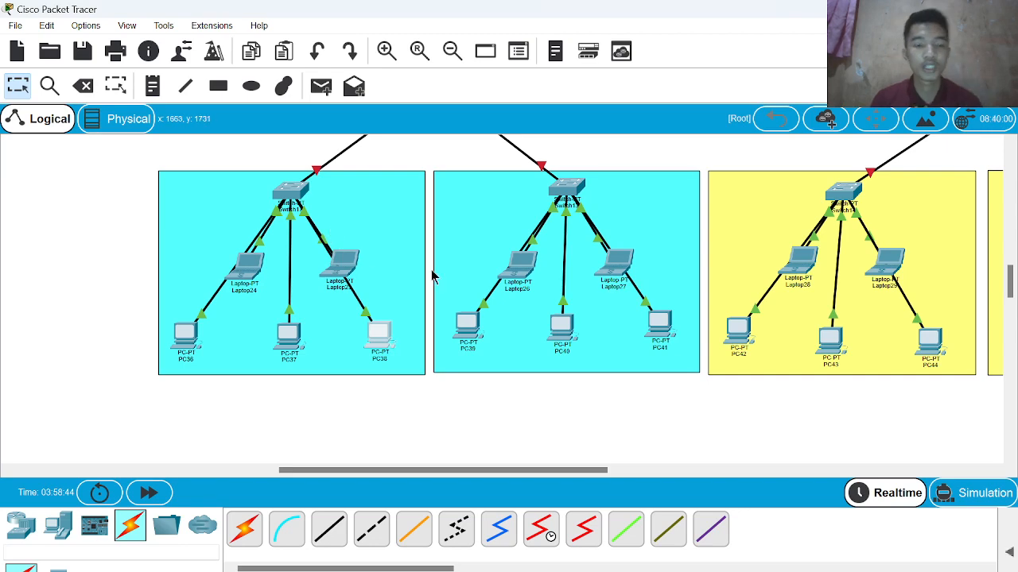
scroll(432, 276, "up", 1)
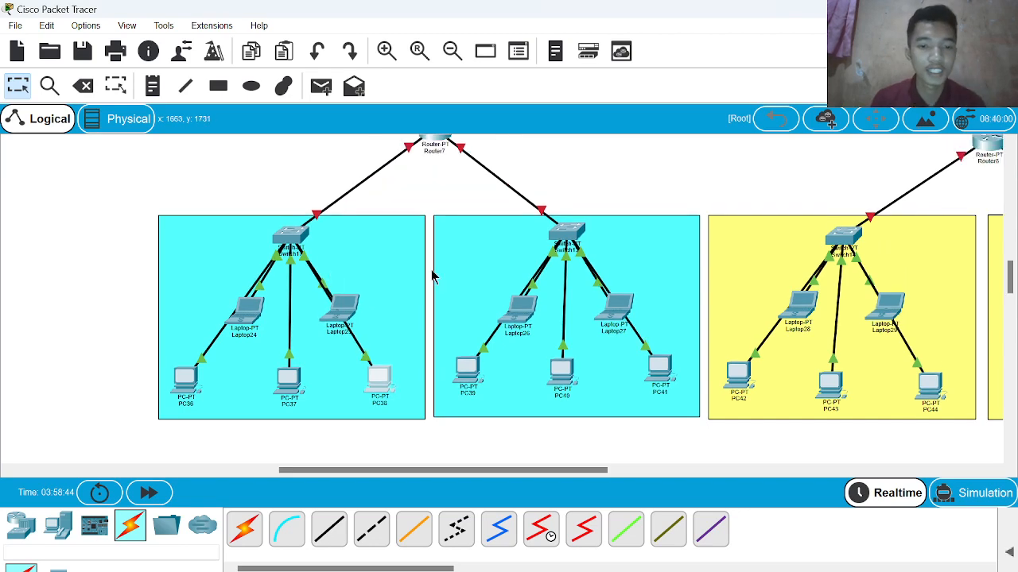
left_click(466, 369)
left_click(799, 23)
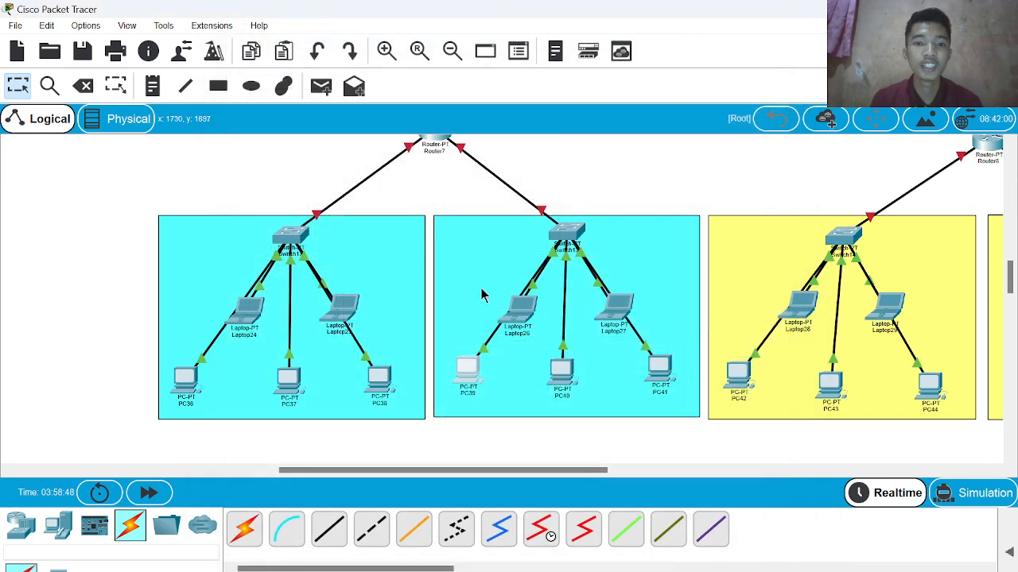
scroll(482, 291, "up", 2)
scroll(469, 262, "down", 1)
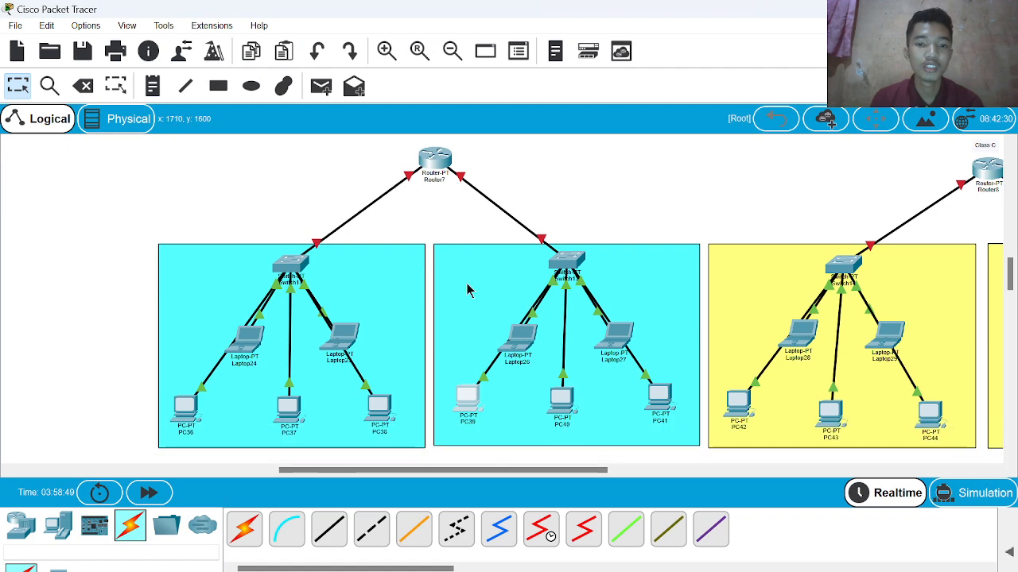
left_click(431, 163)
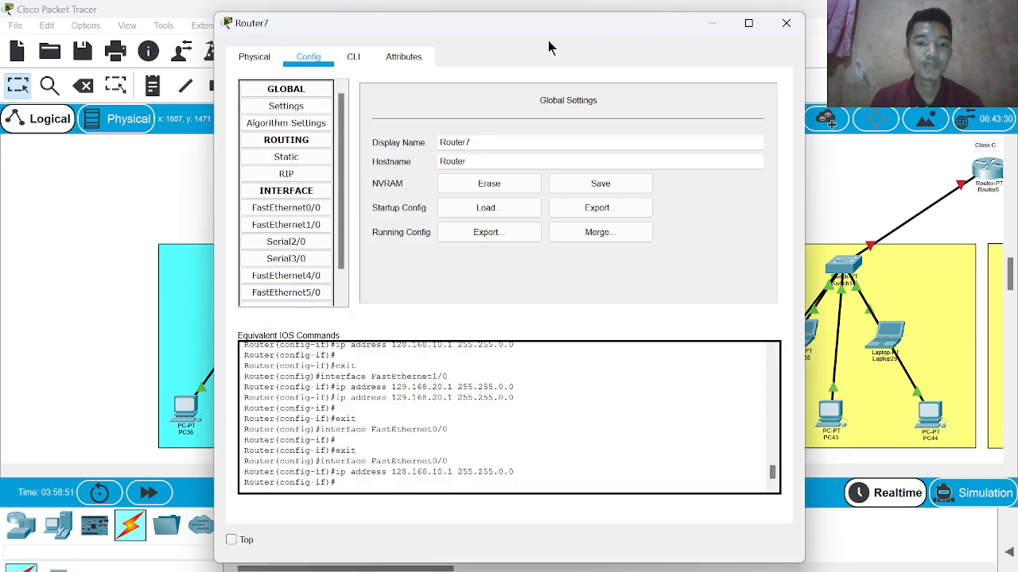
left_click(307, 225)
left_click_drag(629, 201, 564, 201)
key("ctrl+c")
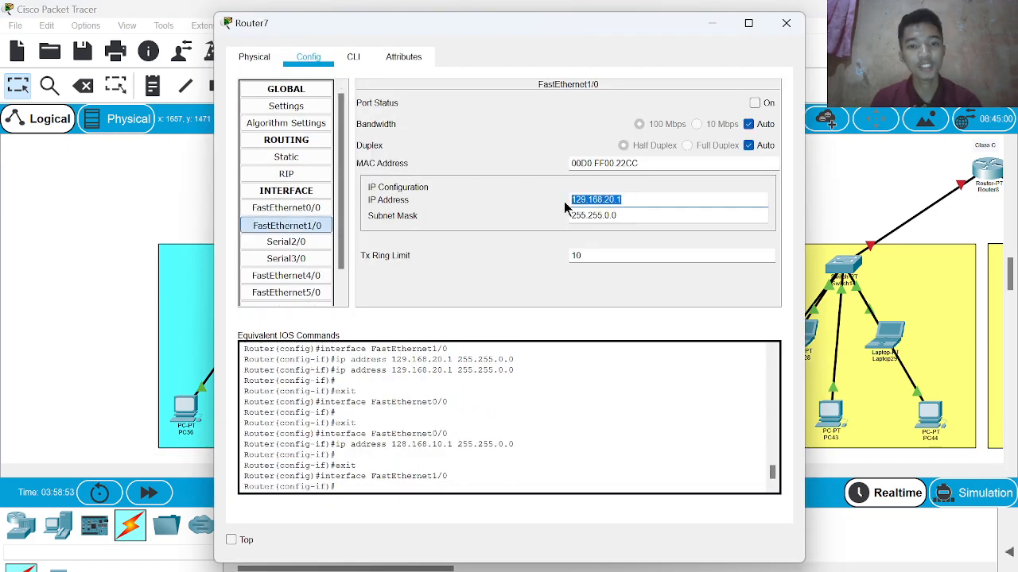
left_click(786, 23)
Step: Configure PC39 with default gateway 129.168.20.1, static IP address 129.168.20.2 and subnet mask 255.255.0.0, and close its window
left_click(468, 405)
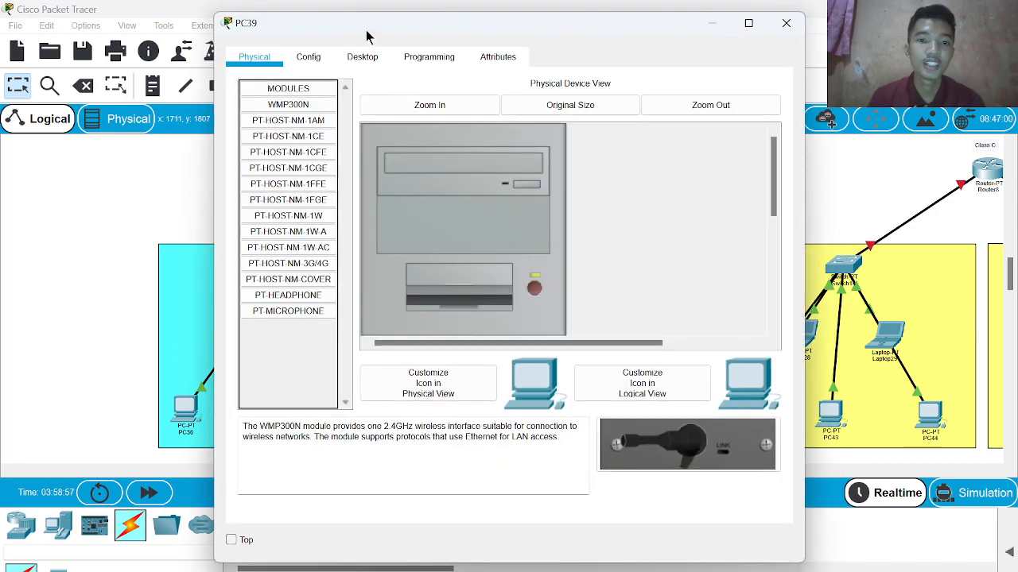
left_click(362, 56)
left_click(302, 120)
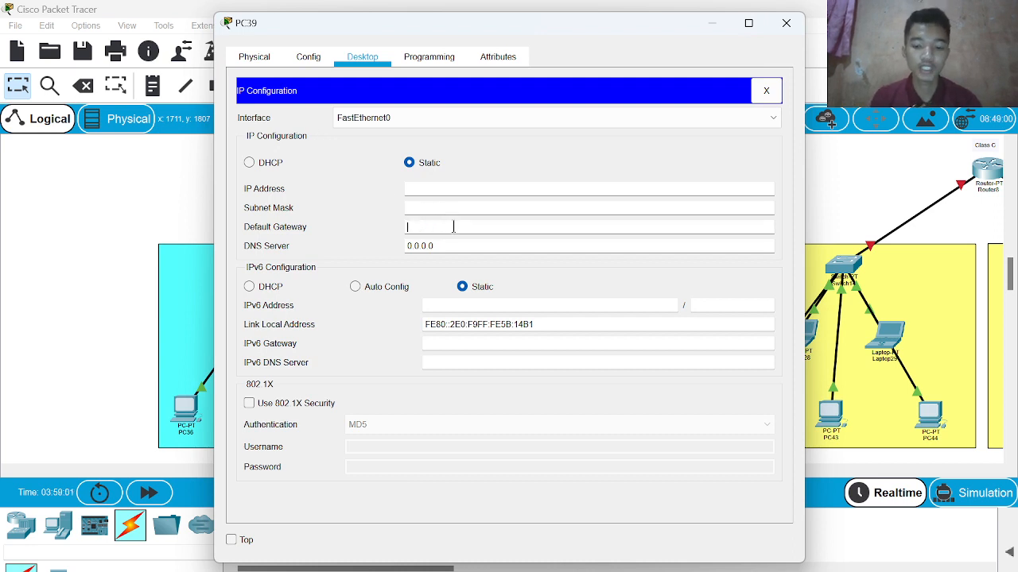
type("129.168.20.1")
left_click(424, 189)
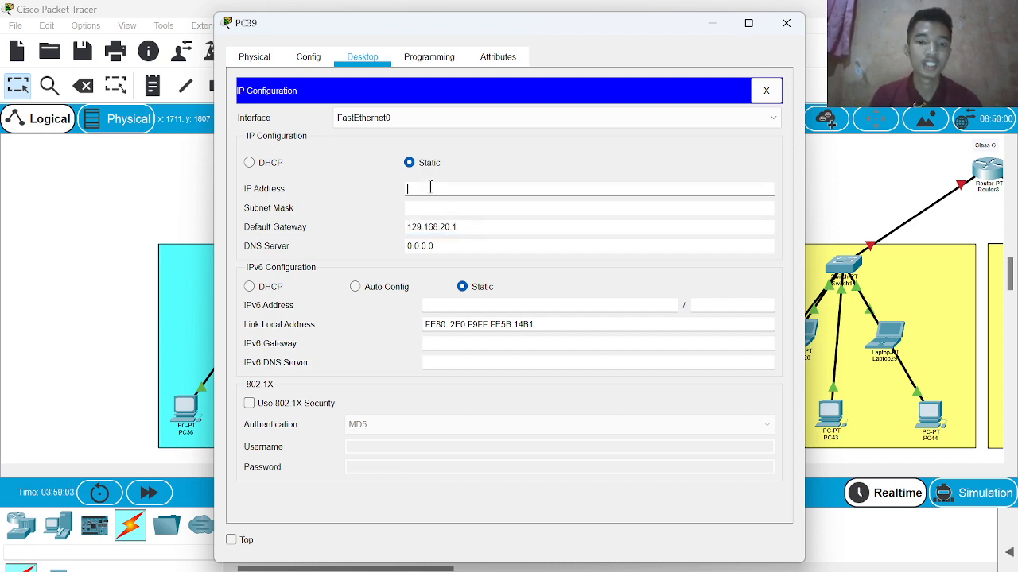
type("129.168.20.2")
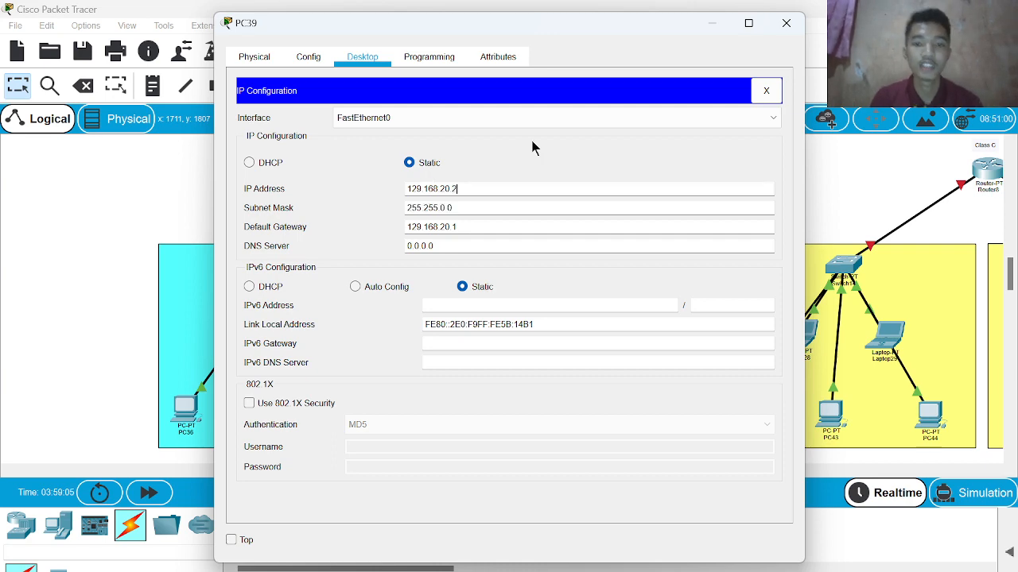
left_click(785, 24)
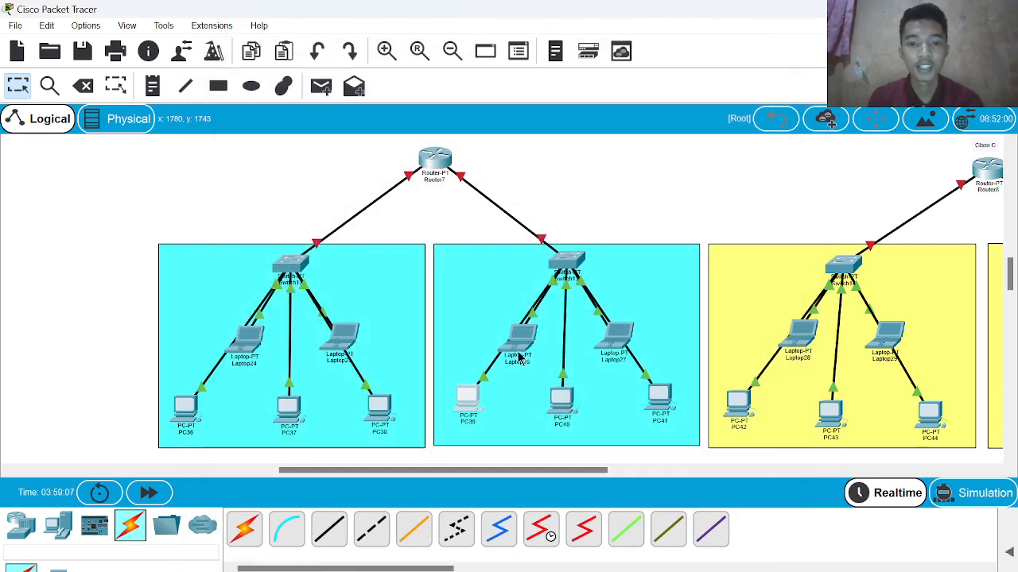
Step: Configure Laptop26 with default gateway 129.168.20.1 and static IP address 129.168.20.3, and close its window
left_click(512, 356)
left_click(514, 345)
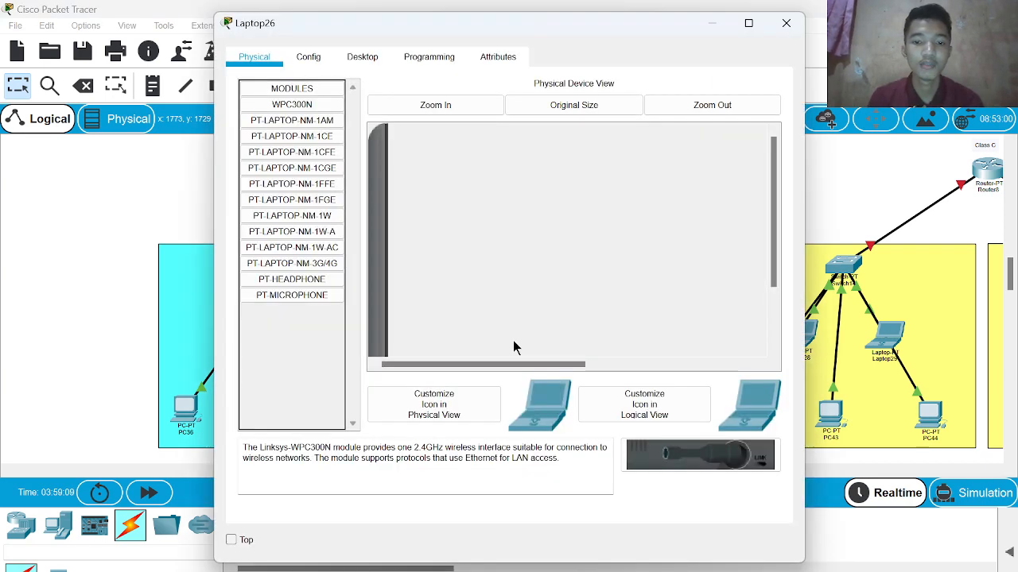
left_click(356, 56)
left_click(326, 138)
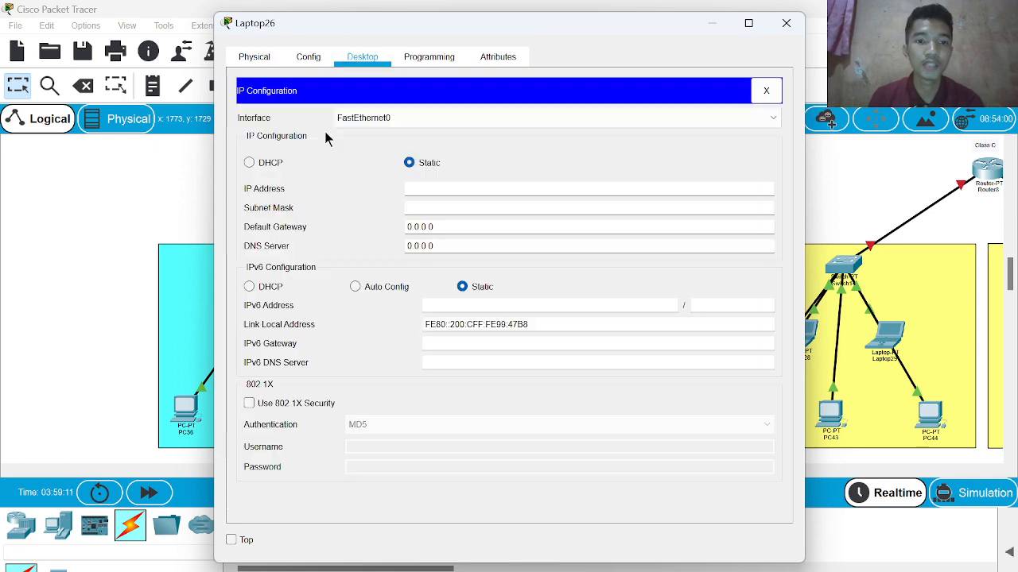
key("BackSpace")
key("BackSpace")
key("BackSpace")
key("BackSpace")
key("BackSpace")
key("BackSpace")
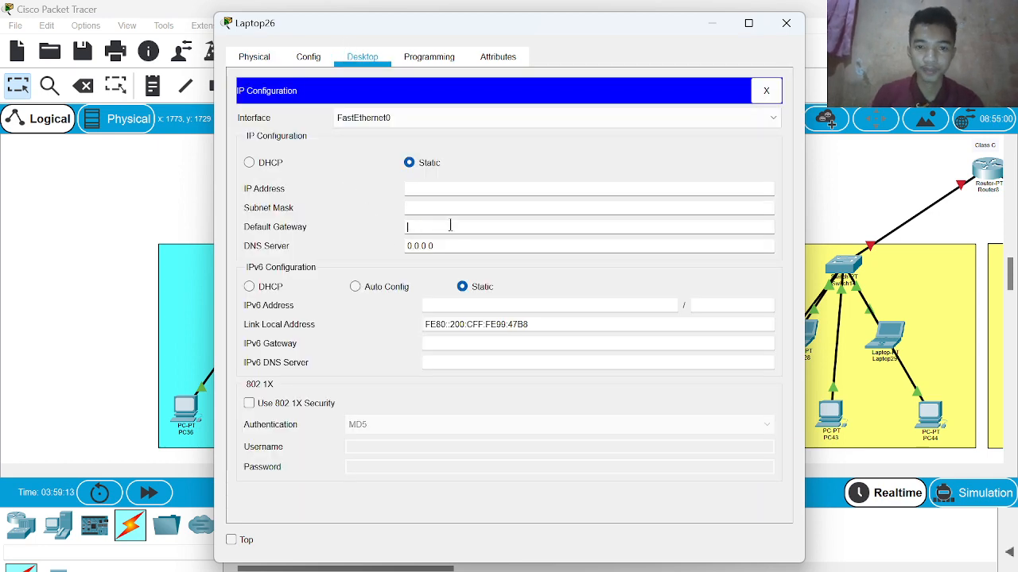
type("129.168.20.1")
left_click(418, 188)
type("129.168.20.3")
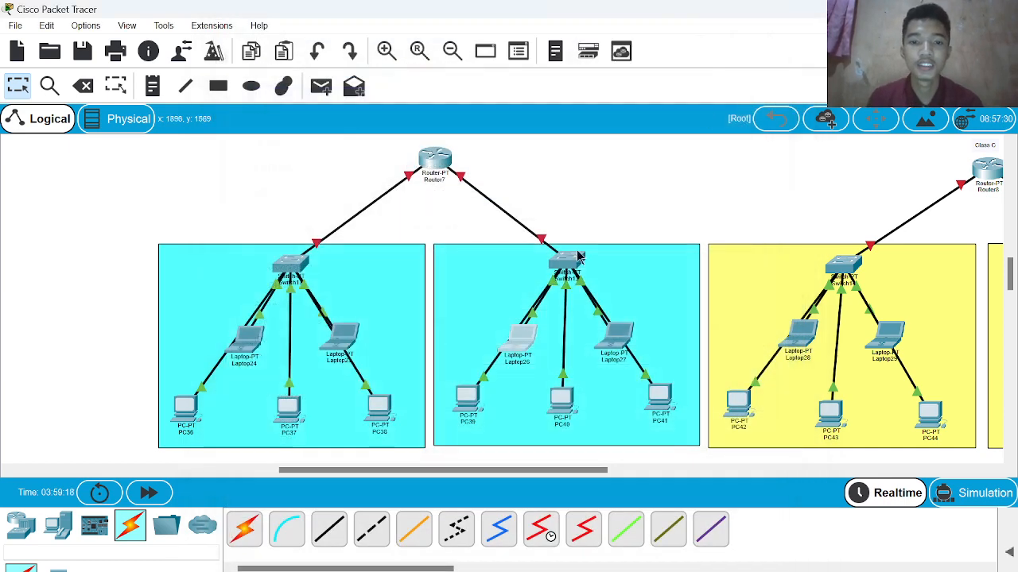
left_click(785, 23)
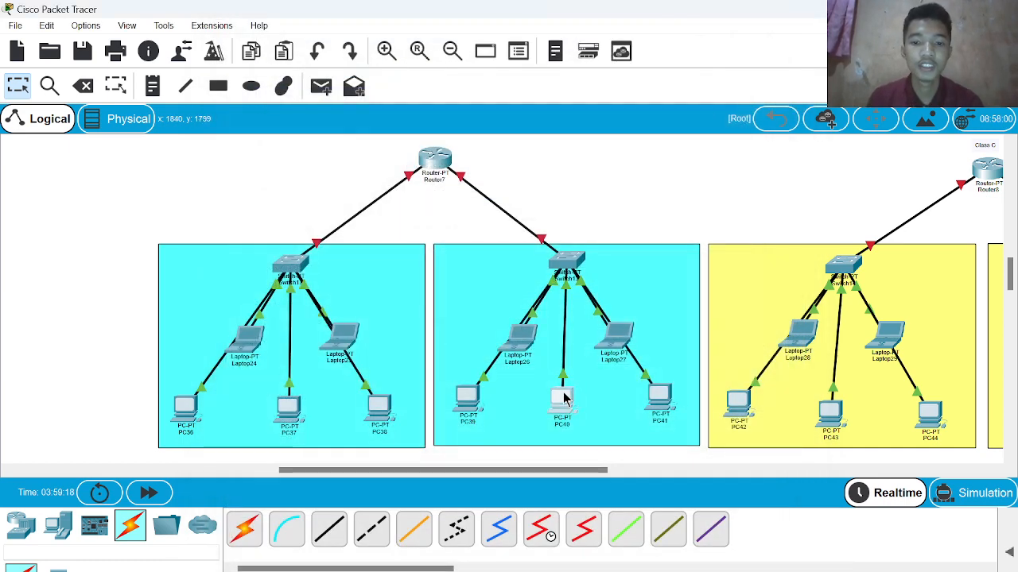
Step: Configure PC40 with default gateway 129.168.20.1, static IP address 129.168.20.4 and subnet mask 255.255.0.0, and close its window
left_click(561, 394)
left_click(353, 58)
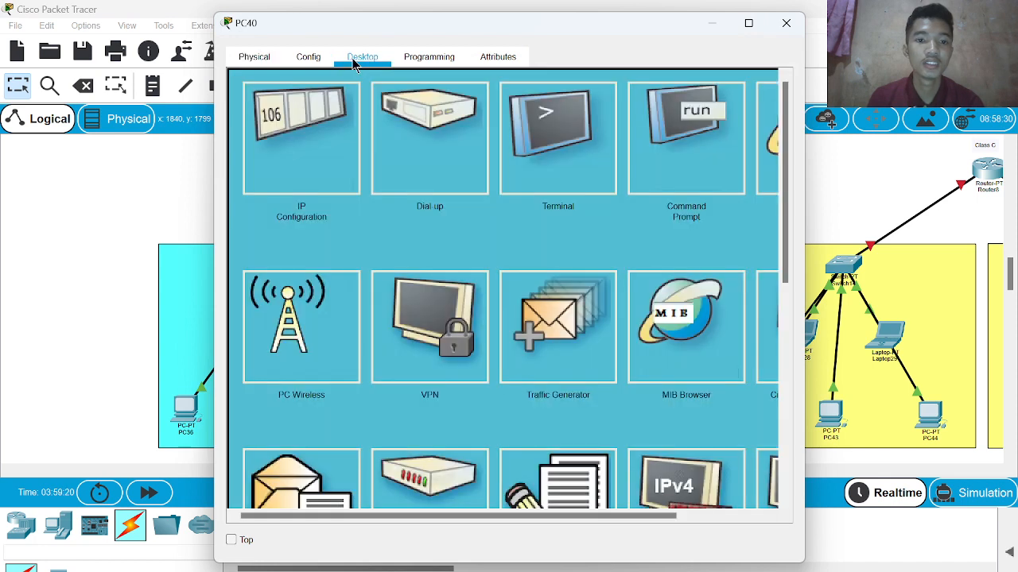
left_click(284, 138)
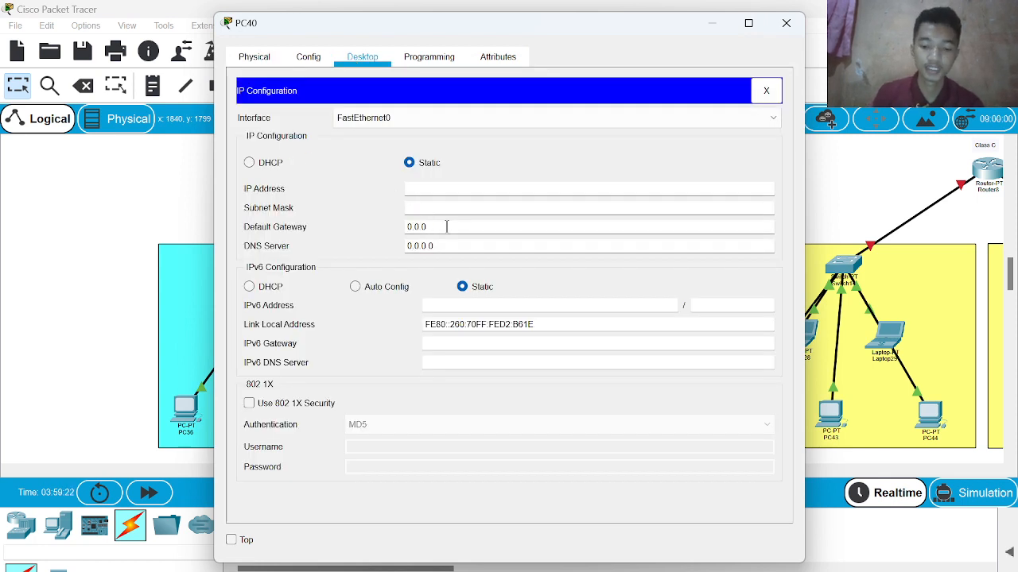
key("ctrl+v")
left_click(421, 190)
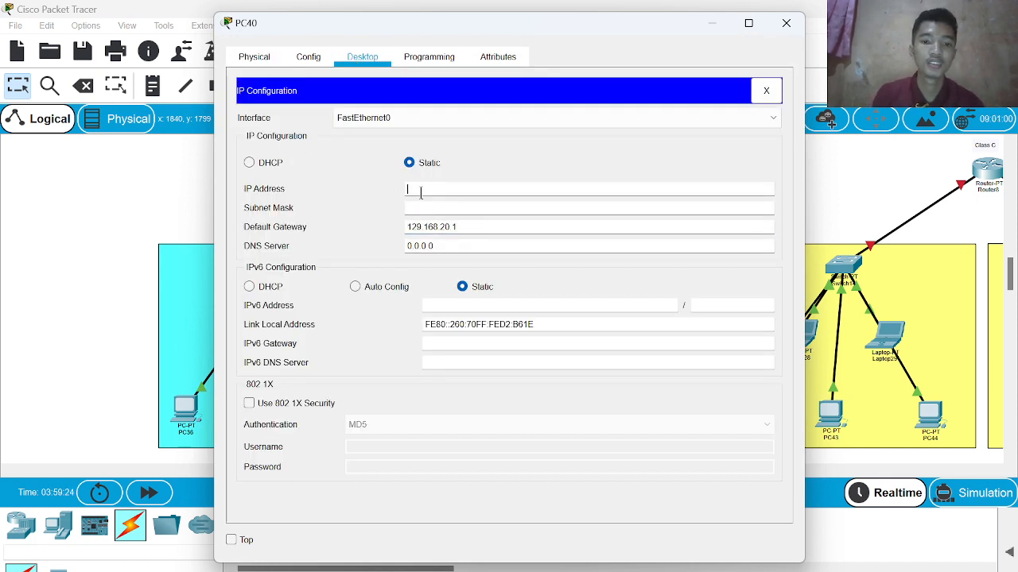
key("ctrl+v")
key("BackSpace")
type("4")
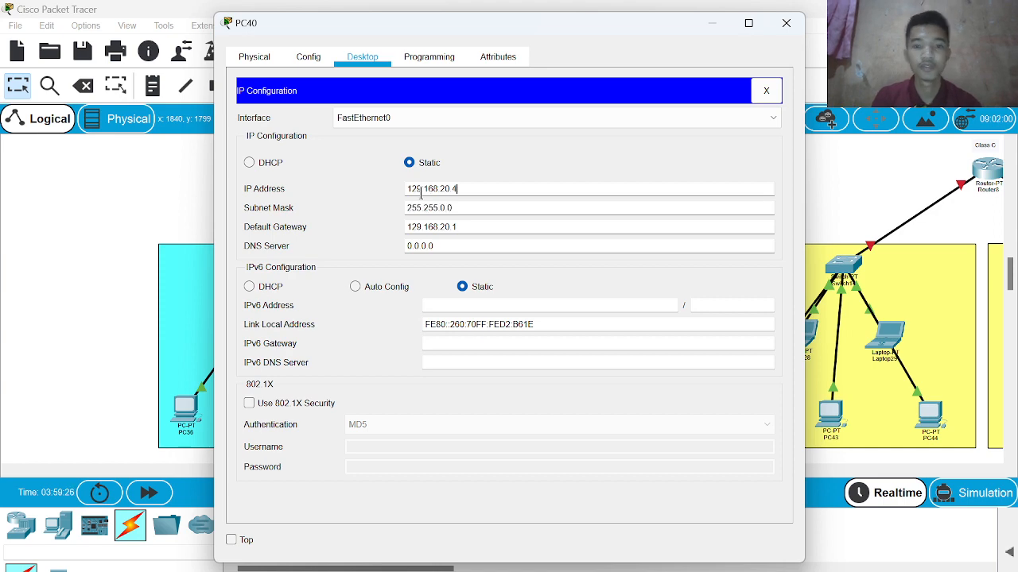
left_click(782, 24)
Step: Configure Laptop27 with default gateway 129.168.20.1, static IP address 129.168.20.5 and subnet mask 255.255.0.0, and close its window
left_click(625, 328)
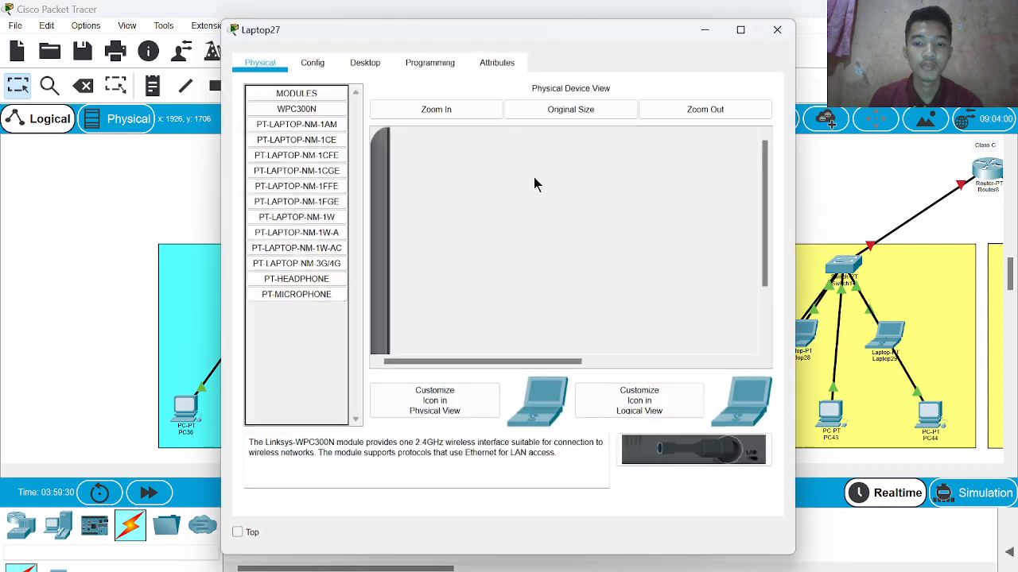
left_click(364, 60)
left_click(303, 143)
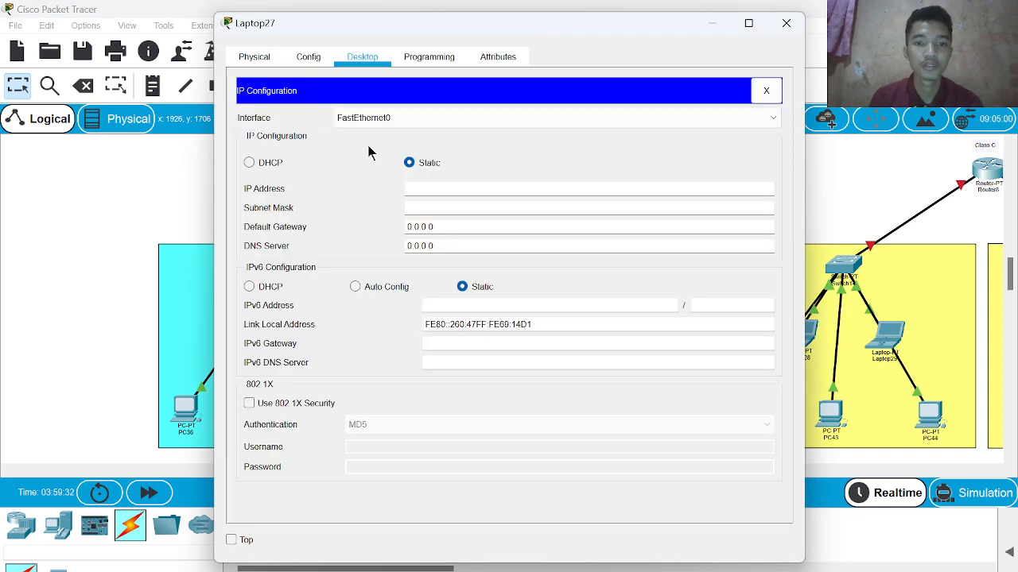
key("BackSpace")
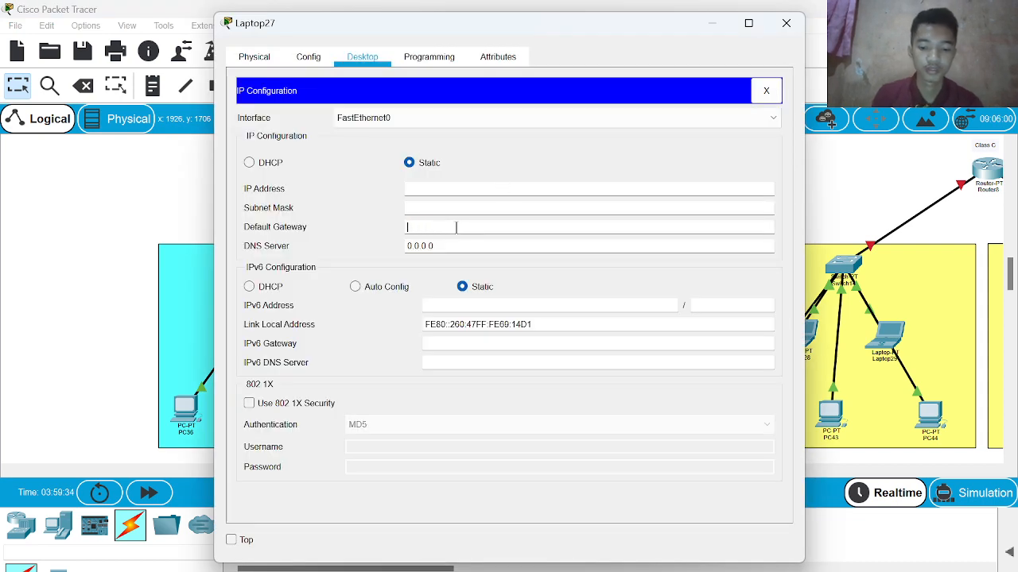
left_click(413, 188)
type("129.168.20.1")
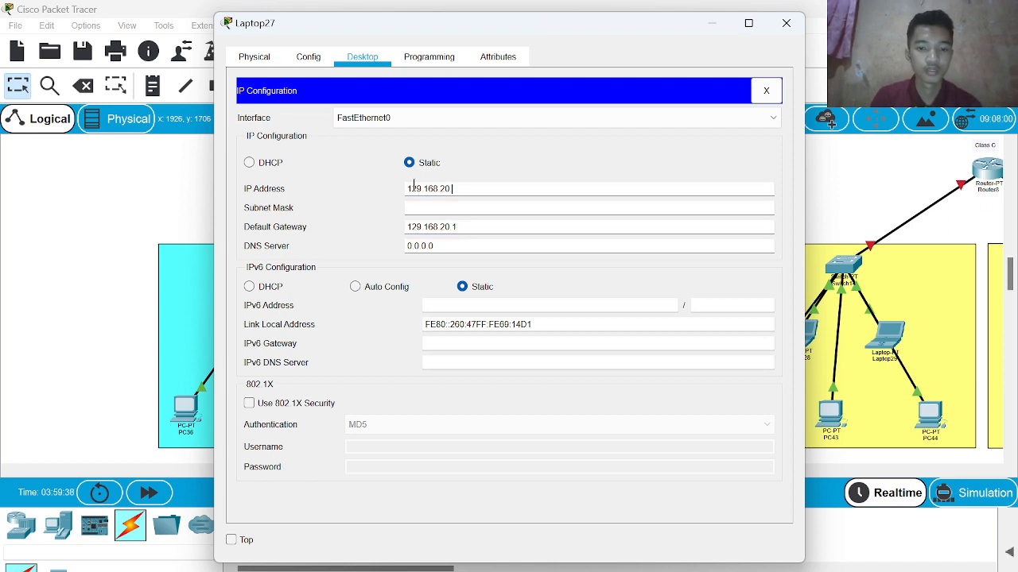
type("5")
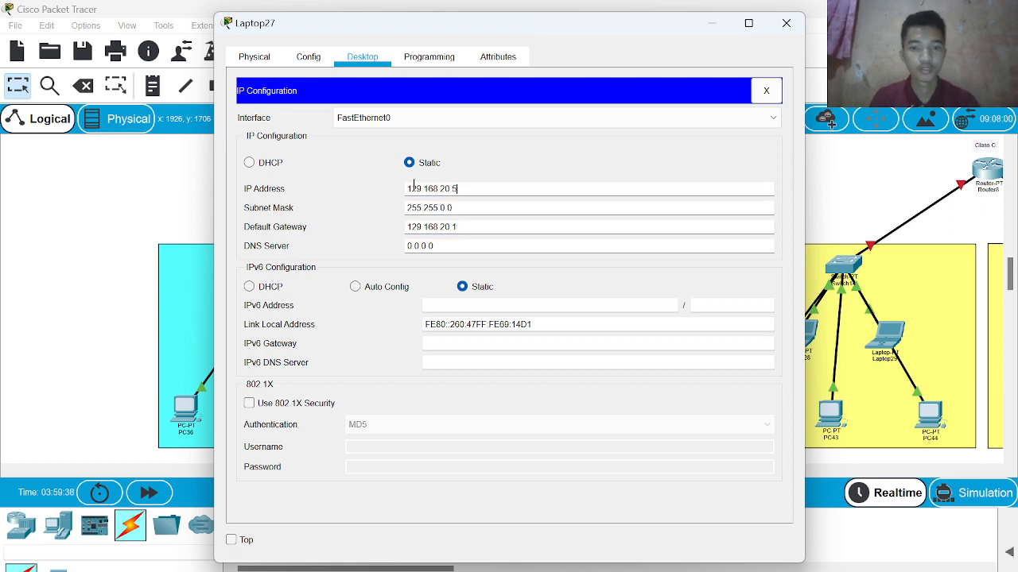
left_click(787, 24)
Step: Configure PC41 with default gateway 129.168.20.1, static IP address 129.168.20.6 and subnet mask 255.255.0.0, and close its window
left_click(657, 393)
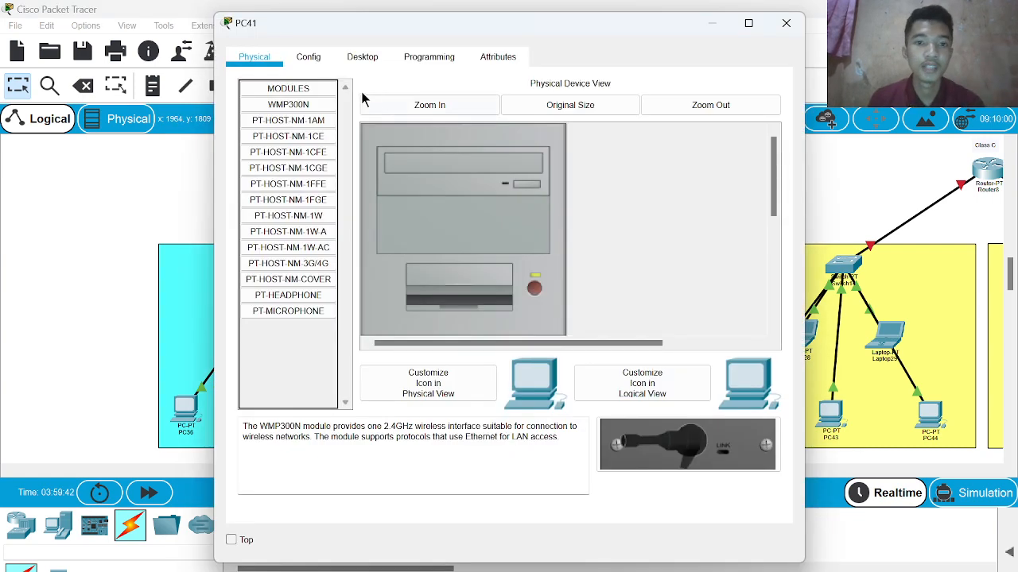
left_click(363, 57)
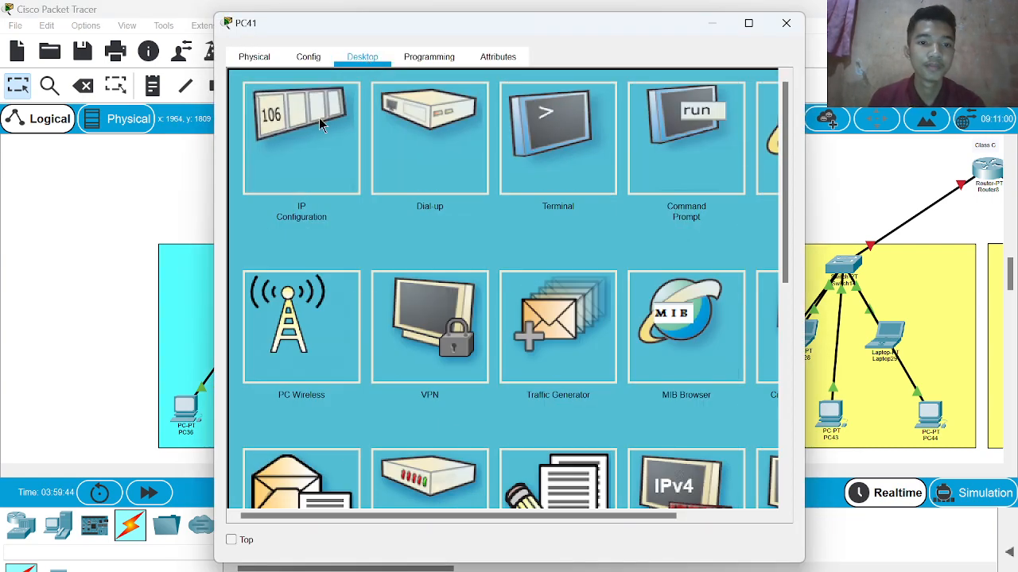
left_click(321, 123)
left_click(445, 227)
key("BackSpace")
key("BackSpace")
key("BackSpace")
key("BackSpace")
key("BackSpace")
key("BackSpace")
key("BackSpace")
type("129.168.20.1")
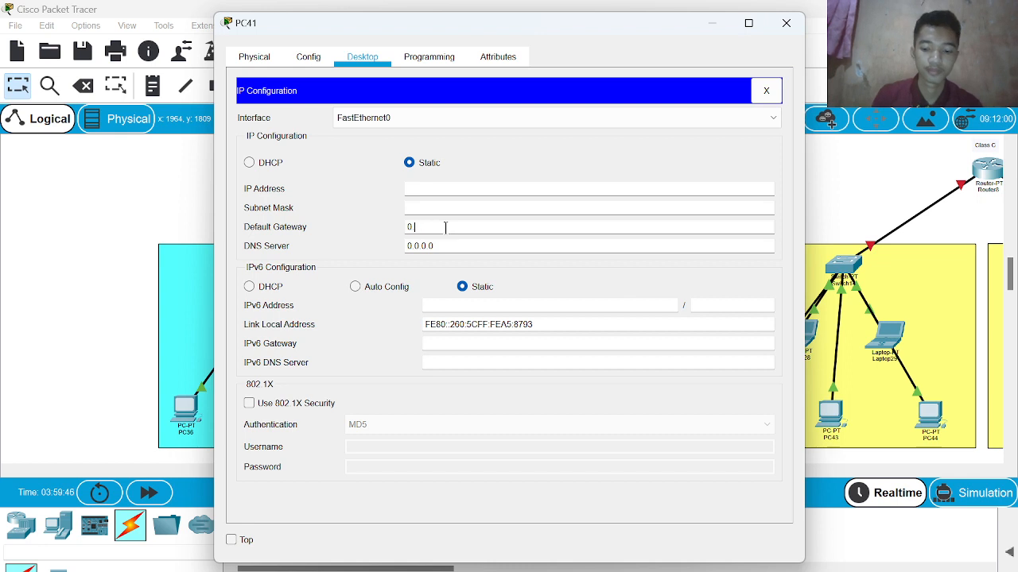
left_click(427, 189)
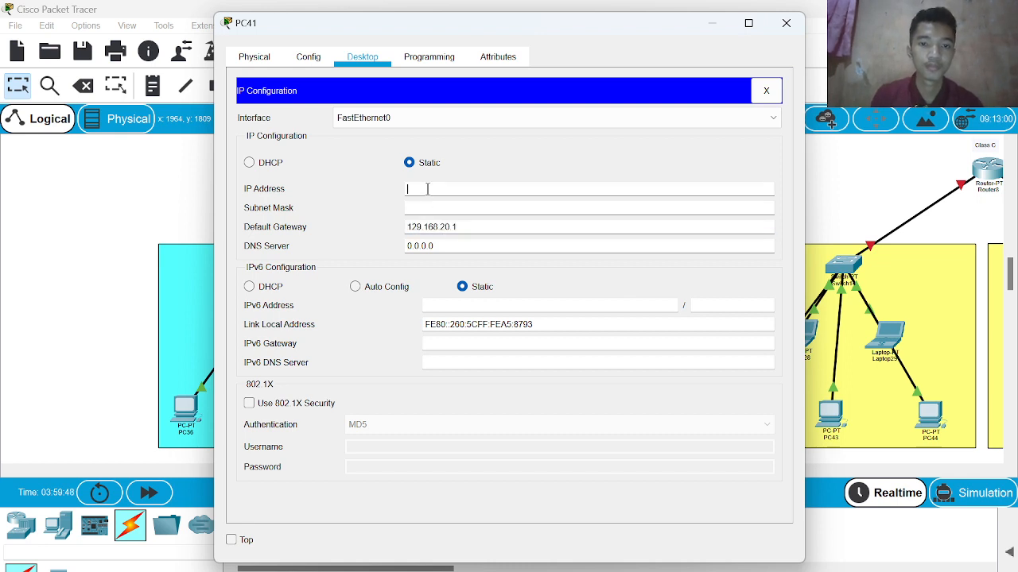
type("129.168.20.6")
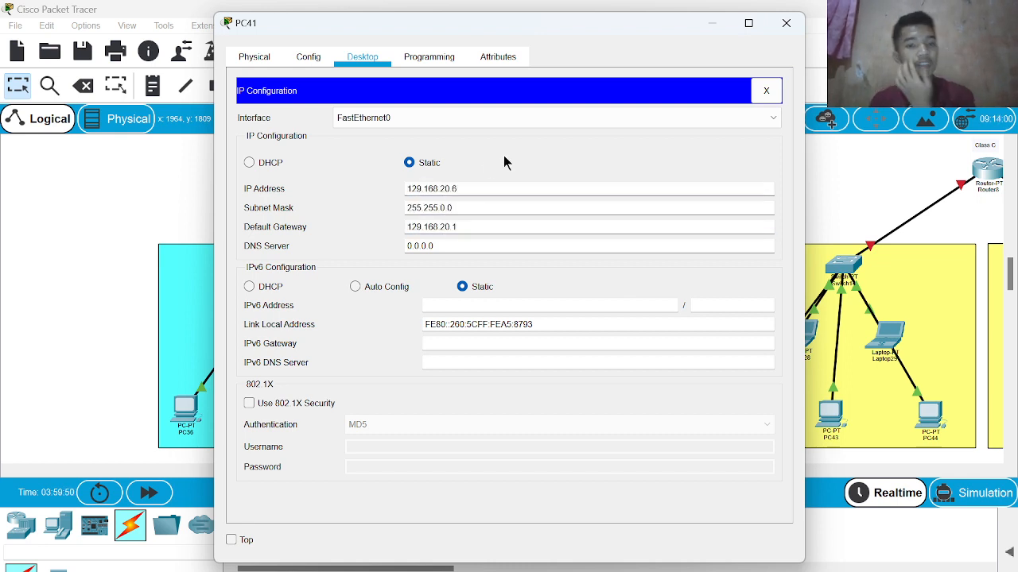
left_click(787, 24)
Step: Open Router8 of the Class C network and try to access its configuration settings
scroll(774, 264, "right", 10)
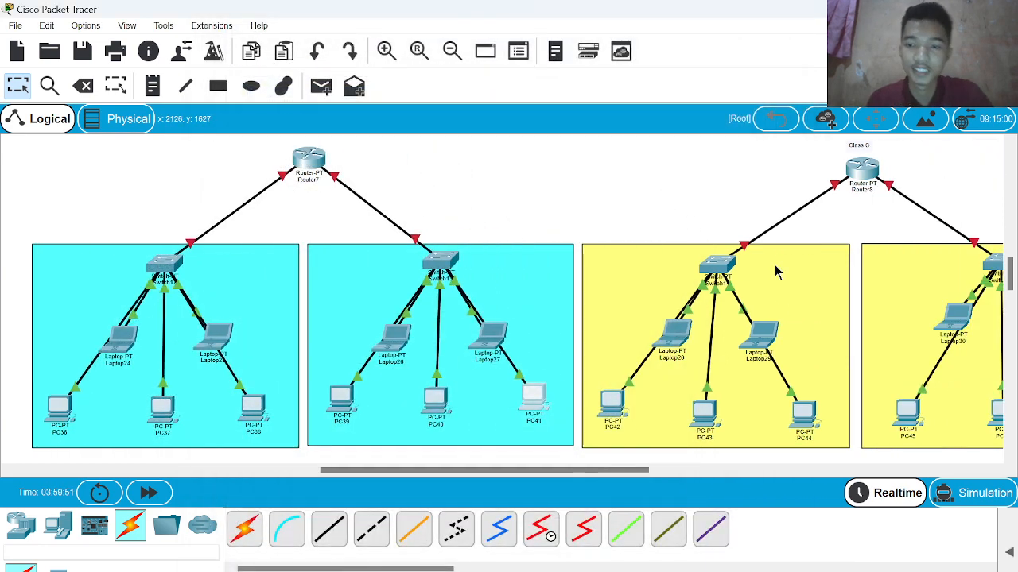
scroll(777, 272, "right", 1)
scroll(777, 273, "left", 4)
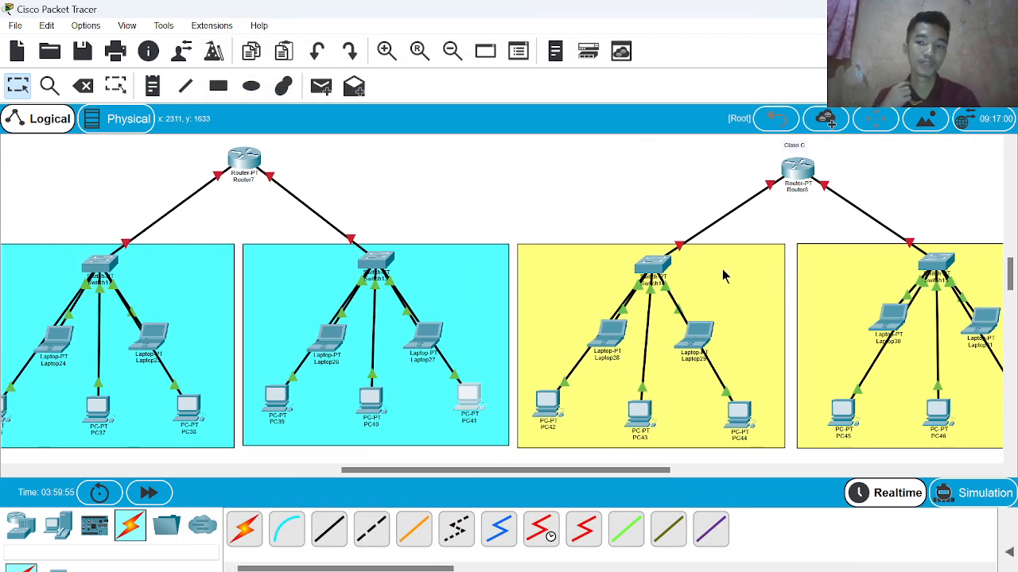
scroll(724, 272, "right", 1)
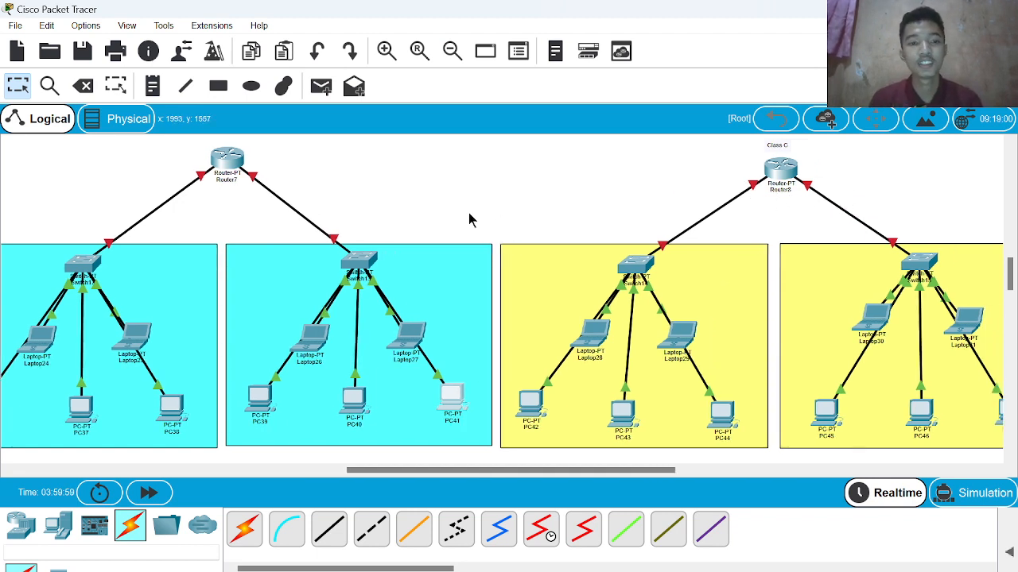
scroll(759, 260, "right", 5)
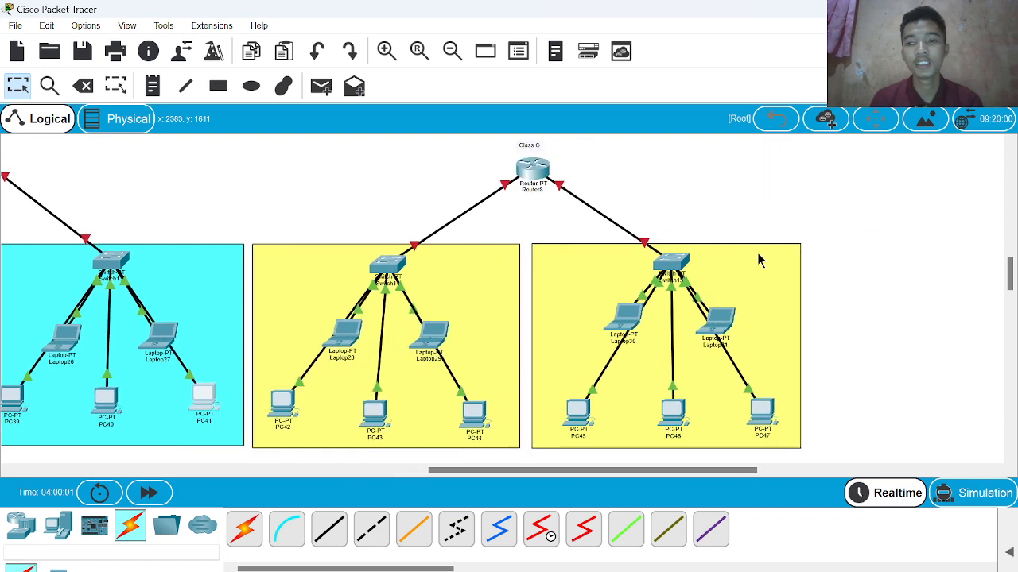
scroll(525, 280, "left", 2)
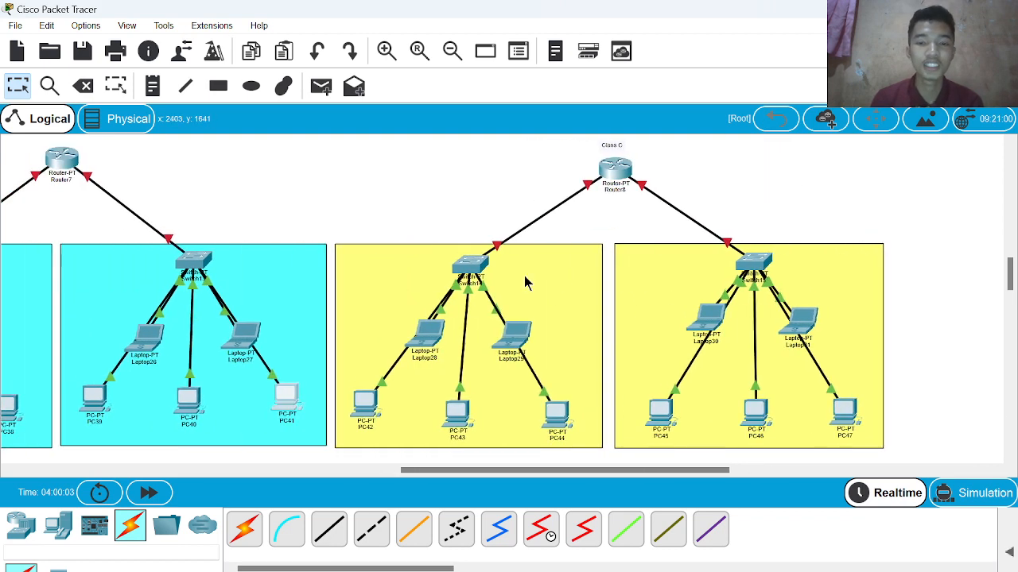
left_click(617, 169)
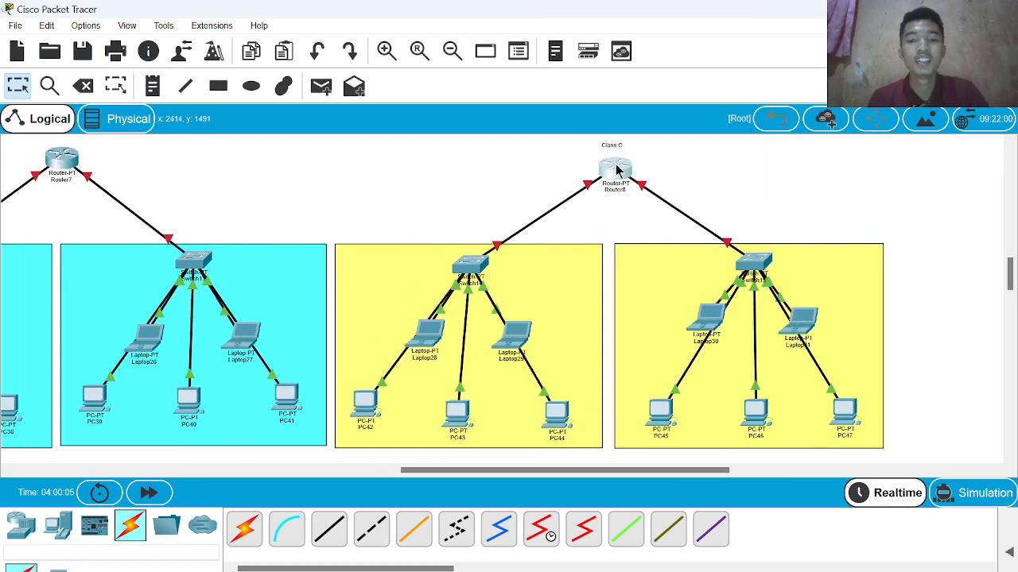
left_click(297, 63)
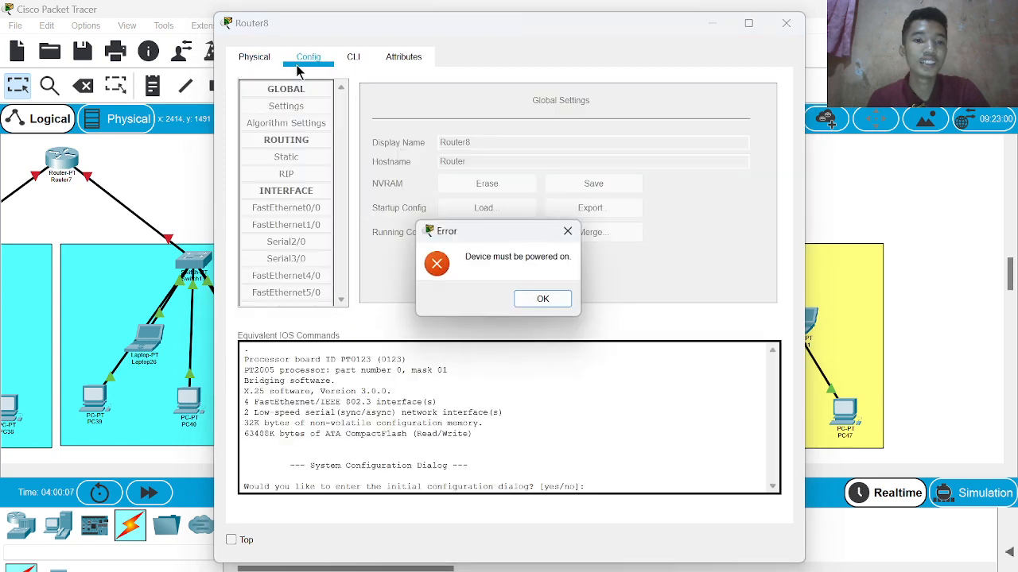
left_click(554, 298)
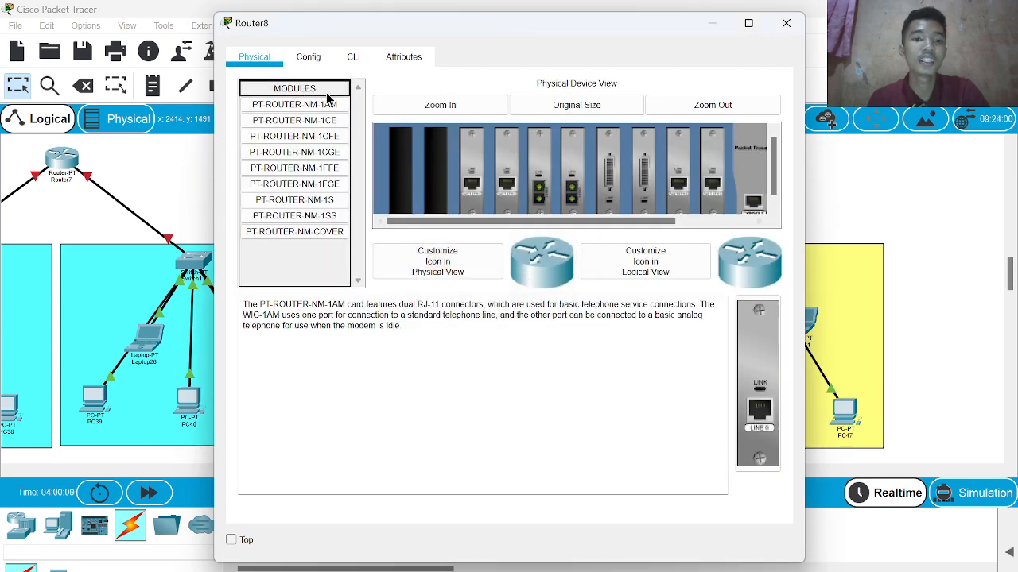
Step: Power on Router8 and try to open its configuration settings
left_click(746, 156)
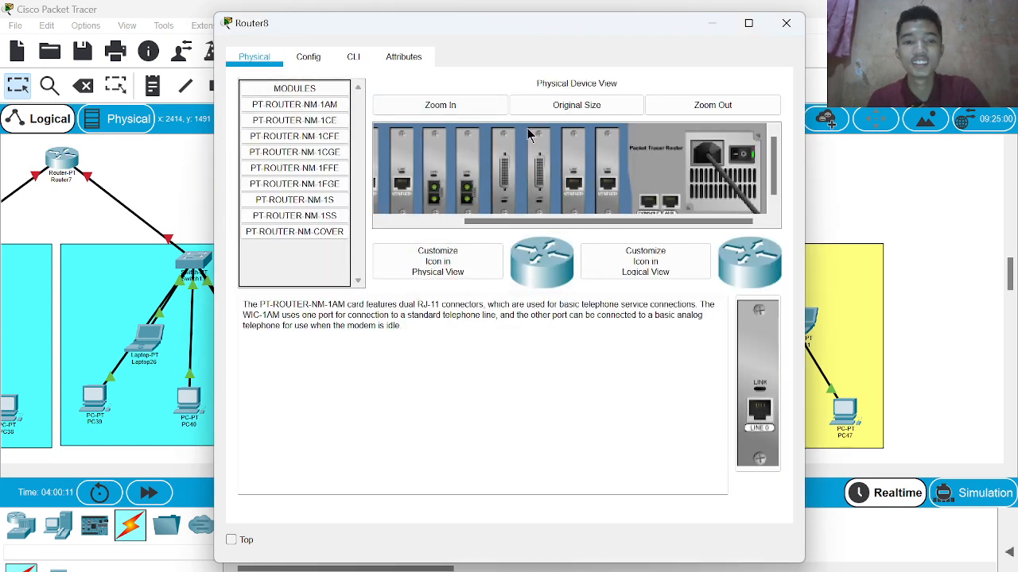
left_click(311, 57)
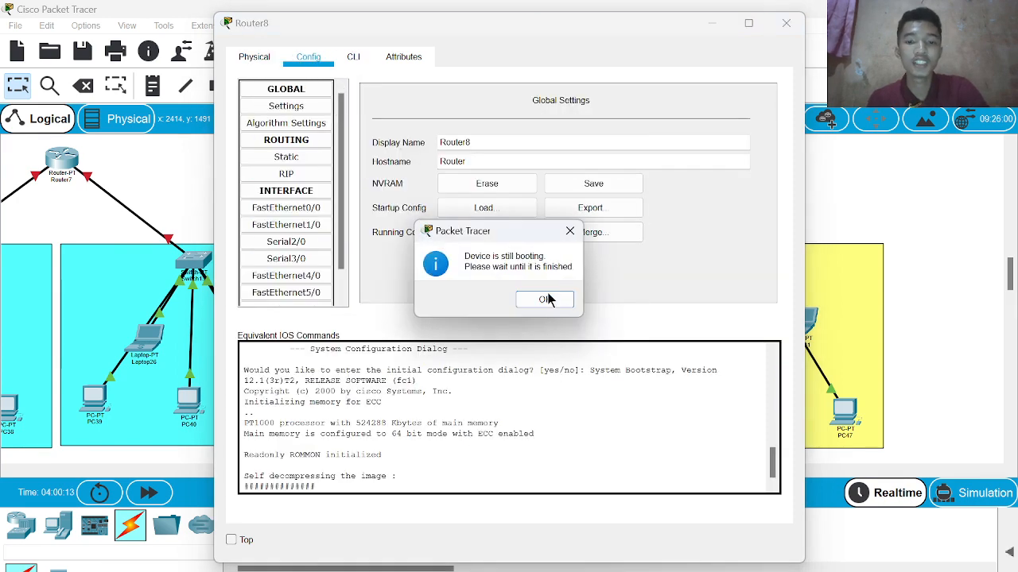
left_click(547, 299)
left_click(318, 59)
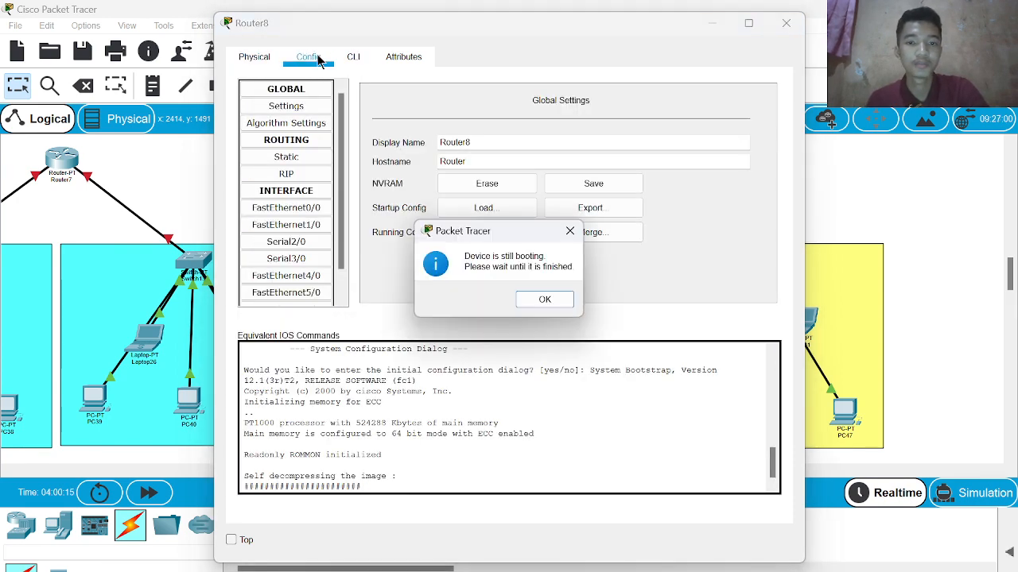
left_click(544, 301)
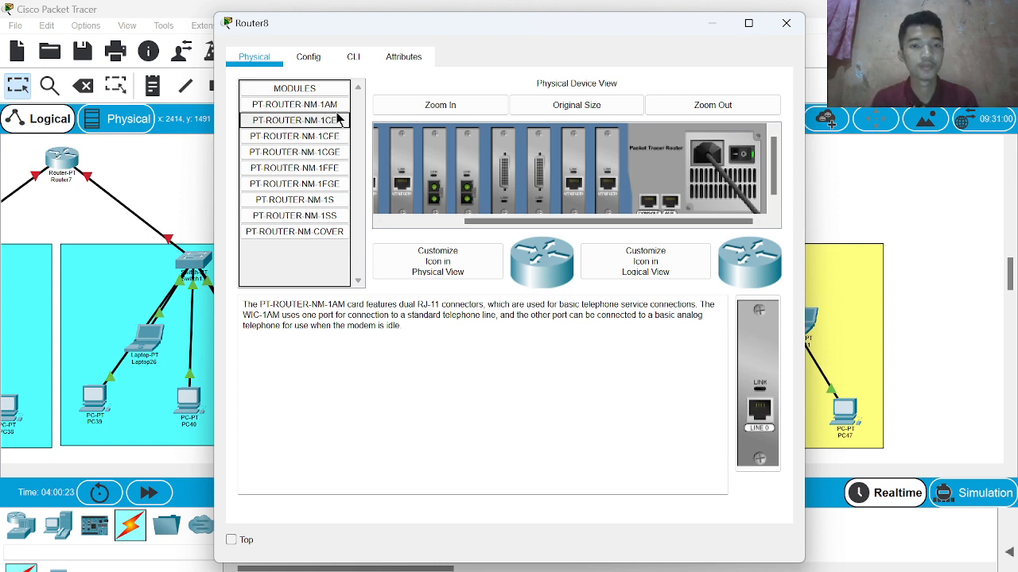
Step: Look at the FastEthernet0/0 interface settings of Router8
left_click(302, 58)
left_click(286, 208)
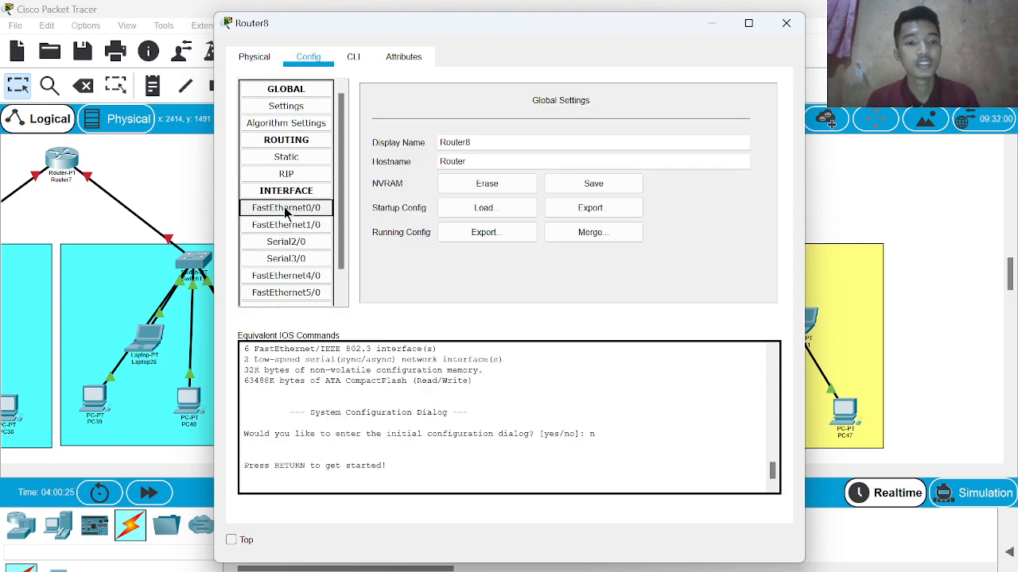
left_click(787, 23)
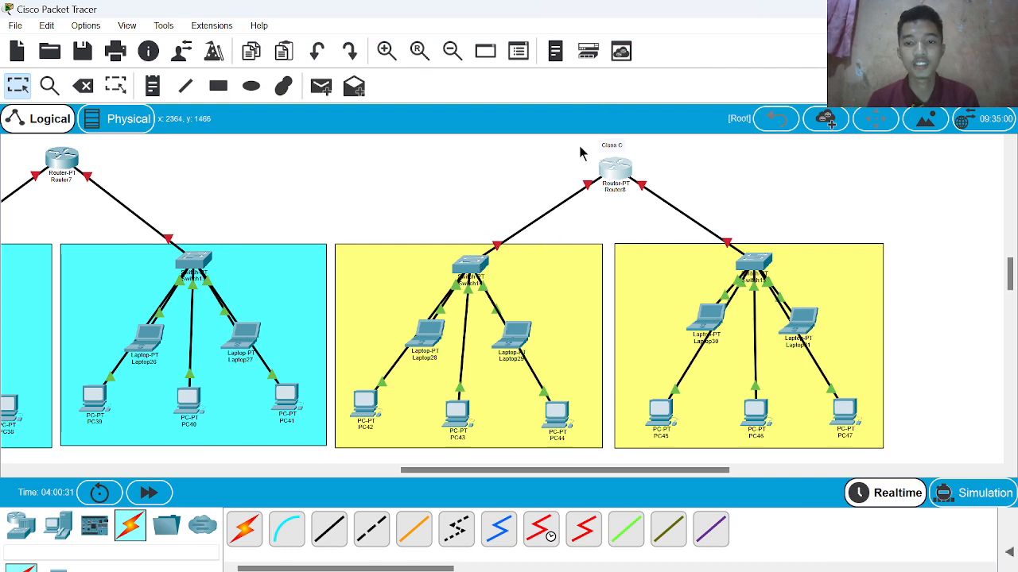
left_click(623, 172)
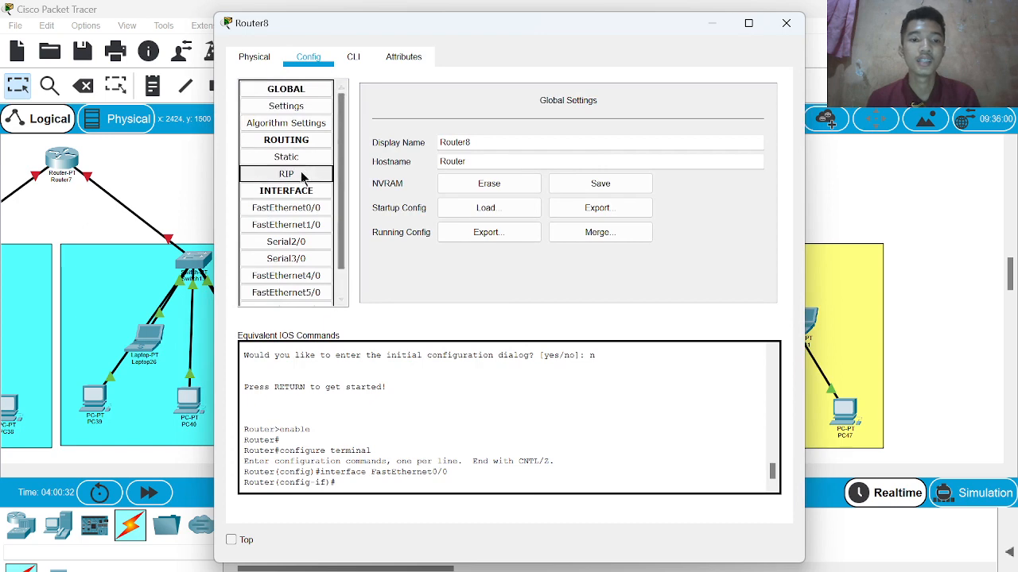
left_click(306, 206)
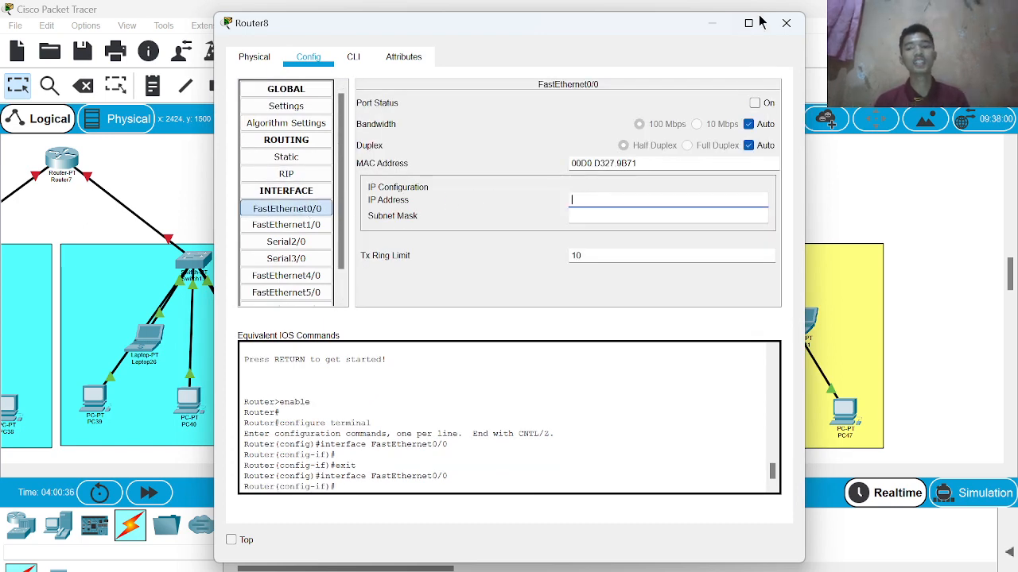
left_click(786, 23)
Step: Assign IP address 192.168.10.1 with subnet mask 255.255.255.0 to Router8's FastEthernet0/0 interface
scroll(618, 293, "up", 1)
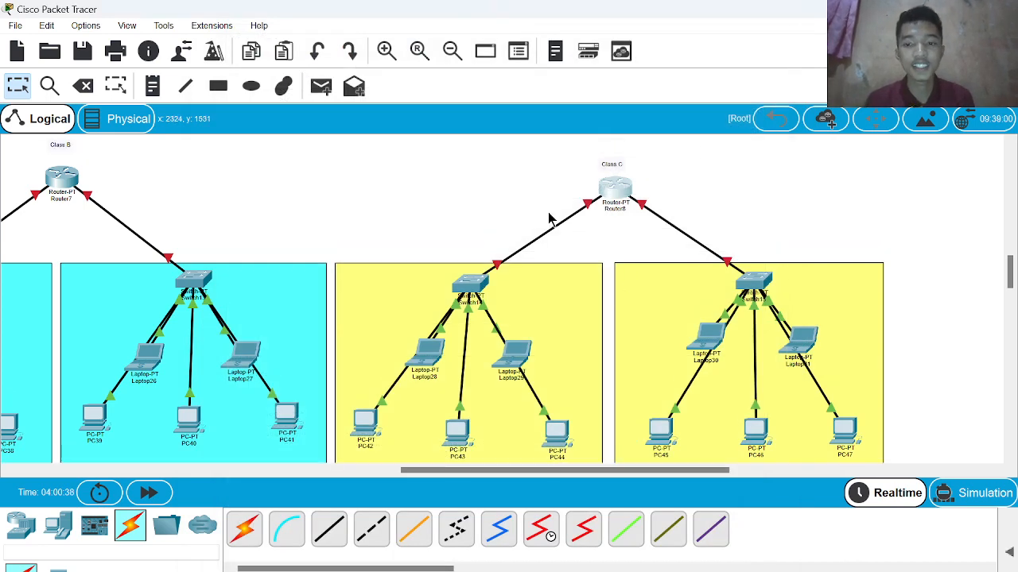
left_click(612, 191)
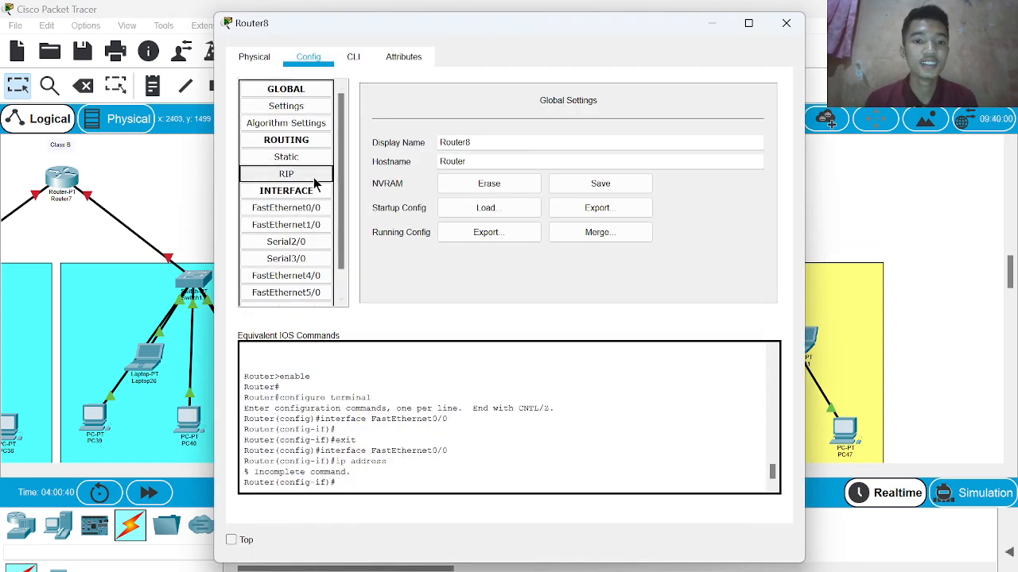
left_click(314, 209)
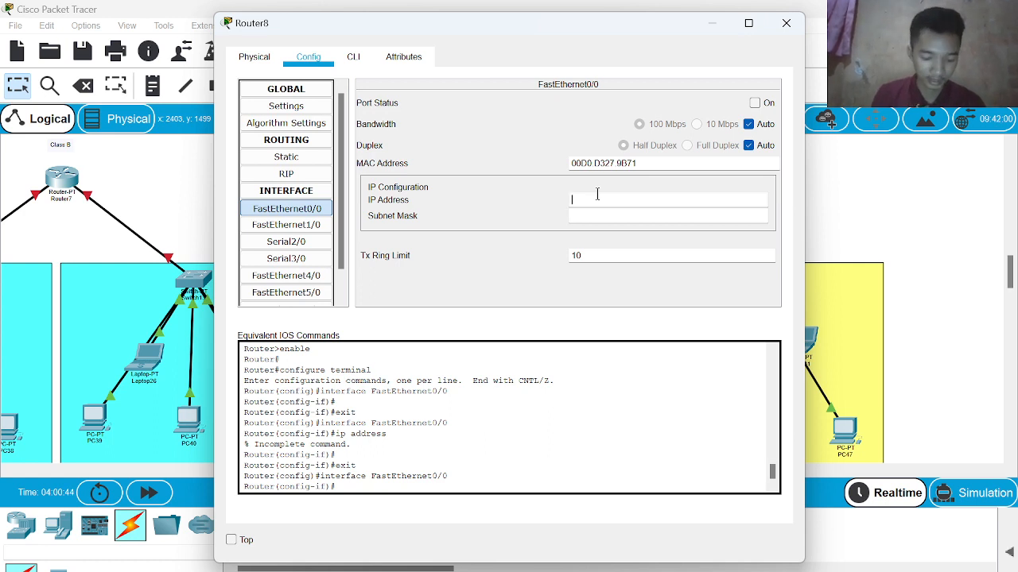
type("192.16")
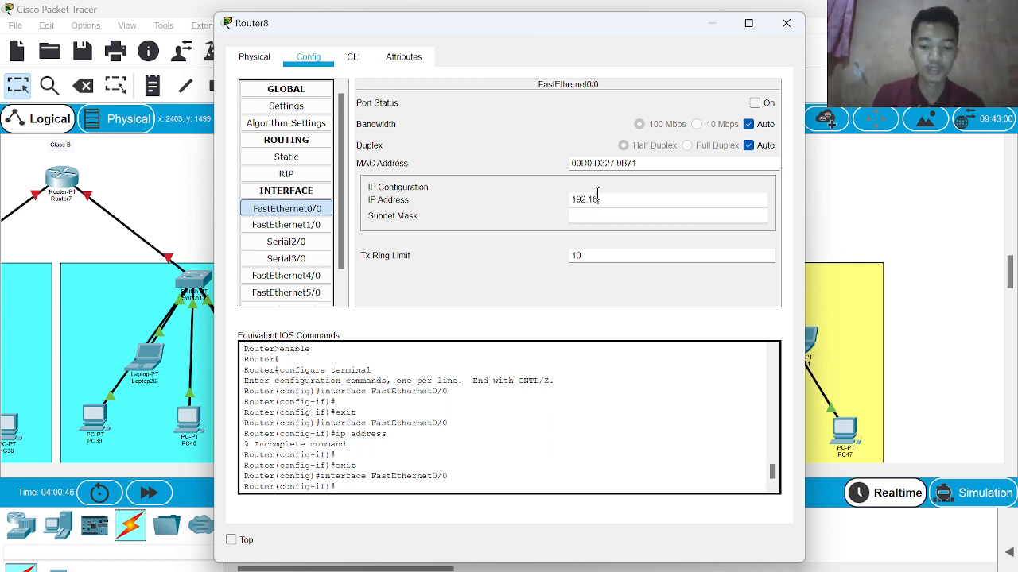
type("8.10.2")
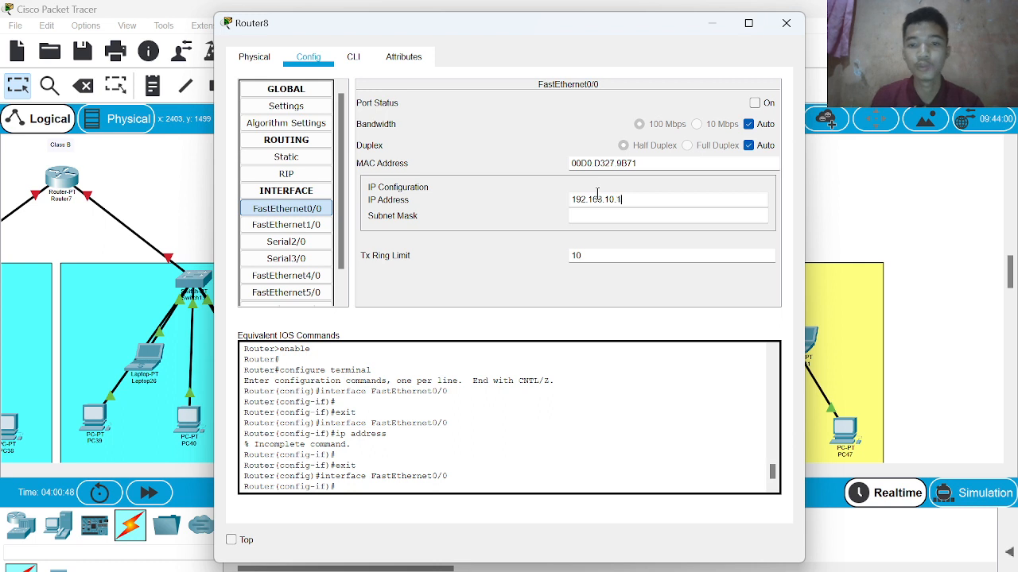
key("Return")
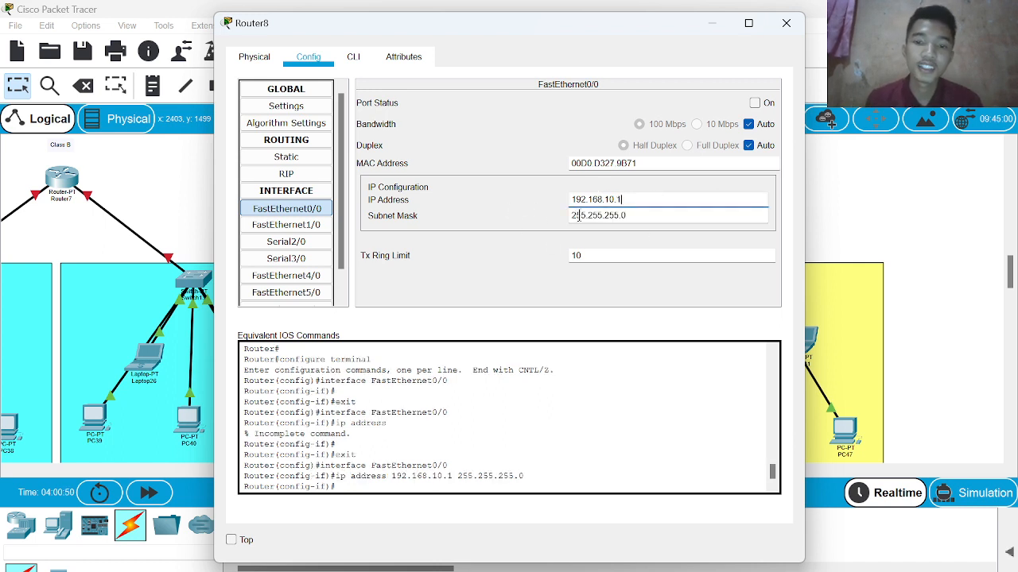
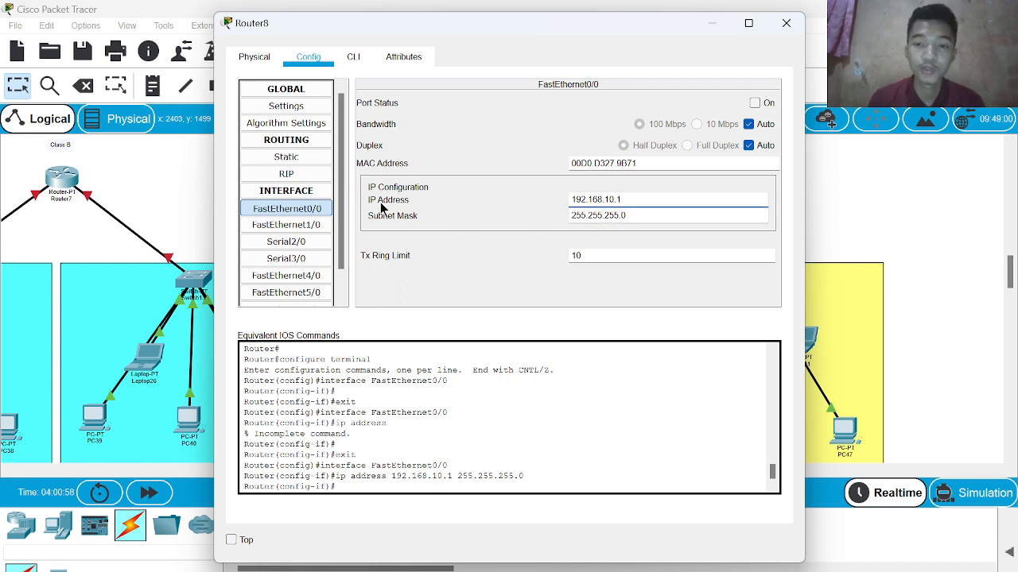
Step: Assign IP address 192.168.20.1 with subnet mask 255.255.255.0 to Router8's FastEthernet1/0 interface
left_click(294, 225)
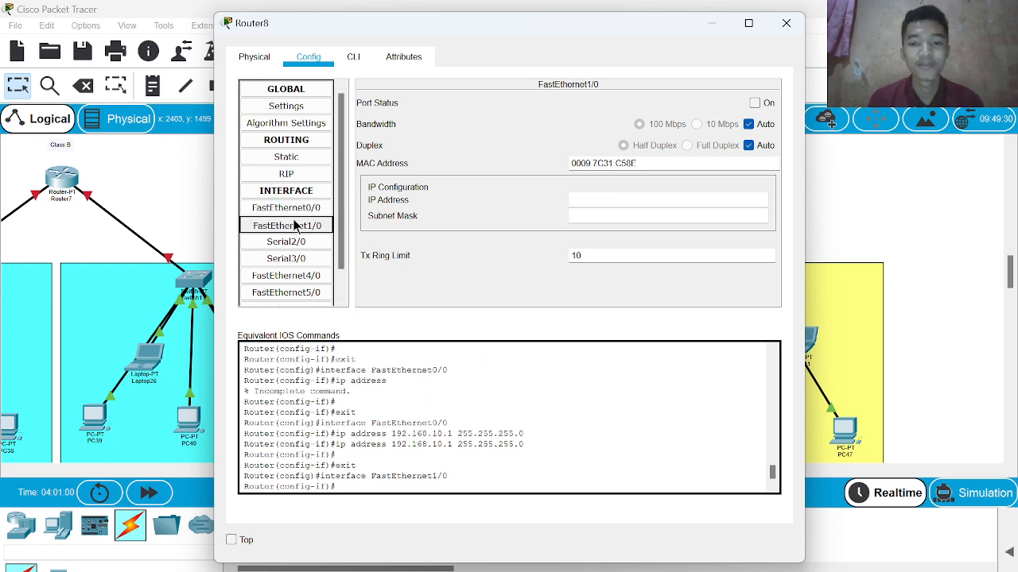
left_click(570, 199)
type("1")
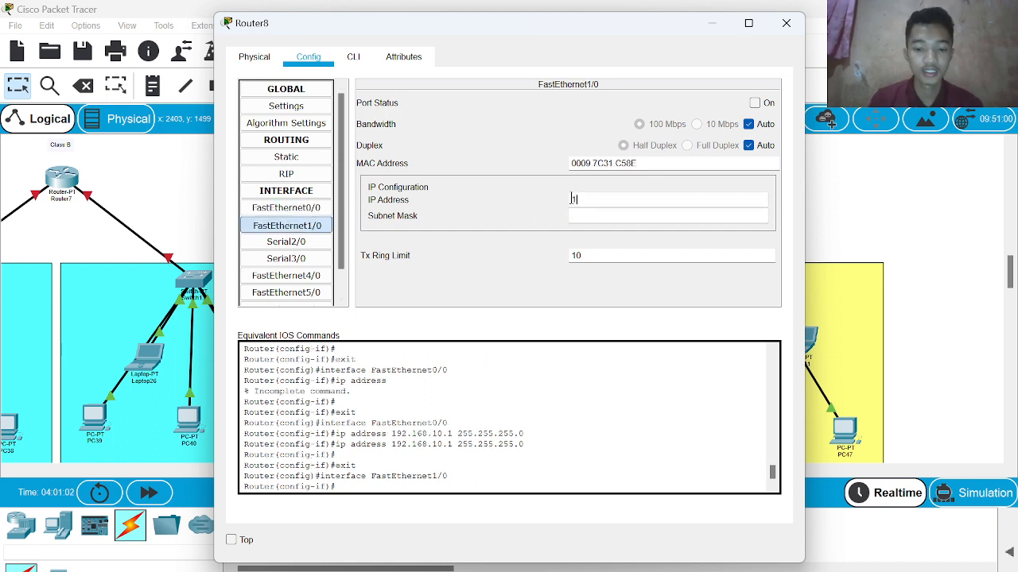
type("92.168.20.1")
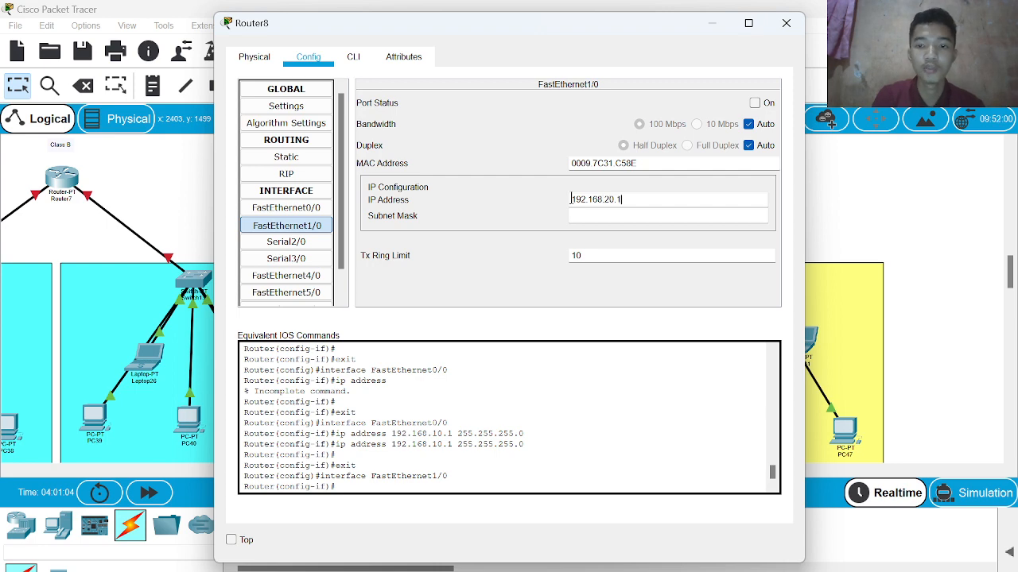
key("Return")
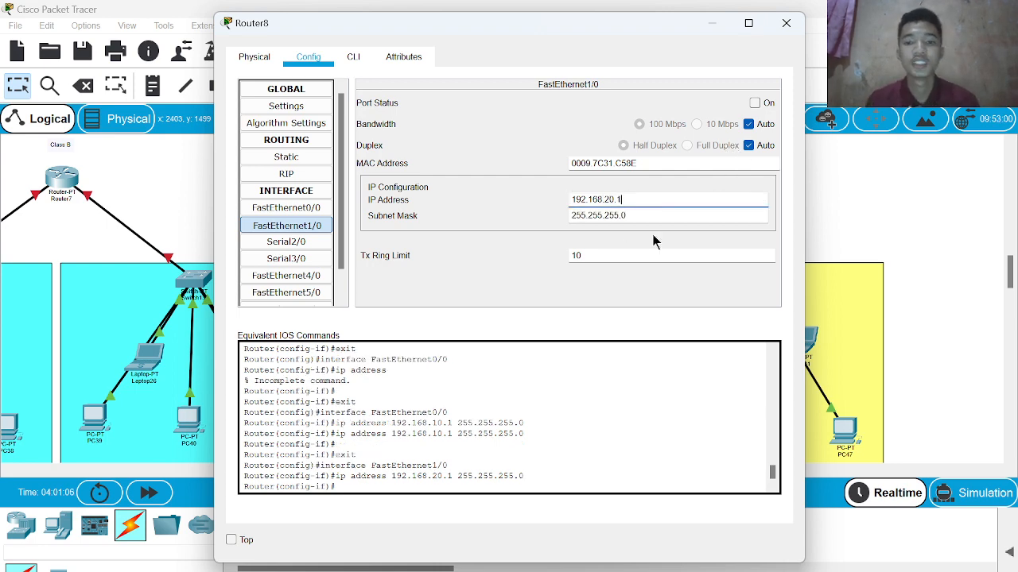
left_click(783, 25)
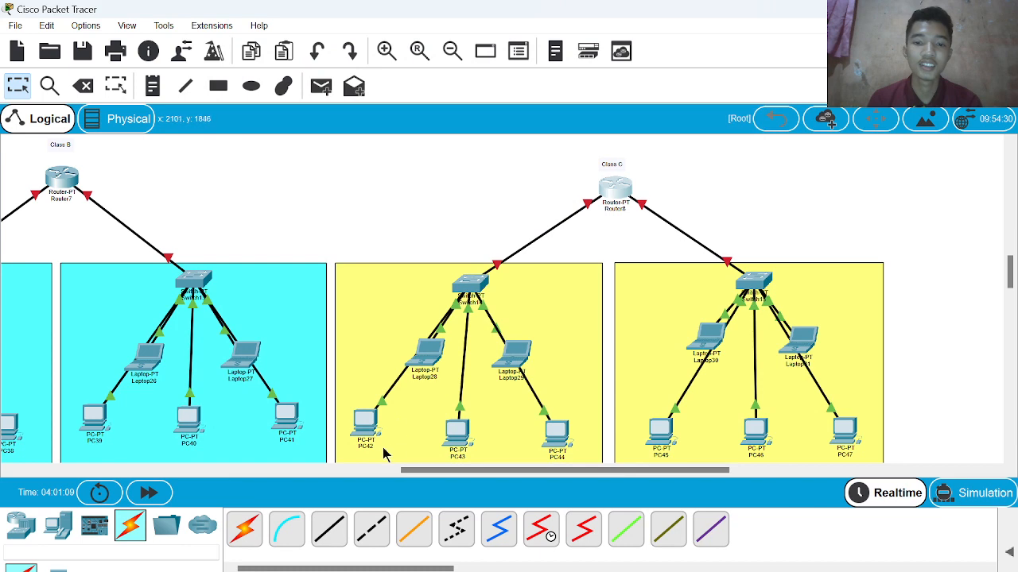
Step: Check the IP address configured on Router8's FastEthernet0/0 interface
left_click(616, 194)
left_click(310, 208)
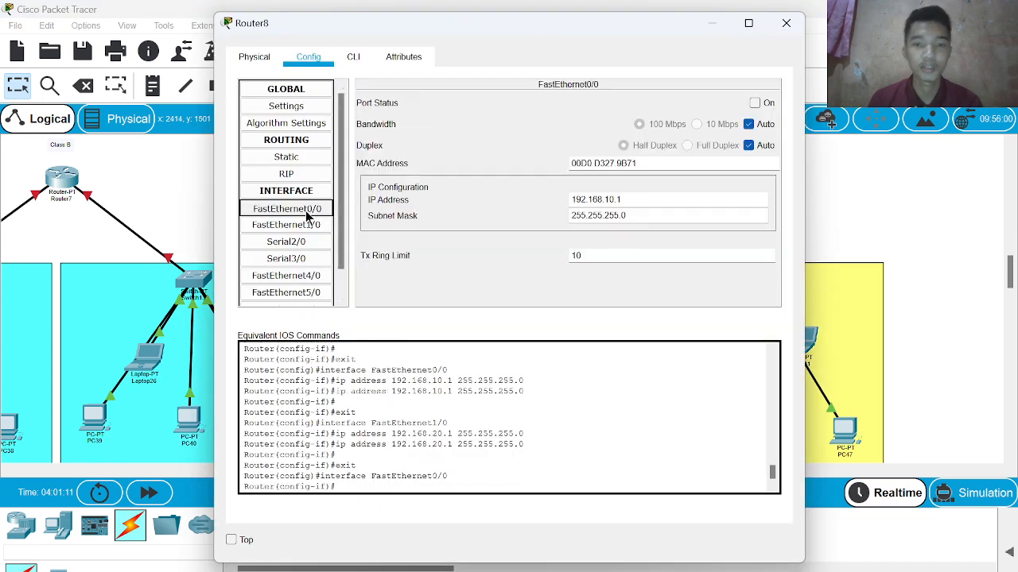
left_click_drag(645, 197, 570, 203)
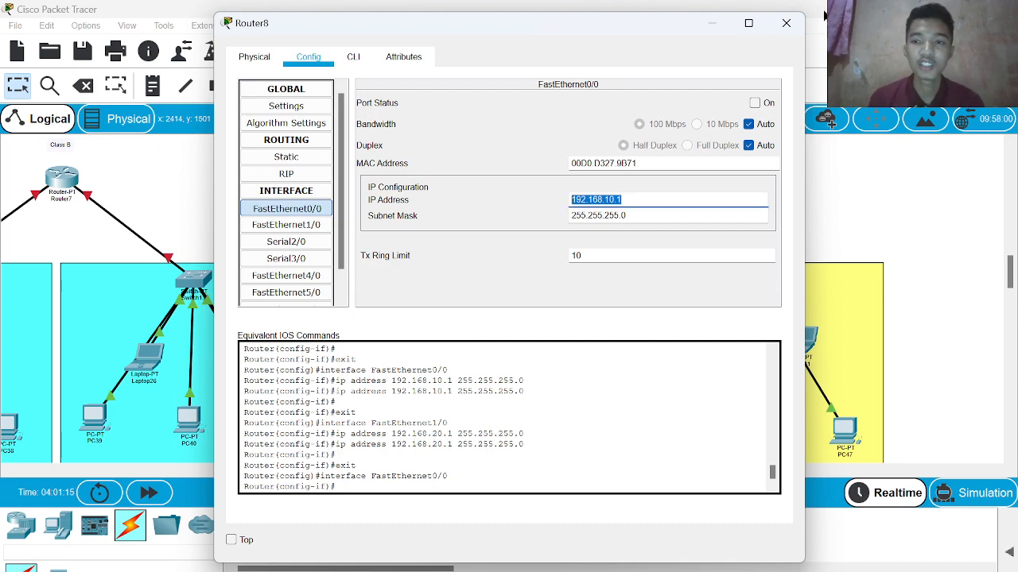
left_click(785, 23)
Step: Set PC42's default gateway to 192.168.10.1 in its IP configuration
scroll(578, 272, "down", 2)
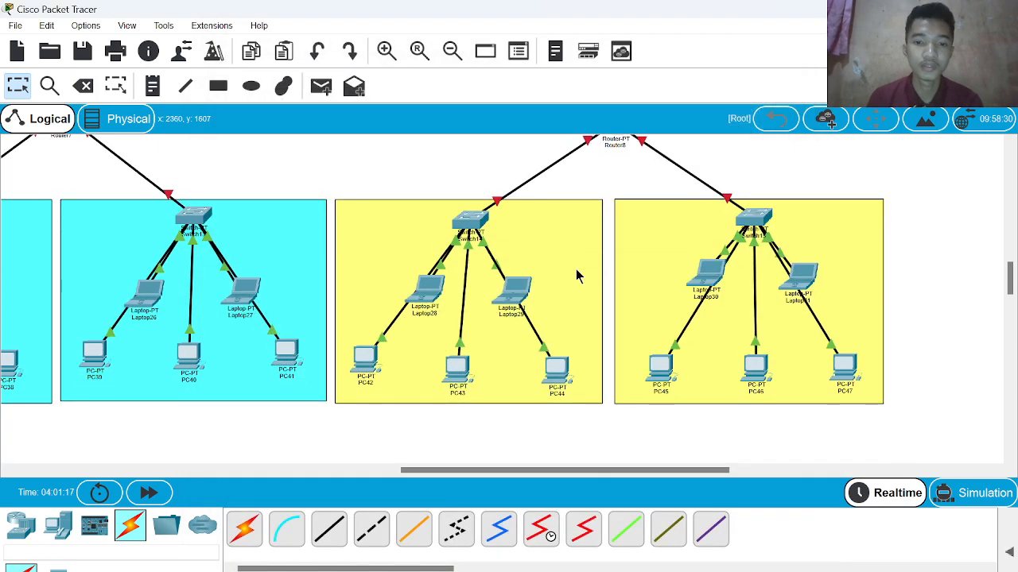
left_click(365, 358)
left_click(360, 62)
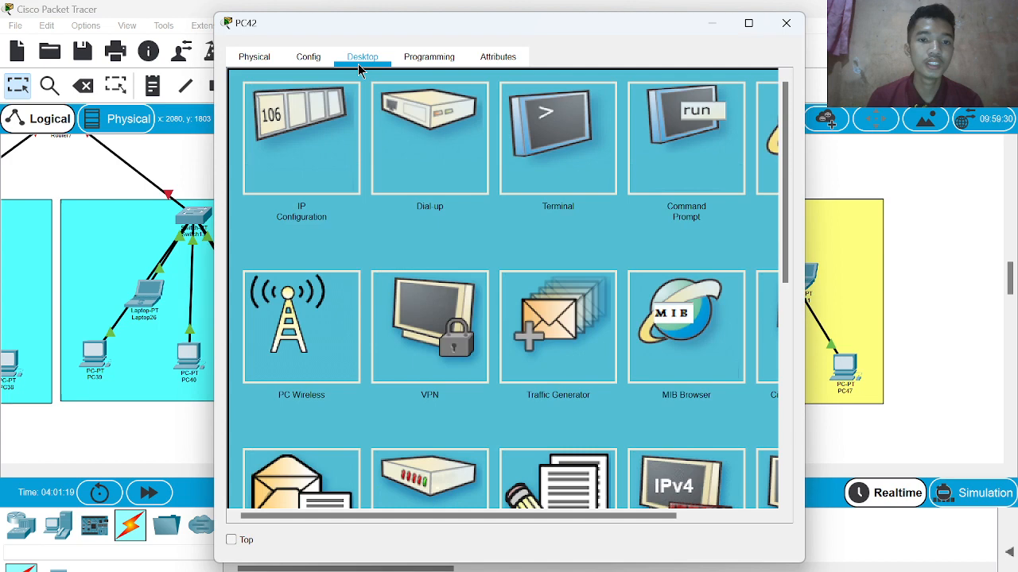
left_click(309, 115)
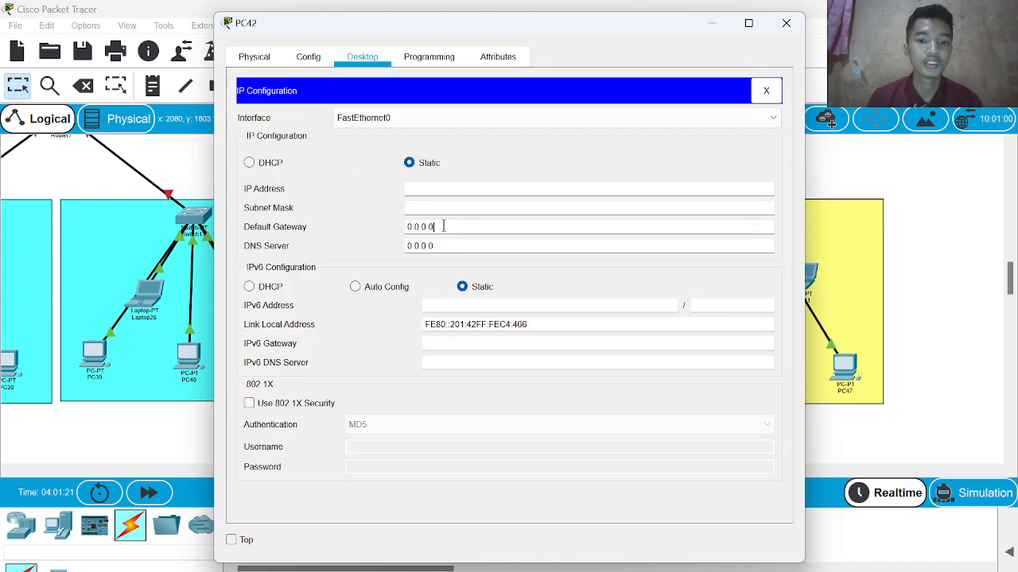
key("BackSpace")
key("BackSpace")
key("BackSpace")
key("BackSpace")
key("BackSpace")
key("BackSpace")
key("BackSpace")
type("192.168.10.1")
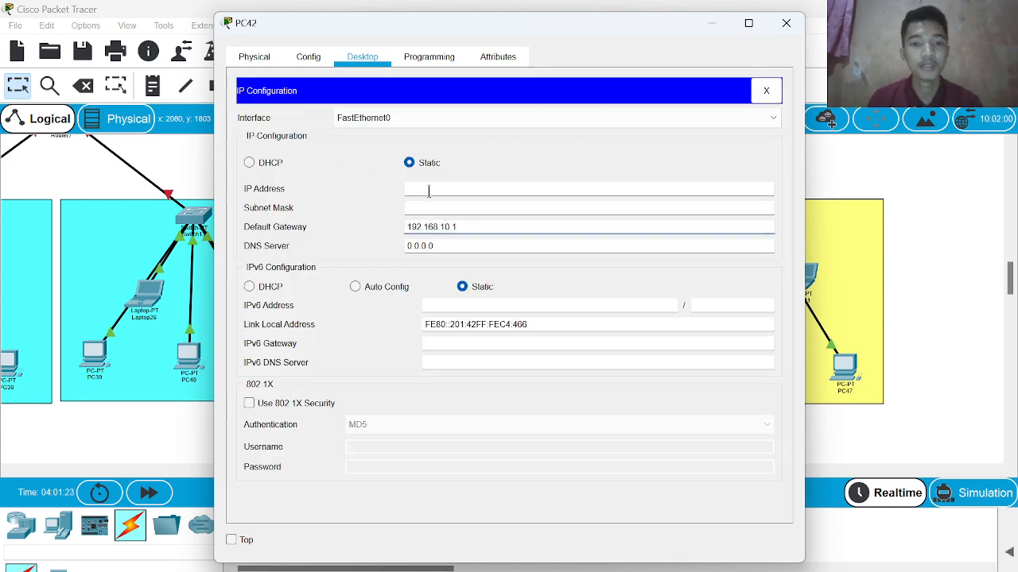
Step: Give PC42 the static IP address 192.168.10.2 with subnet mask 255.255.255.0
left_click(429, 191)
type("192.168.10.2")
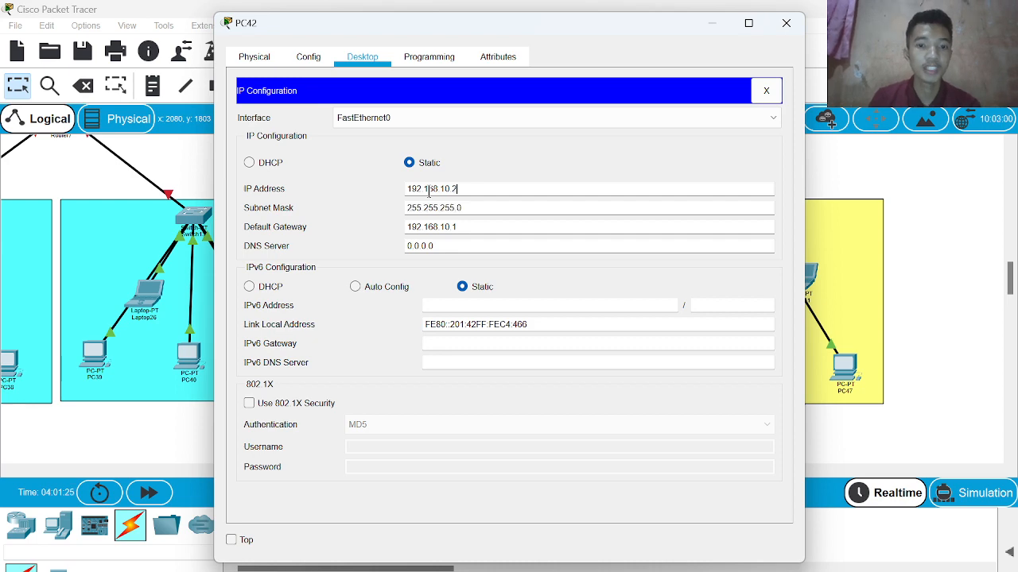
left_click(786, 23)
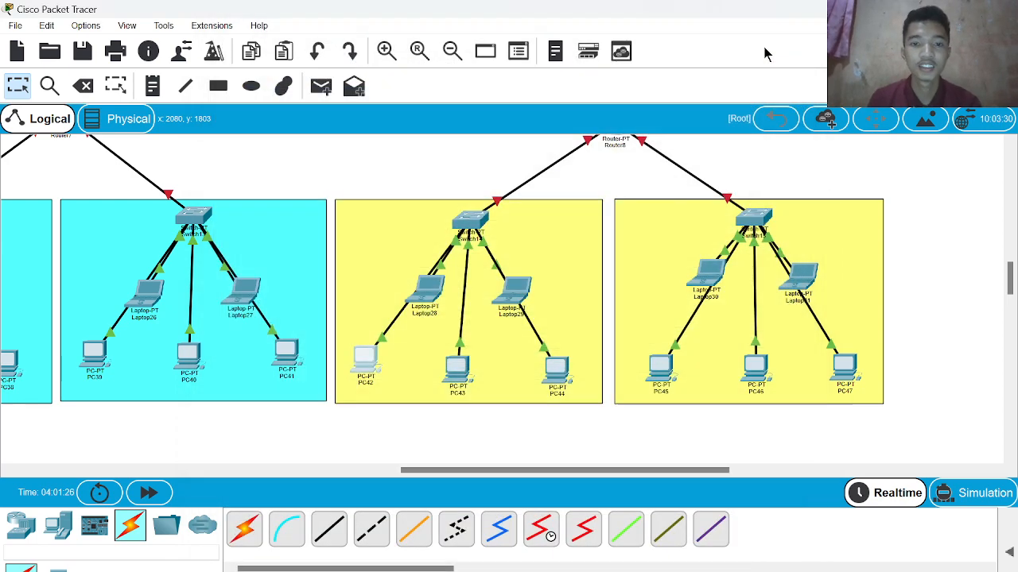
Step: Set Laptop28's default gateway to 192.168.10.1 in its IP configuration
left_click(428, 288)
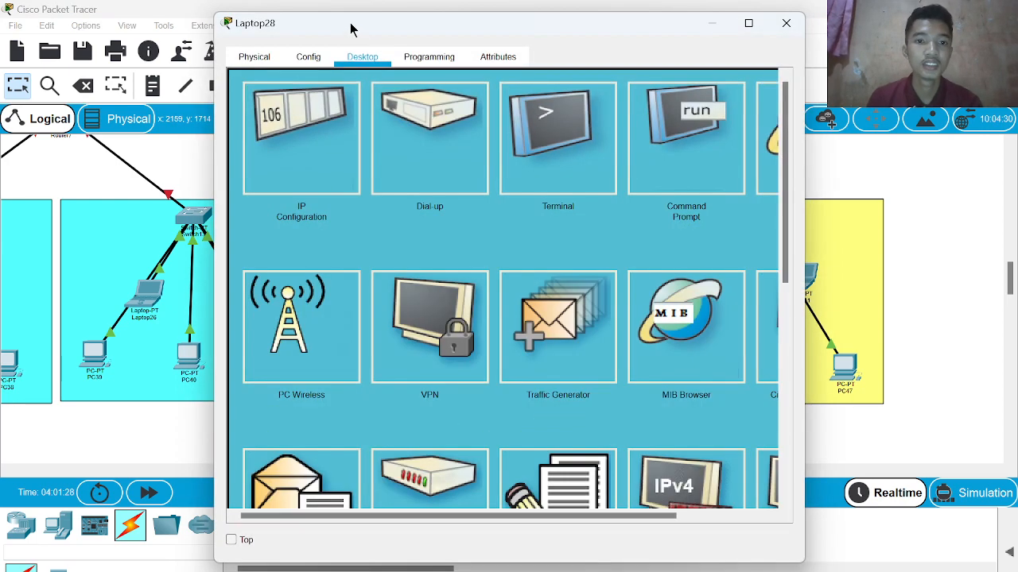
left_click(335, 123)
left_click(445, 227)
key("BackSpace")
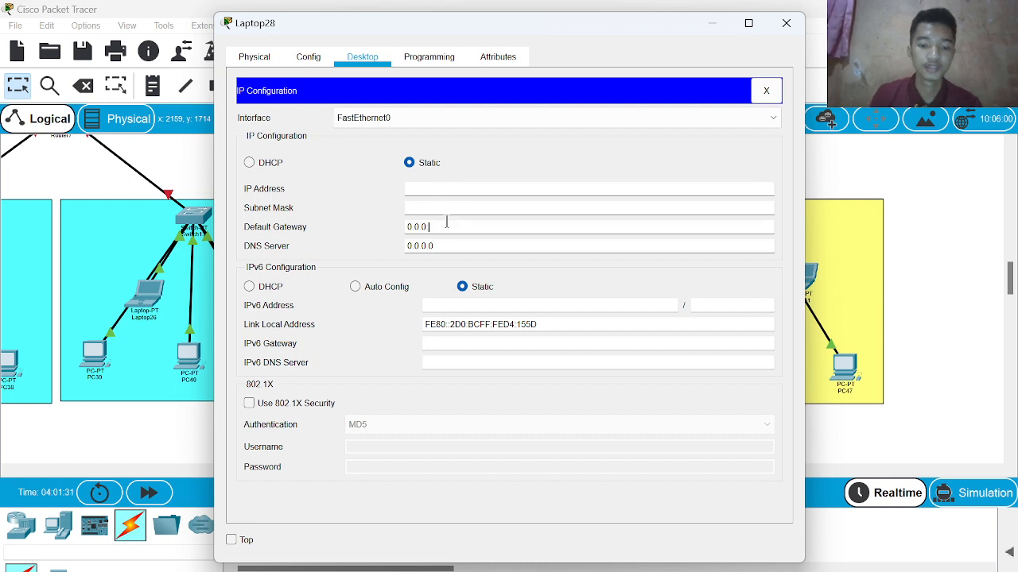
key("BackSpace")
key("BackSpace")
key("BackSpace")
key("BackSpace")
key("BackSpace")
type("192.168.10.1")
Step: Give Laptop28 the static IP address 192.168.10.3 with subnet mask 255.255.255.0
left_click(430, 188)
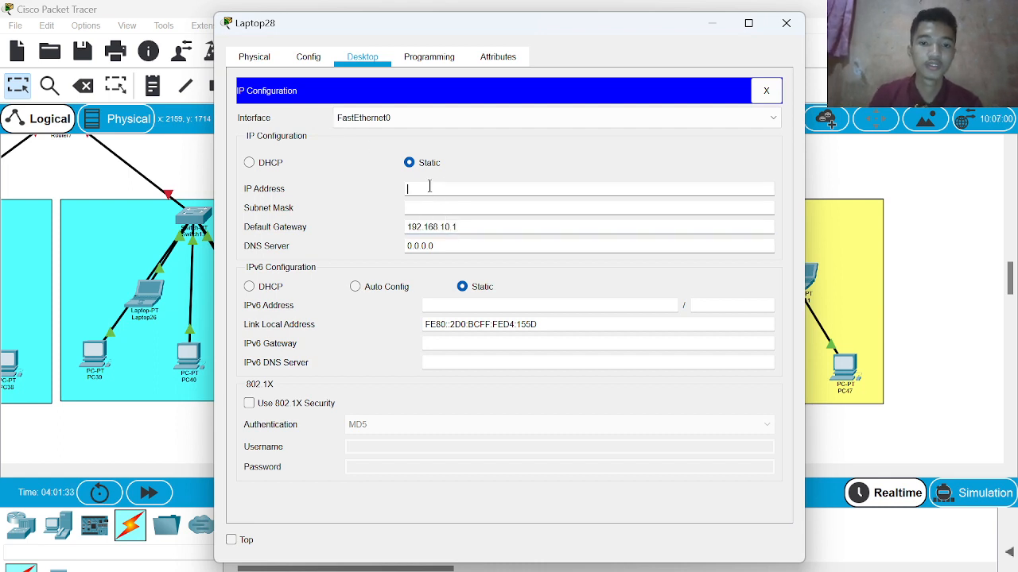
type("192.168.10.3")
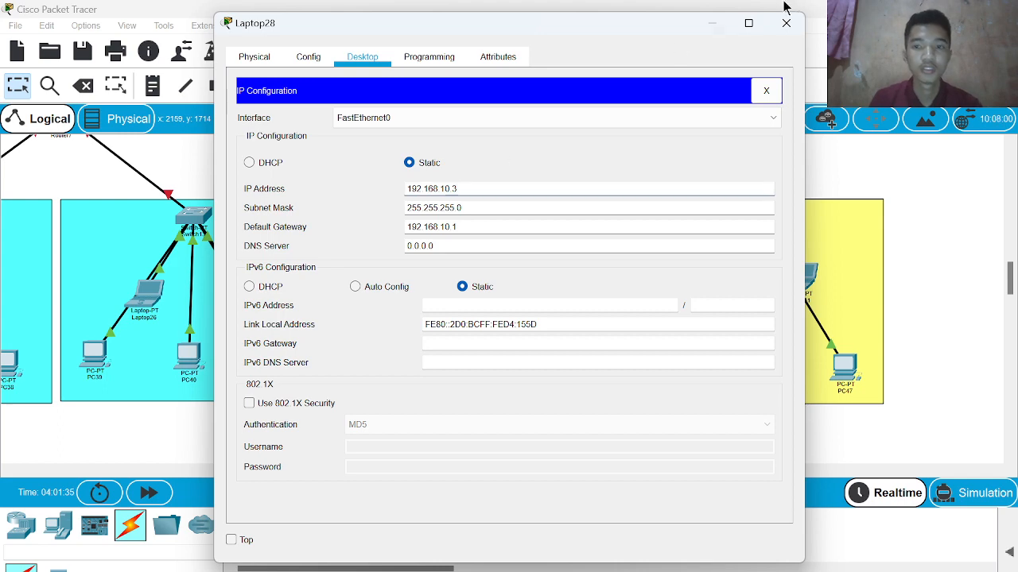
left_click(785, 23)
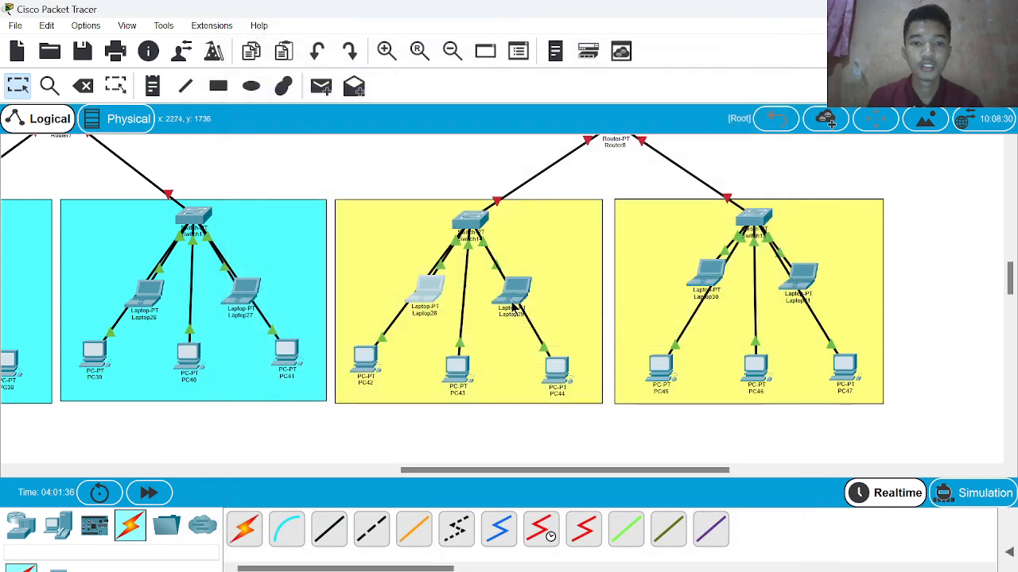
Step: Set PC43's default gateway to 192.168.10.1 in its IP configuration
left_click(456, 366)
left_click(309, 57)
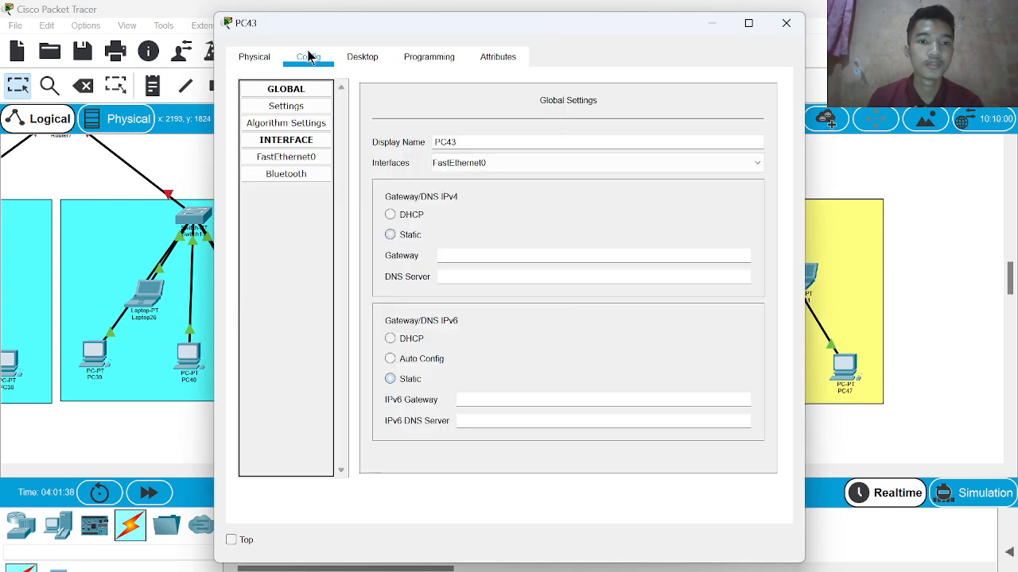
left_click(310, 158)
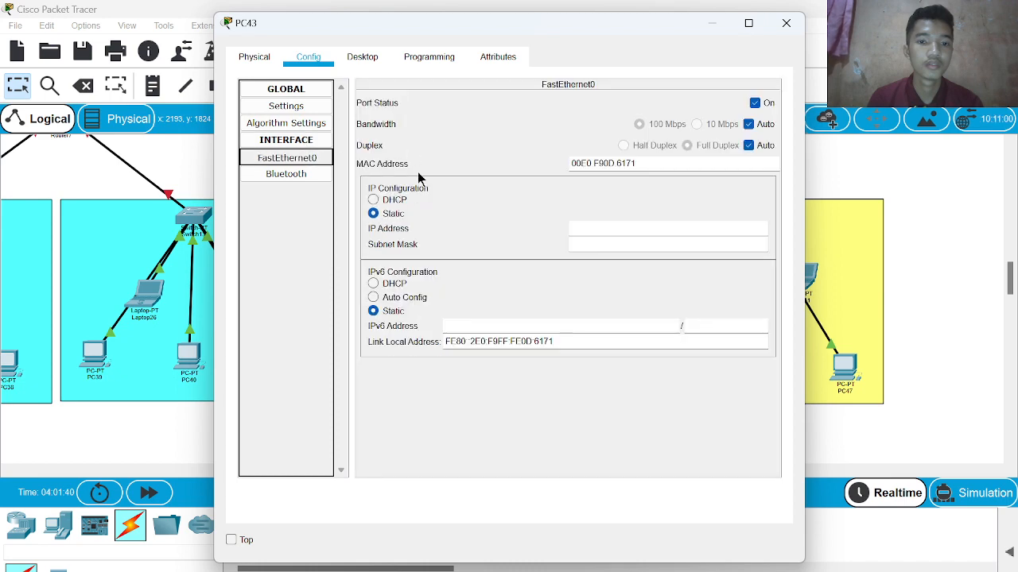
left_click(369, 61)
left_click(279, 162)
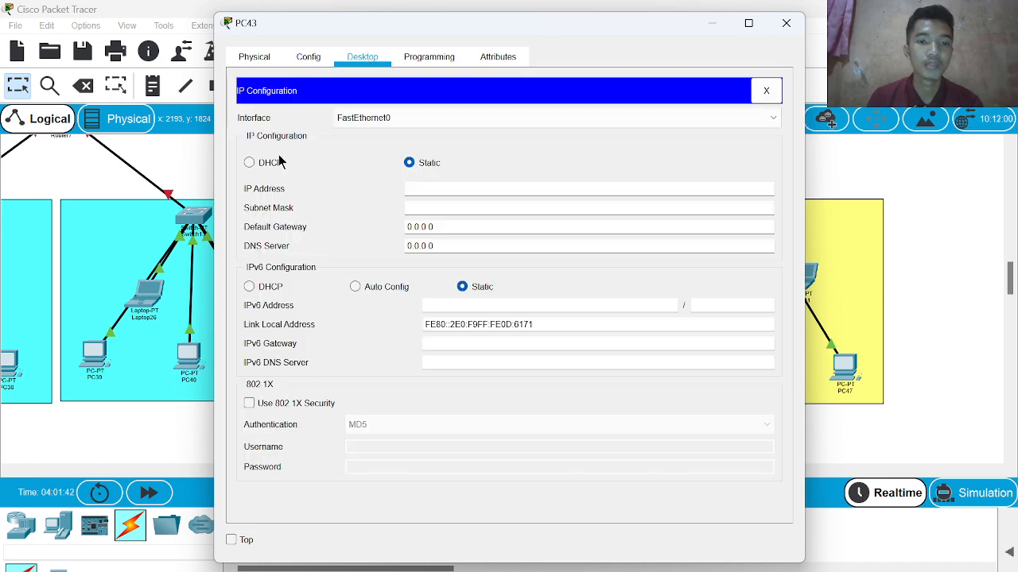
left_click(462, 224)
key("BackSpace")
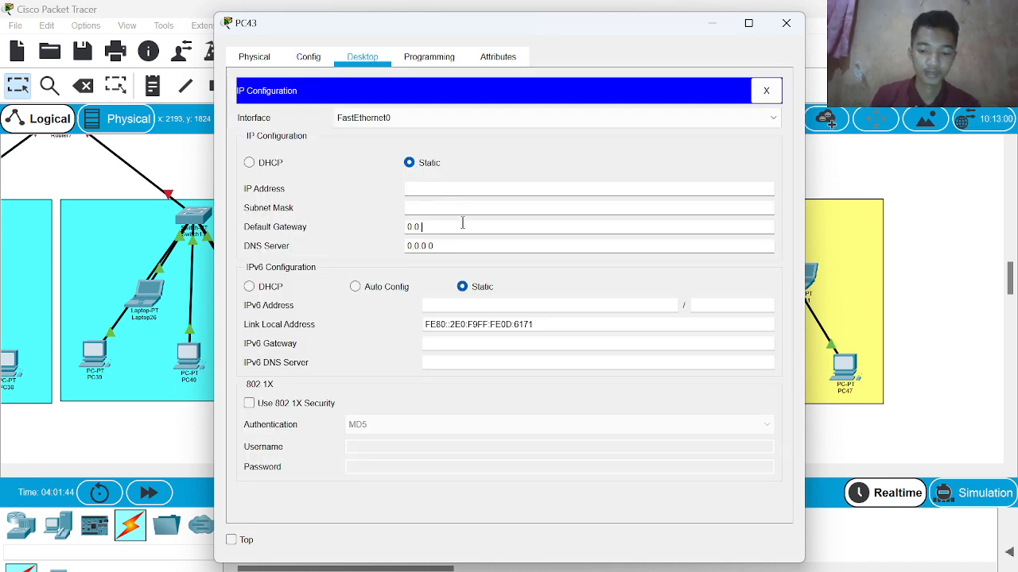
key("BackSpace")
key("BackSpace")
key("BackSpace")
key("BackSpace")
key("BackSpace")
type("192.168.10.1")
Step: Give PC43 the static IP address 192.168.10.4 with subnet mask 255.255.255.0
left_click(428, 189)
type("192.168.10.1")
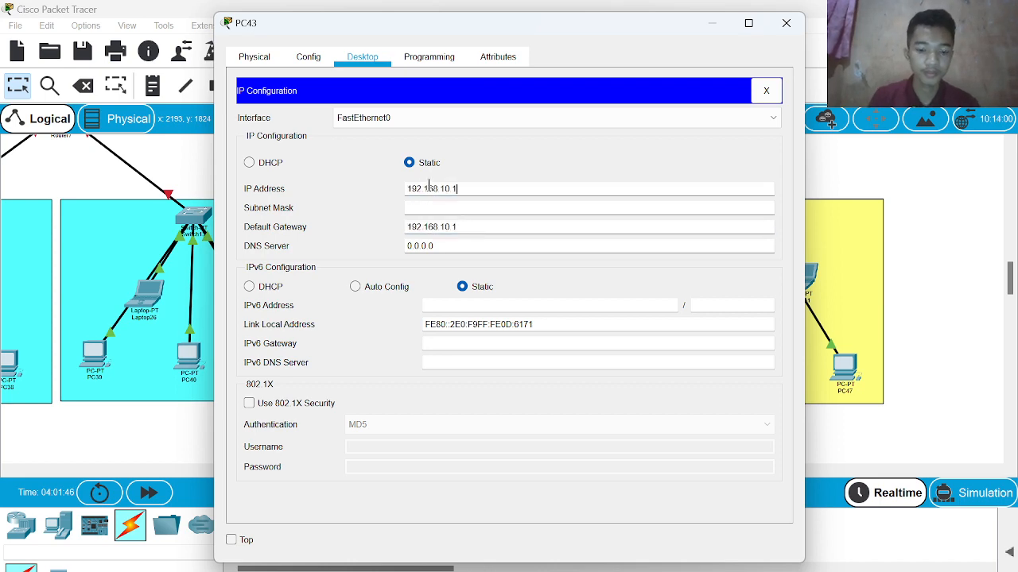
key("BackSpace")
type("4")
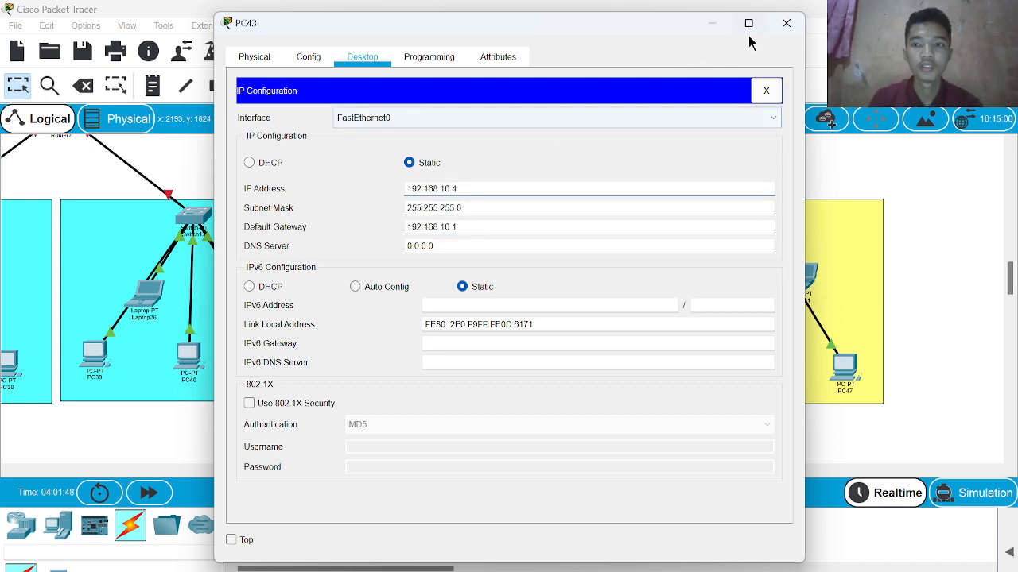
left_click(786, 23)
Step: Set Laptop29's default gateway to 192.168.10.1 in its IP configuration
left_click(517, 305)
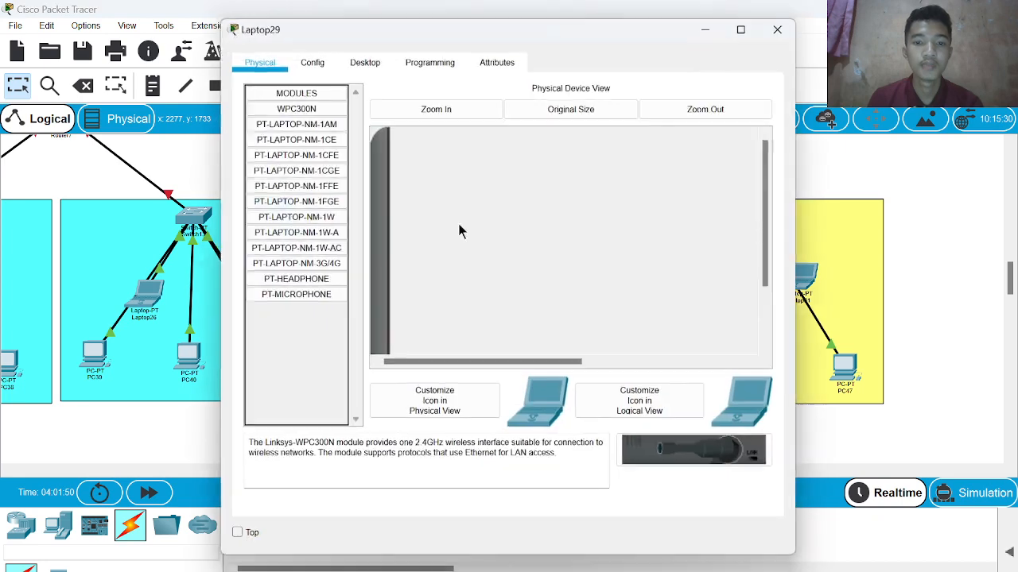
left_click(362, 57)
left_click(306, 136)
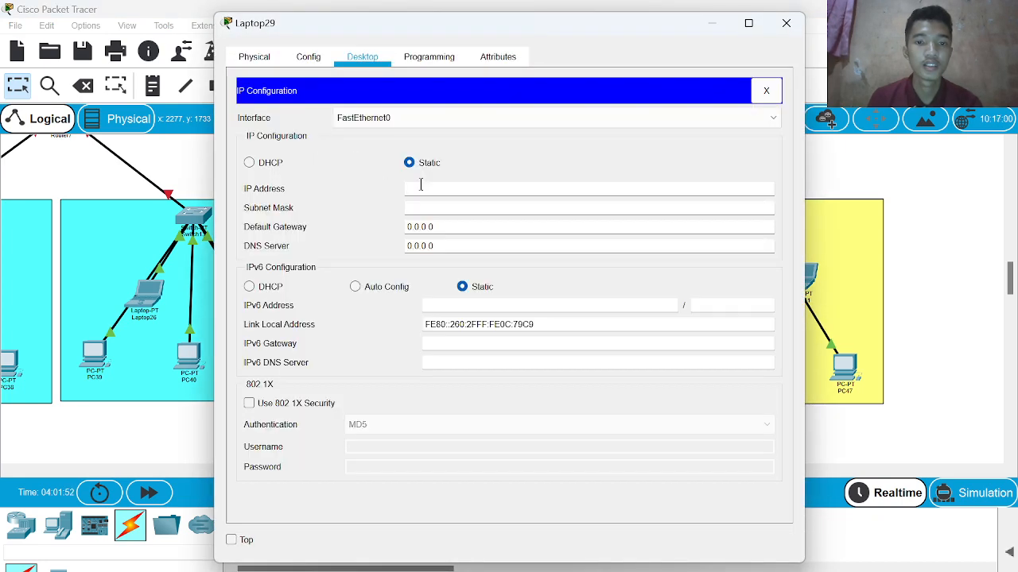
left_click(465, 219)
key("BackSpace")
key("BackSpace")
key("BackSpace")
key("BackSpace")
key("BackSpace")
key("BackSpace")
key("BackSpace")
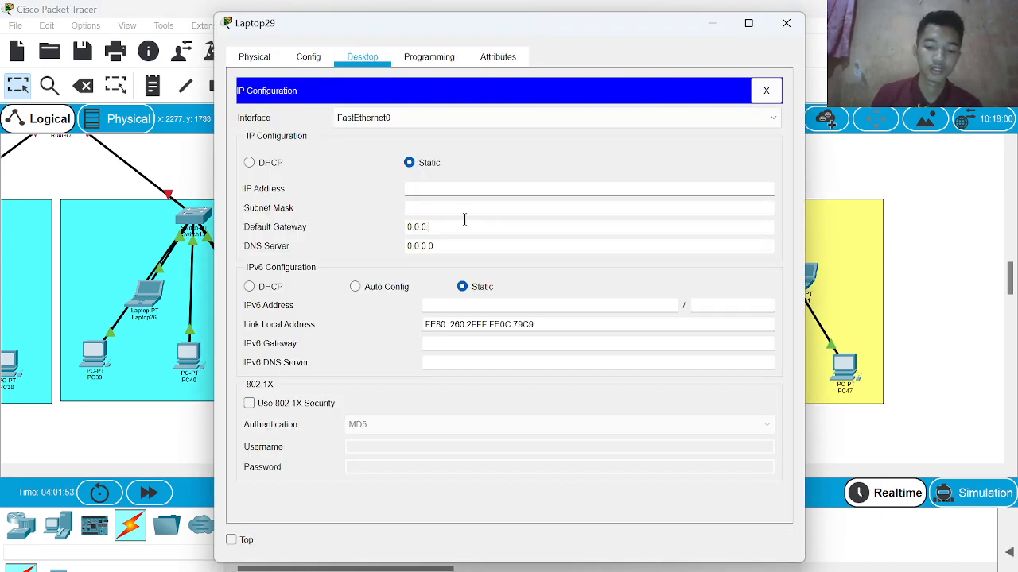
type("192.168.10.1")
Step: Give Laptop29 the static IP address 192.168.10.5 with subnet mask 255.255.255.0
left_click(492, 188)
type("192.168.10.5")
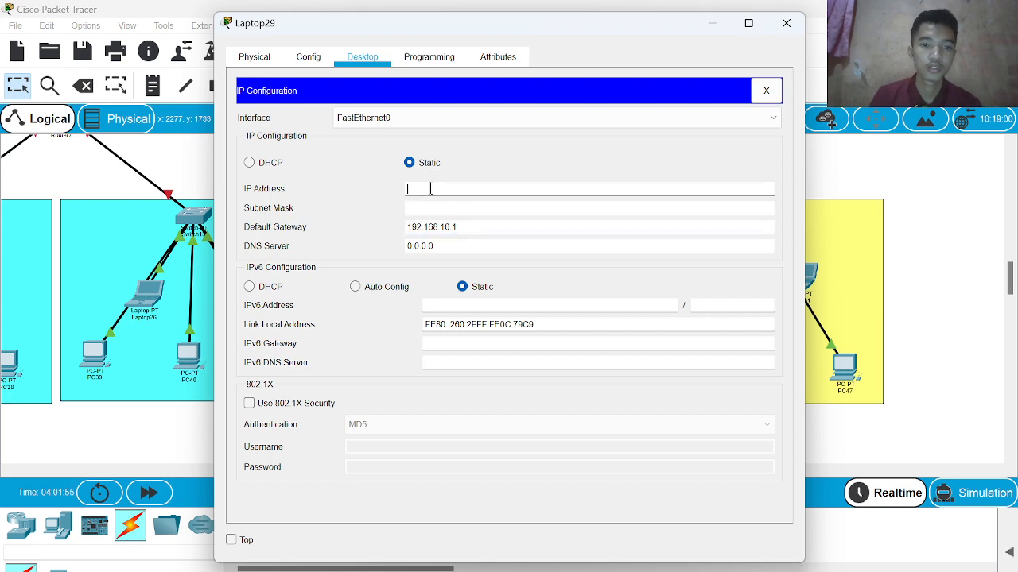
key("Tab")
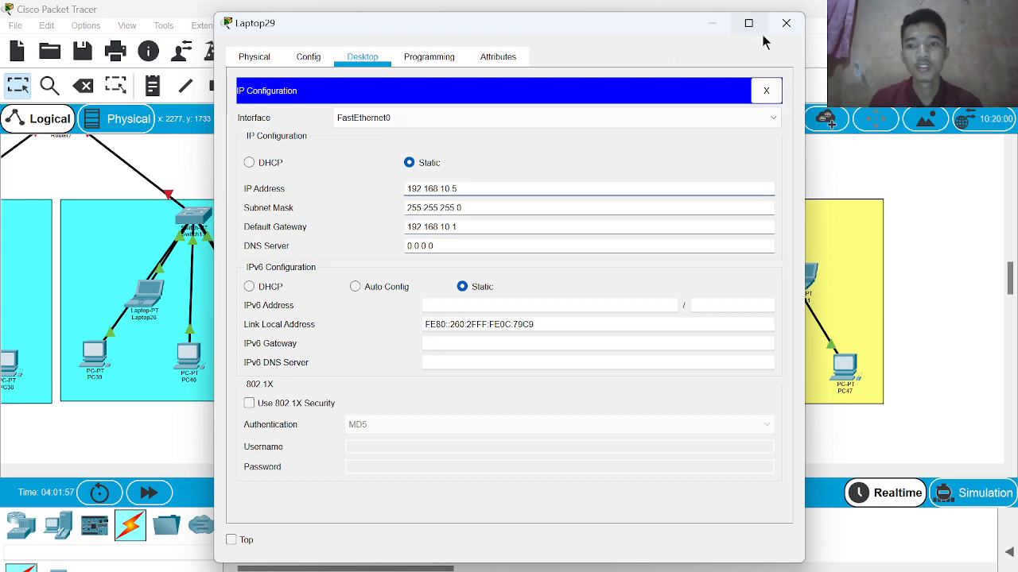
left_click(787, 23)
Step: Set PC44's default gateway to 192.168.10.1 in its IP configuration
left_click(561, 365)
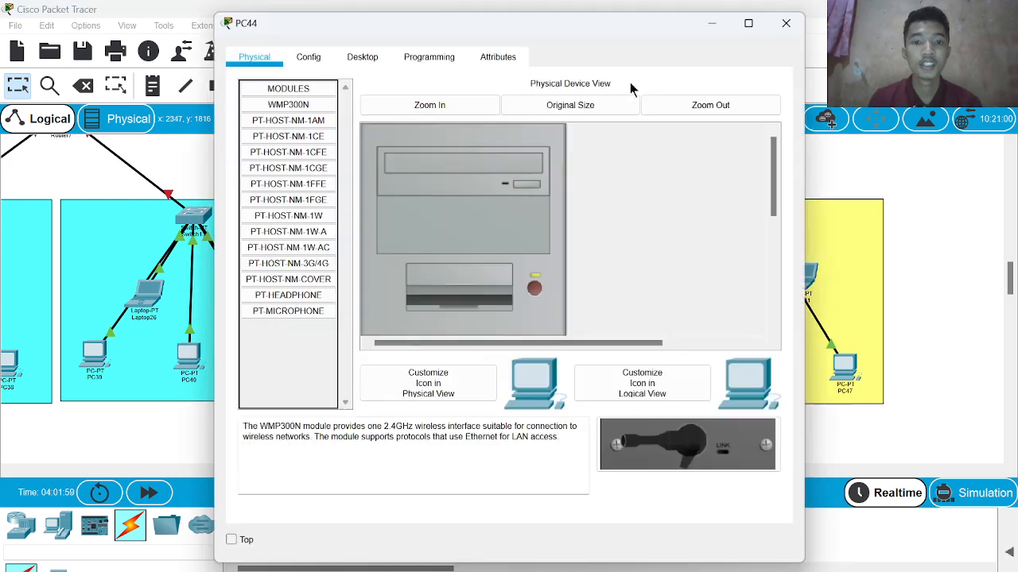
left_click(318, 62)
left_click(350, 63)
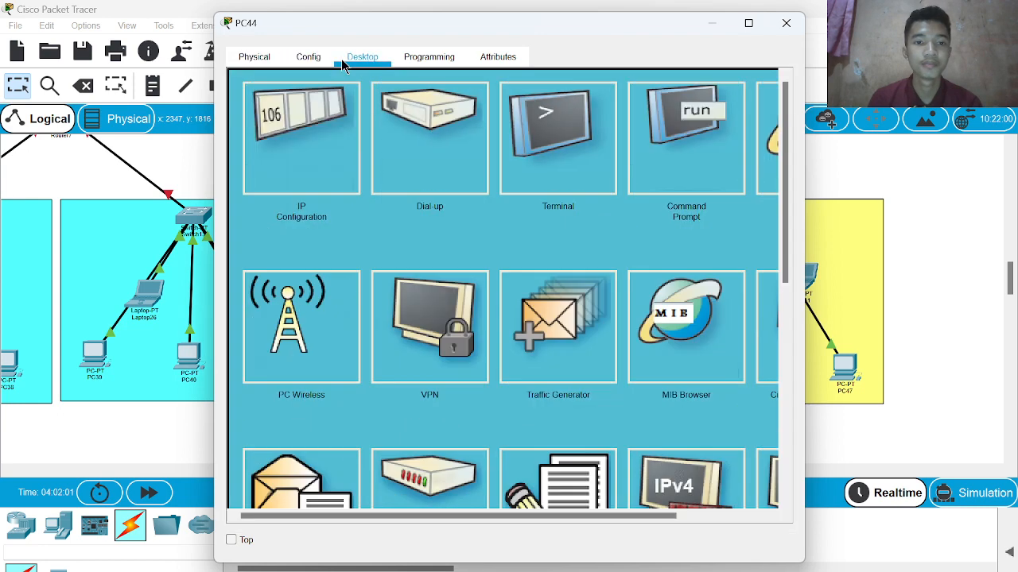
left_click(302, 149)
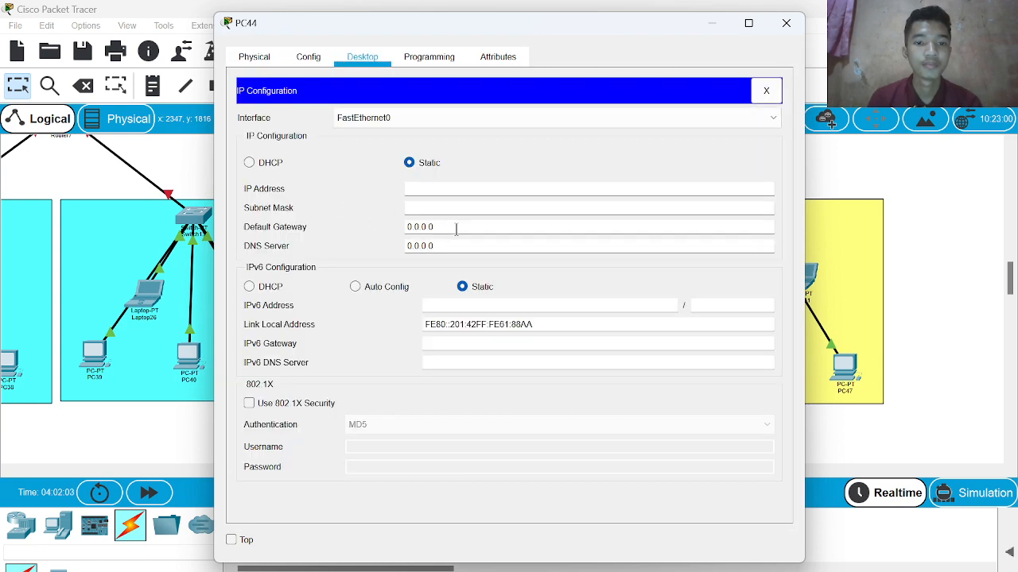
left_click(455, 229)
key("BackSpace")
key("BackSpace")
key("BackSpace")
key("BackSpace")
key("BackSpace")
key("BackSpace")
key("BackSpace")
type("192.168.10.1")
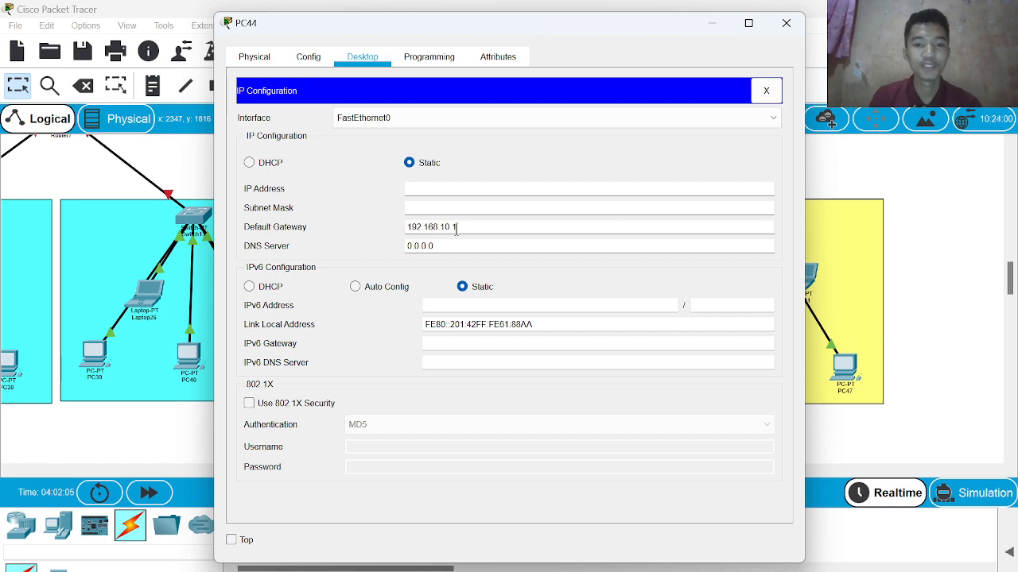
Step: Give PC44 the static IP address 192.168.10.6 with subnet mask 255.255.255.0
left_click(427, 188)
type("192.168.10.")
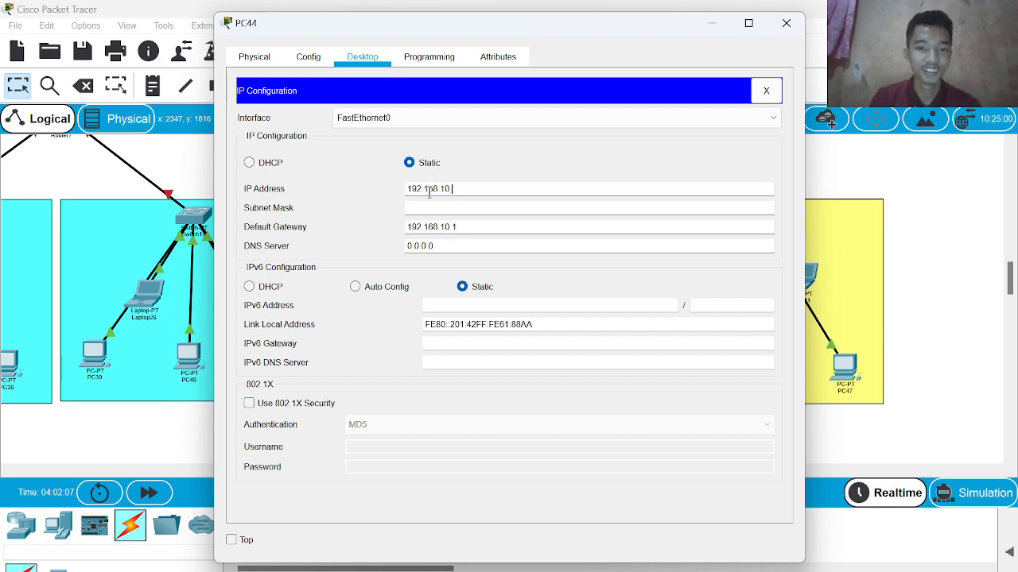
type("6")
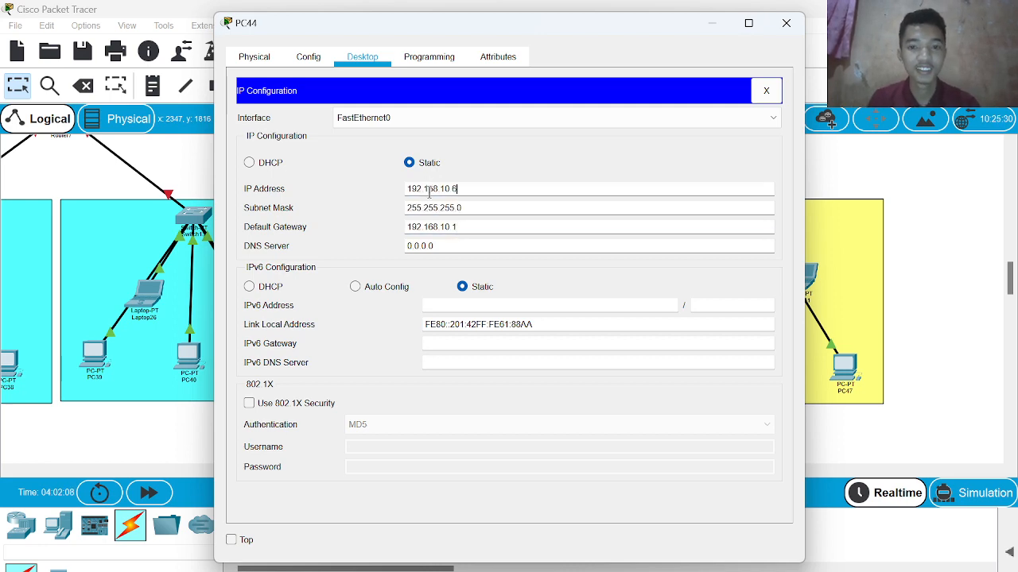
left_click(787, 23)
Step: Copy the IP address of Router8's FastEthernet1/0 interface for use as the second yellow network's gateway
scroll(711, 250, "left", 3)
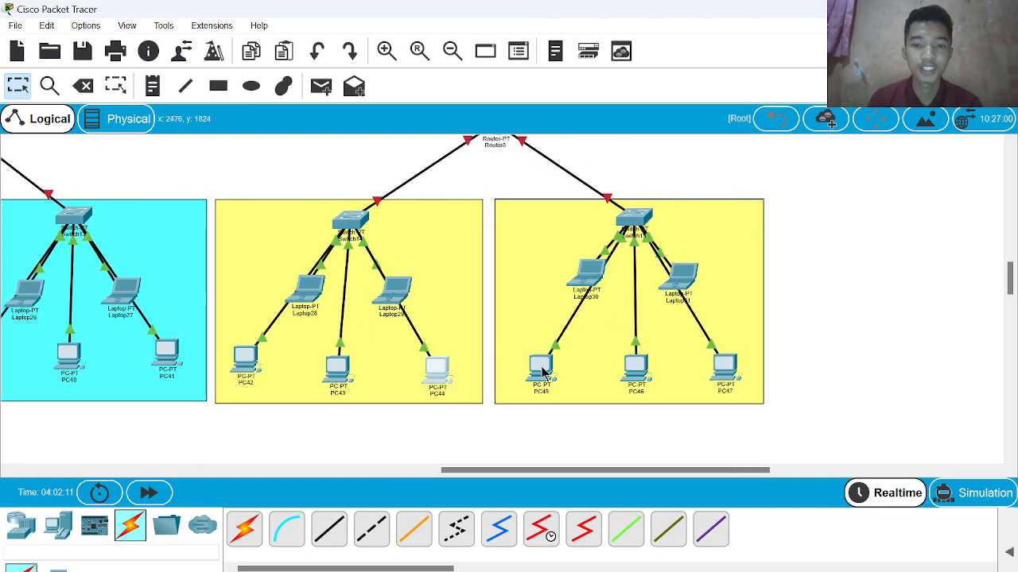
left_click(542, 372)
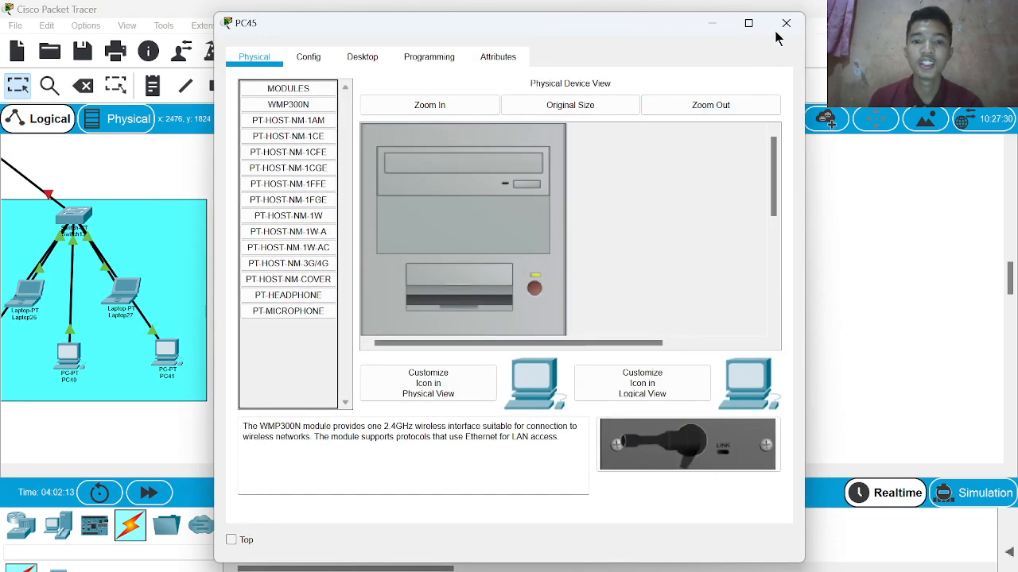
left_click(786, 23)
scroll(658, 196, "up", 1)
left_click(495, 152)
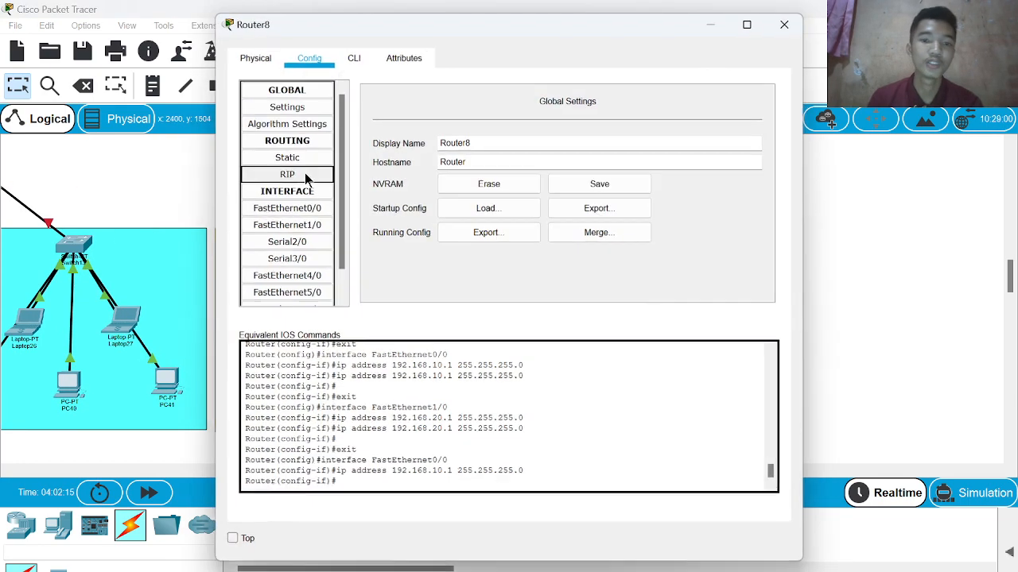
left_click(295, 211)
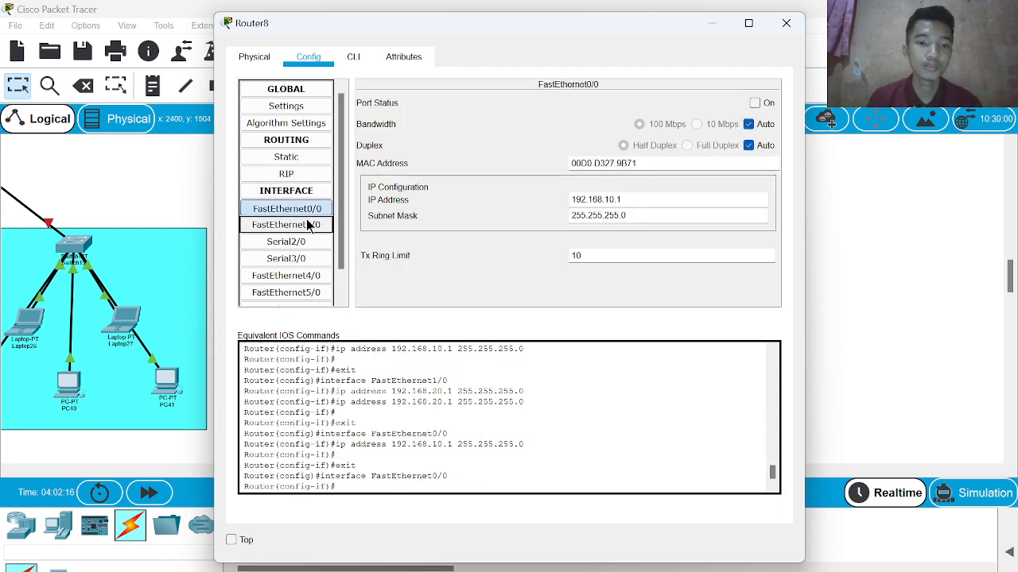
left_click(309, 226)
left_click_drag(635, 200, 562, 200)
key("ctrl+c")
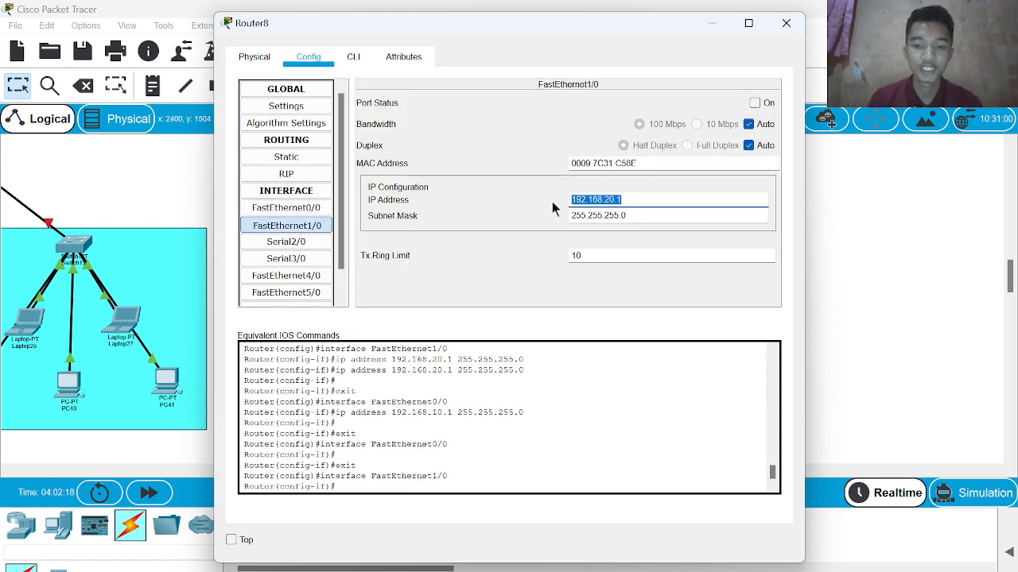
left_click(785, 23)
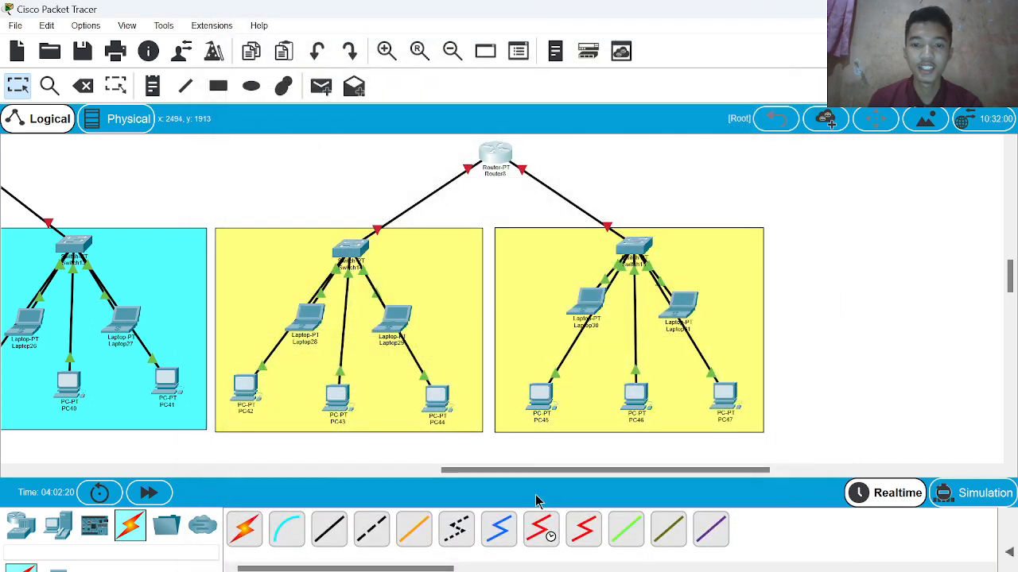
Step: Set PC45's default gateway to 192.168.20.1 in its IP configuration
left_click(540, 396)
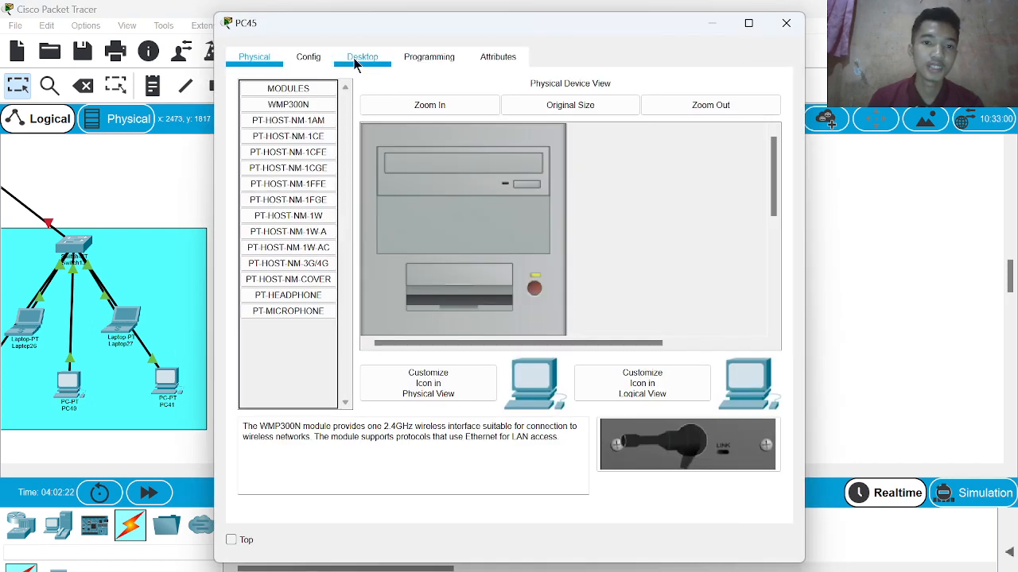
left_click(362, 57)
left_click(282, 132)
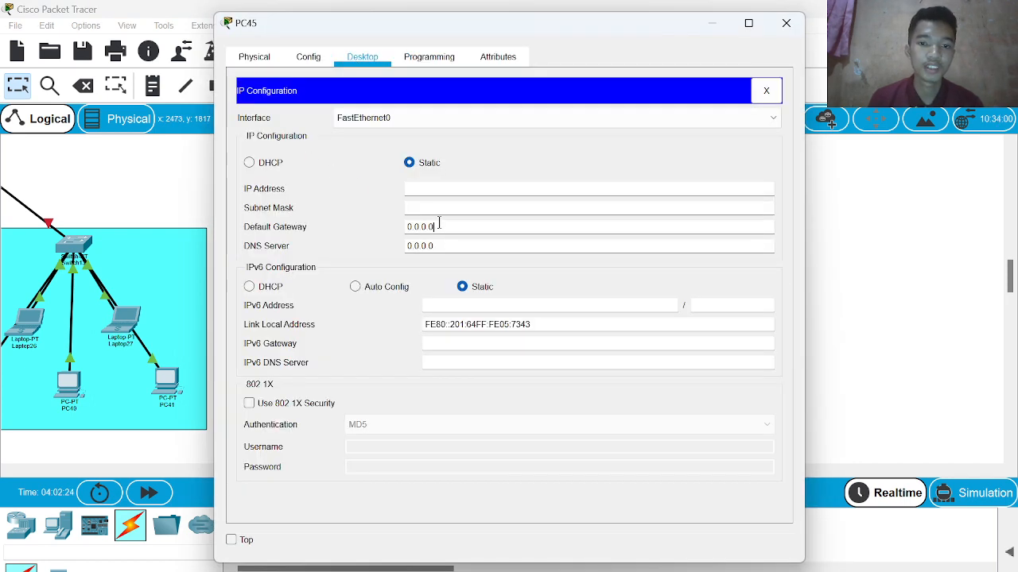
key("BackSpace")
key("BackSpace")
key("BackSpace")
key("BackSpace")
key("BackSpace")
key("BackSpace")
key("BackSpace")
type("192.168.20.1")
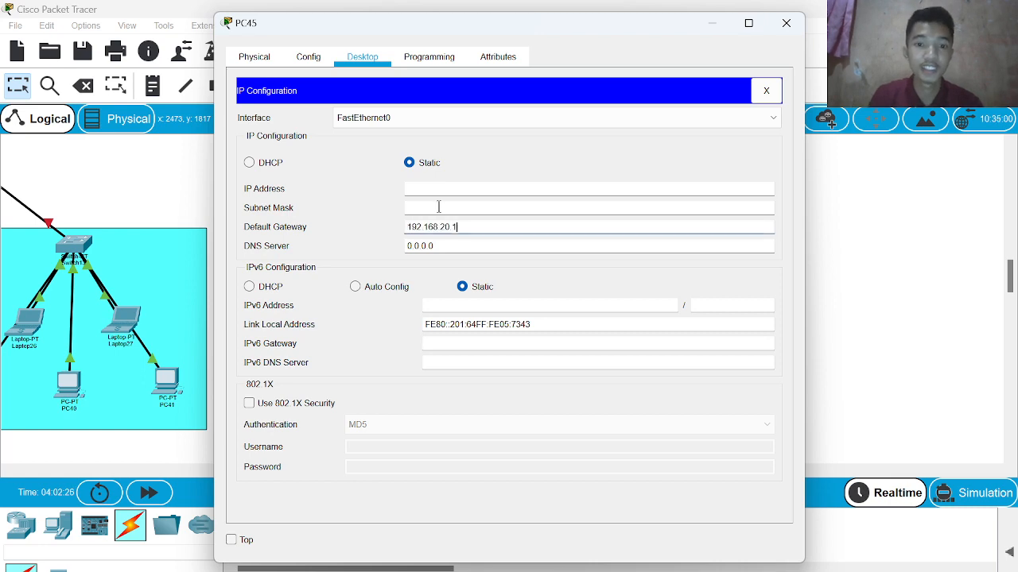
Step: Give PC45 the static IP address 192.168.20.2 with subnet mask 255.255.255.0
left_click(437, 189)
type("192.168.20.2")
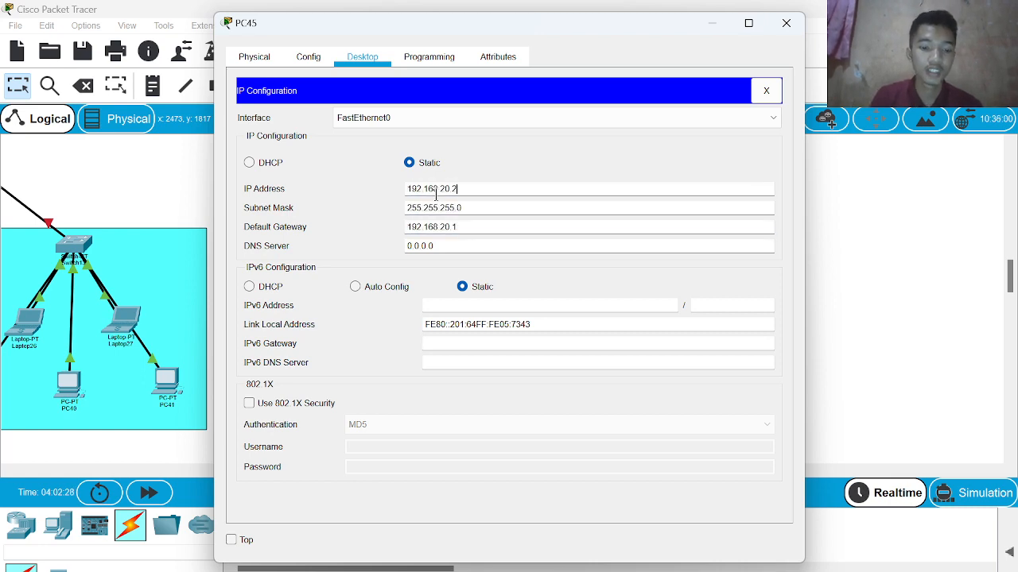
left_click(748, 23)
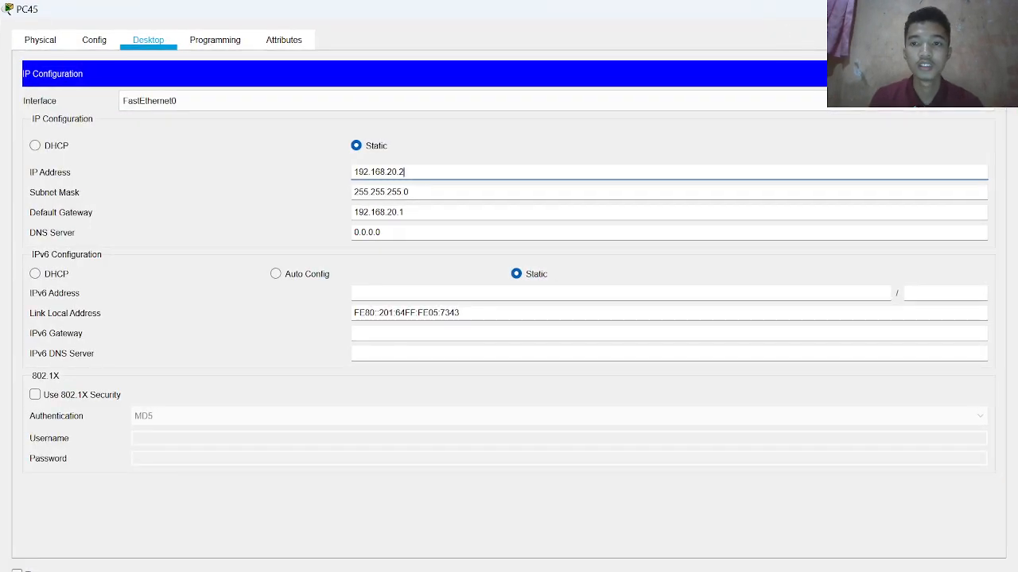
left_click(1000, 9)
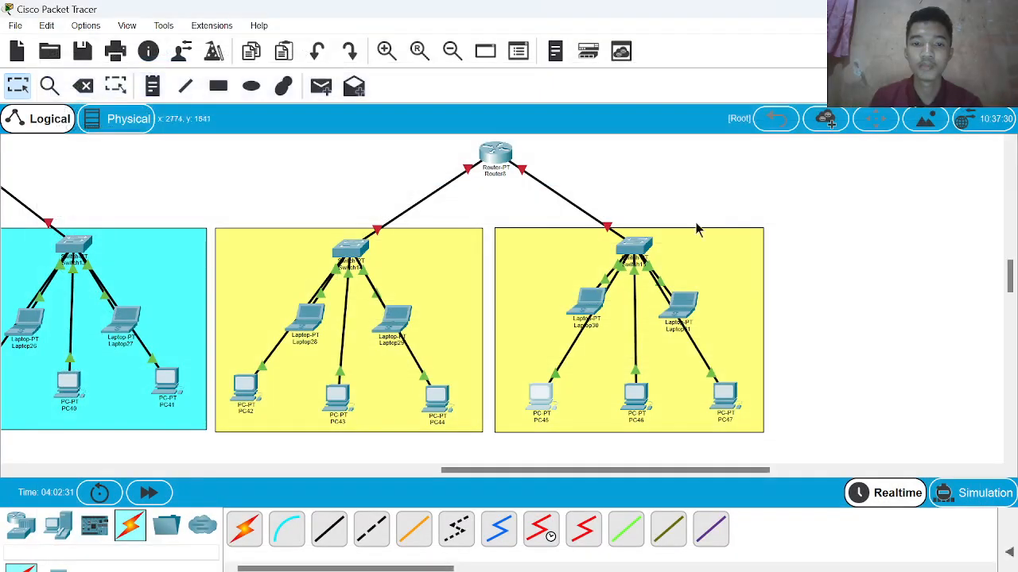
Step: Set Laptop30's default gateway to 192.168.20.1 in its IP configuration
left_click(590, 312)
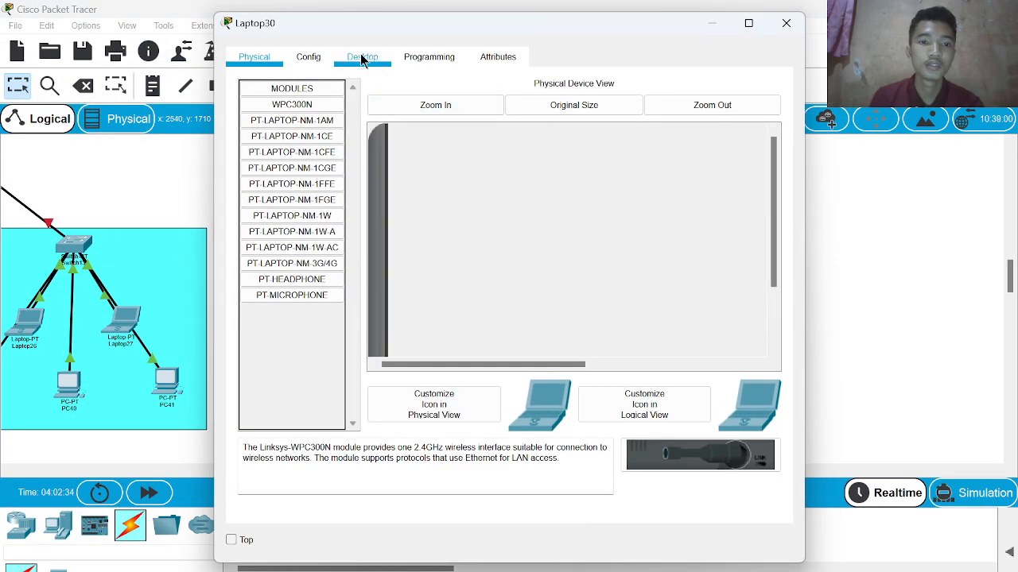
left_click(361, 57)
left_click(285, 138)
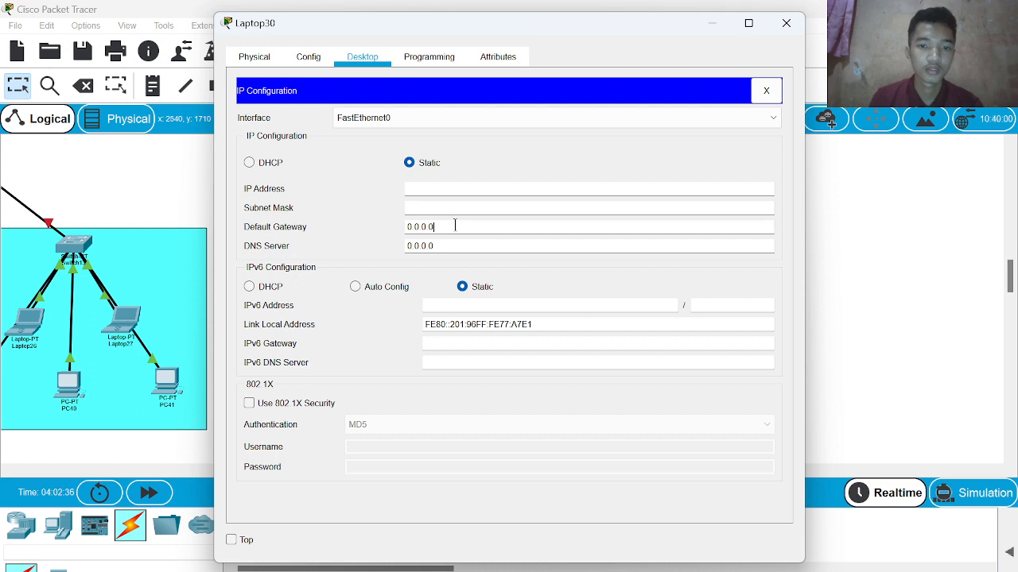
key("BackSpace")
key("ctrl+v")
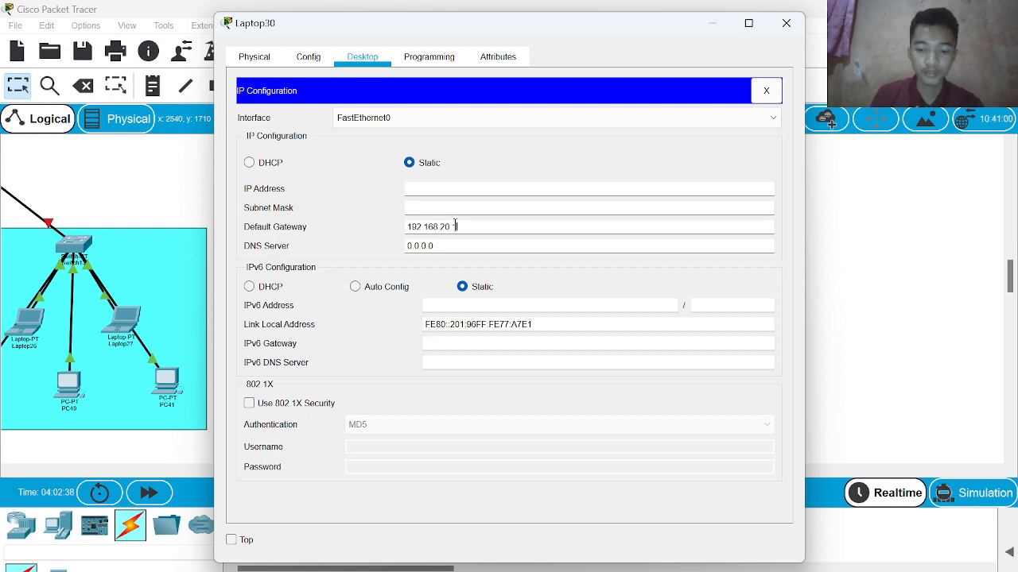
Step: Give Laptop30 the static IP address 192.168.20.3 with subnet mask 255.255.255.0
left_click(431, 191)
key("ctrl+v")
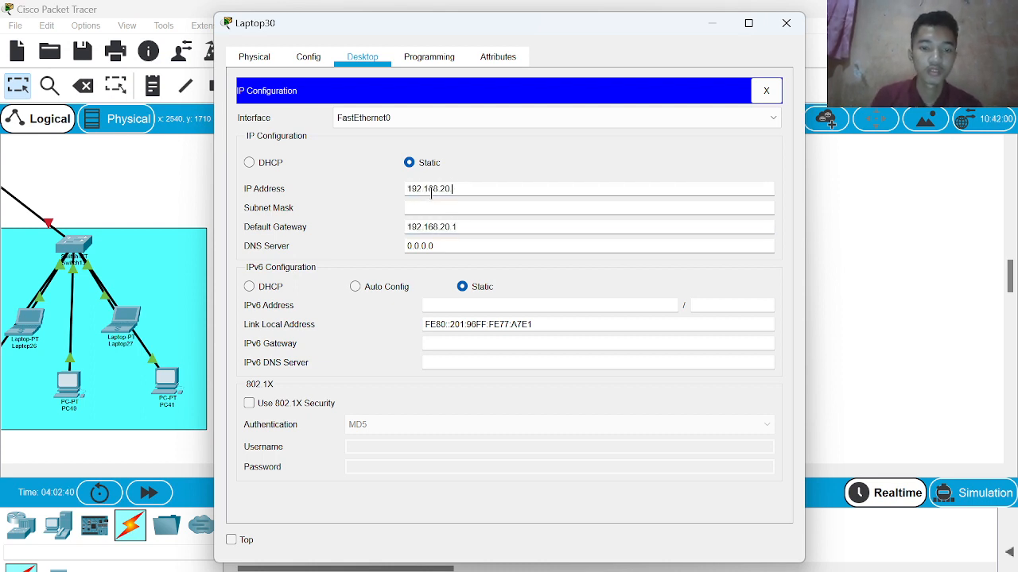
key("BackSpace")
type("3")
left_click(786, 23)
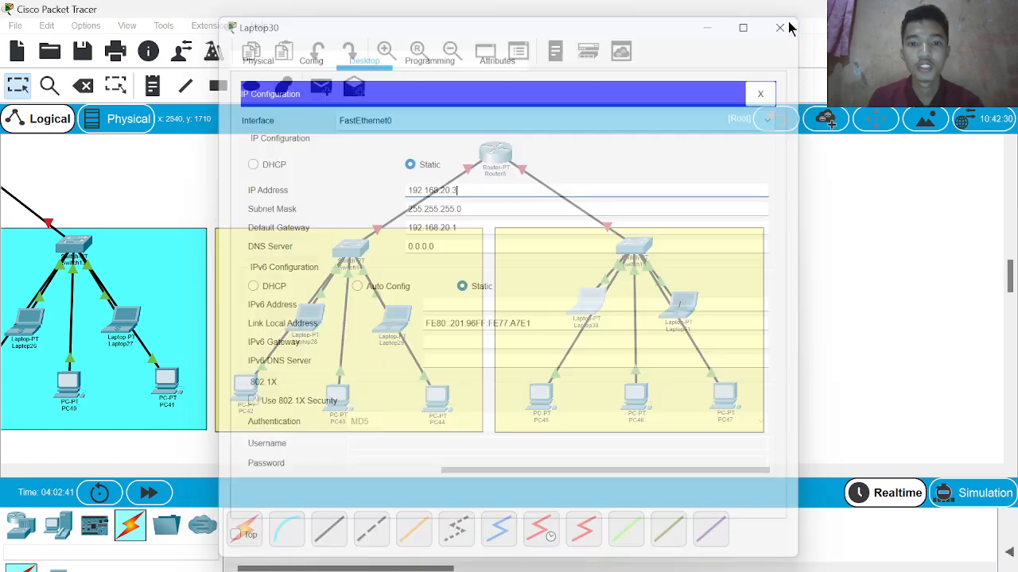
Step: Set PC46's default gateway to 192.168.20.1 in its IP configuration
left_click(634, 398)
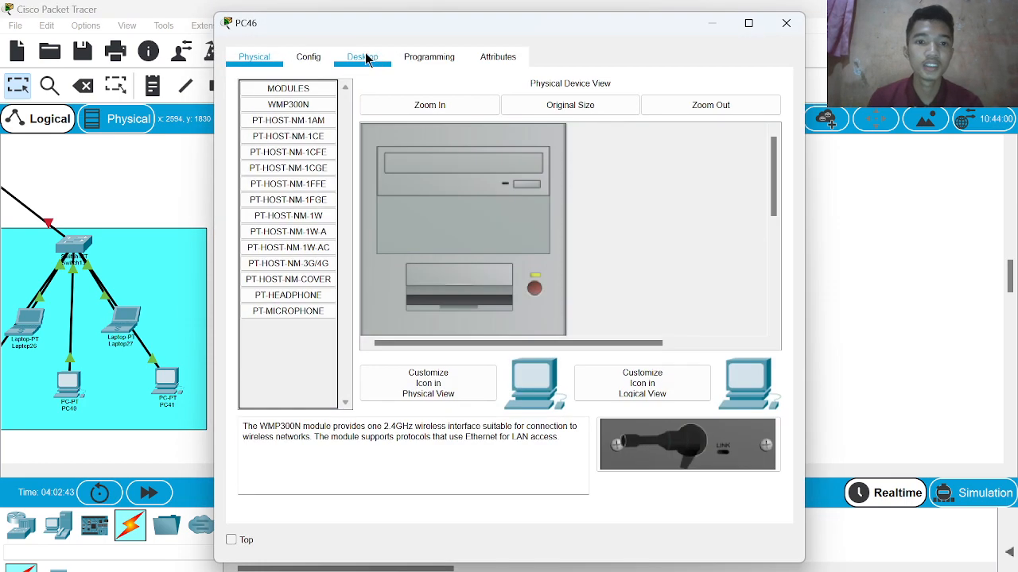
left_click(364, 57)
left_click(316, 133)
left_click(438, 226)
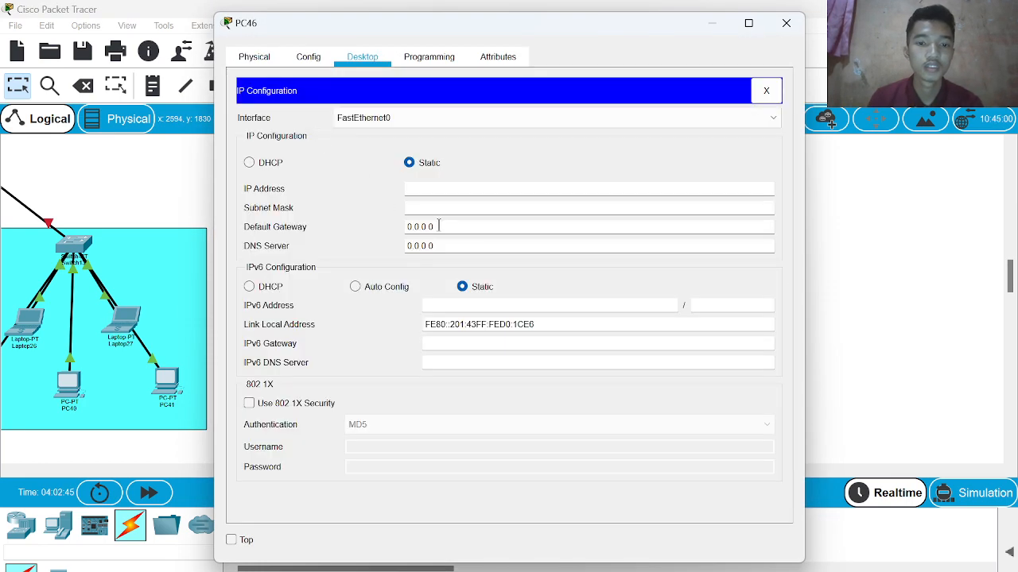
key("BackSpace")
key("BackSpace")
key("BackSpace")
key("BackSpace")
key("BackSpace")
key("BackSpace")
key("BackSpace")
key("BackSpace")
key("ctrl+v")
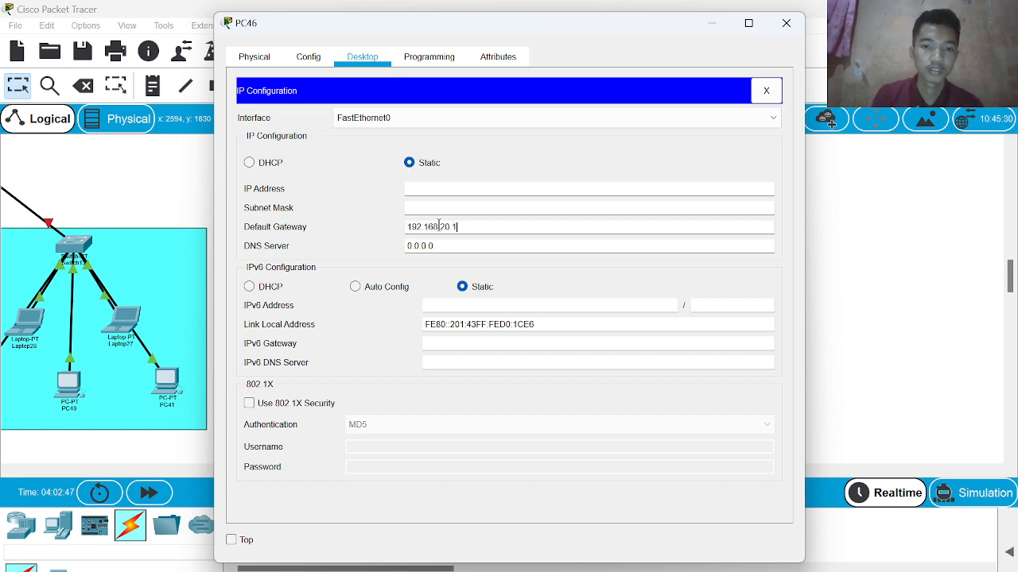
Step: Give PC46 the static IP address 192.168.20.4 with subnet mask 255.255.255.0
left_click(429, 185)
key("ctrl+v")
type(".8")
key("Tab")
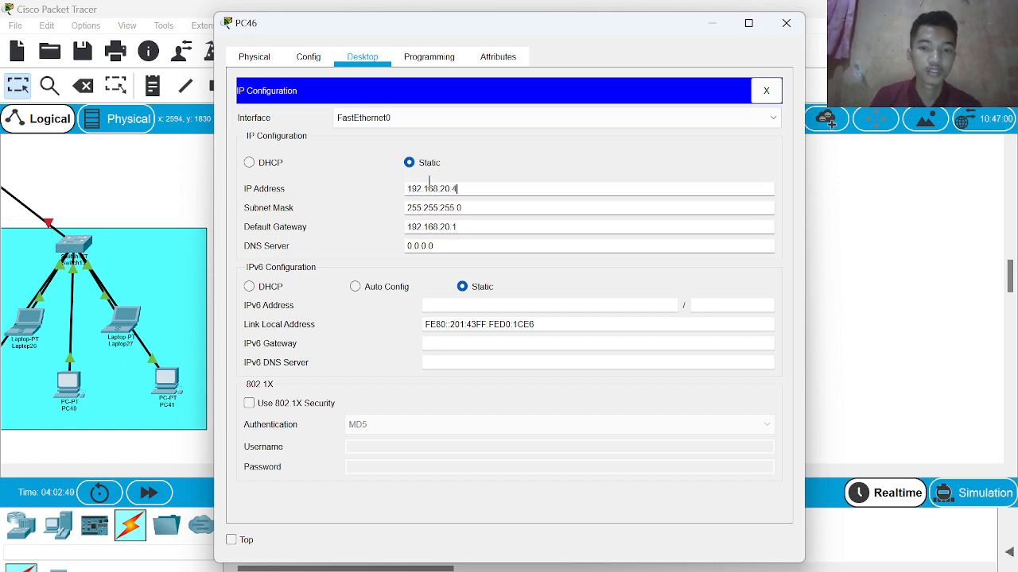
left_click(786, 23)
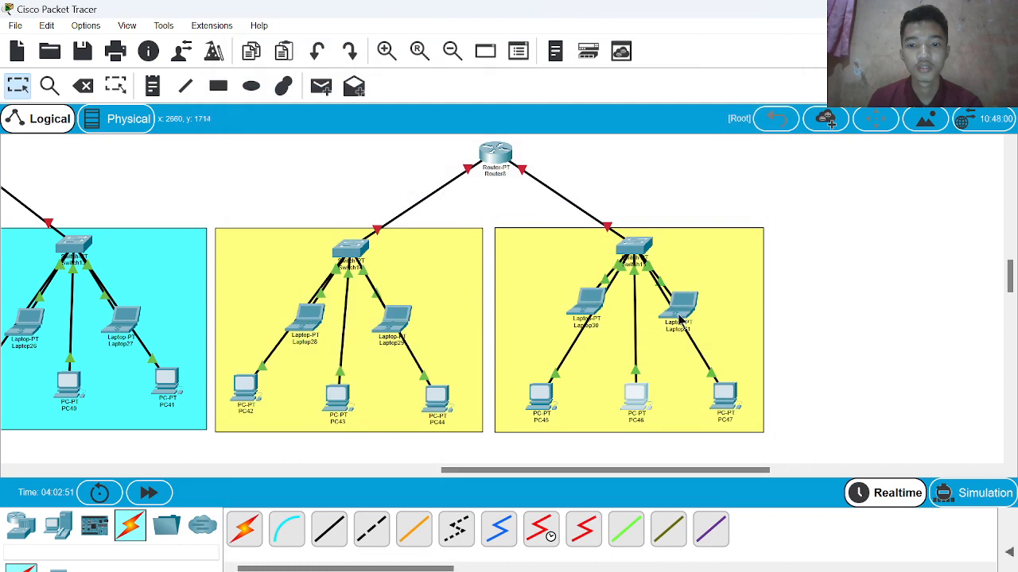
Step: Set Laptop31's default gateway to 192.168.20.1 in its IP configuration
left_click(680, 306)
left_click(349, 62)
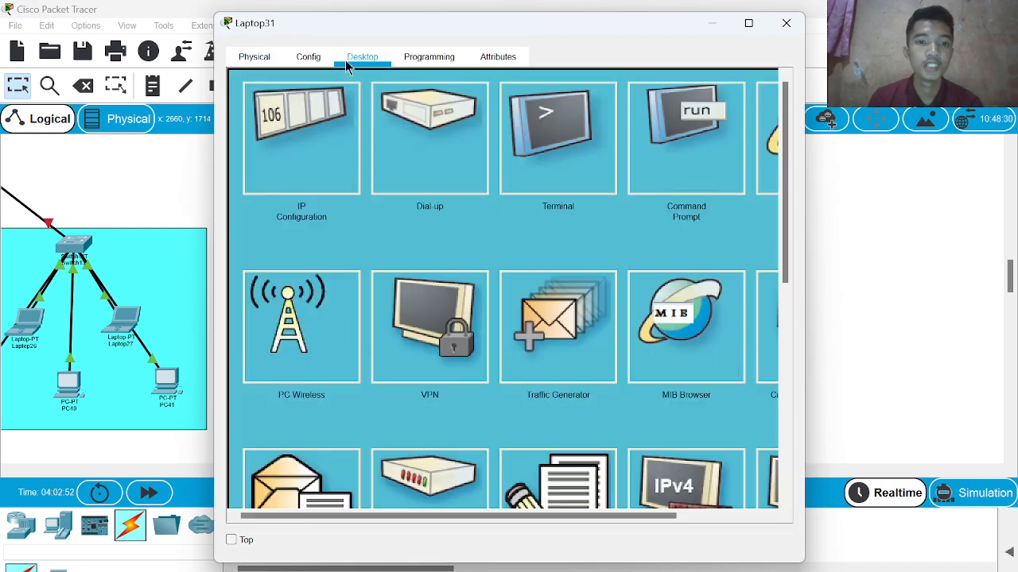
left_click(295, 140)
left_click(456, 226)
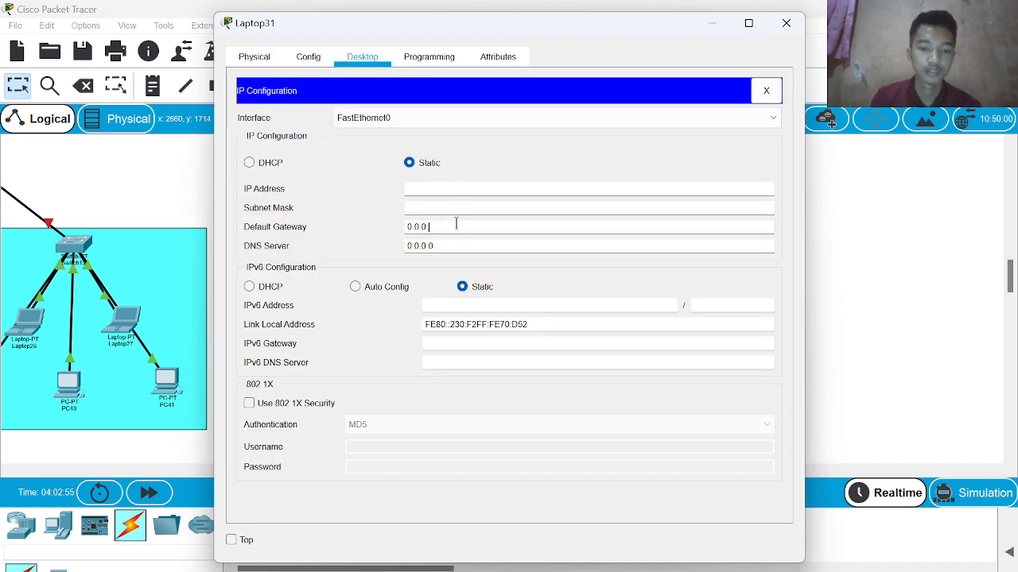
key("BackSpace")
key("BackSpace")
key("BackSpace")
key("BackSpace")
key("BackSpace")
key("BackSpace")
key("BackSpace")
type("192.168.20.1")
Step: Give Laptop31 the static IP address 192.168.20.5 with subnet mask 255.255.255.0
left_click(429, 189)
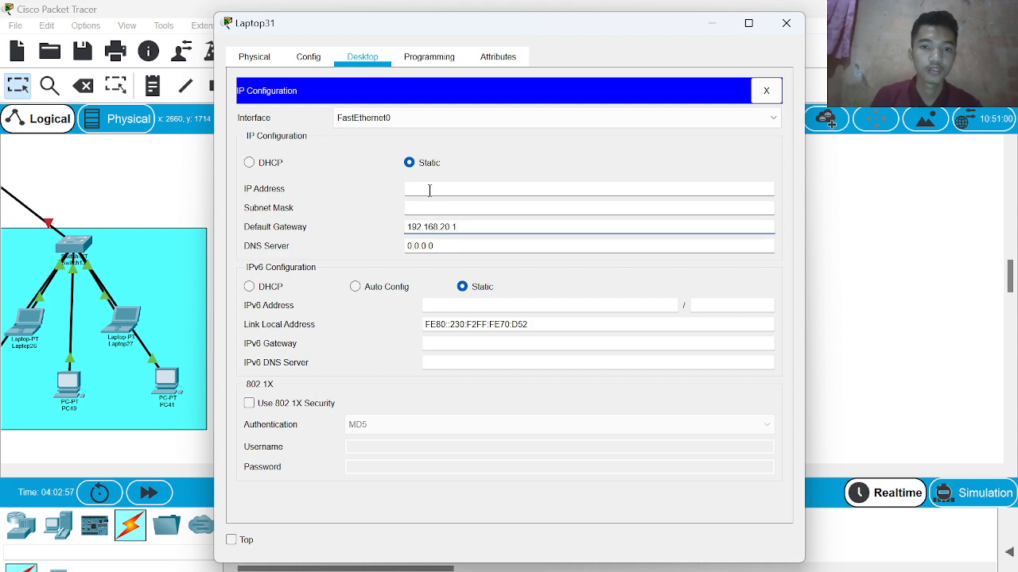
type("192.168.20.1")
key("Return")
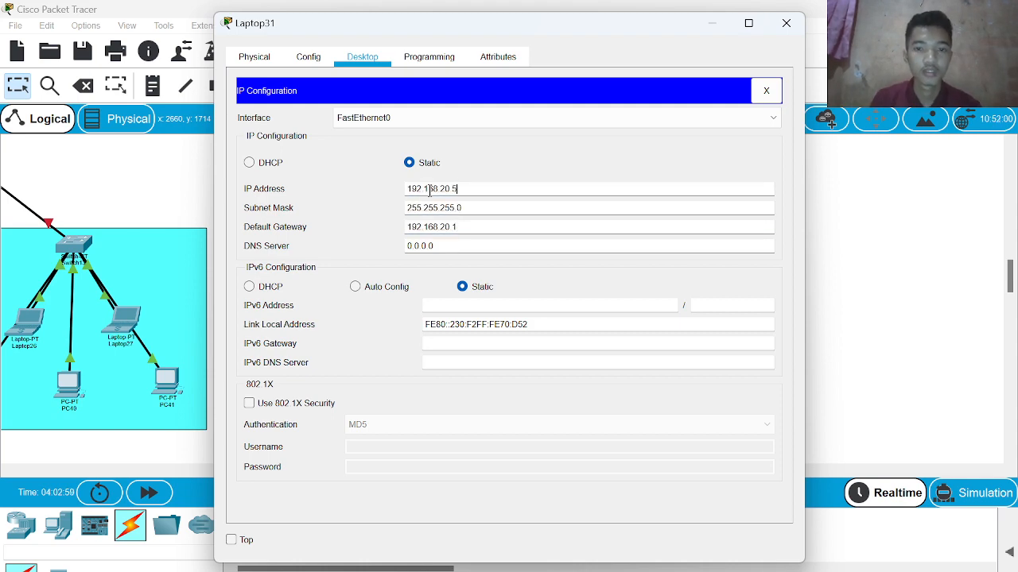
left_click(787, 27)
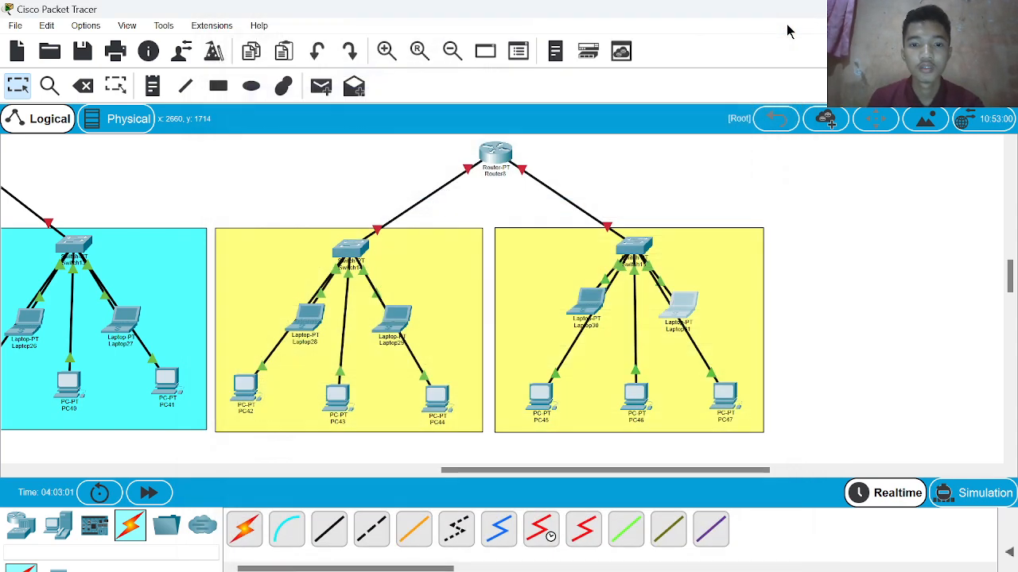
Step: Set PC47's default gateway to 192.168.20.1 in its IP configuration
left_click(734, 406)
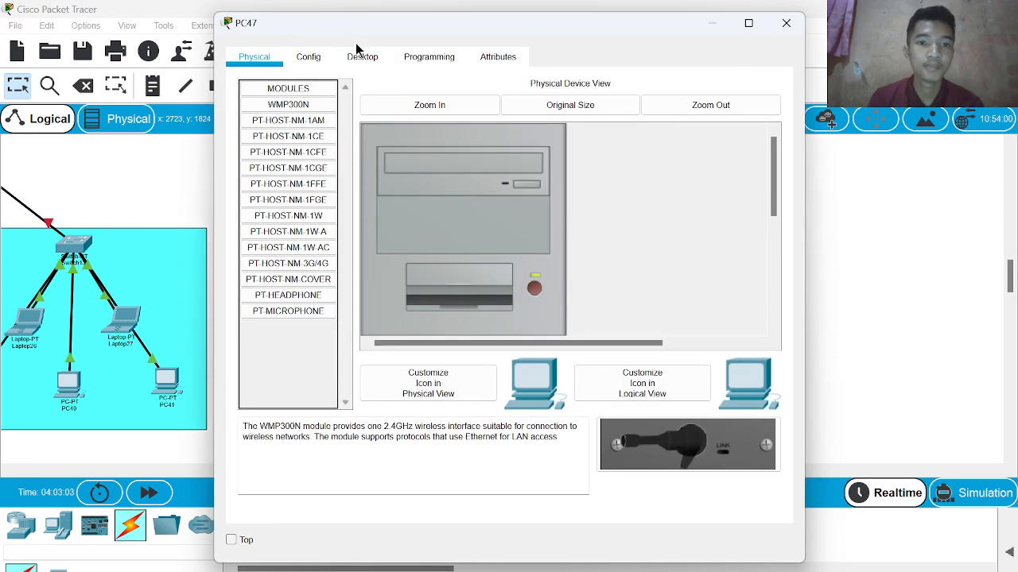
left_click(360, 57)
left_click(336, 121)
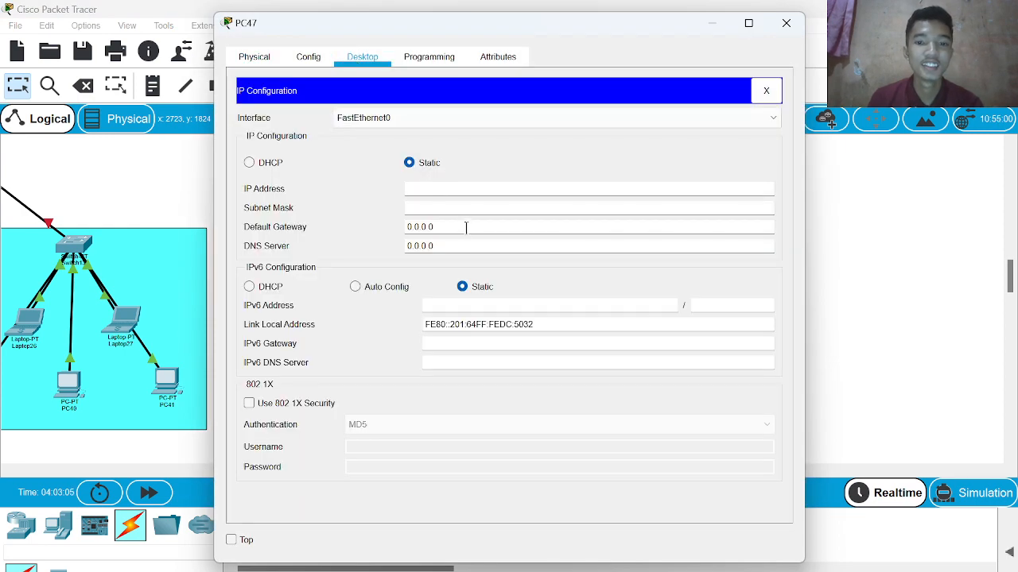
key("BackSpace")
key("BackSpace")
key("BackSpace")
key("BackSpace")
key("BackSpace")
key("BackSpace")
key("BackSpace")
type("192.168.20.1")
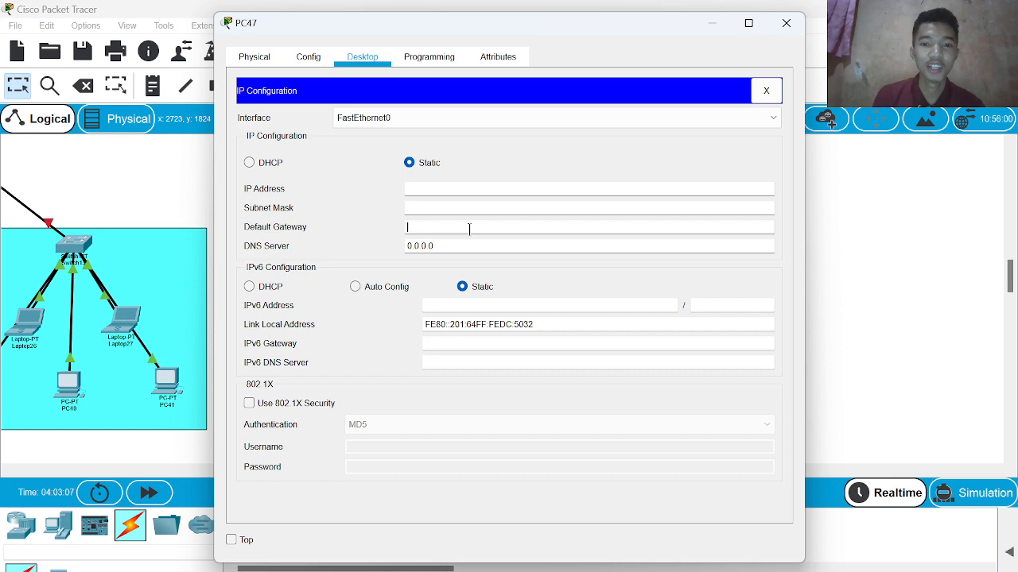
Step: Give PC47 the static IP address 192.168.20.6 with subnet mask 255.255.255.0
left_click(443, 188)
type("192.168.20.")
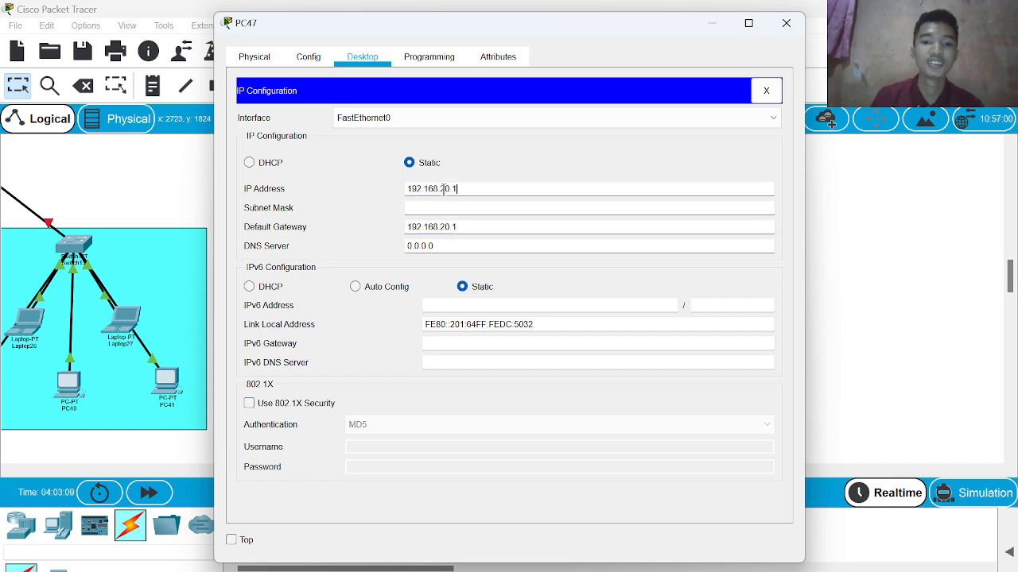
type("6")
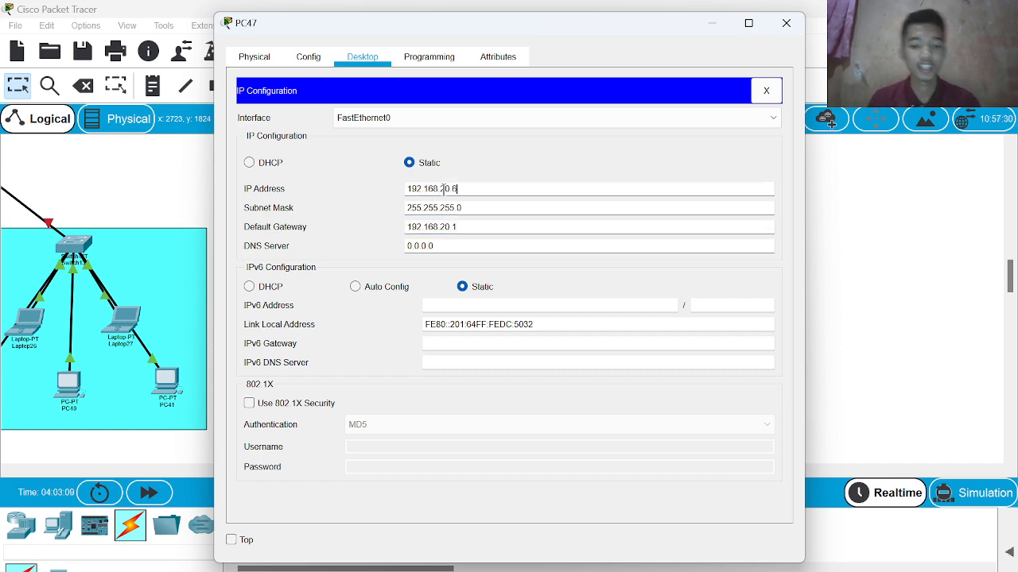
left_click(791, 23)
Step: Open the command line of the Class B router, Router7, and exit the current interface configuration mode
scroll(410, 226, "left", 8)
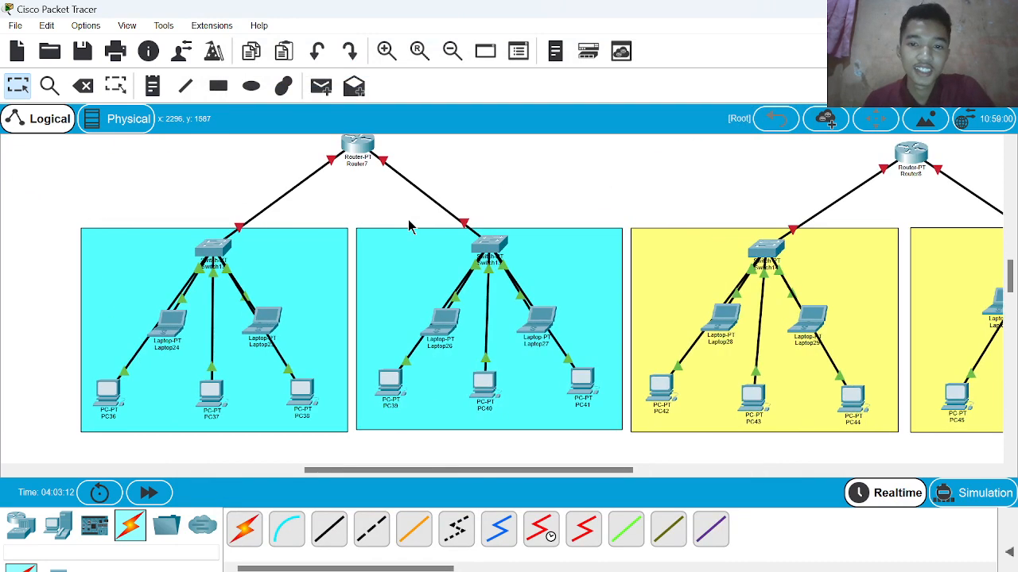
scroll(409, 226, "up", 1)
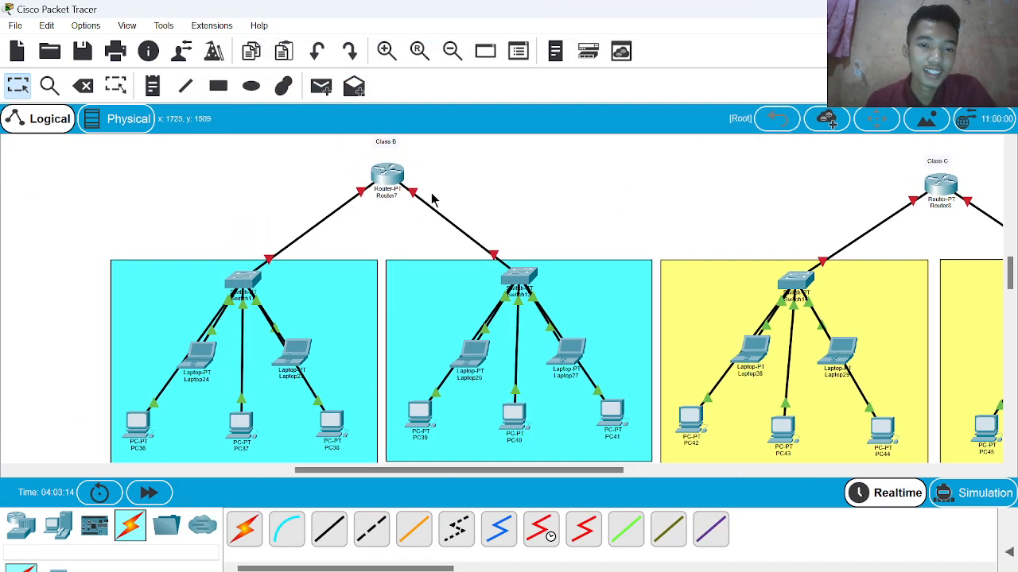
scroll(431, 210, "up", 2)
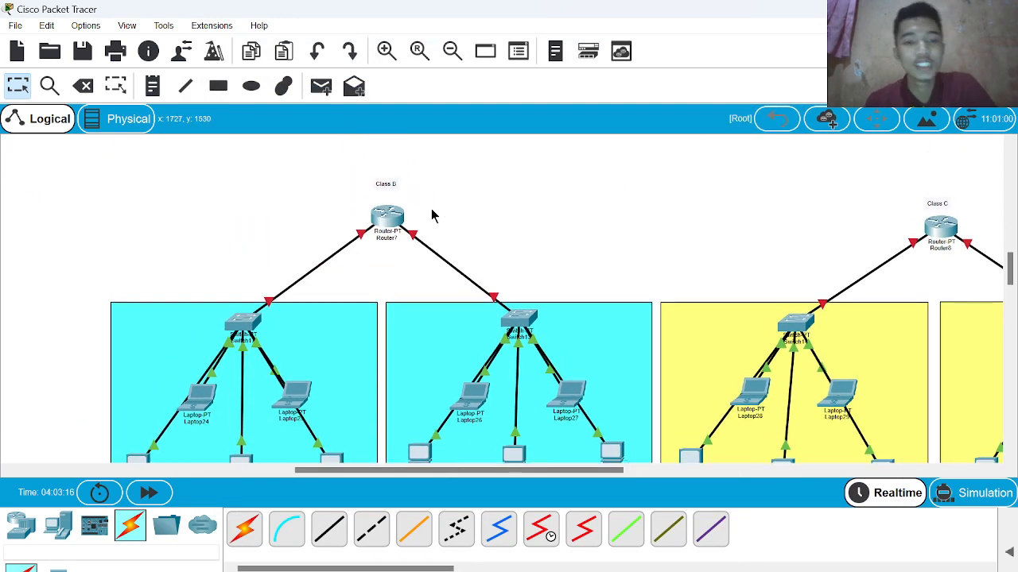
left_click(395, 270)
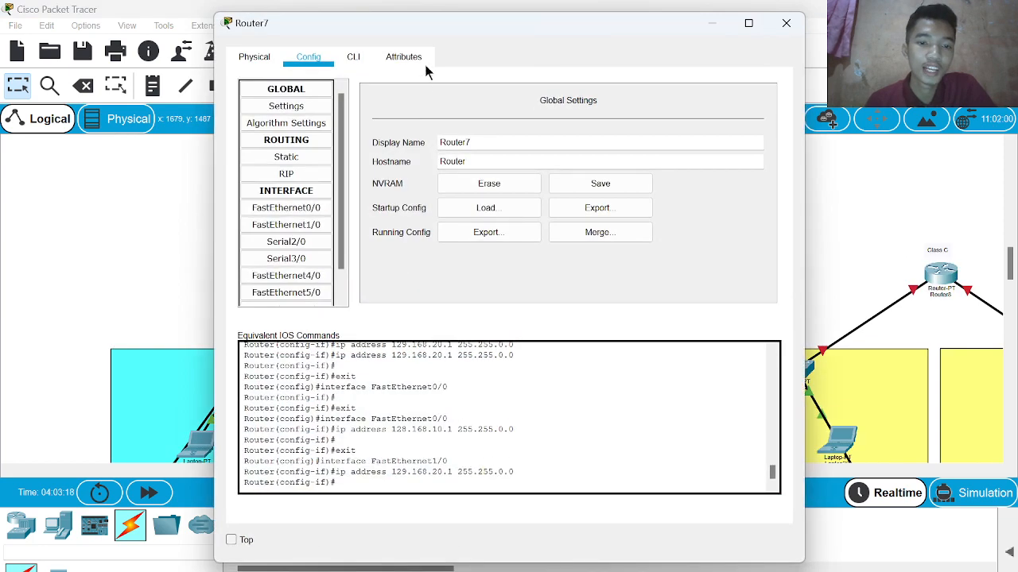
left_click(366, 64)
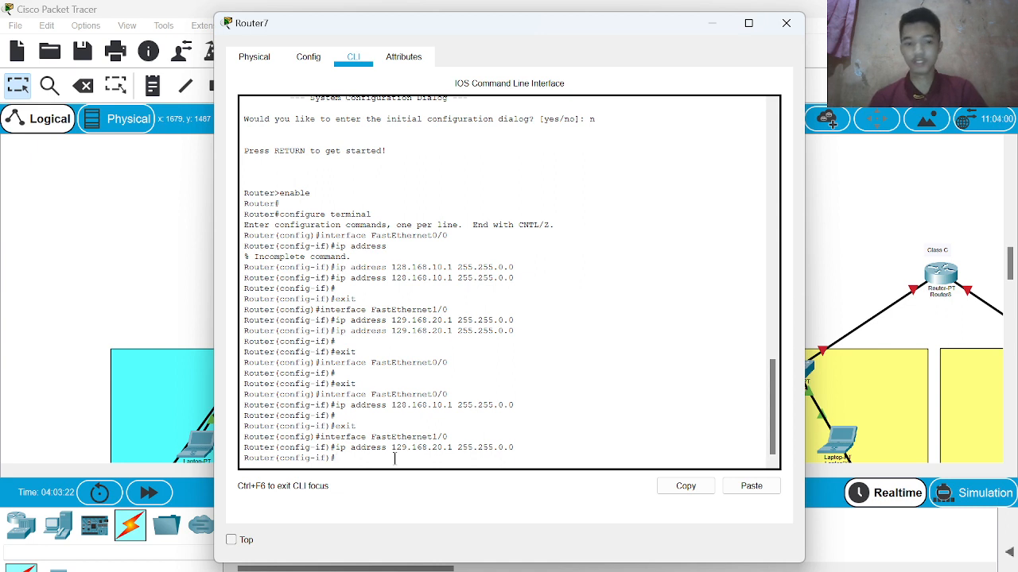
type("exit")
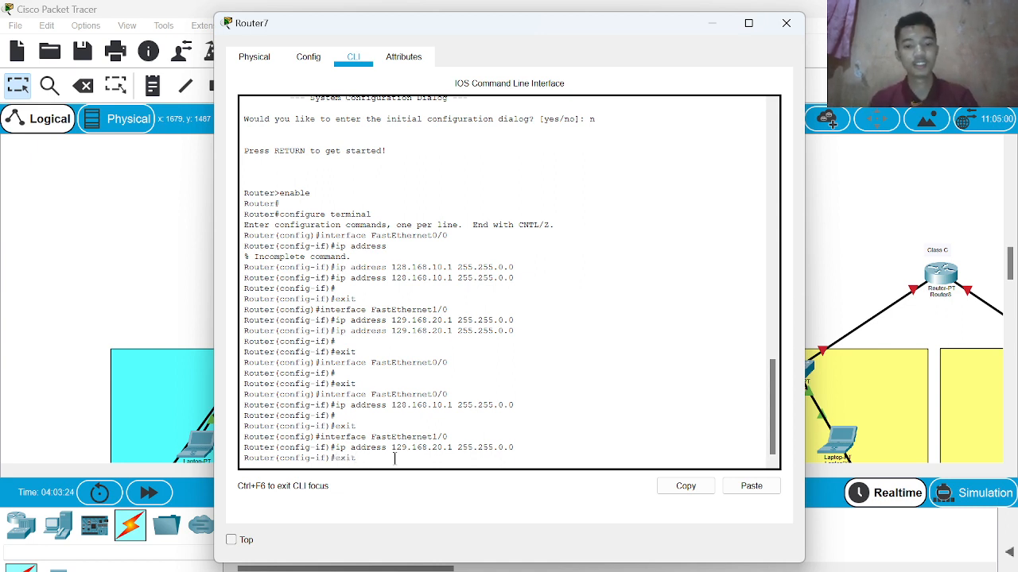
key("Return")
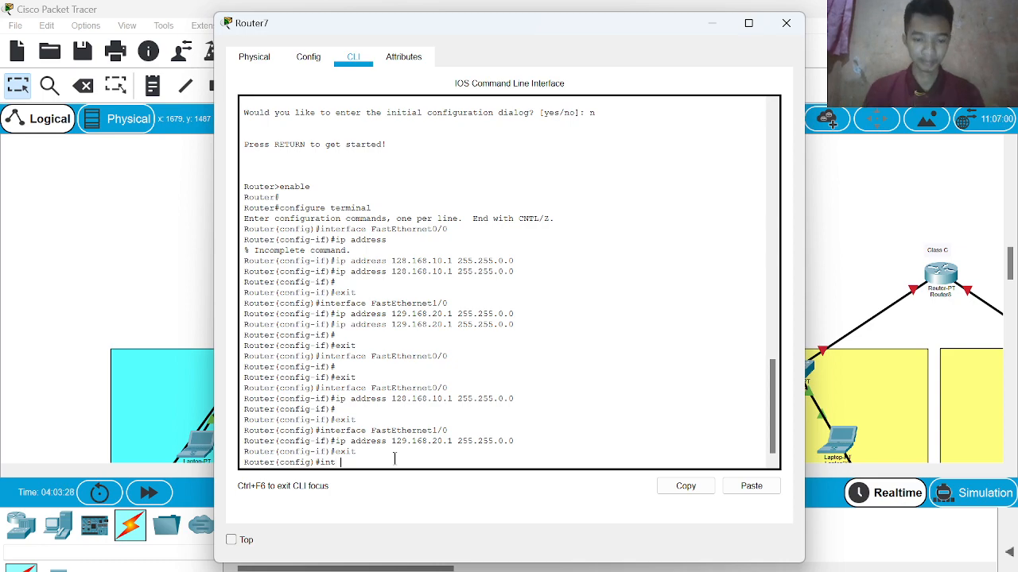
Step: Arrange Router7's window beside the topology and enter configuration of interface Fa0/0 with "int Fa0/0"
left_click_drag(254, 22, 427, 88)
left_click(157, 99)
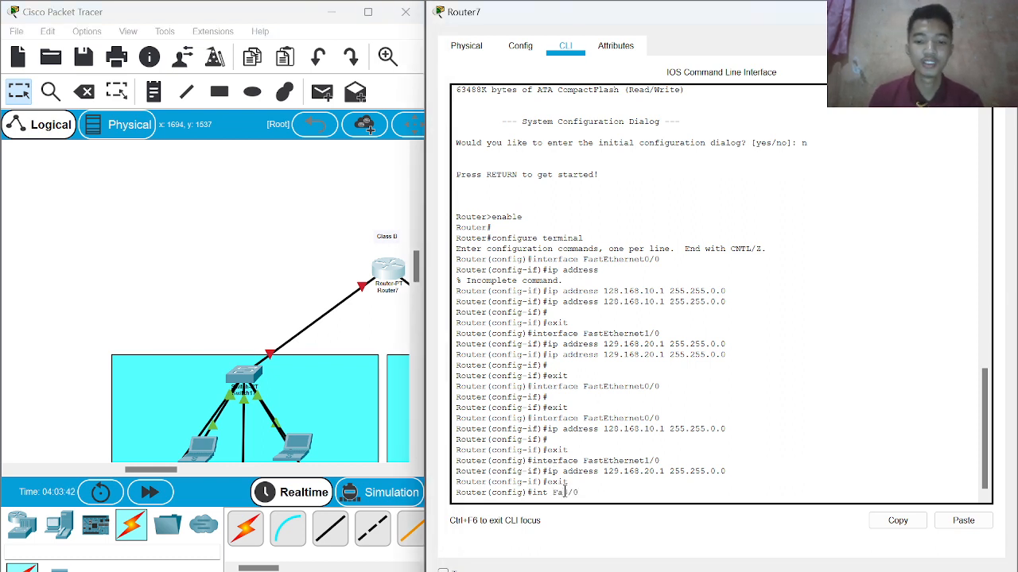
key("Return")
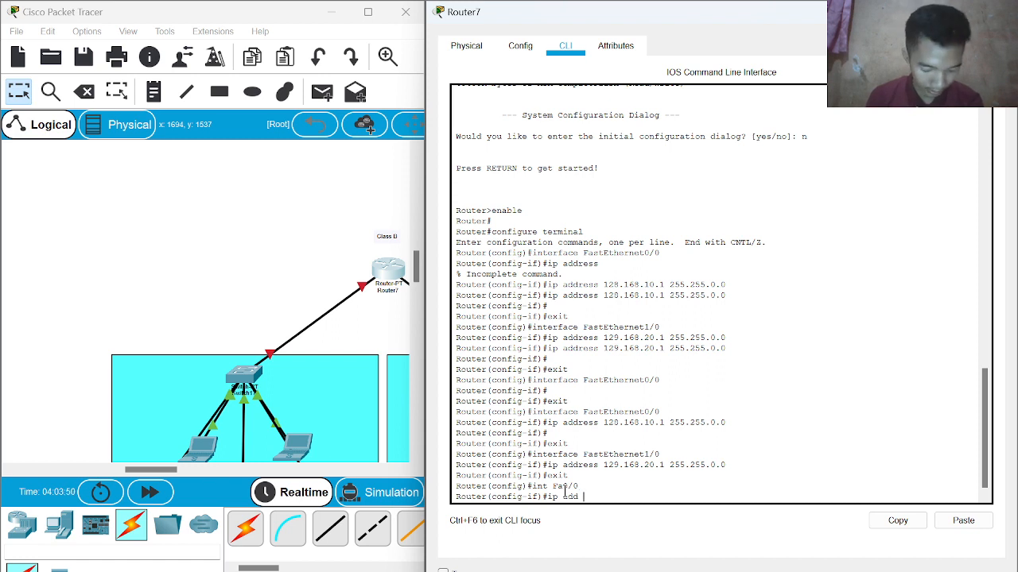
Step: Assign 128.168.10.1 with mask 255.255.255.0 to Router7's Fa0/0 and enable the interface with "no sh"
type("ip add 128.168.10.1")
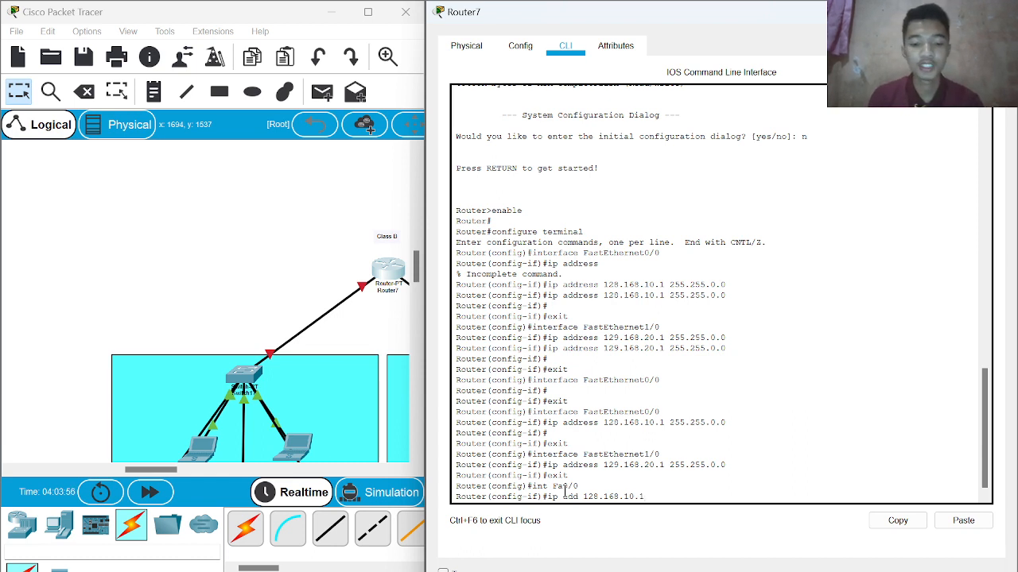
type("55.255.255.0")
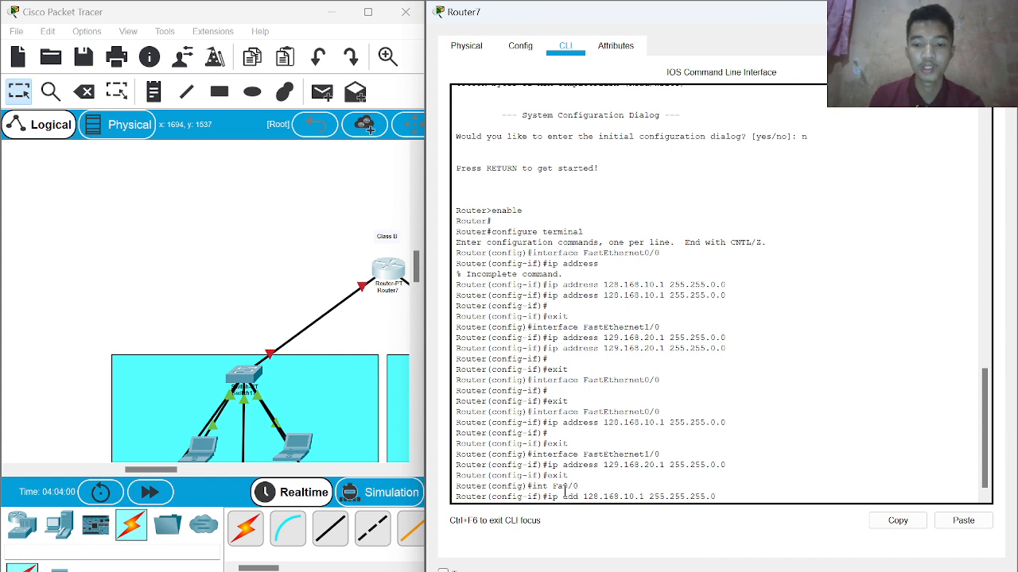
key("Return")
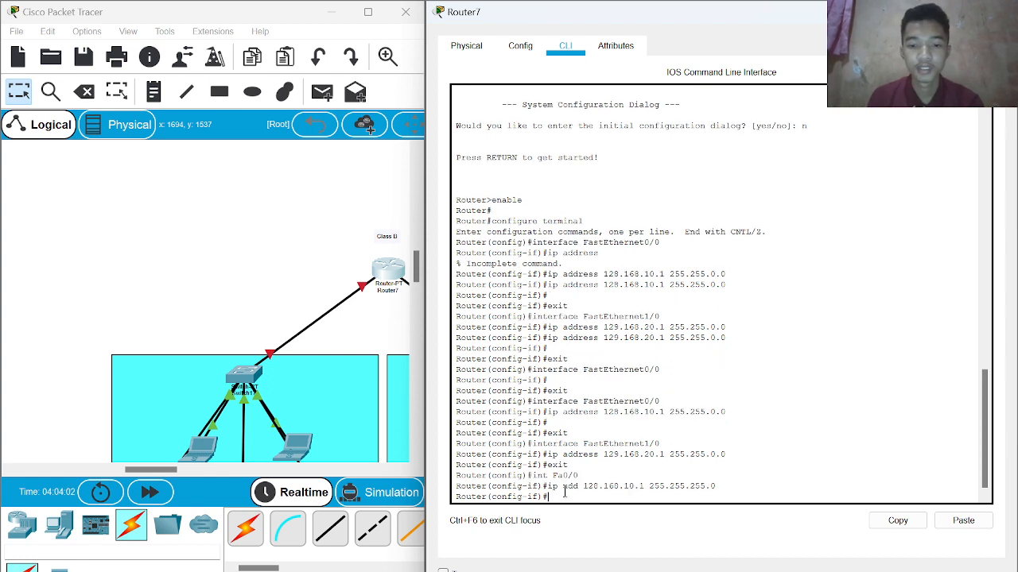
type("no")
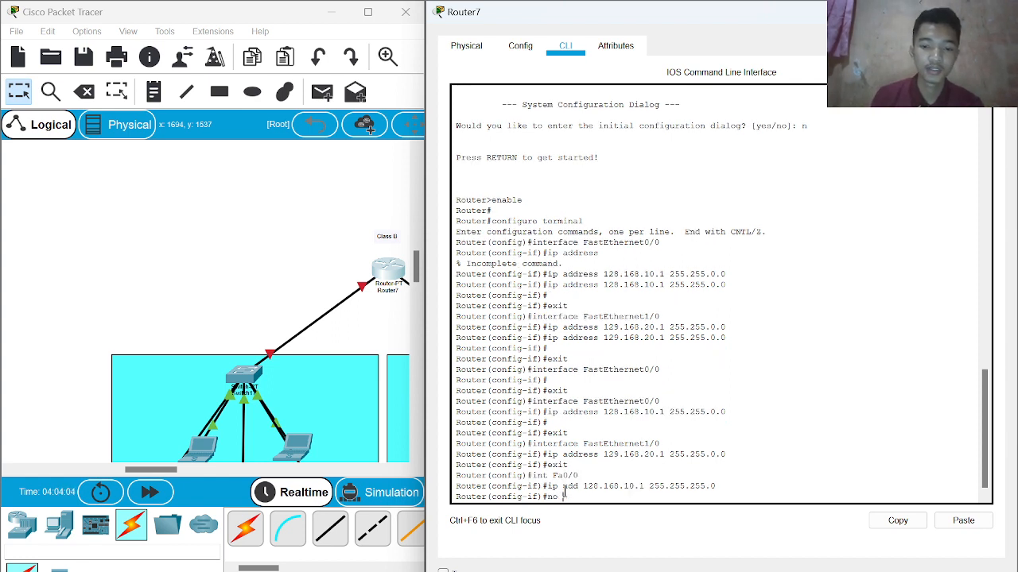
type(" sh")
key("Return")
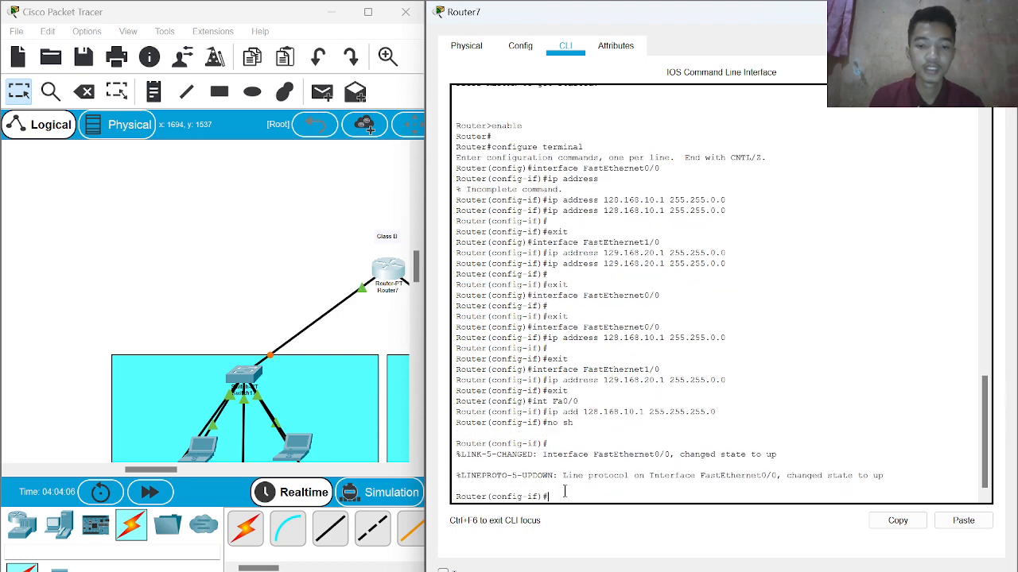
Step: Exit Fa0/0, enter interface Fa1/0 and assign it 129.168.20.1 with mask 255.255.255.0
type("ex")
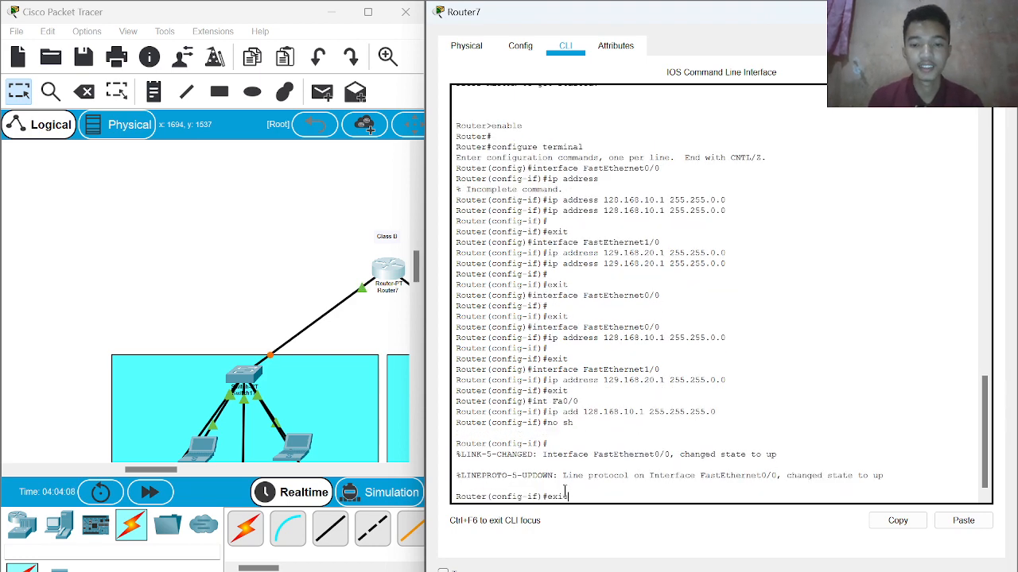
type("it")
key("Return")
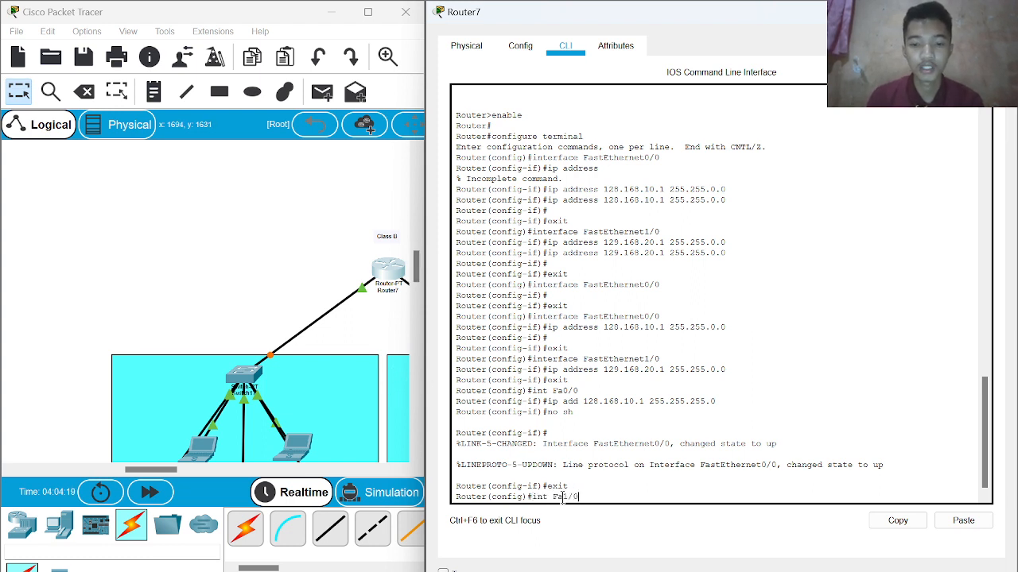
key("Return")
type("i")
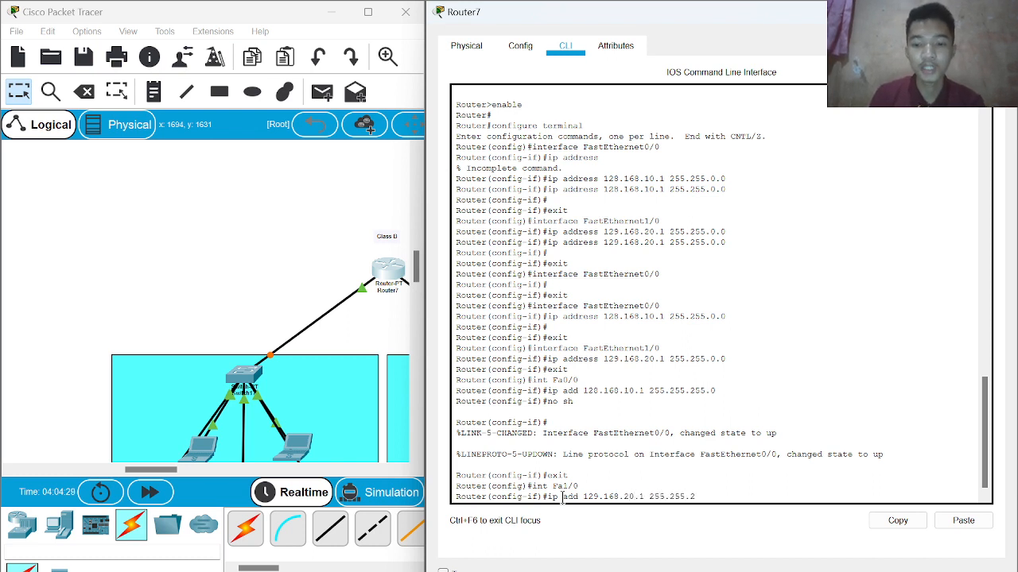
key("Return")
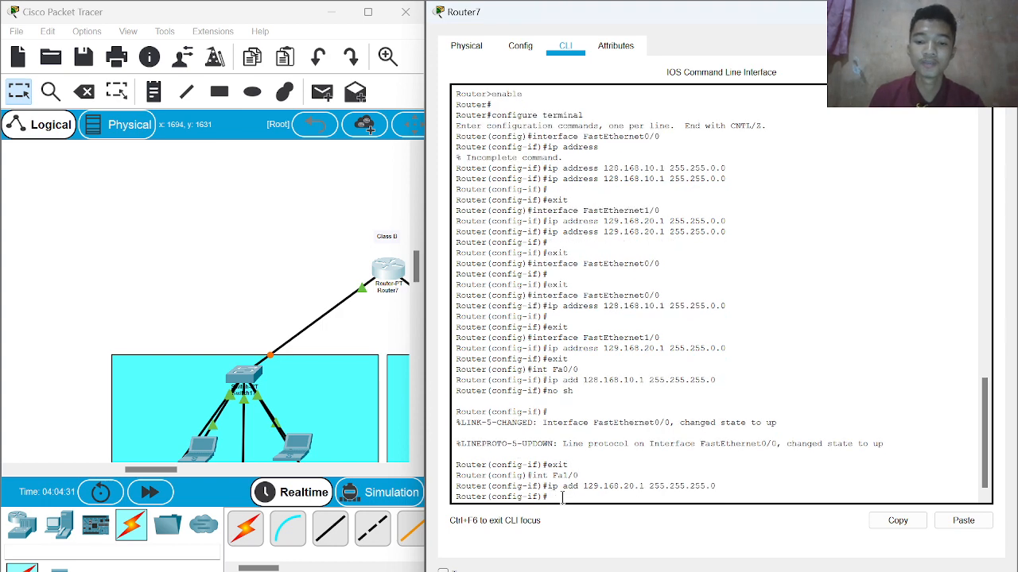
Step: Enable Router7's Fa1/0 interface with "no sh"
type("no")
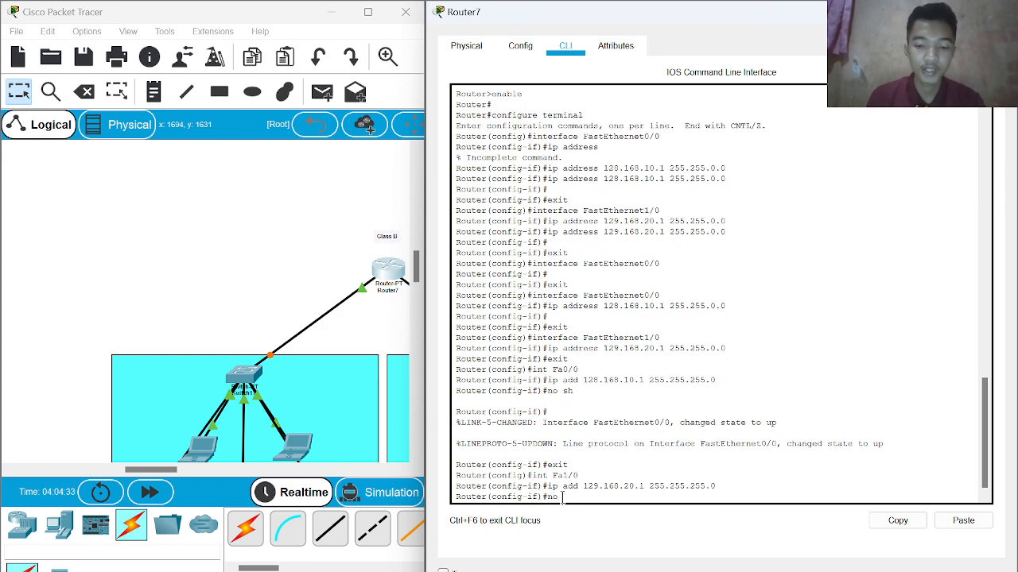
type(" sh")
key("Return")
key("Return")
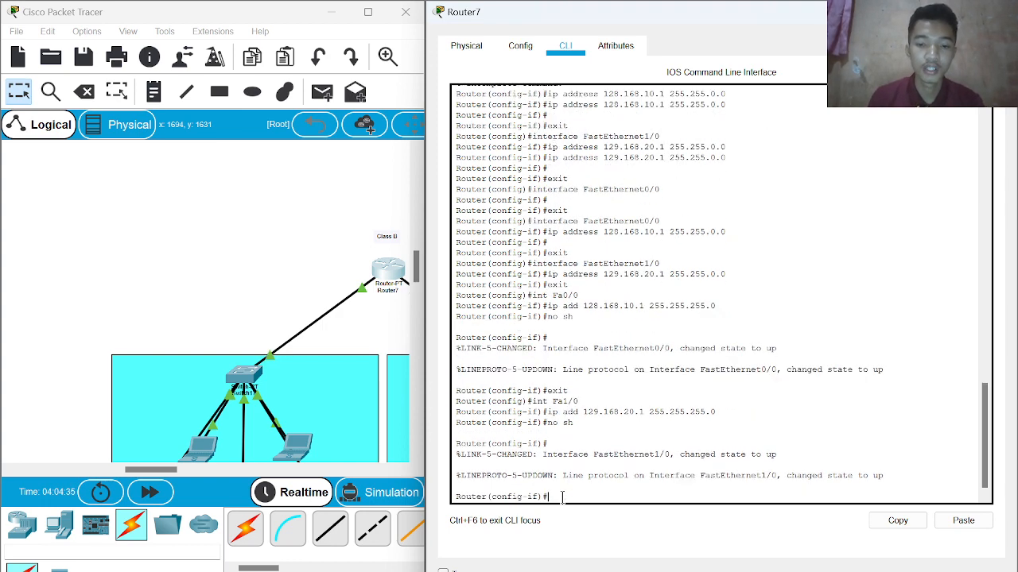
Step: Leave Router7's Fa1/0 interface configuration with "exit" and close the router's window
type("exit")
key("Return")
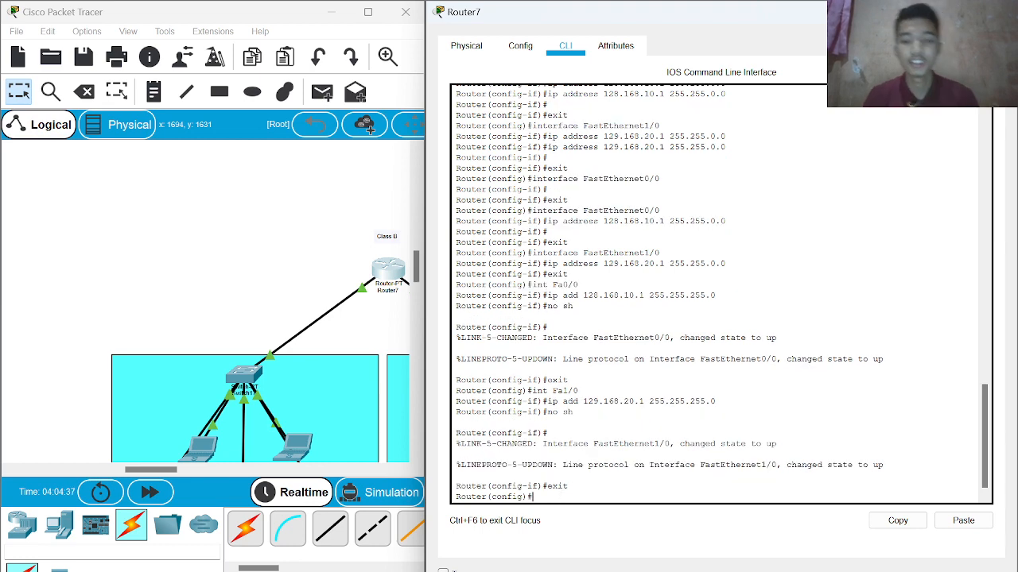
left_click(998, 12)
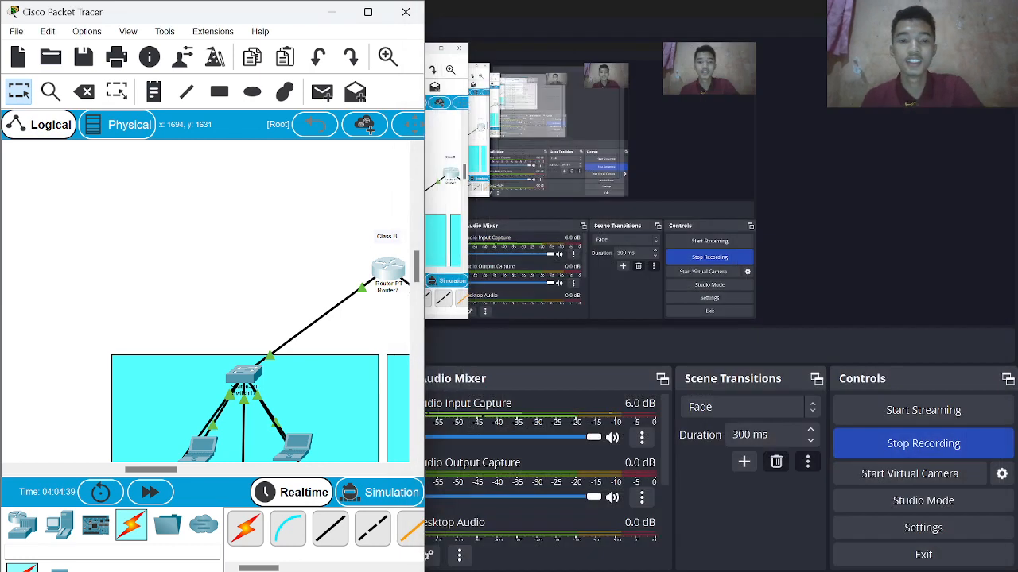
Step: Switch from OBS back to Packet Tracer and maximize the topology window
left_click(998, 10)
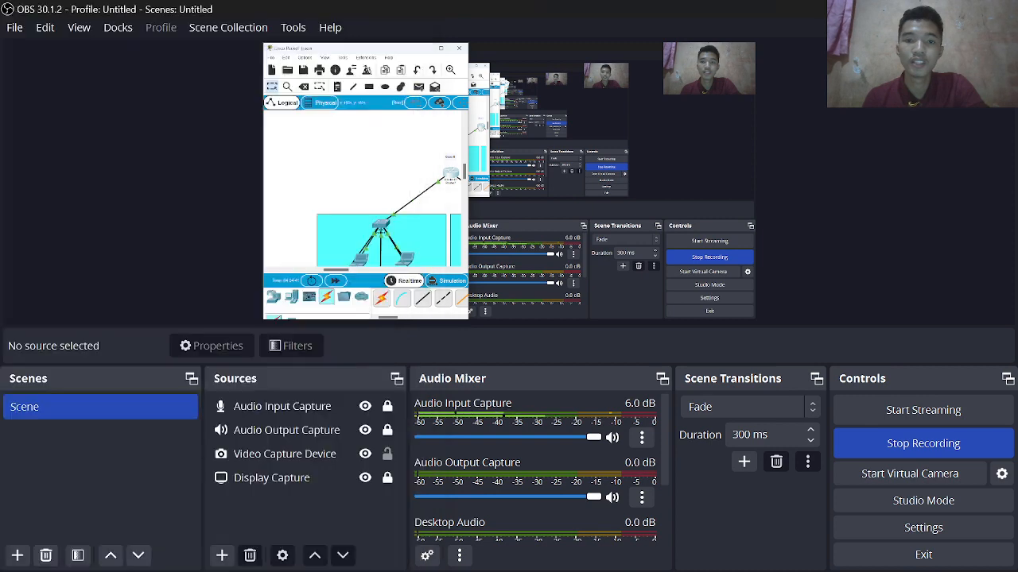
left_click(686, 245)
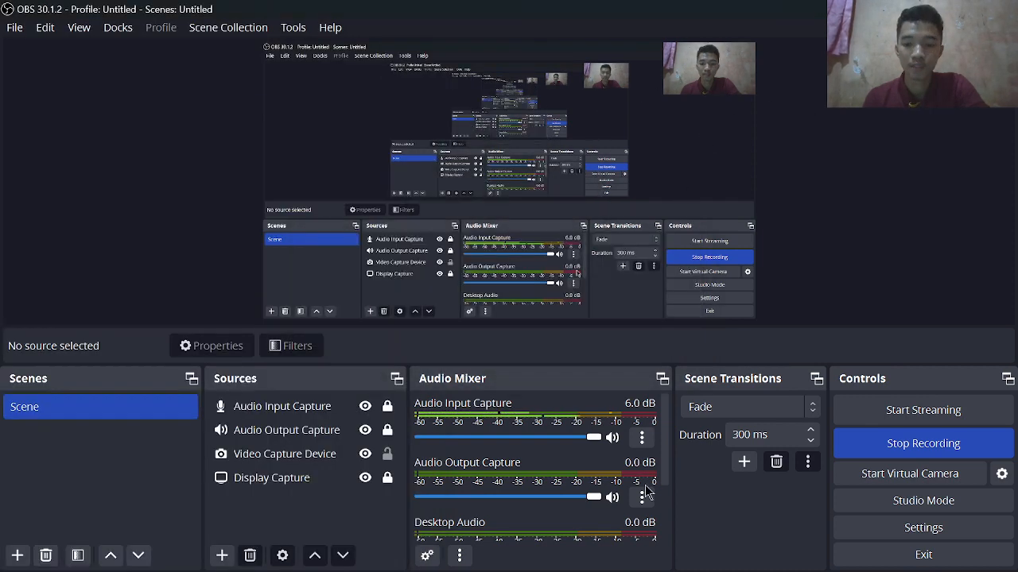
key("alt+Tab")
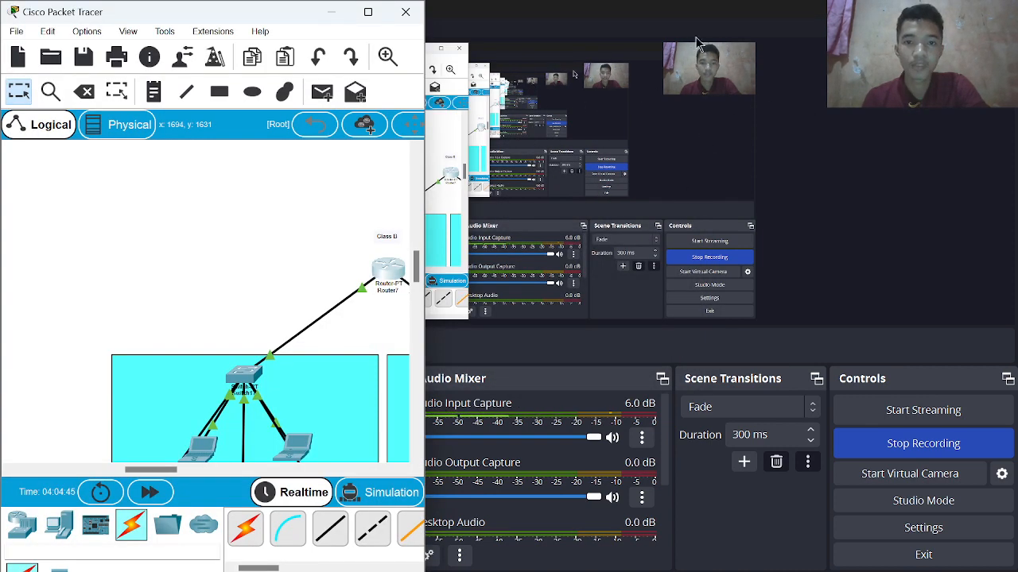
left_click(925, 10)
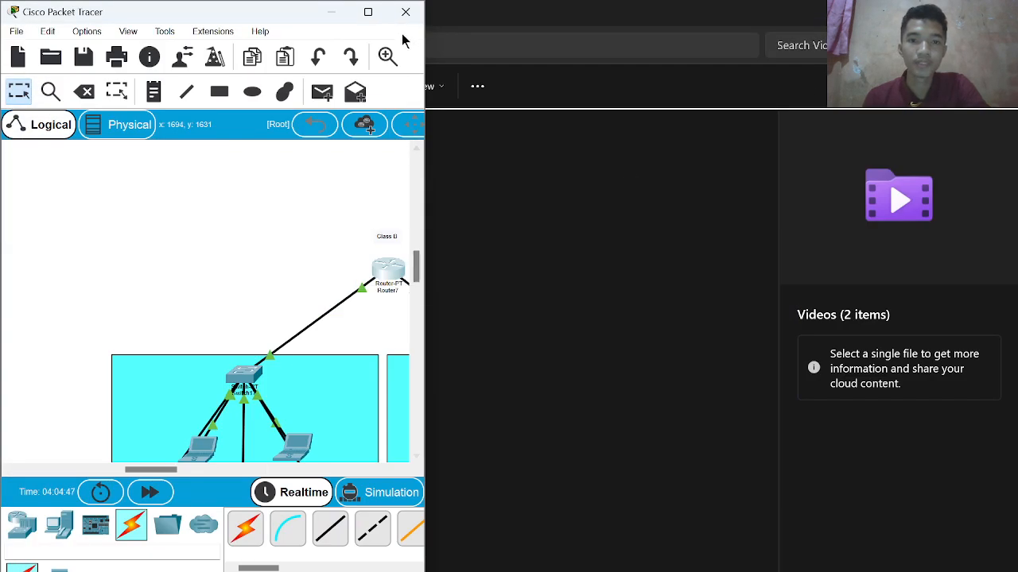
left_click(367, 12)
Step: Ping 128.168.10.3 from PC36's command prompt, then close the PC's window
scroll(556, 381, "down", 4)
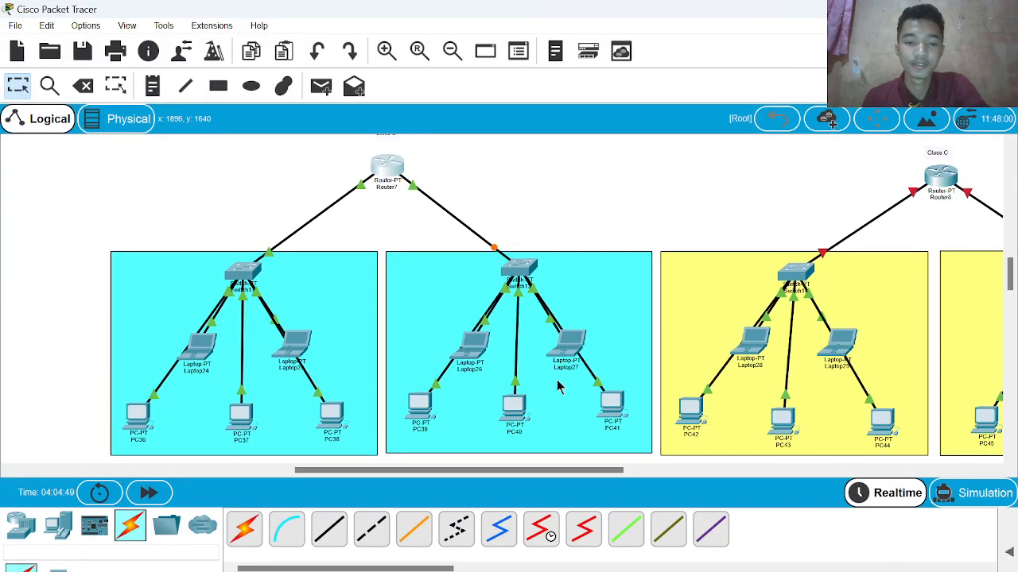
scroll(359, 284, "up", 2)
scroll(358, 293, "up", 1)
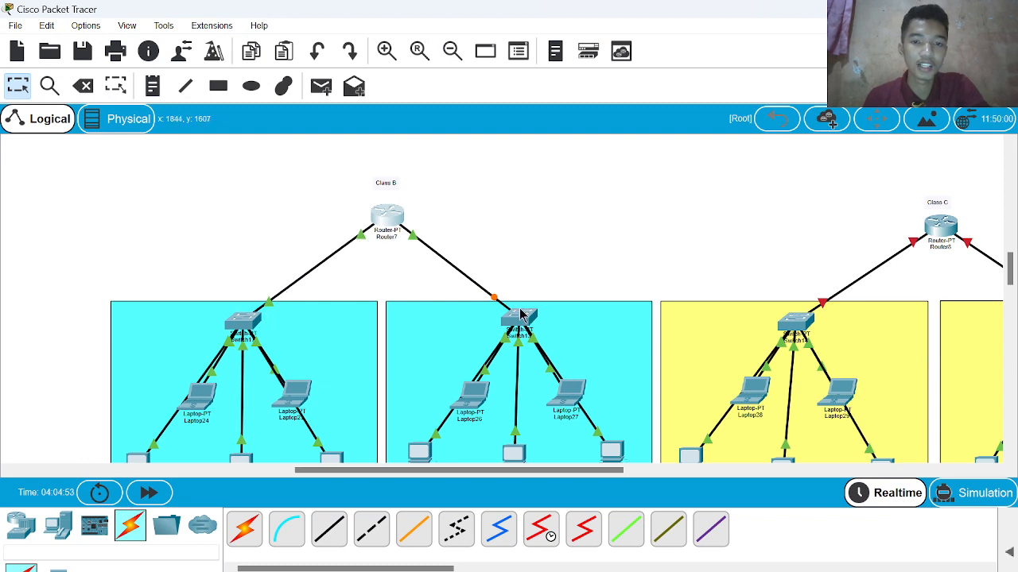
scroll(354, 298, "down", 2)
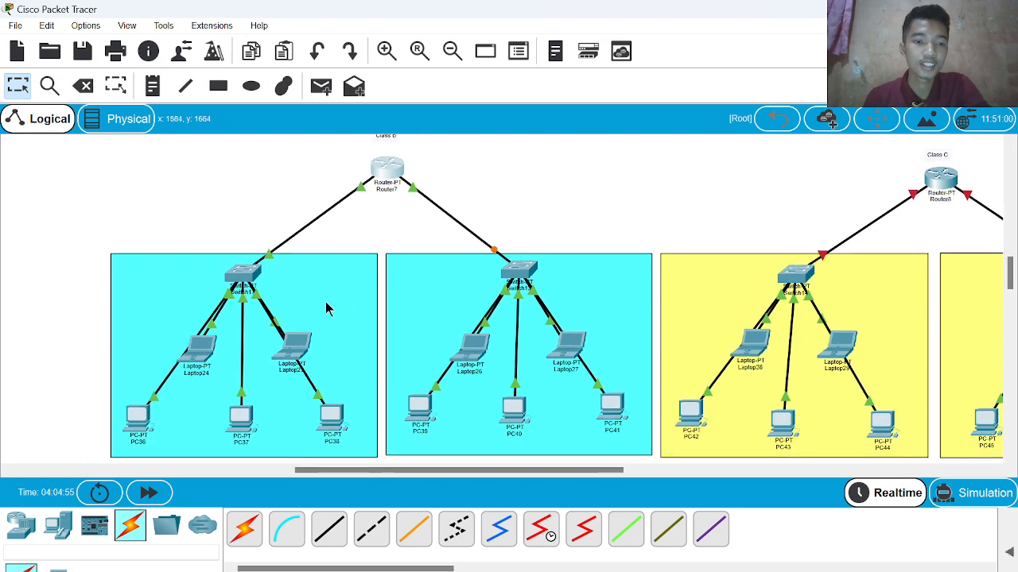
scroll(326, 301, "down", 1)
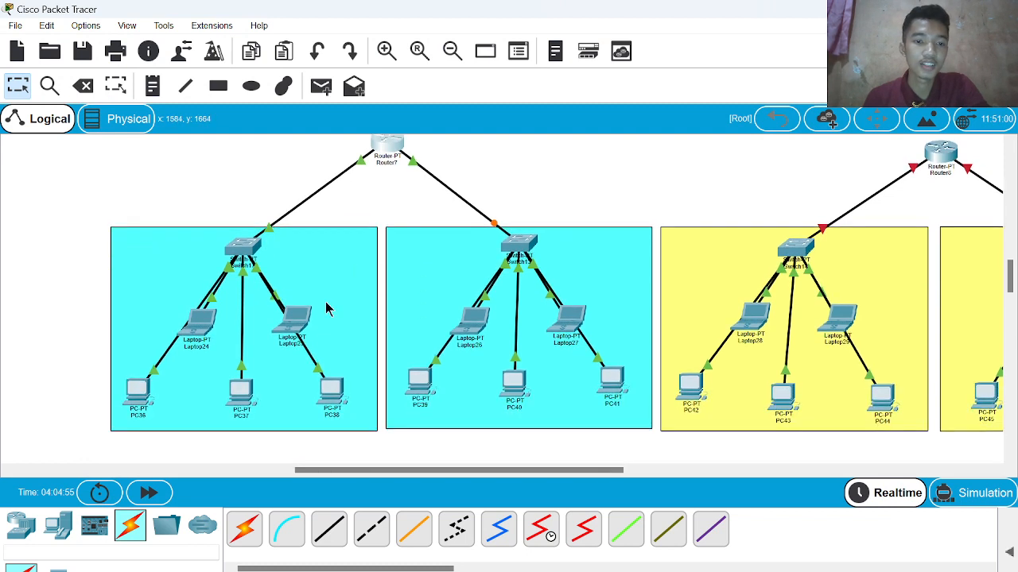
left_click(138, 392)
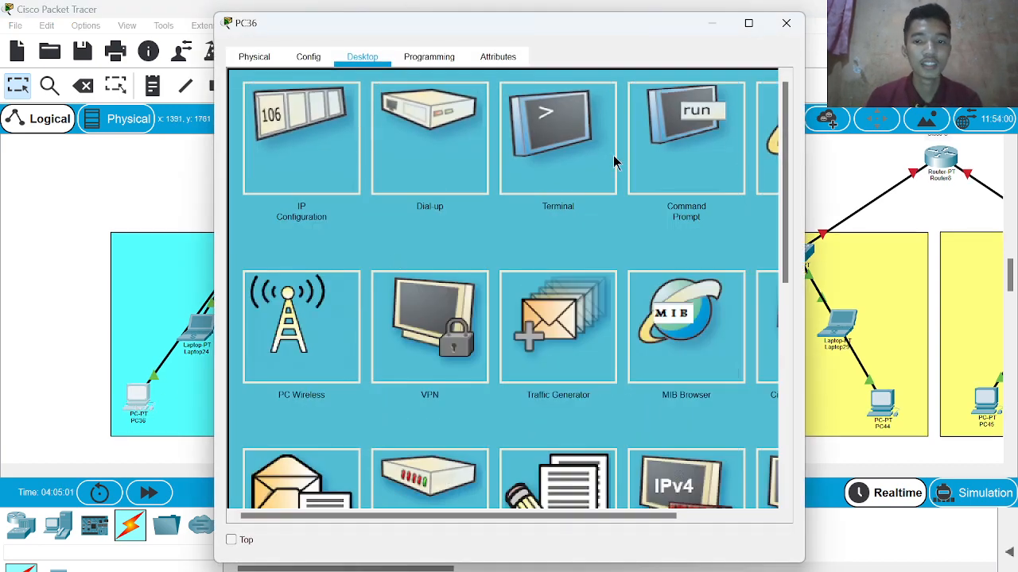
left_click(680, 141)
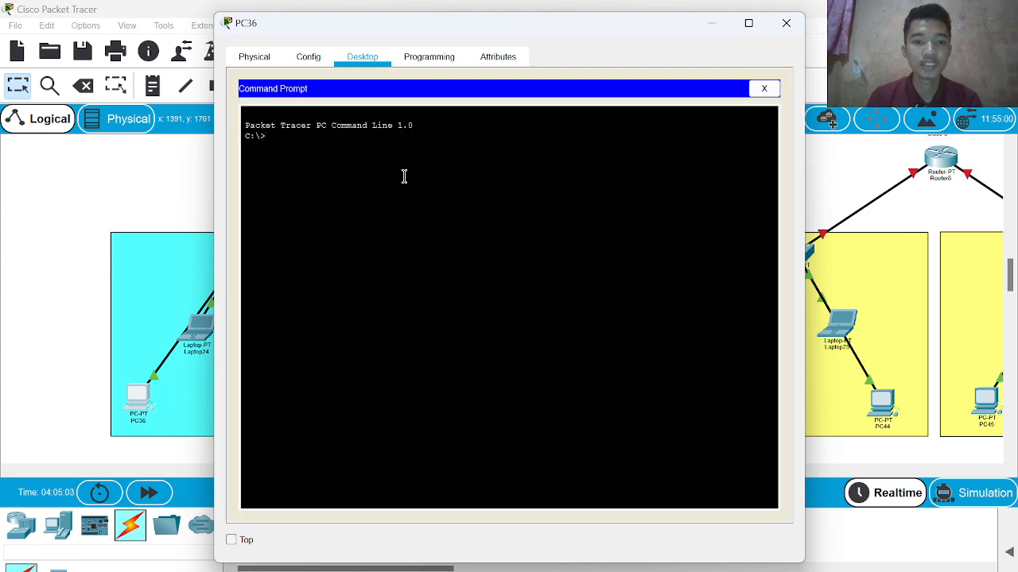
type("ping 128.168.10.3")
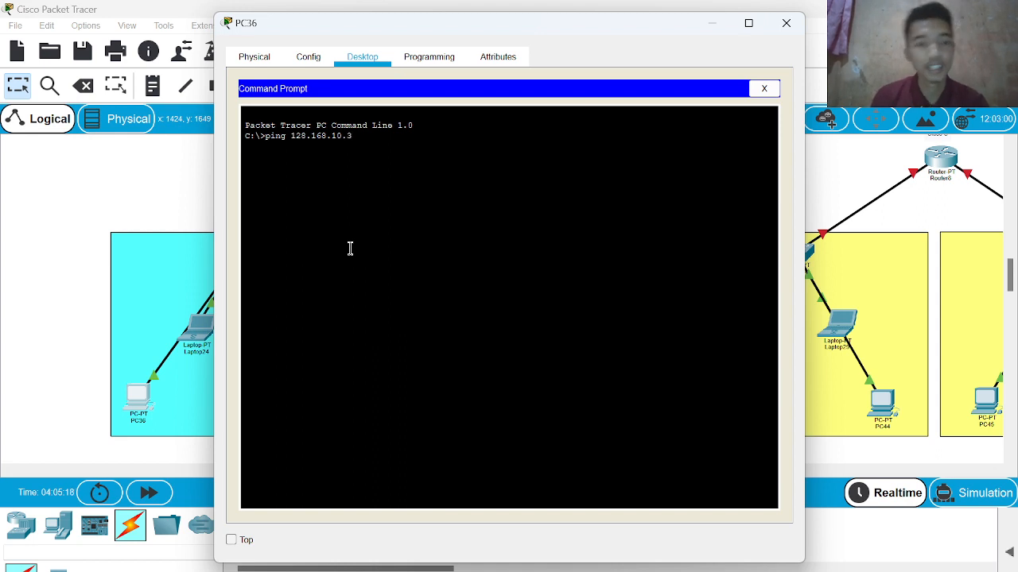
key("Return")
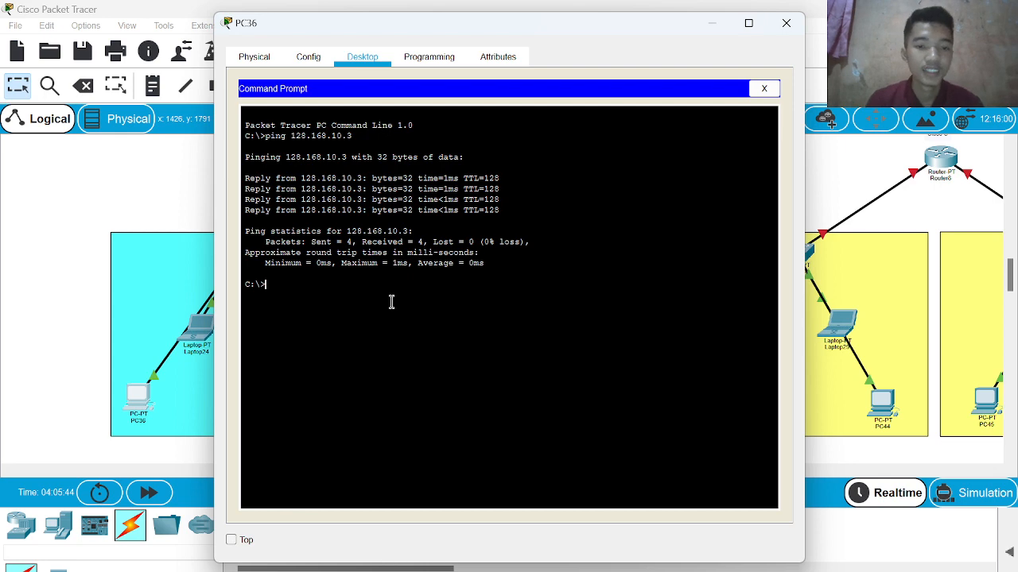
left_click(786, 23)
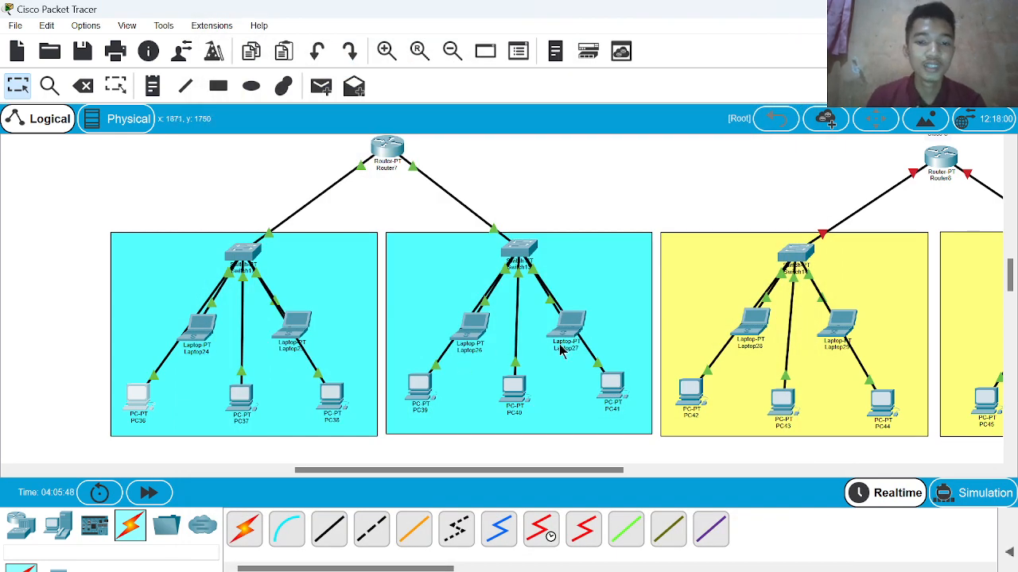
Step: Reopen PC36's command prompt and ping 129.168.20.3 in the other Class B network
left_click(137, 410)
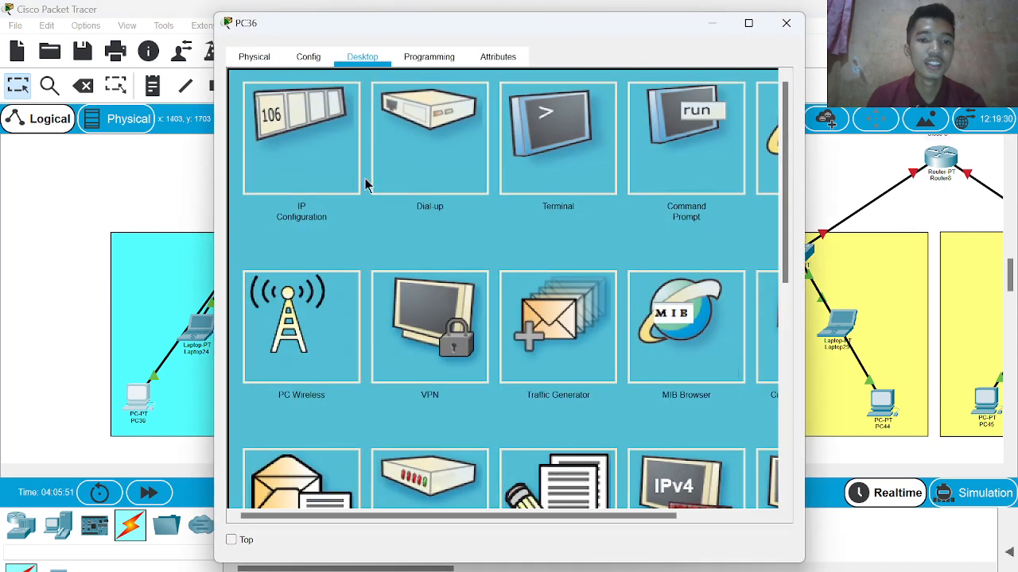
left_click(696, 136)
type("p")
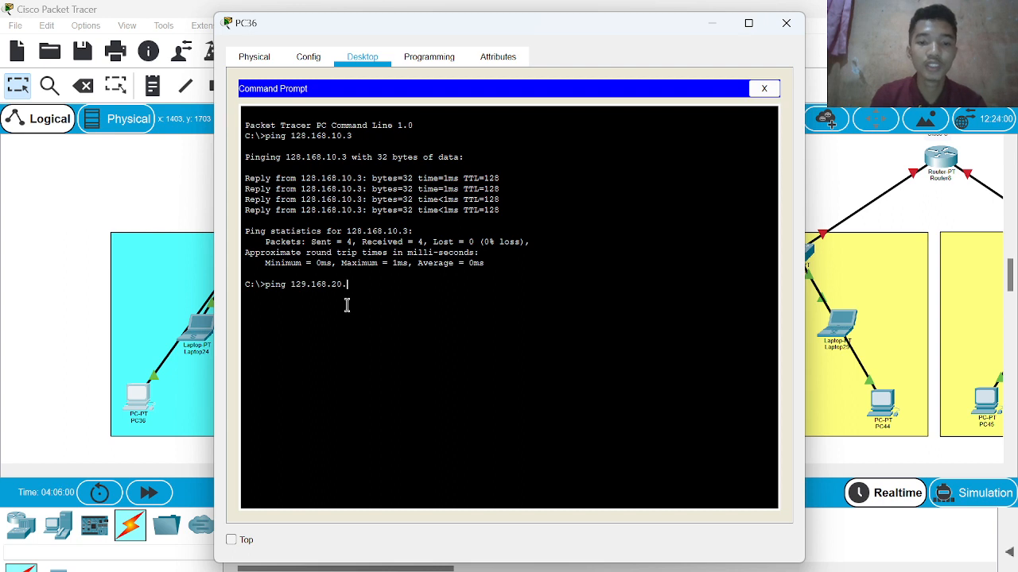
type("ing 129.168.20.3")
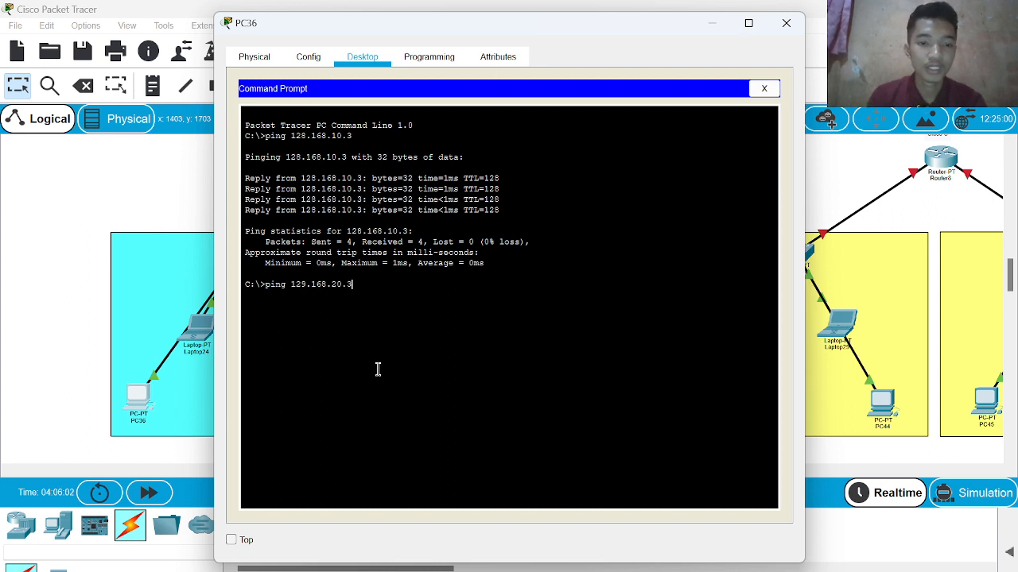
key("Return")
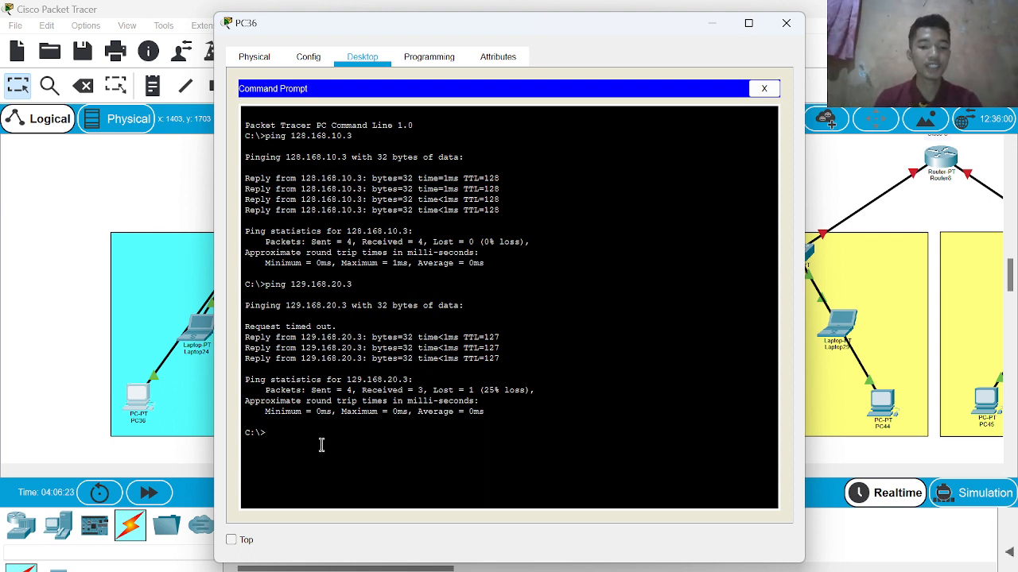
Step: Repeat the ping to 129.168.20.3 from PC36 and close the PC's window
type("ping 12")
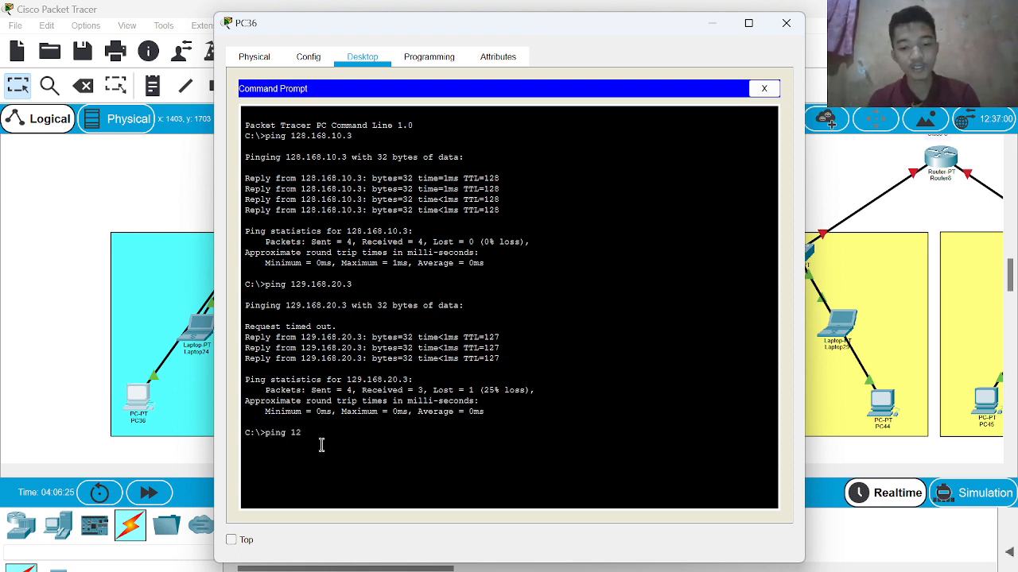
type("9.168.20.")
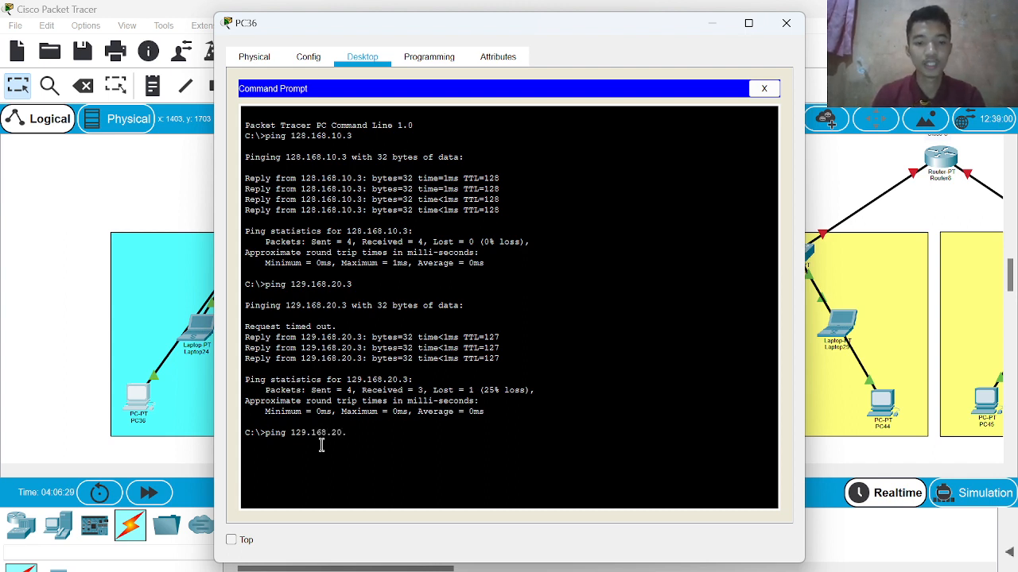
type("3")
key("Return")
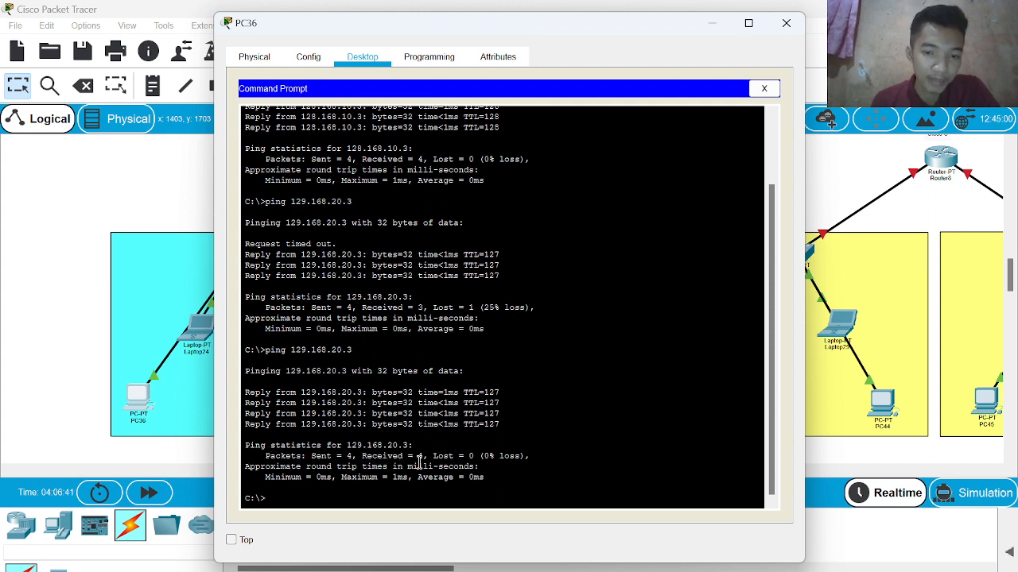
left_click(786, 22)
Step: Connect Class B Router7 to the FastEthernet7/0 port of Class C Router8 with a copper crossover cable
scroll(382, 279, "up", 3)
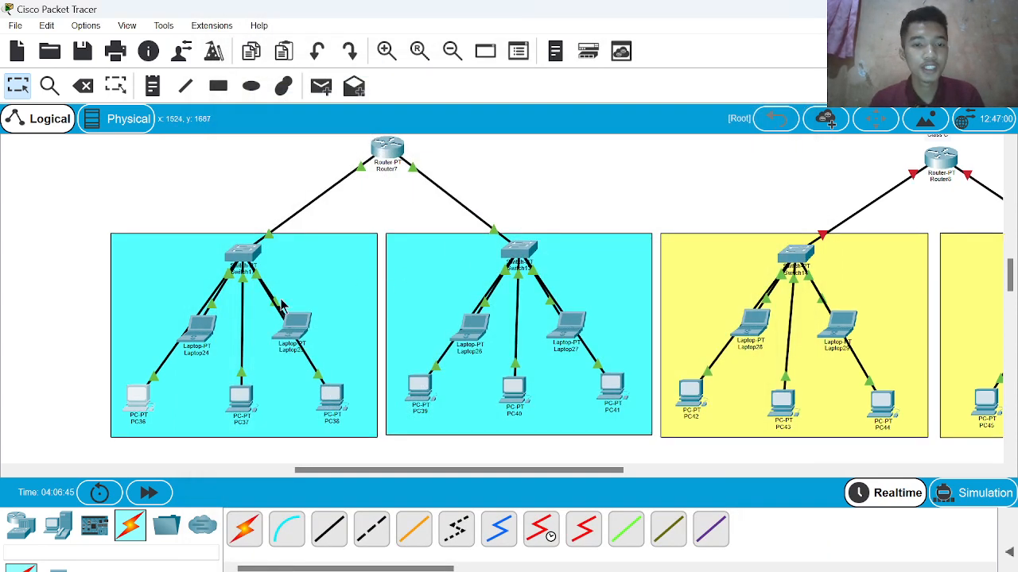
scroll(382, 259, "down", 2)
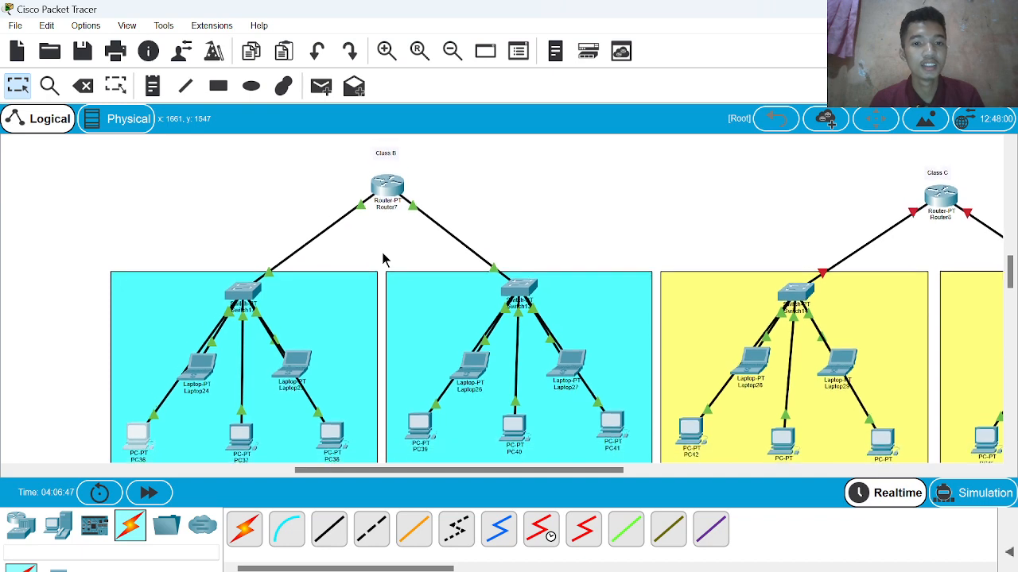
scroll(383, 260, "up", 1)
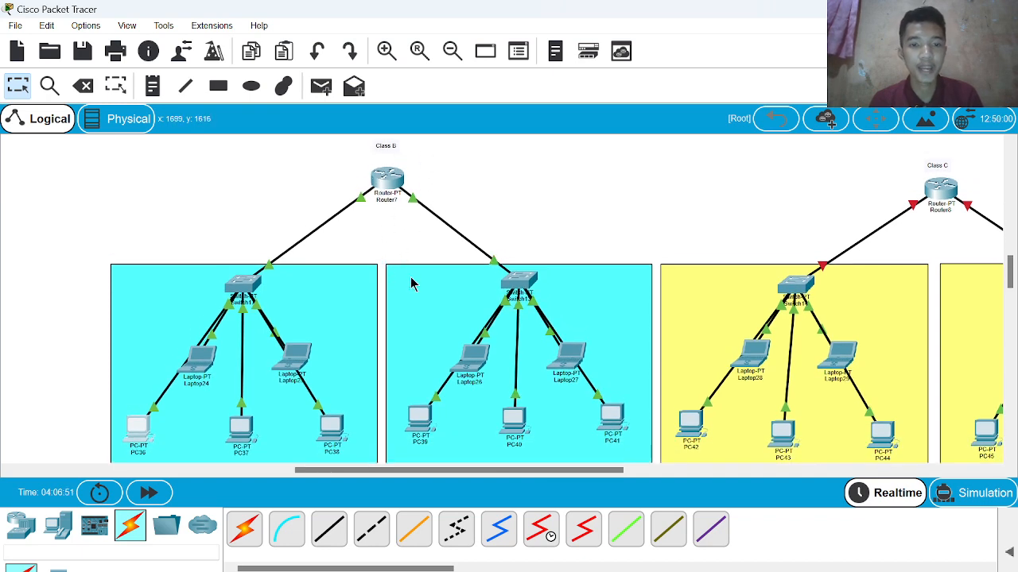
scroll(411, 282, "down", 2)
scroll(411, 282, "right", 3)
scroll(411, 282, "right", 4)
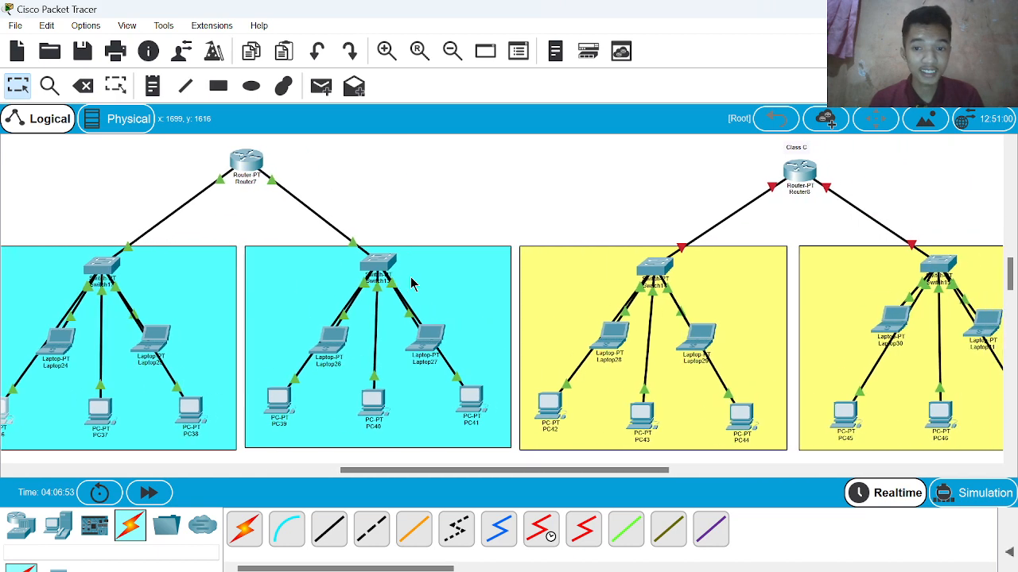
scroll(411, 282, "up", 1)
scroll(562, 277, "right", 3)
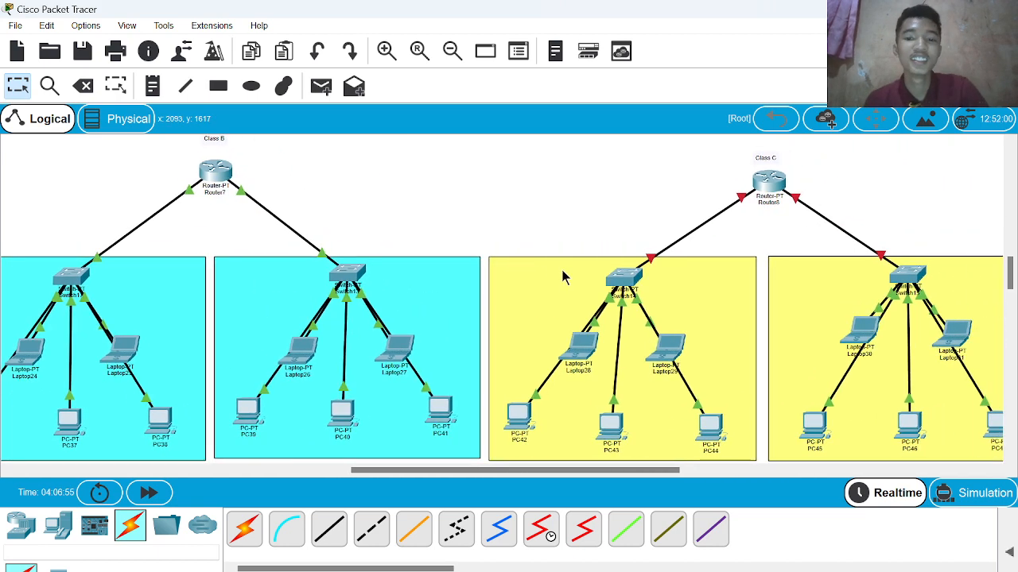
scroll(562, 276, "up", 2)
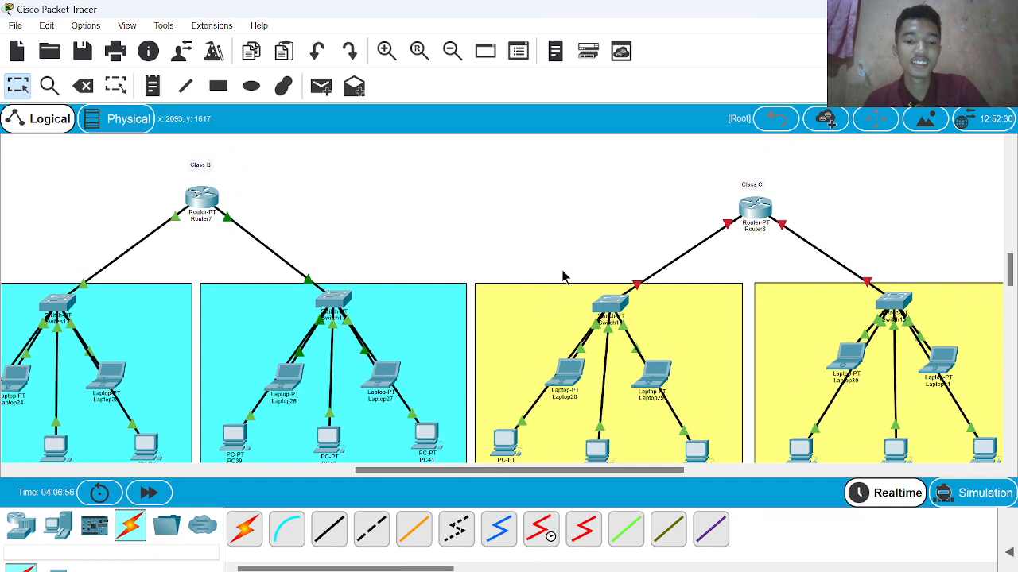
left_click(371, 529)
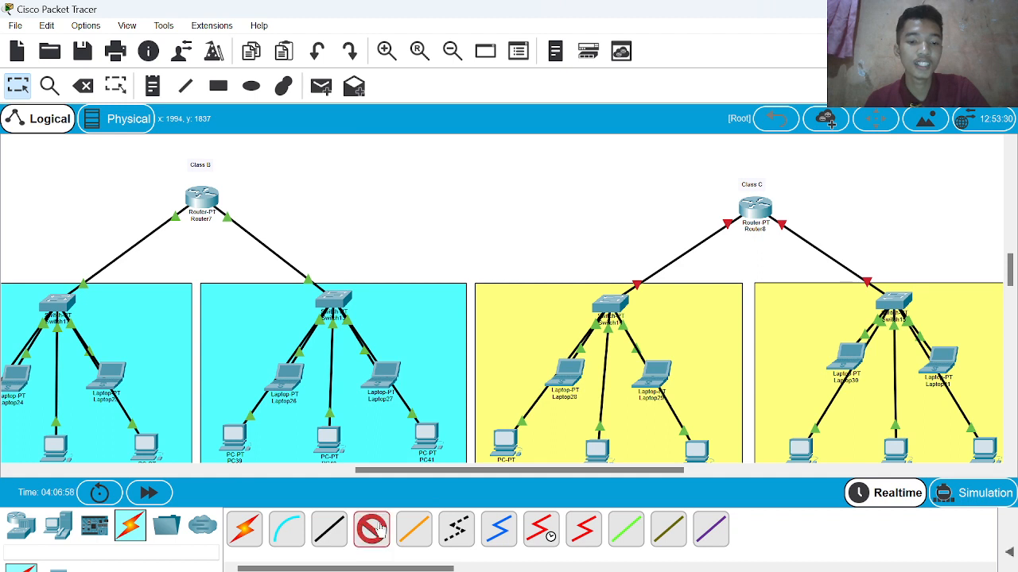
left_click(206, 202)
left_click(286, 309)
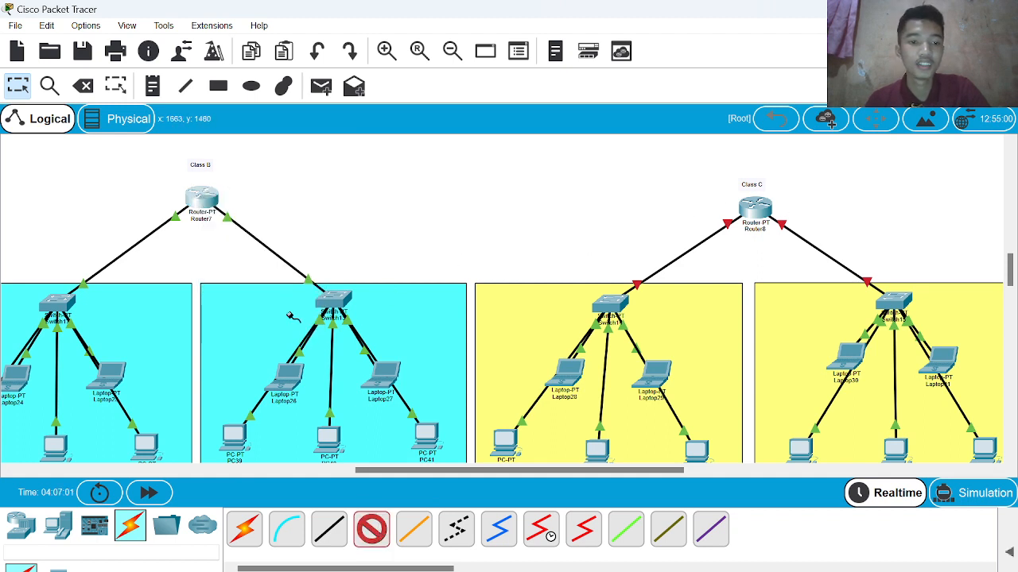
left_click(761, 207)
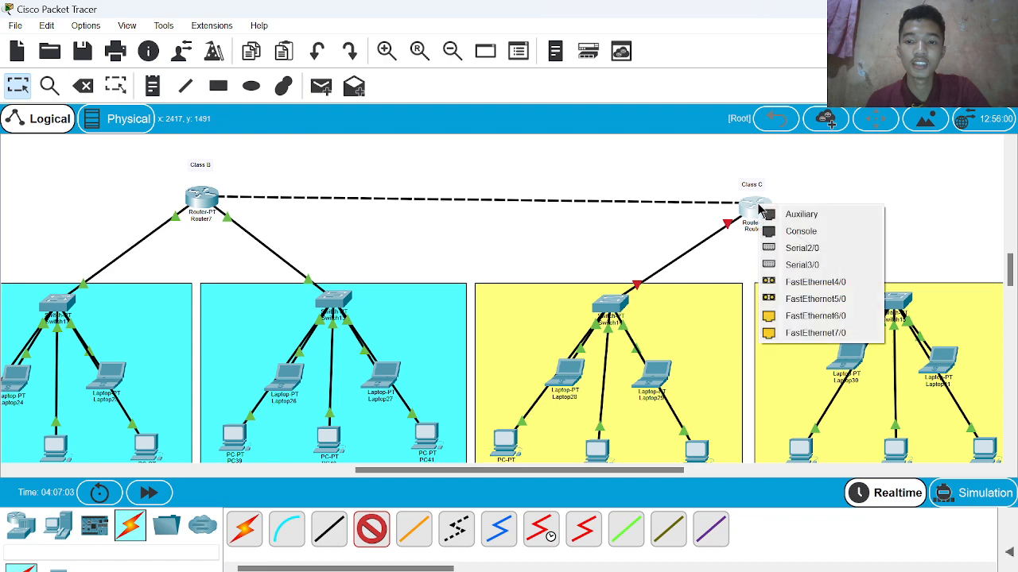
left_click(785, 335)
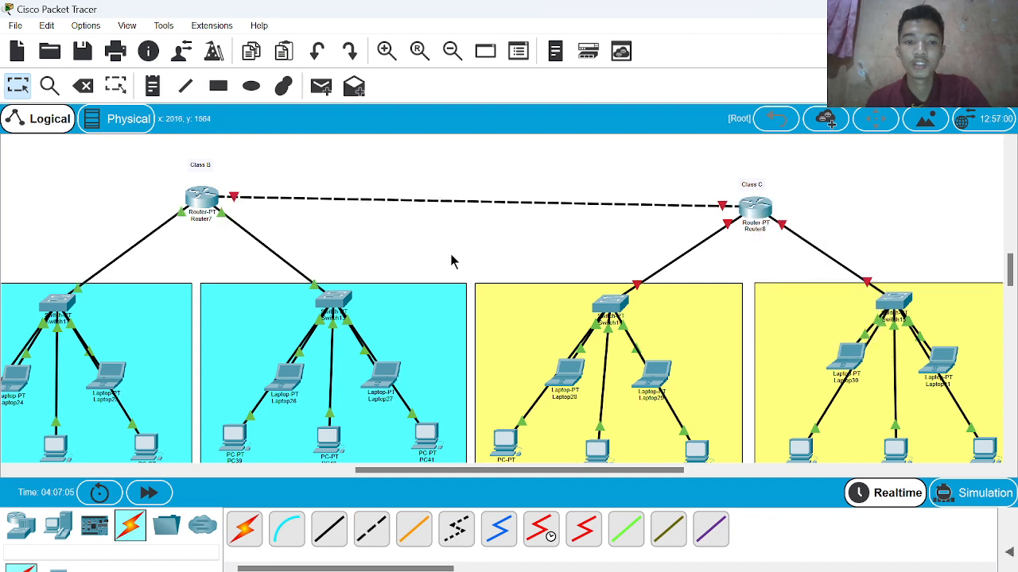
scroll(441, 256, "down", 1)
scroll(706, 253, "down", 2)
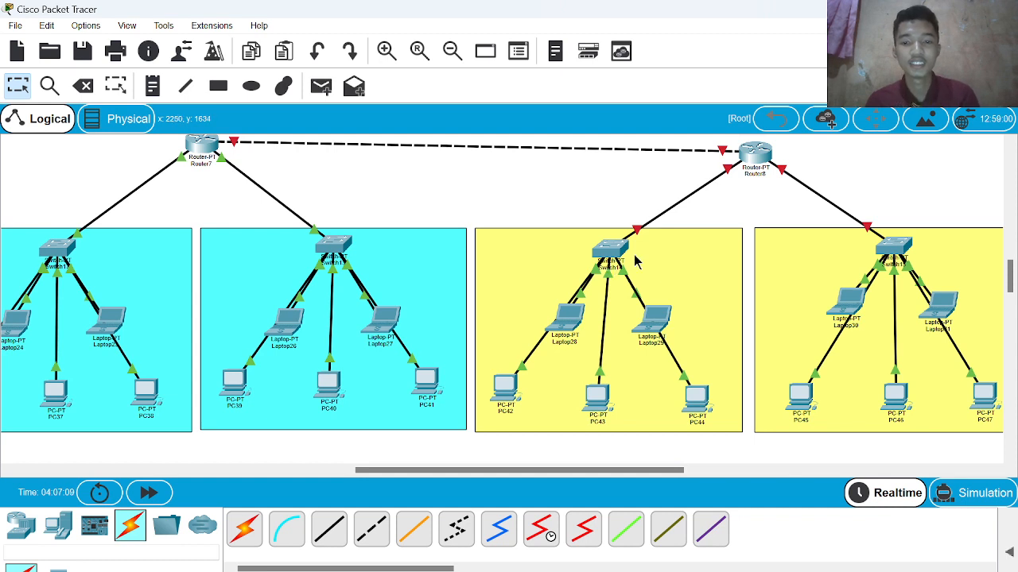
scroll(636, 262, "up", 2)
scroll(610, 362, "down", 1)
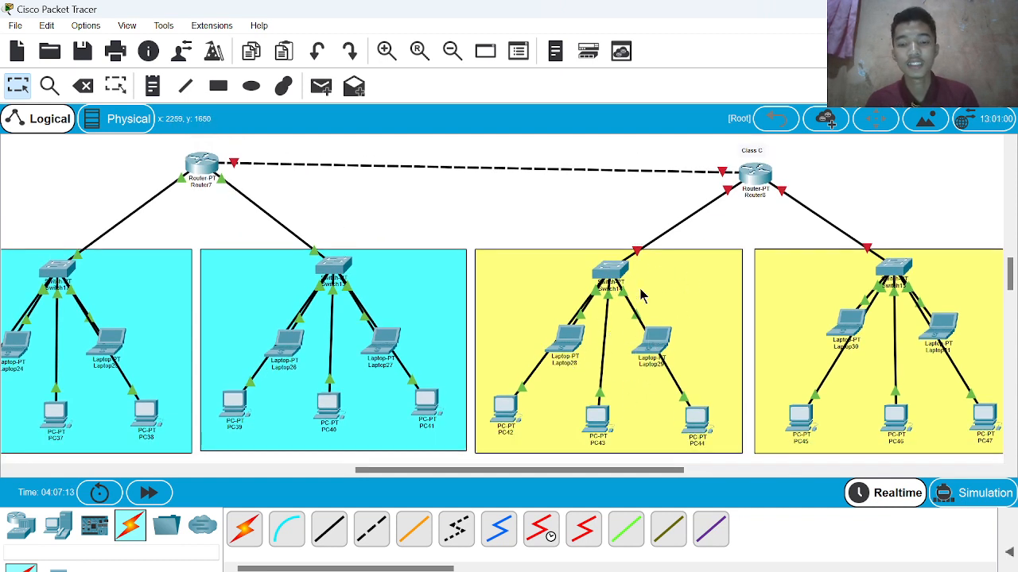
scroll(706, 239, "up", 1)
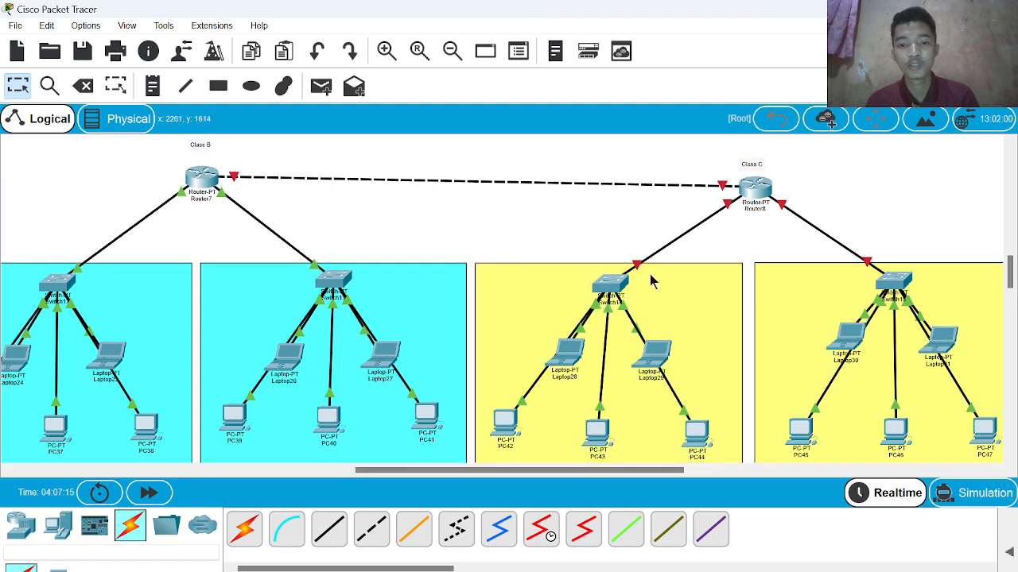
Step: Open the command line of Class C Router8 and return from interface mode to global configuration mode
scroll(795, 278, "down", 2)
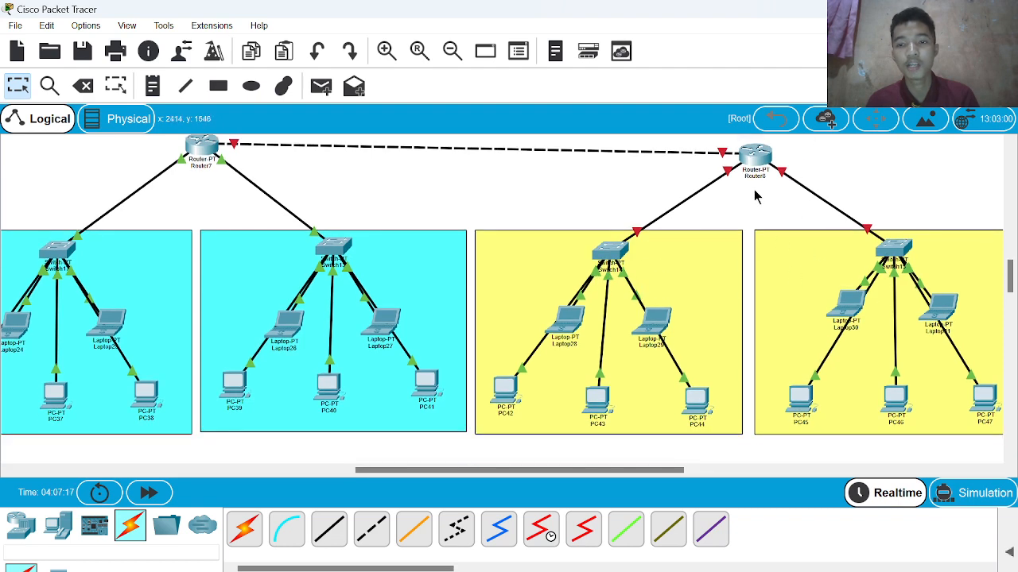
left_click(753, 155)
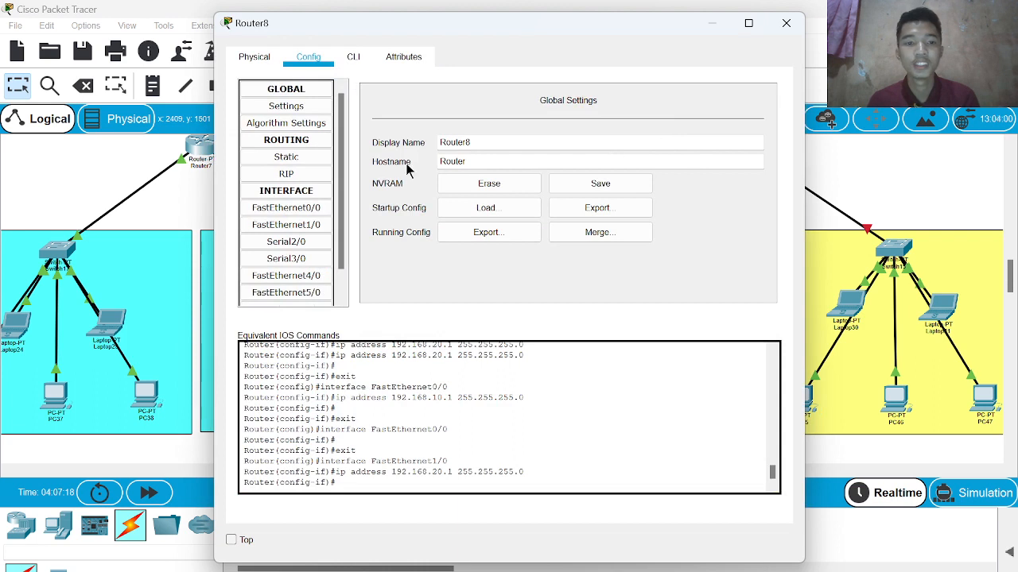
left_click(362, 64)
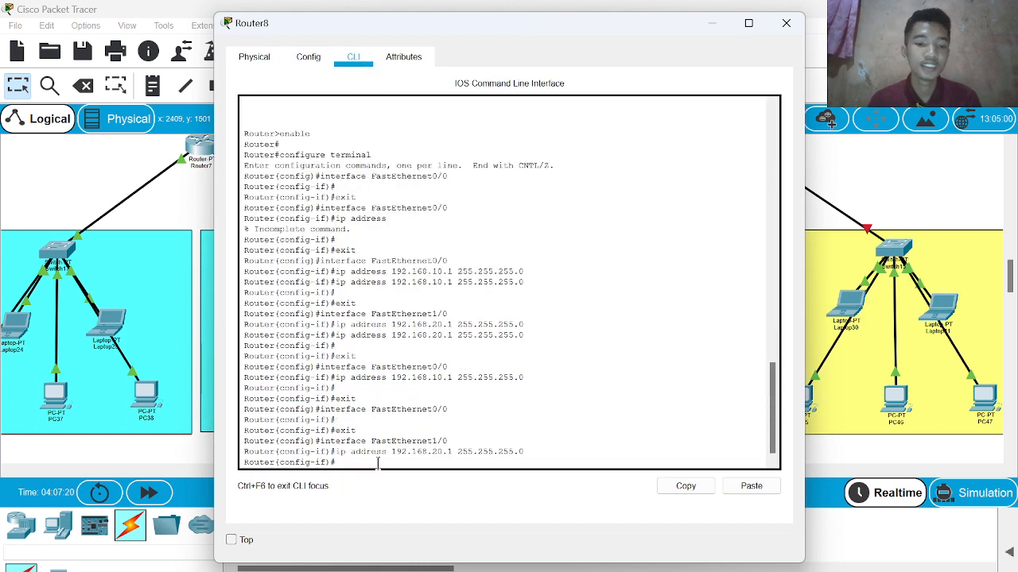
type("exit")
key("Return")
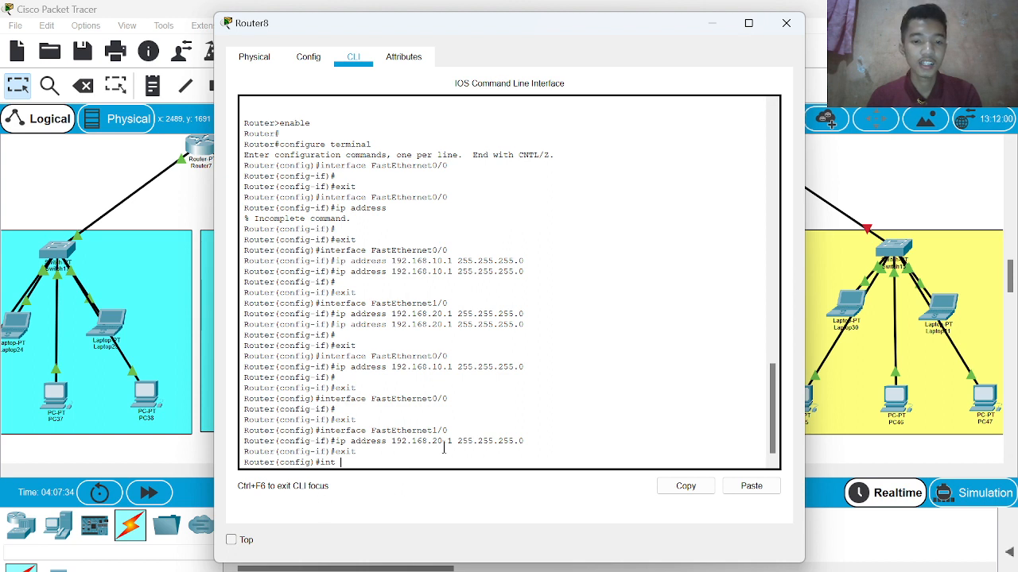
Step: Try to assign 192.168.10.1 without a subnet mask to Router8's Fa0/0 interface and exit interface mode
type("F")
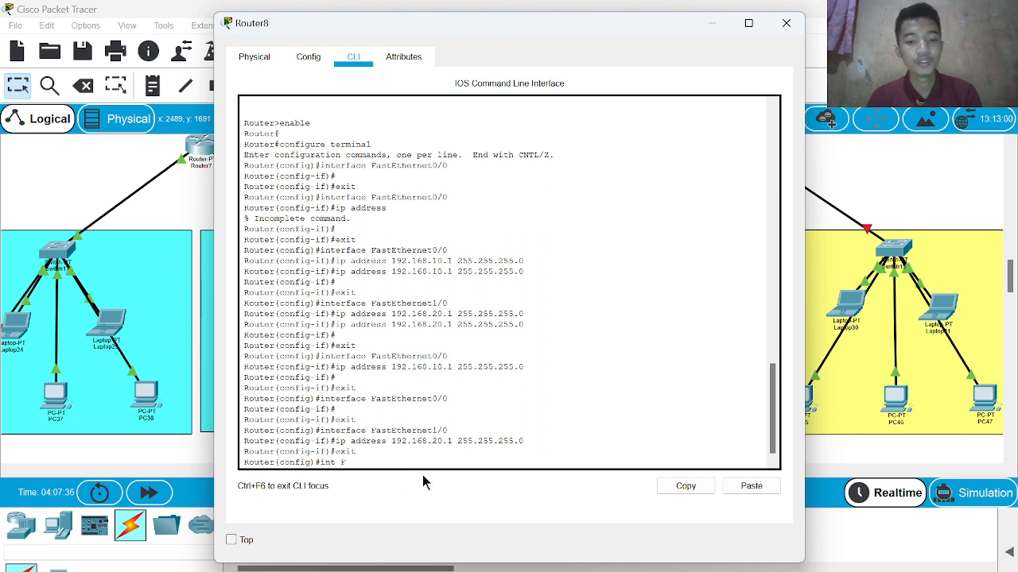
type("a0/0")
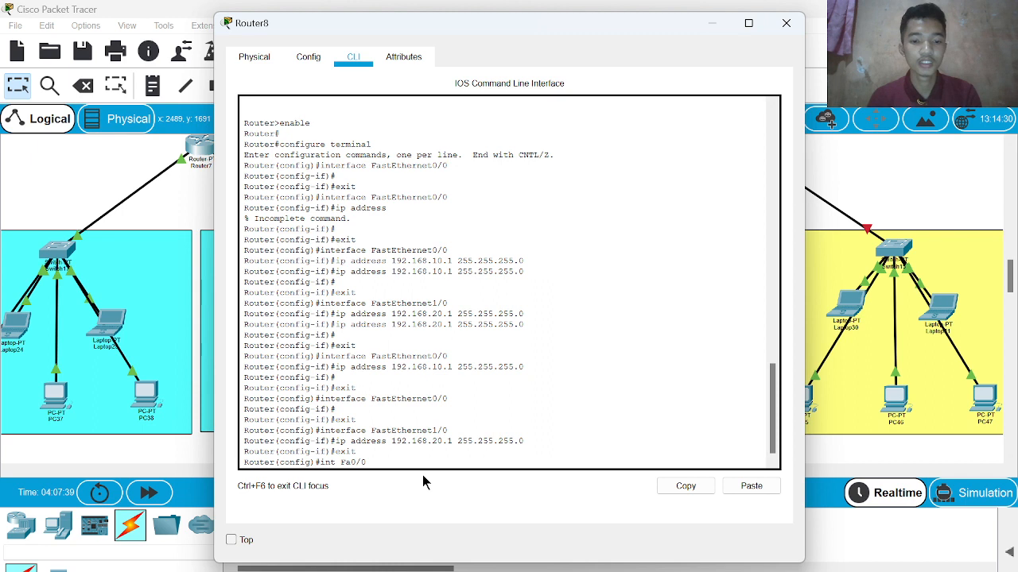
key("Return")
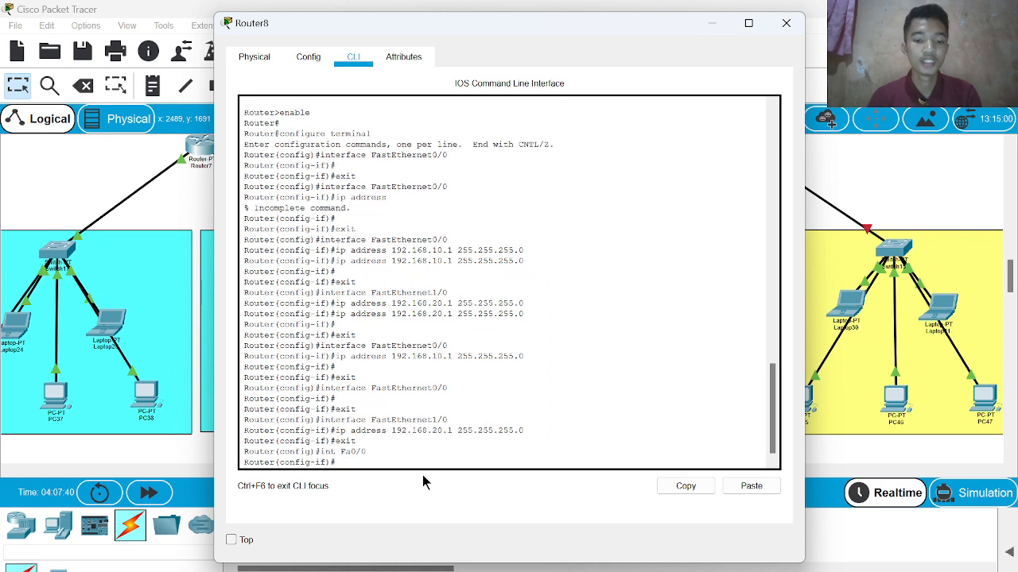
type("ip add")
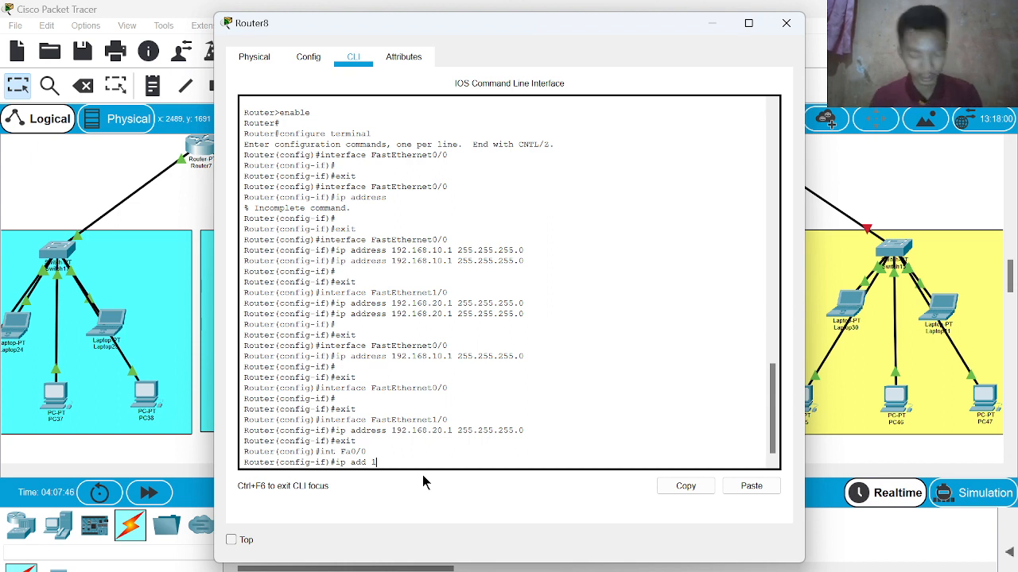
type("1")
key("BackSpace")
type("192.168.")
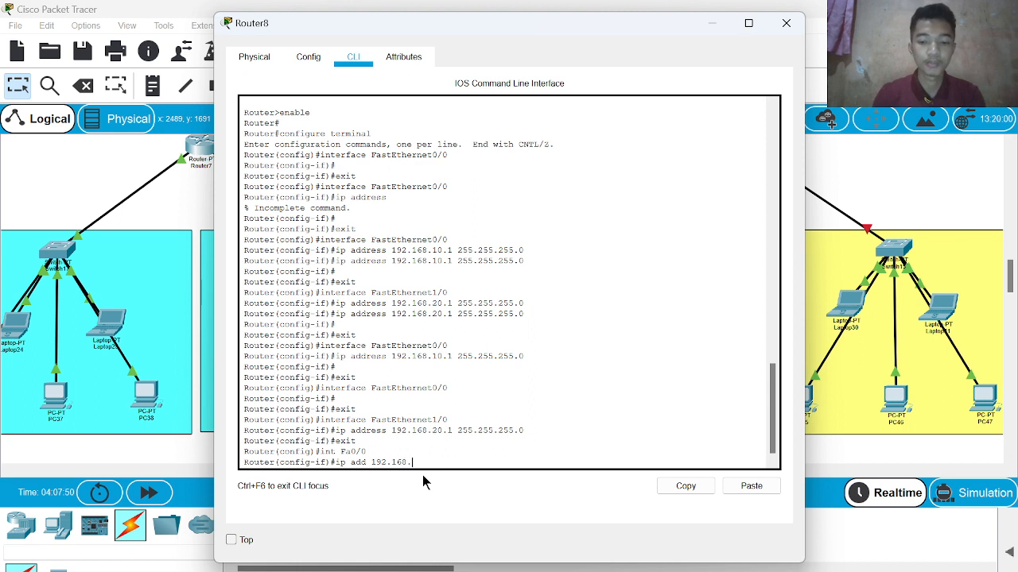
type("10.1")
key("Return")
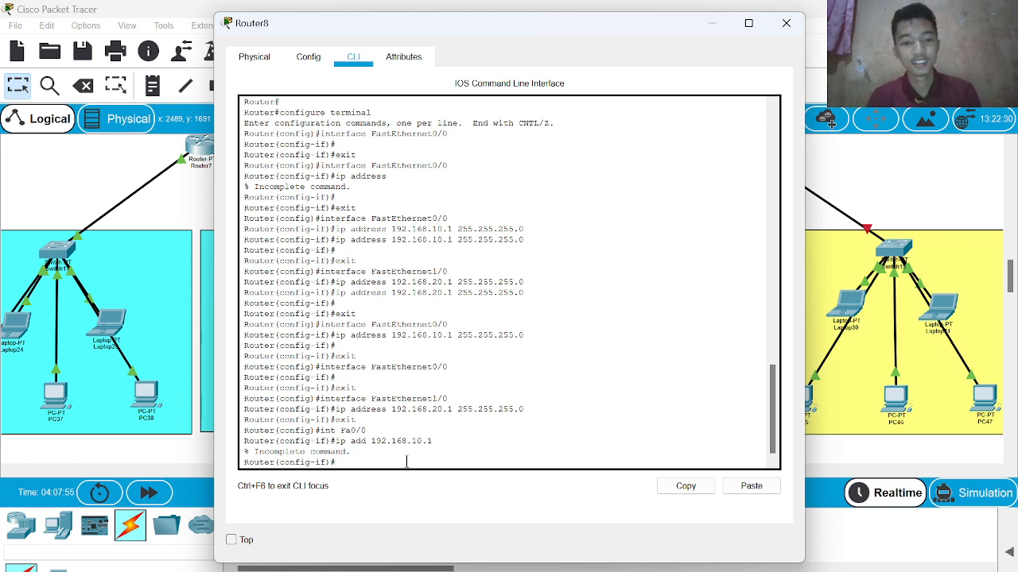
type("exit")
key("Return")
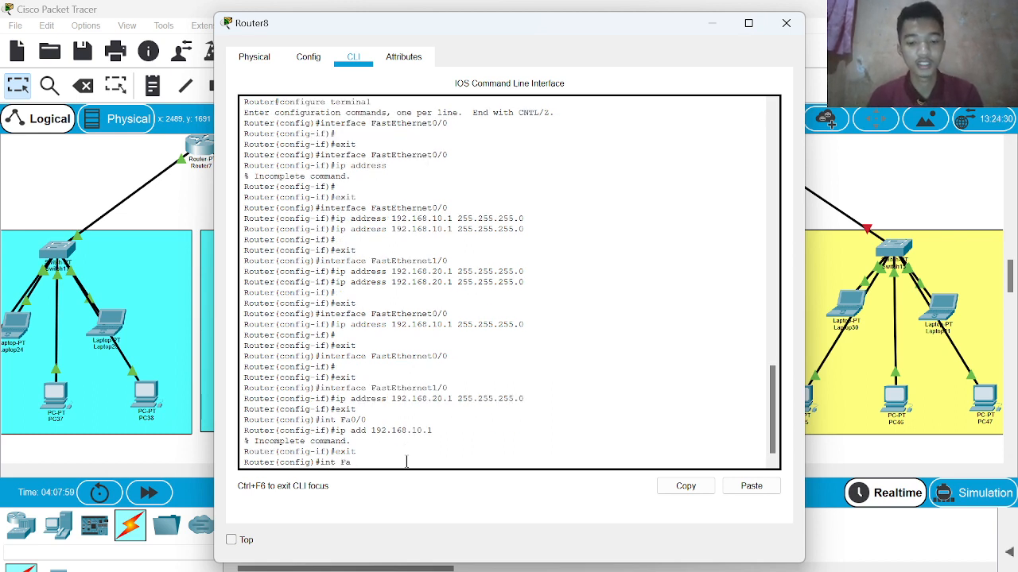
Step: Enter interface Fa0/0 on Router8 and assign it 192.168.10.1 with subnet mask 255.255.255.0
key("BackSpace")
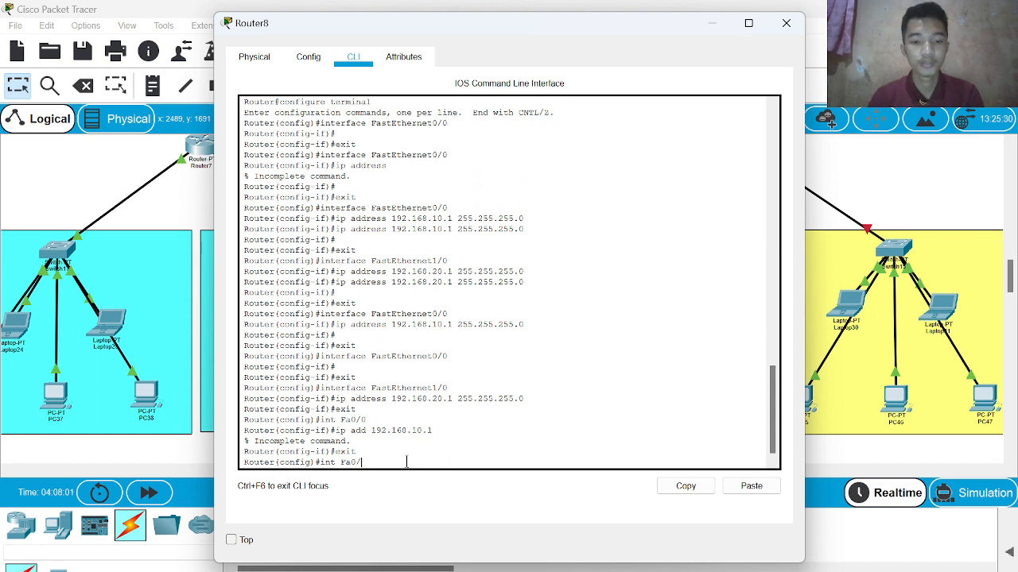
key("Return")
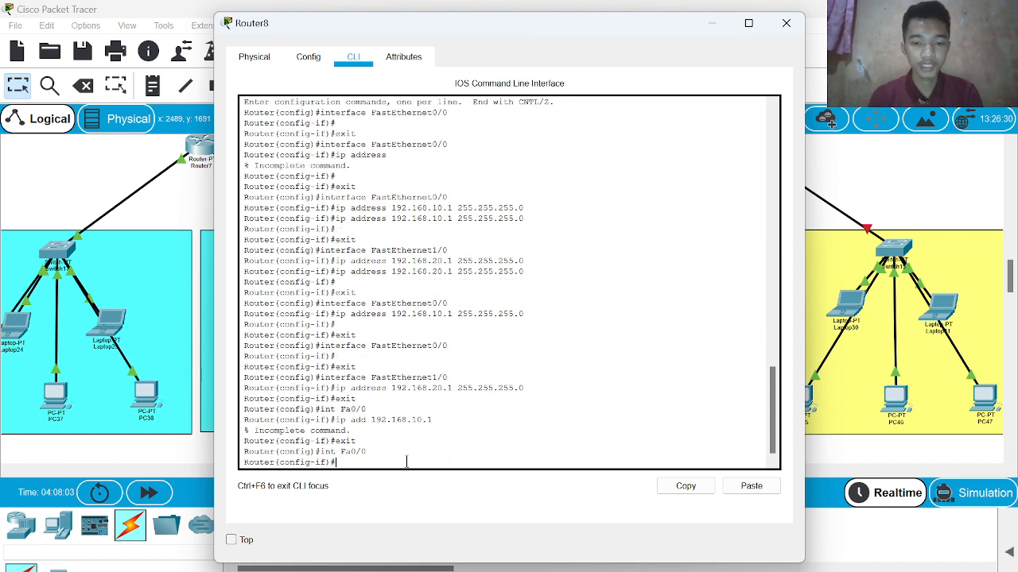
type("ip add 1")
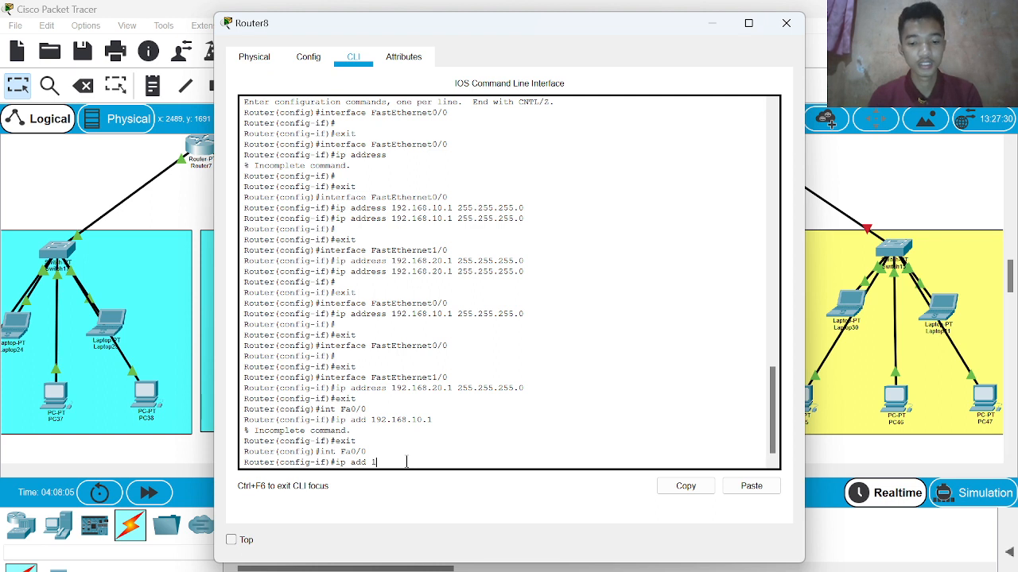
type("92.168.1")
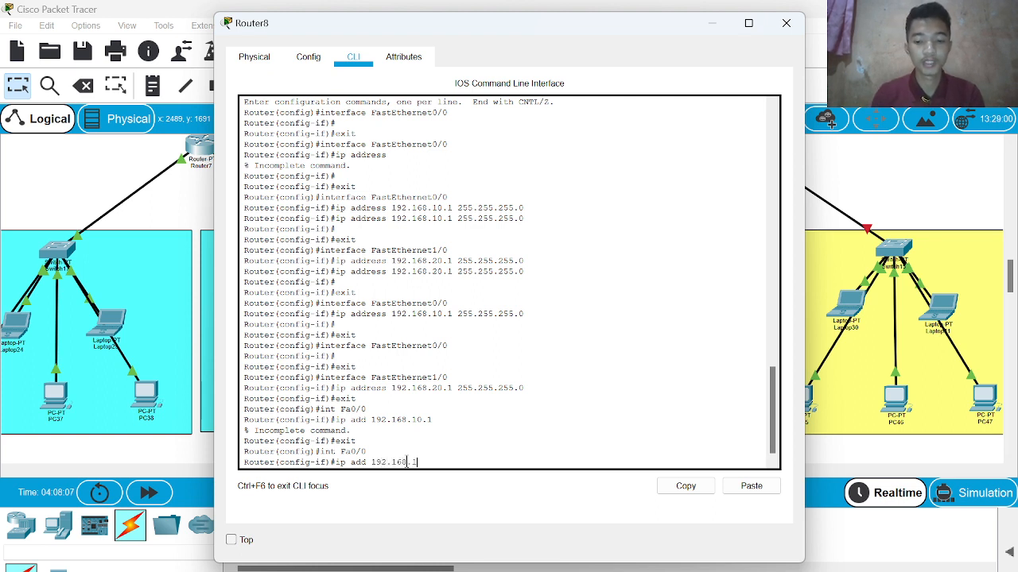
type("0.1 255.255.255.0")
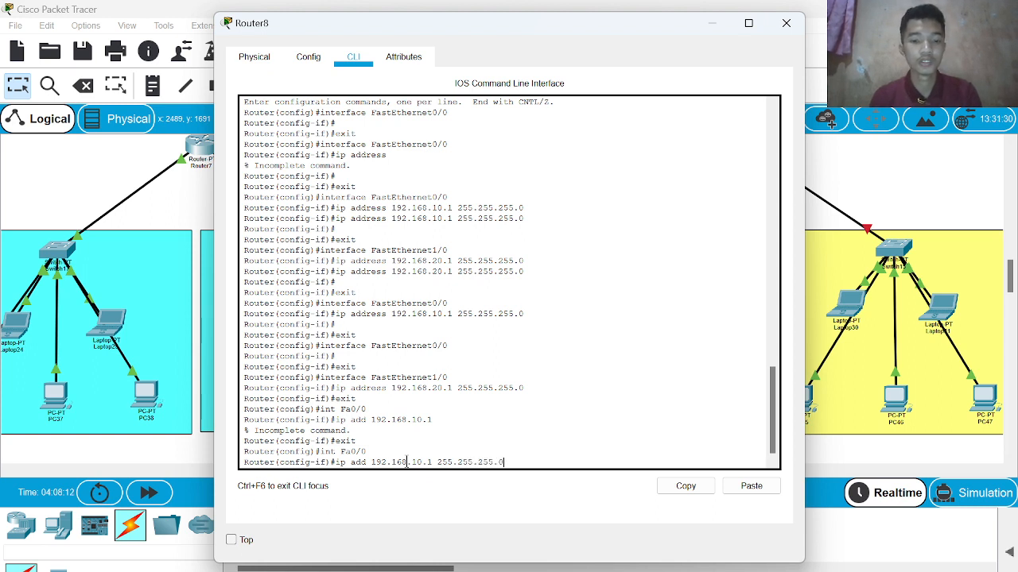
key("Return")
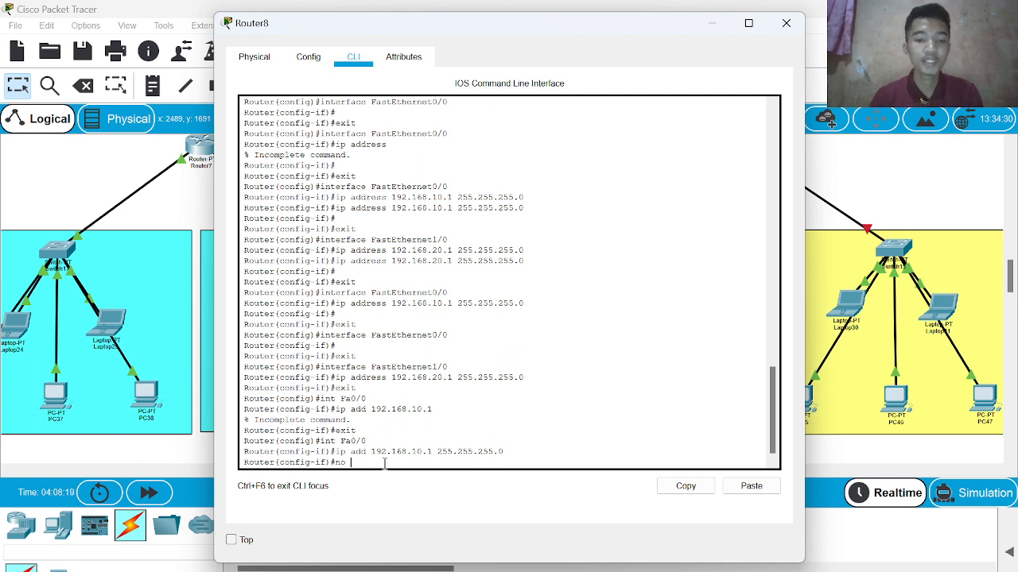
Step: Enable Router8's Fa0/0 interface with no sh and exit to global configuration mode
type("no sh")
key("Return")
key("Return")
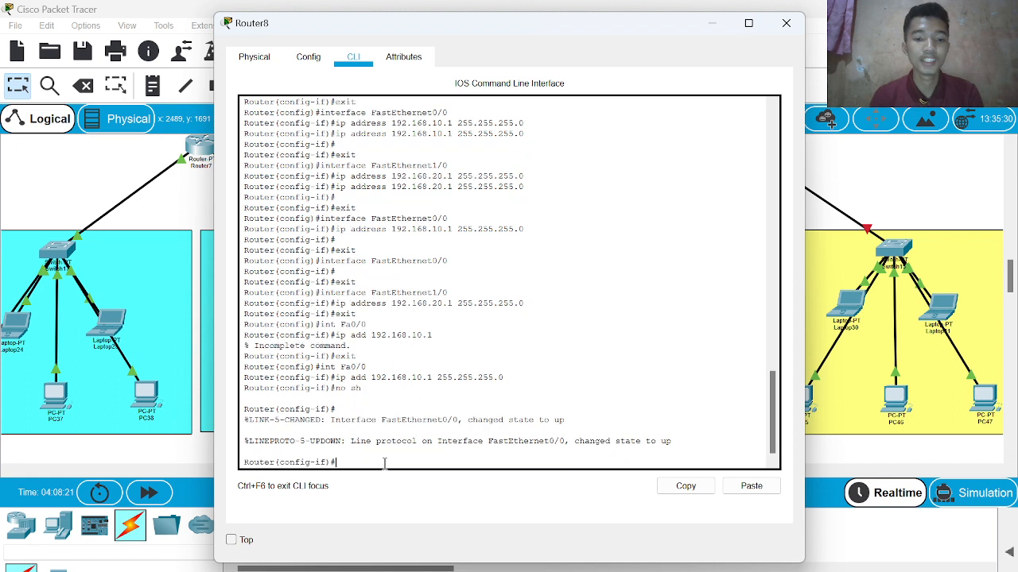
key("Return")
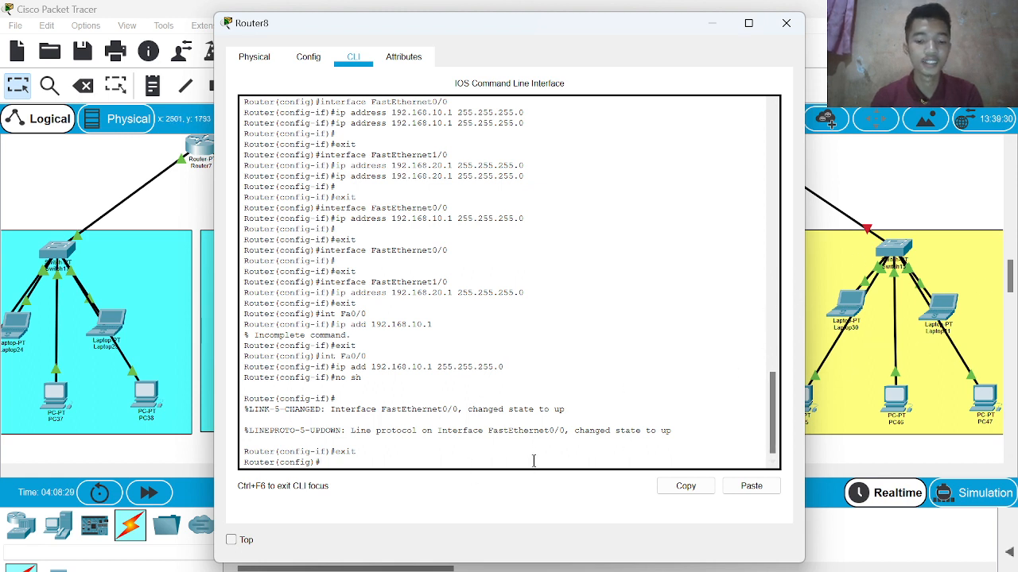
Step: Try to assign the address 129168.20.1 to Router8's Fa1/0 interface and exit interface mode
type("int ")
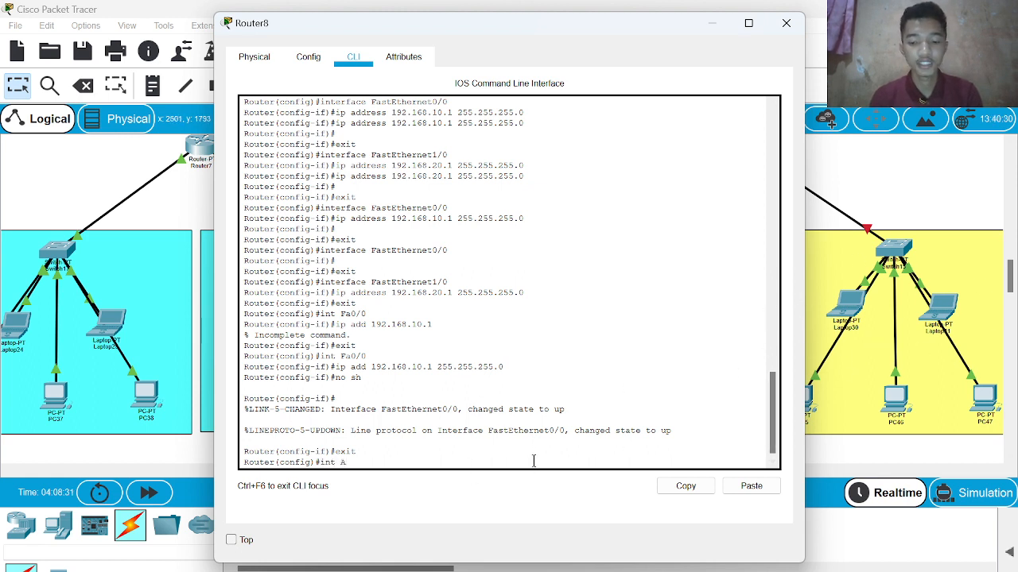
type("Fa1")
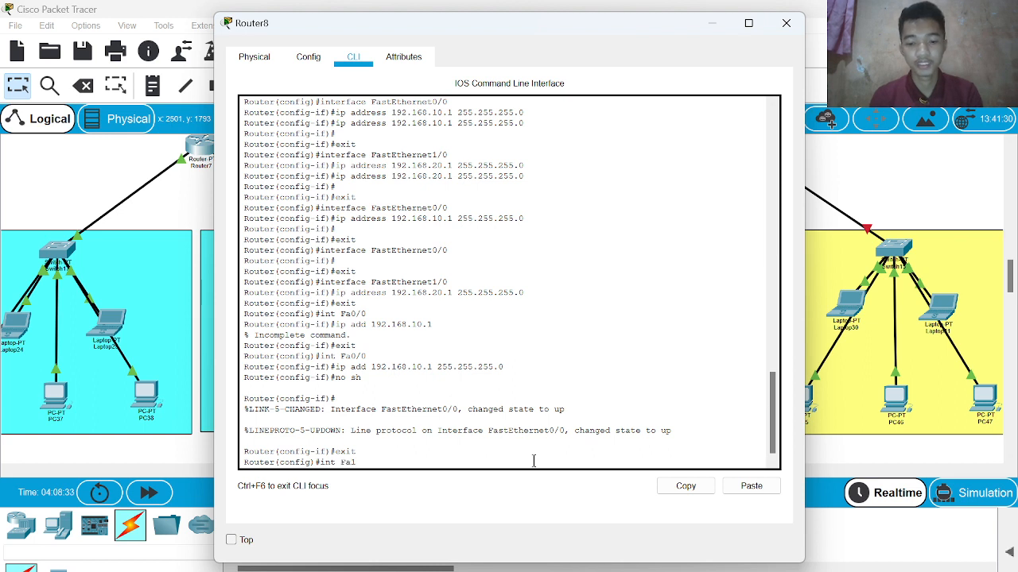
type("/0")
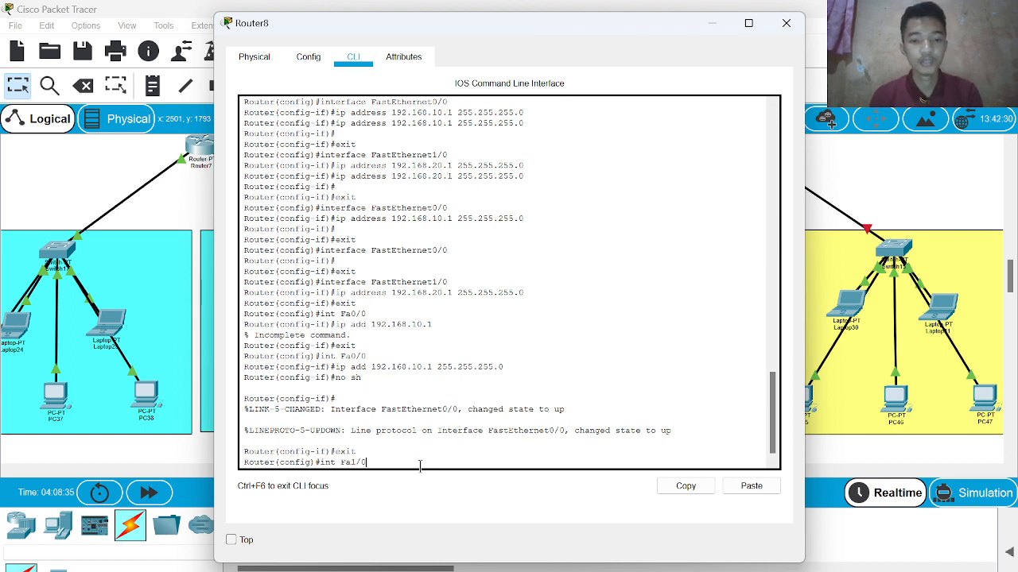
key("Return")
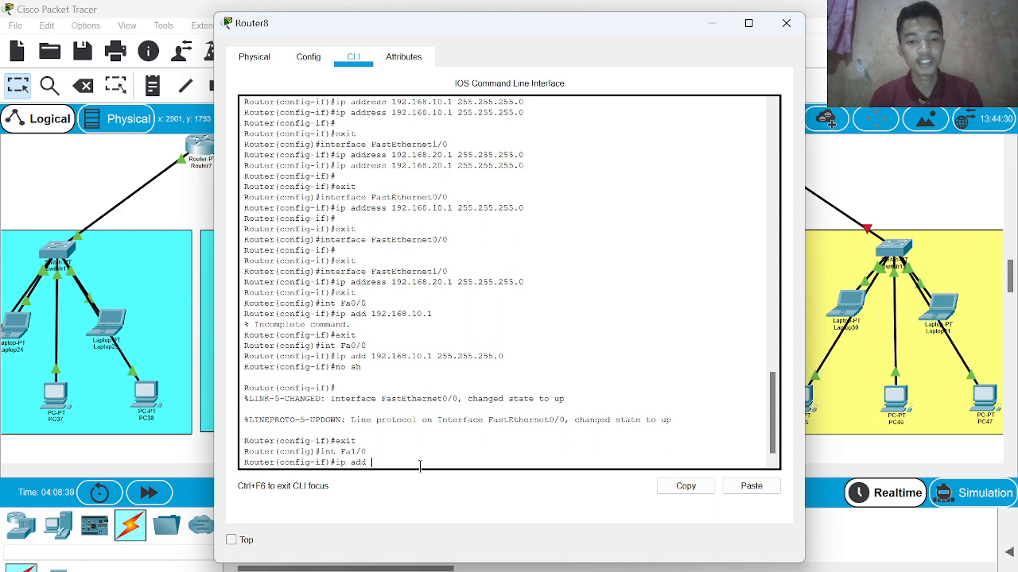
type("ip add 129168")
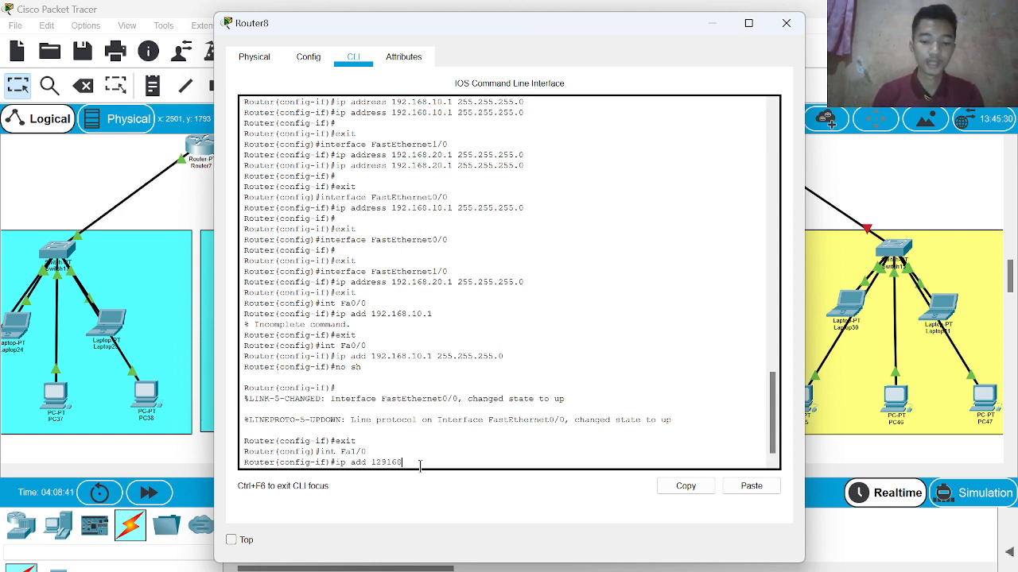
type(".20.1")
key("Return")
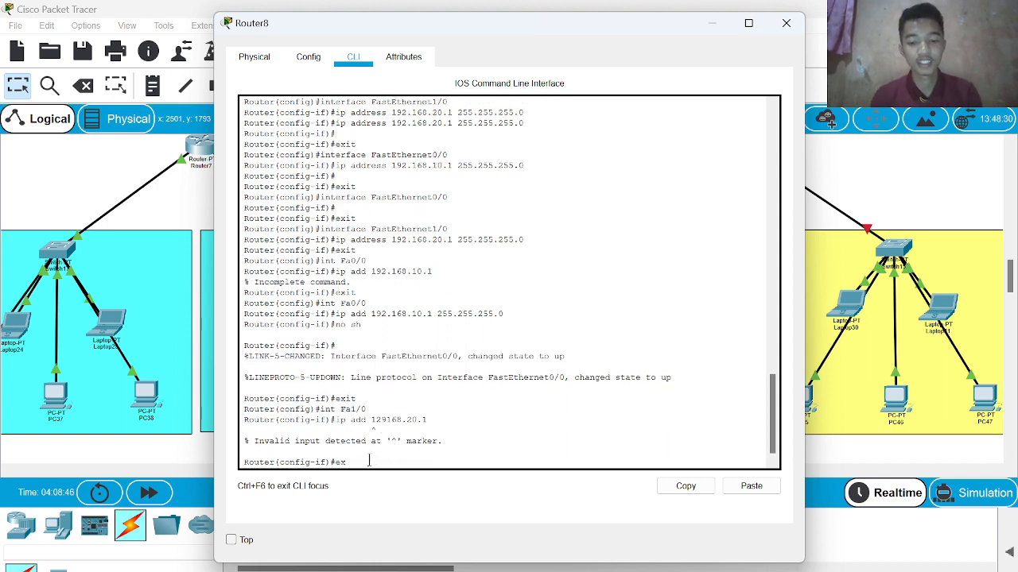
type("exit")
key("Return")
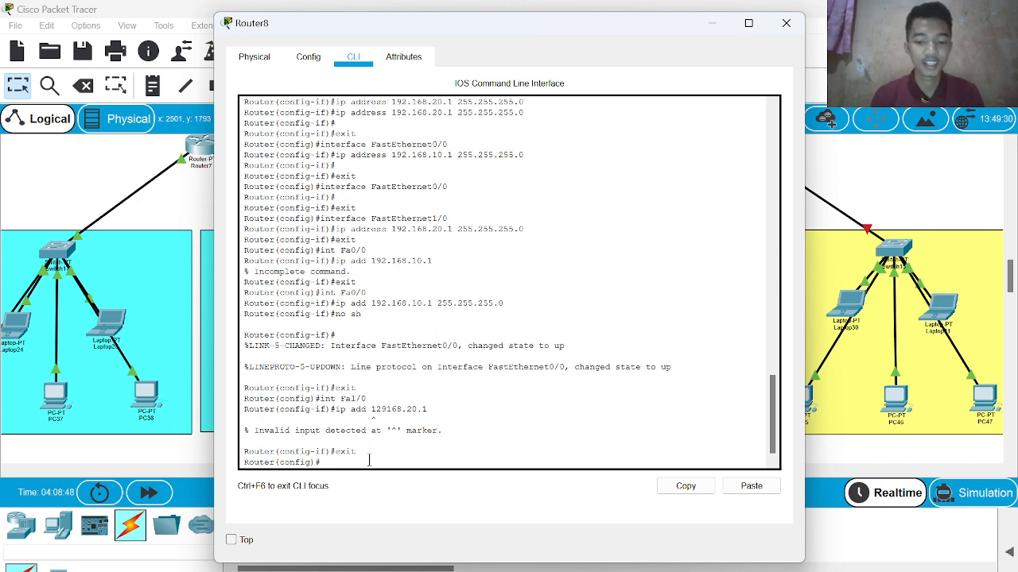
Step: Try to assign 129.168.20.1 without a subnet mask to Router8's Fa1/0 interface and exit interface mode
type("int Fa1/0")
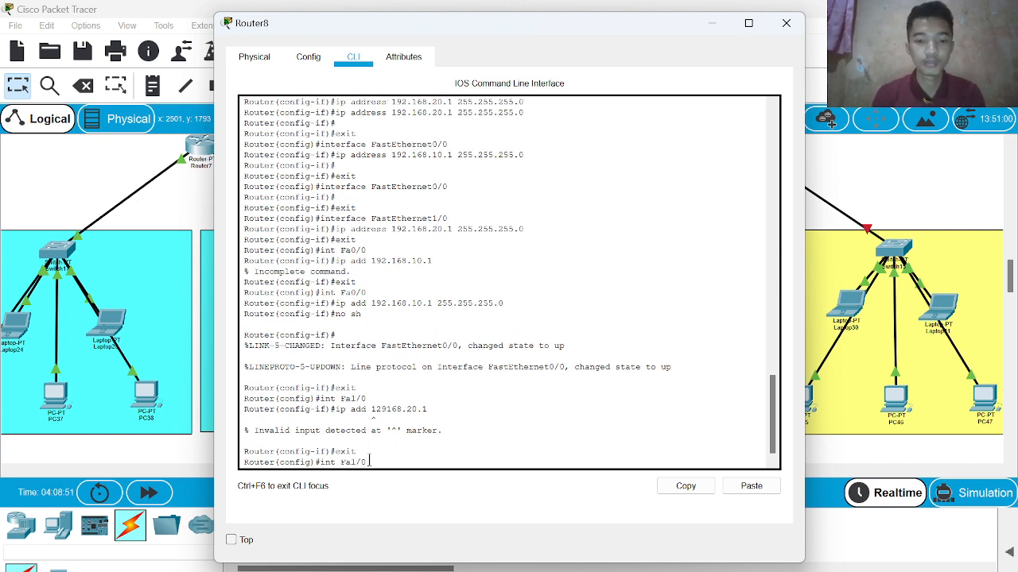
key("Return")
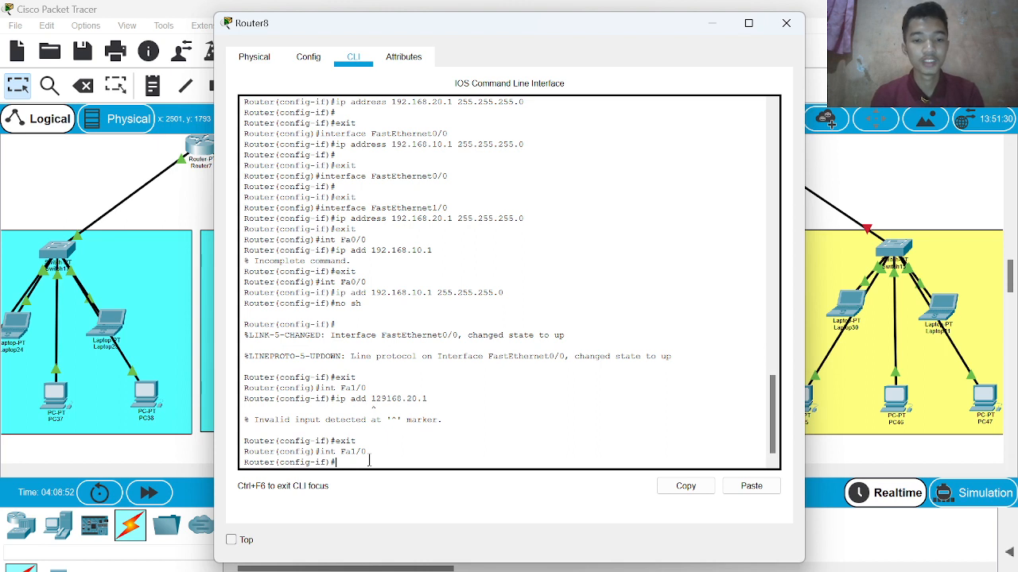
type("ip add 1")
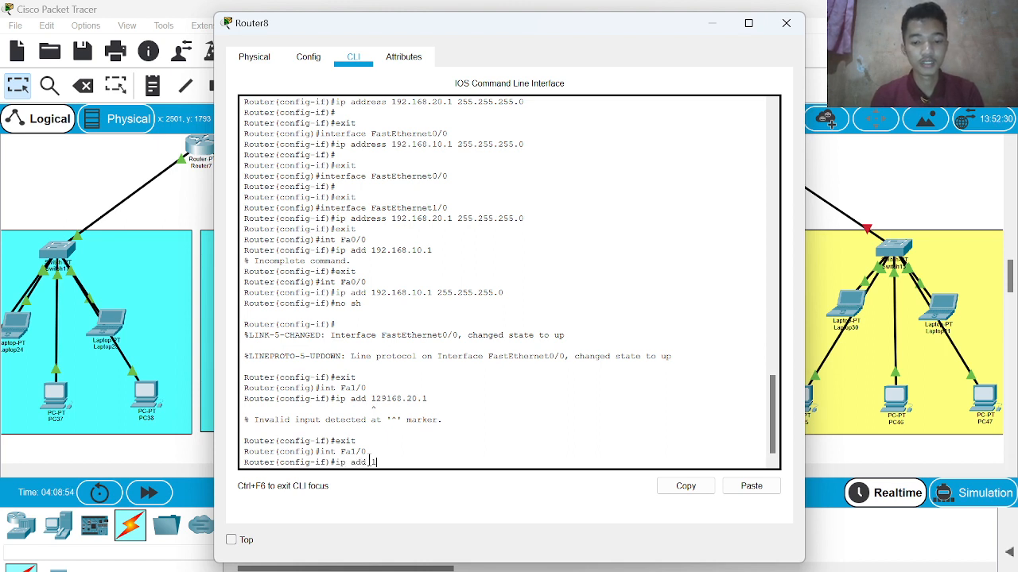
type("29.168.")
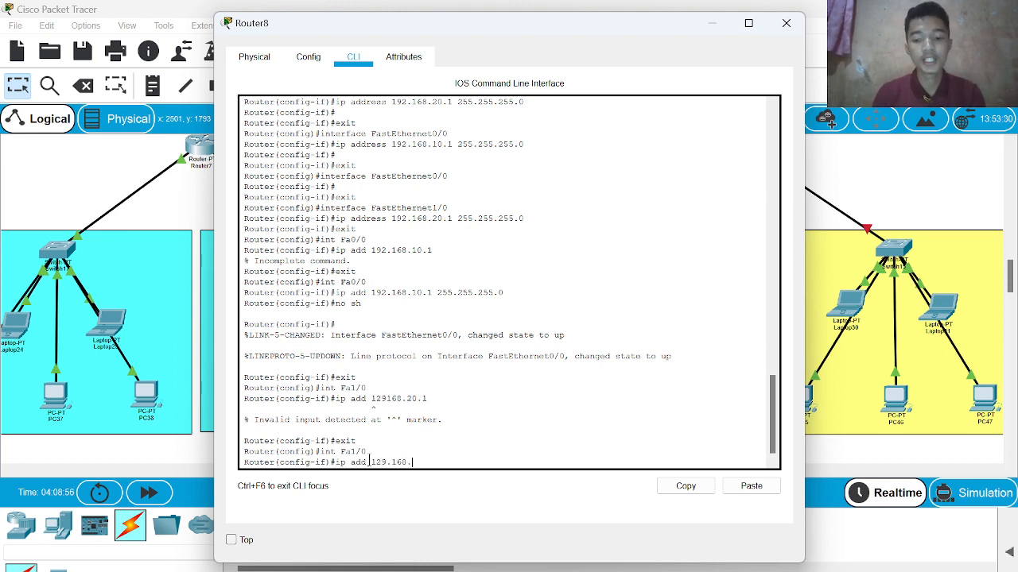
type("20.1")
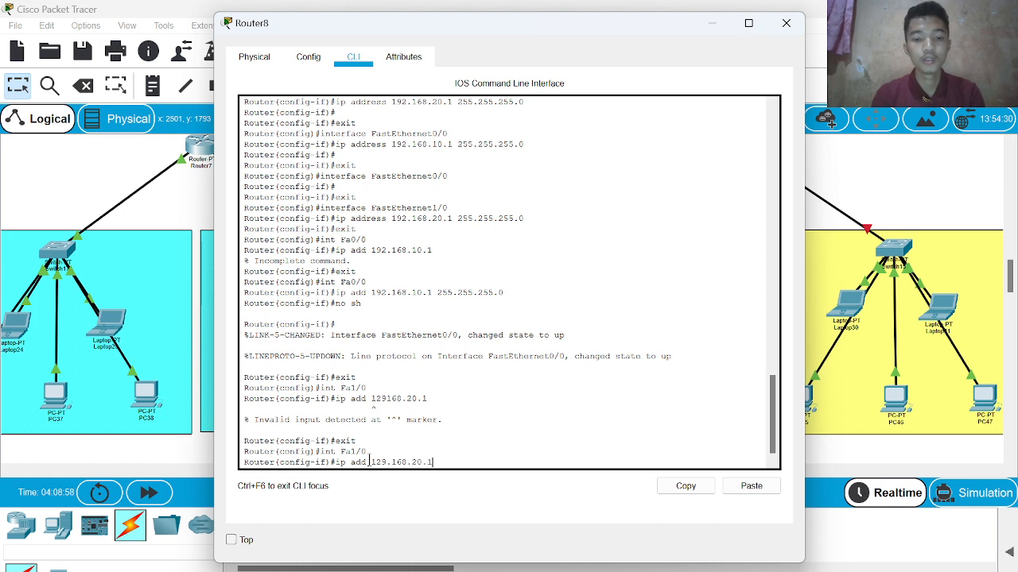
key("Return")
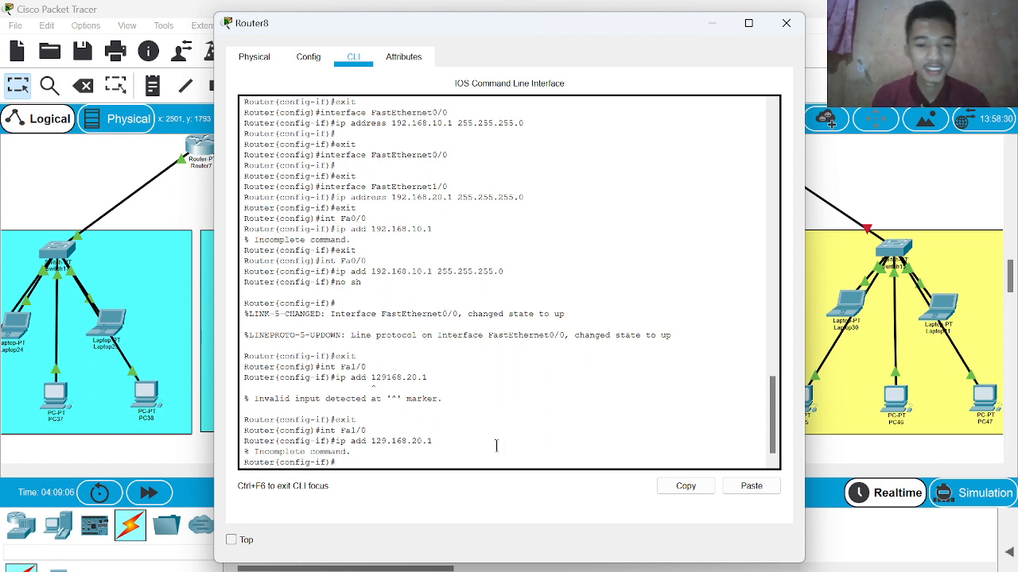
type("t")
key("Return")
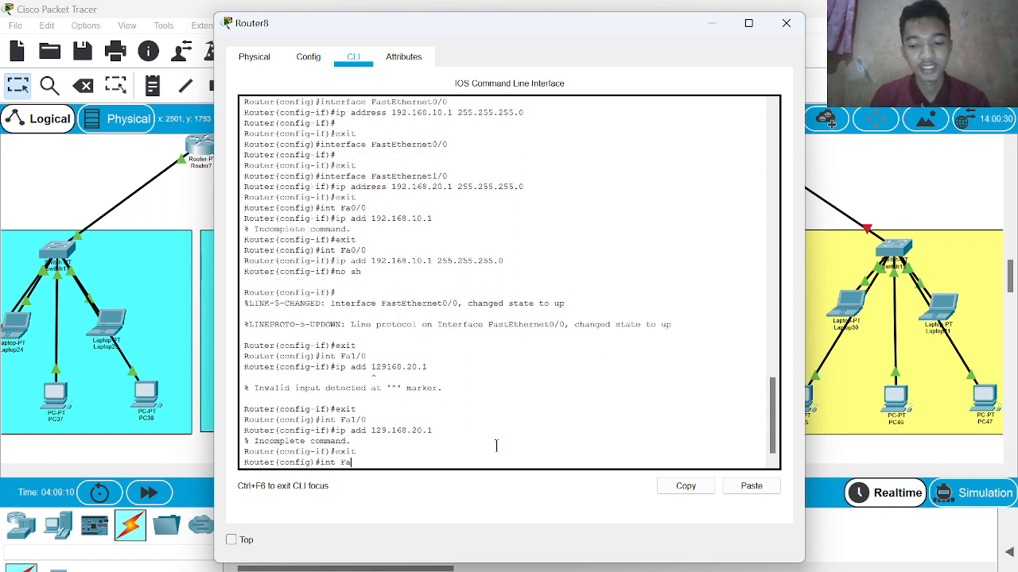
Step: Enter interface Fa1/0 on Router8 and assign it 192.168.20.1 with subnet mask 255.255.255.0
key("Return")
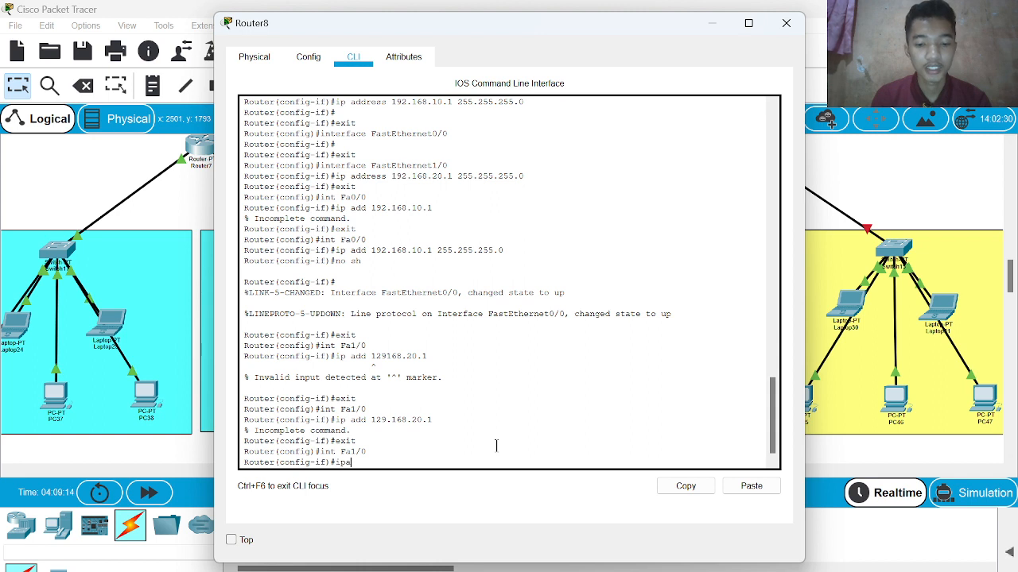
type("ip add 192.168.20.1 255")
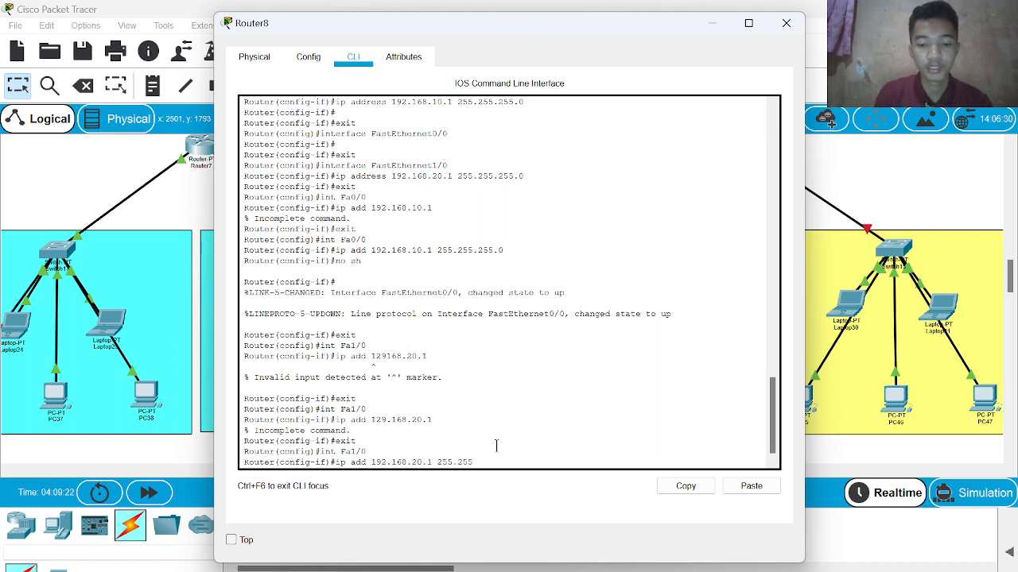
type(".255.0")
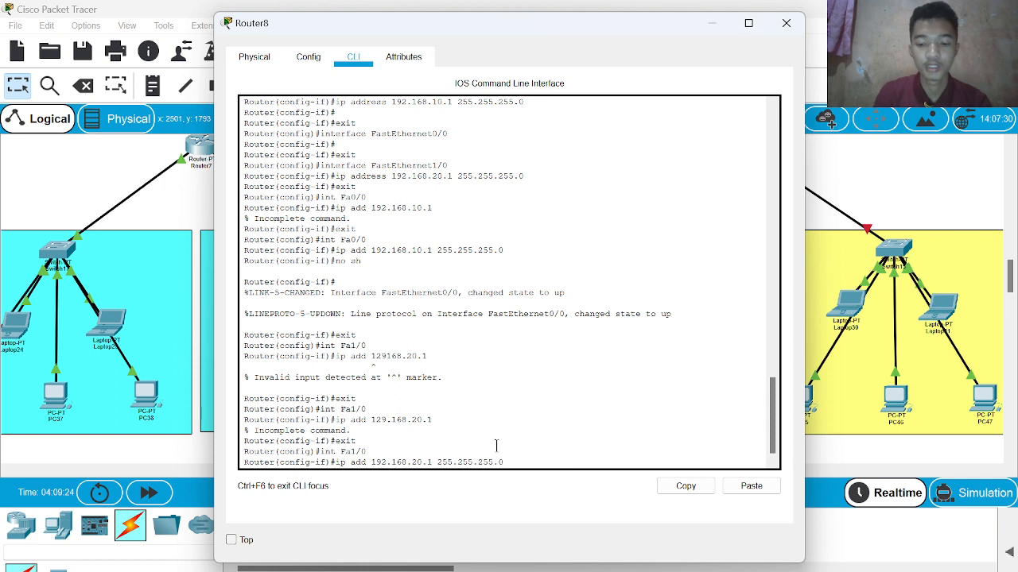
key("Return")
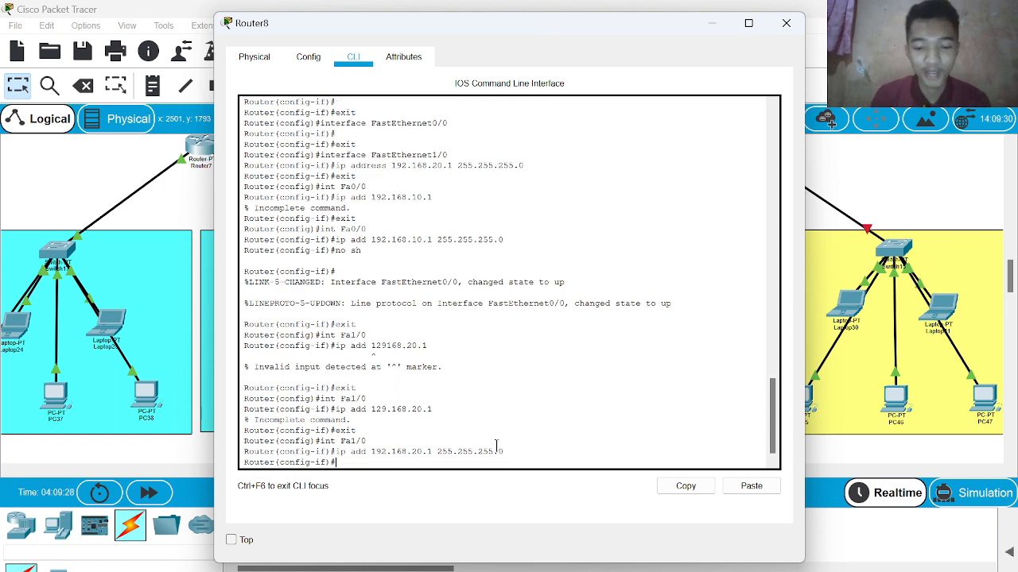
Step: Enable Router8's Fa1/0 interface with no sh, exit to global configuration mode and close the router window
type("no s")
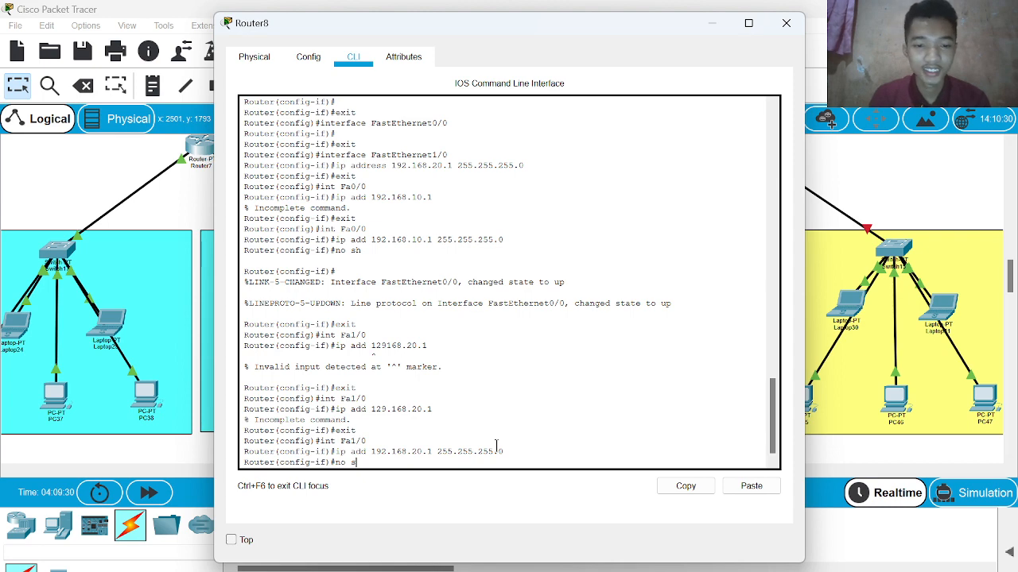
type("h")
key("Return")
key("Return")
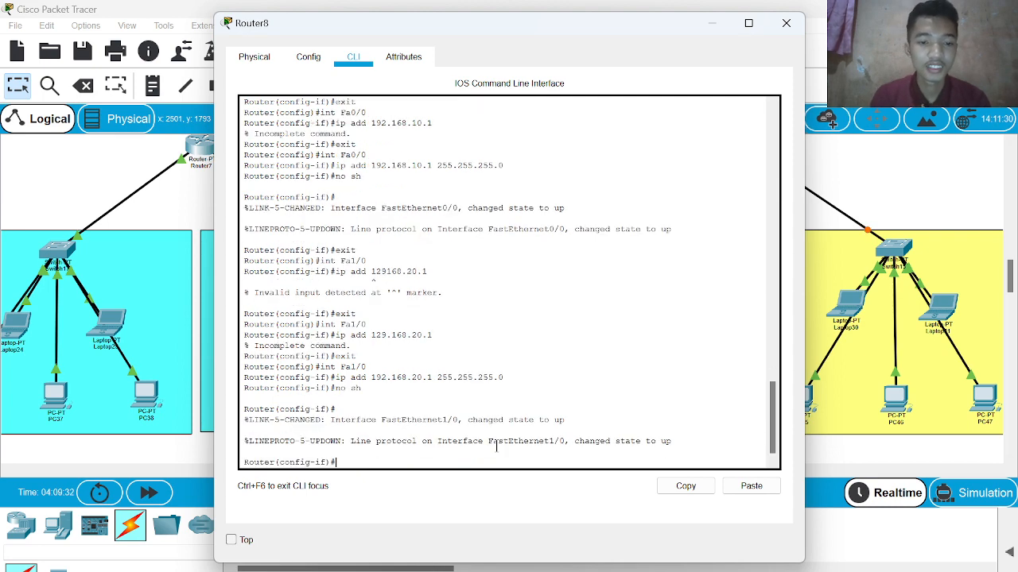
type("exit")
key("Return")
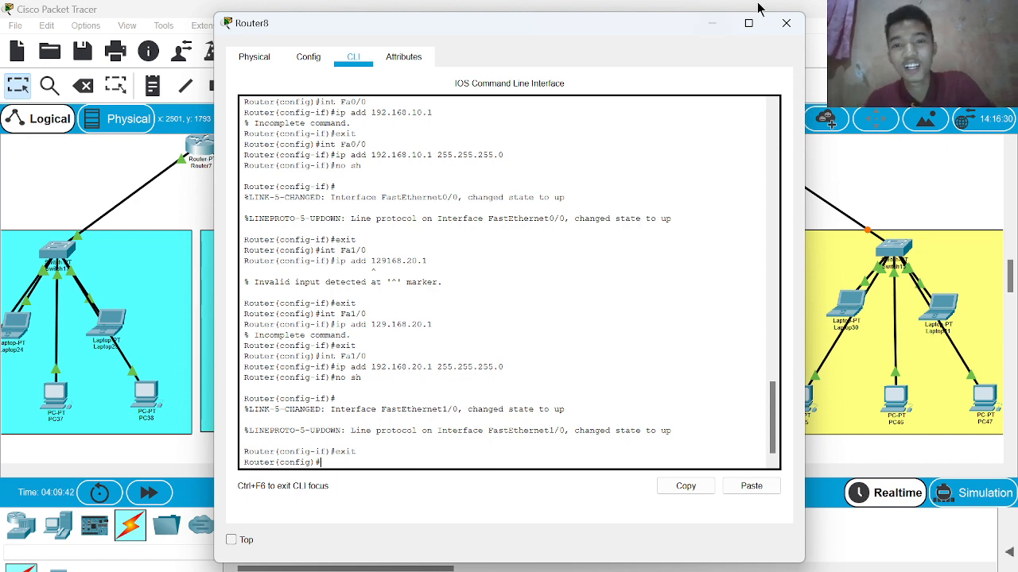
left_click(785, 23)
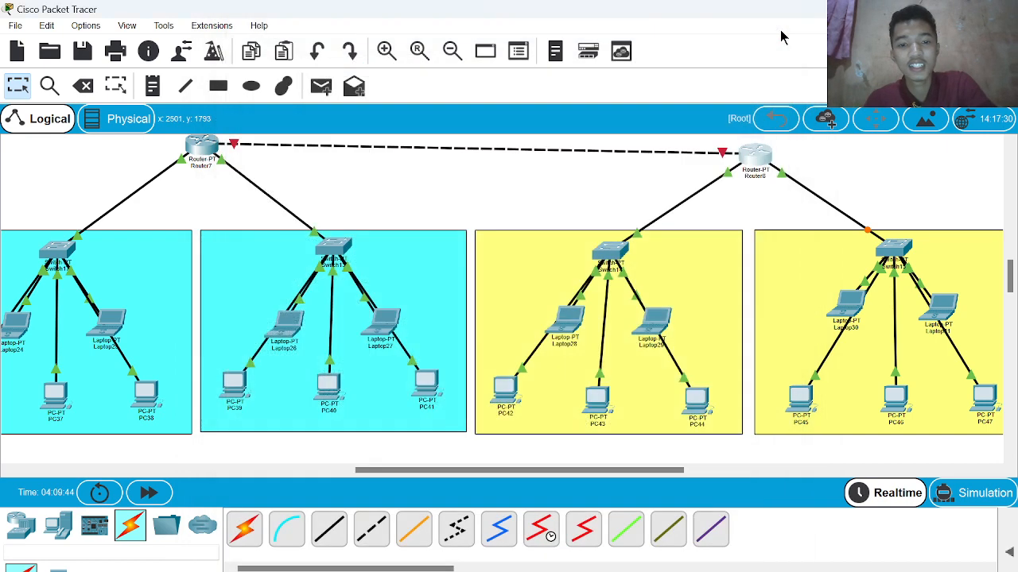
Step: Ping 192.168.10.4 from PC42's Command Prompt to test connectivity within its own network, and close the PC window
scroll(773, 150, "up", 2)
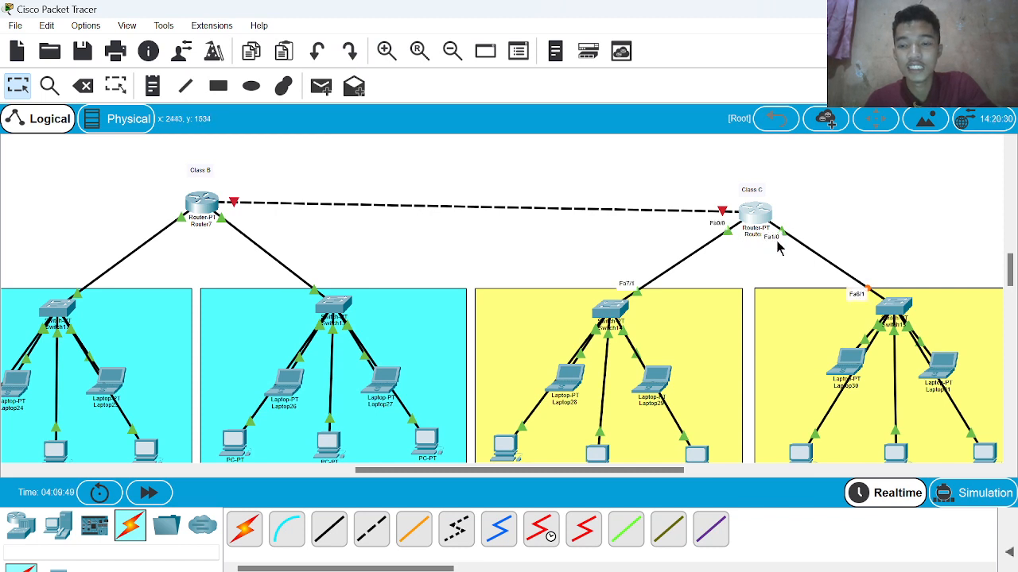
scroll(827, 281, "down", 3)
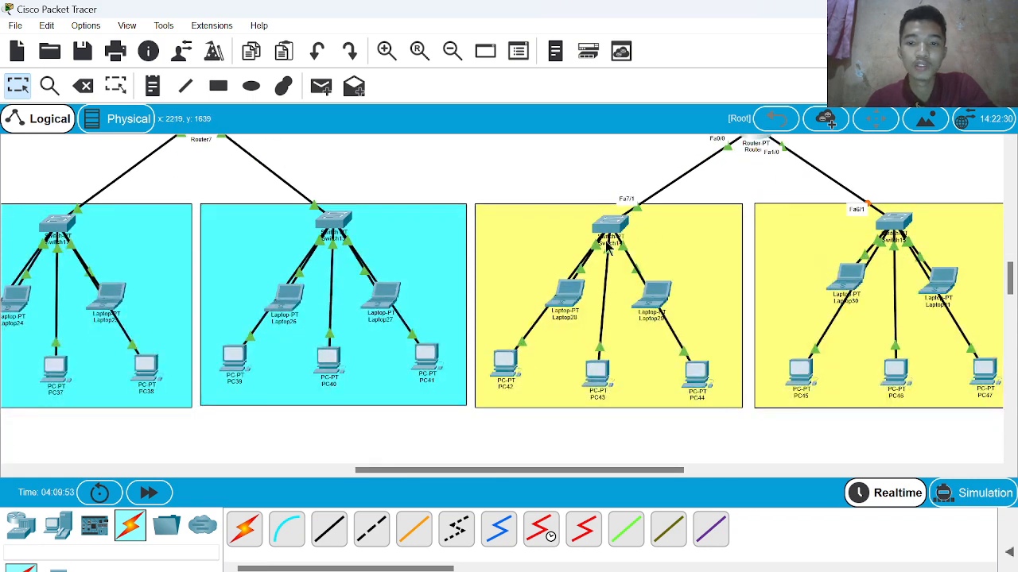
left_click(504, 366)
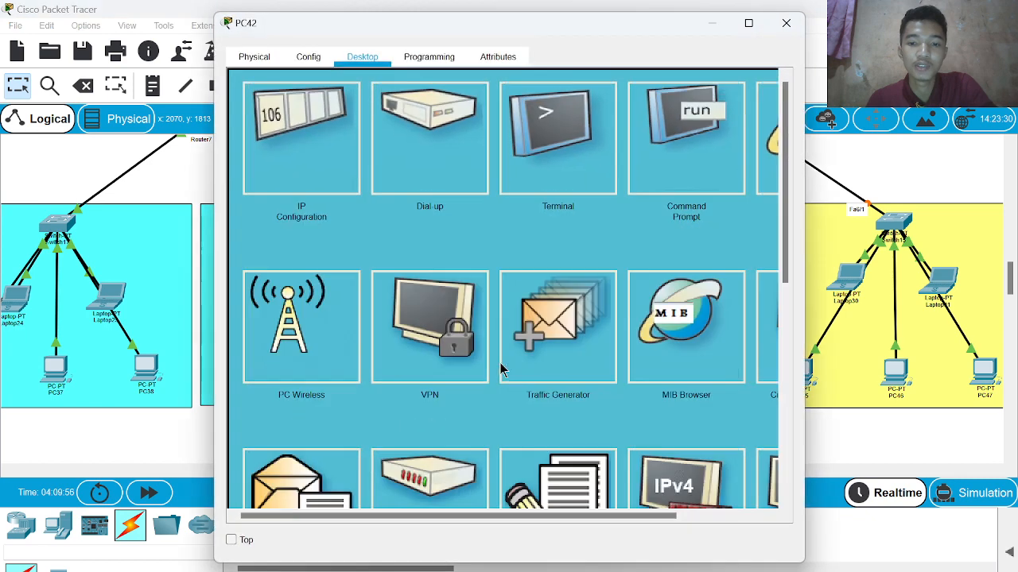
left_click(667, 167)
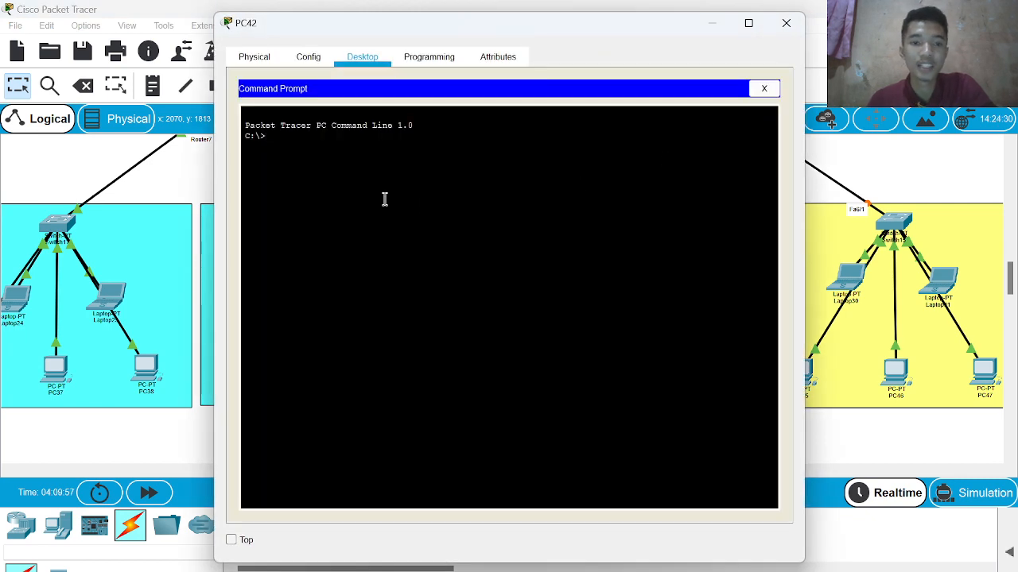
type("ping ")
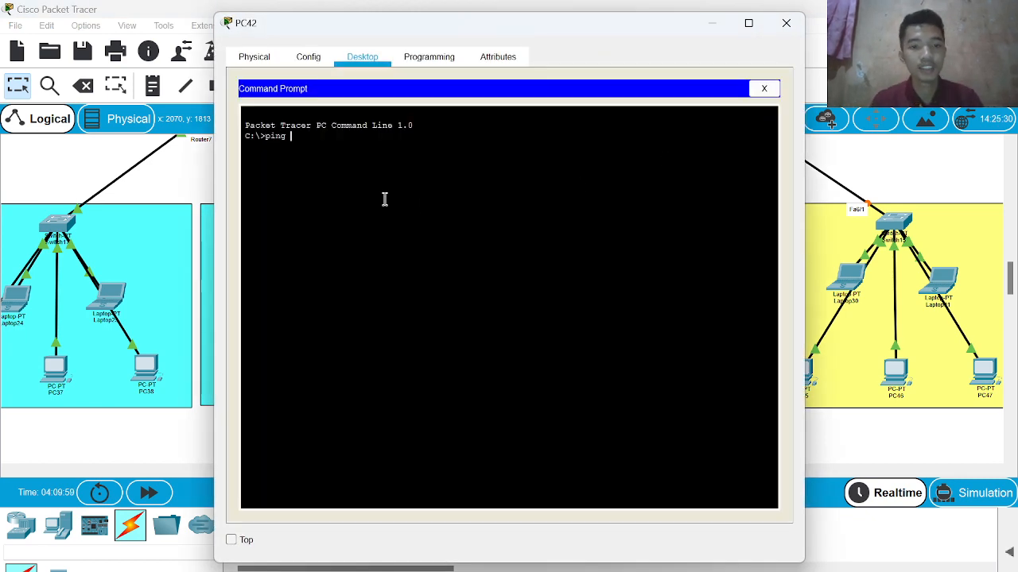
type("192.168.")
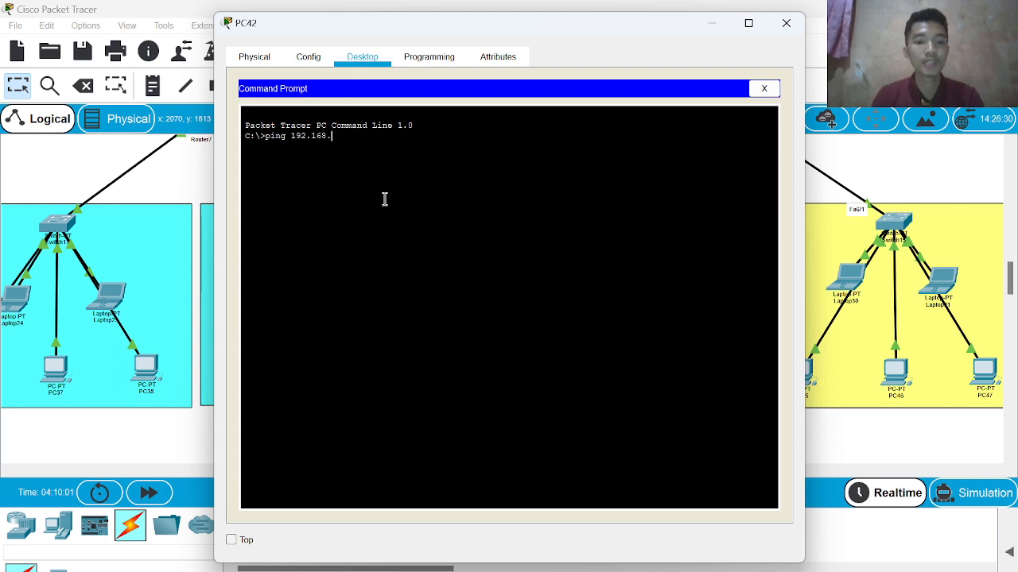
type("200.")
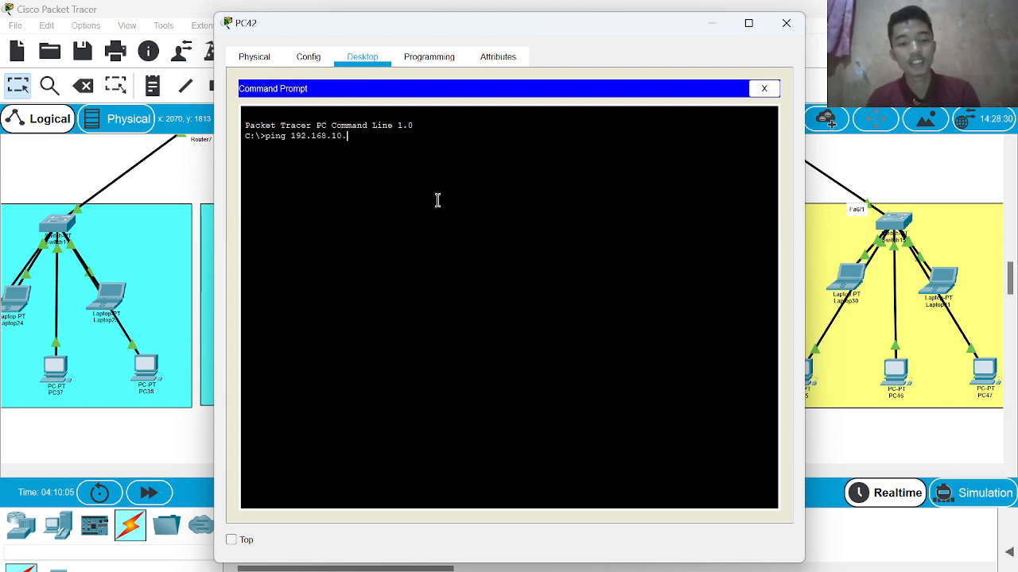
type("4")
key("Return")
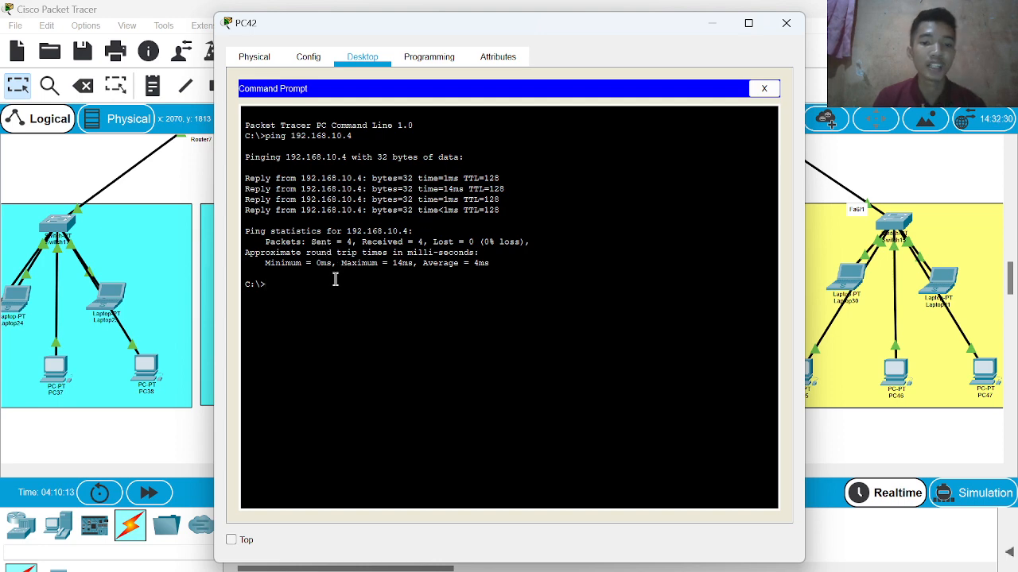
left_click(785, 25)
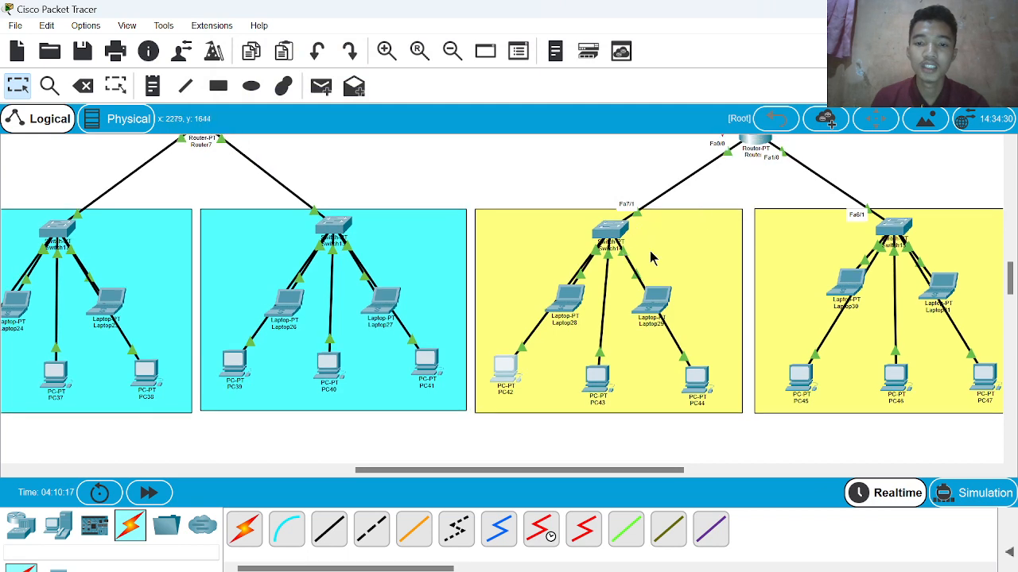
Step: Ping 192.168.20.2 from PC42's Command Prompt to test connectivity to the other Class C network, and check the replies
scroll(606, 269, "up", 1)
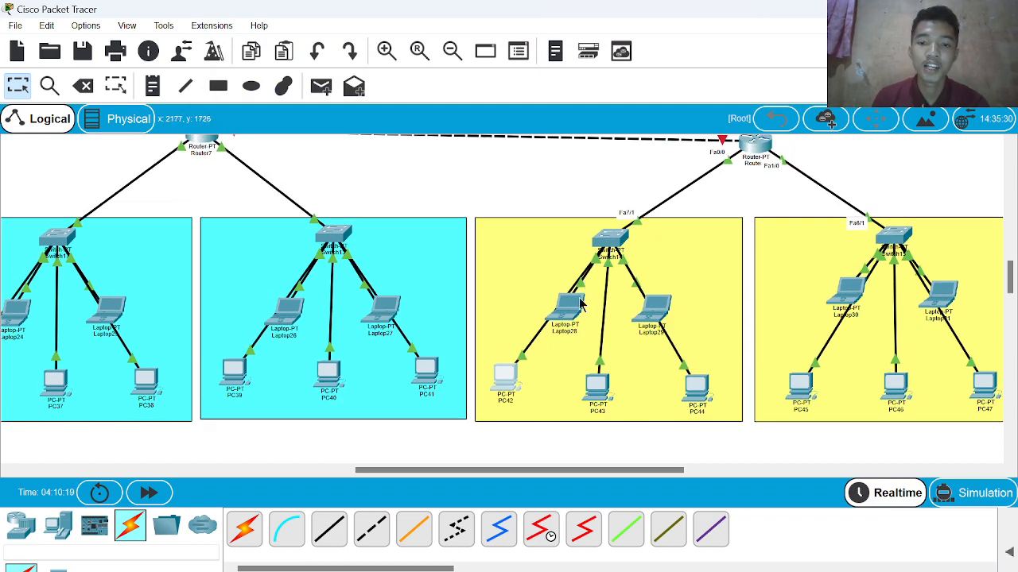
scroll(839, 282, "right", 1)
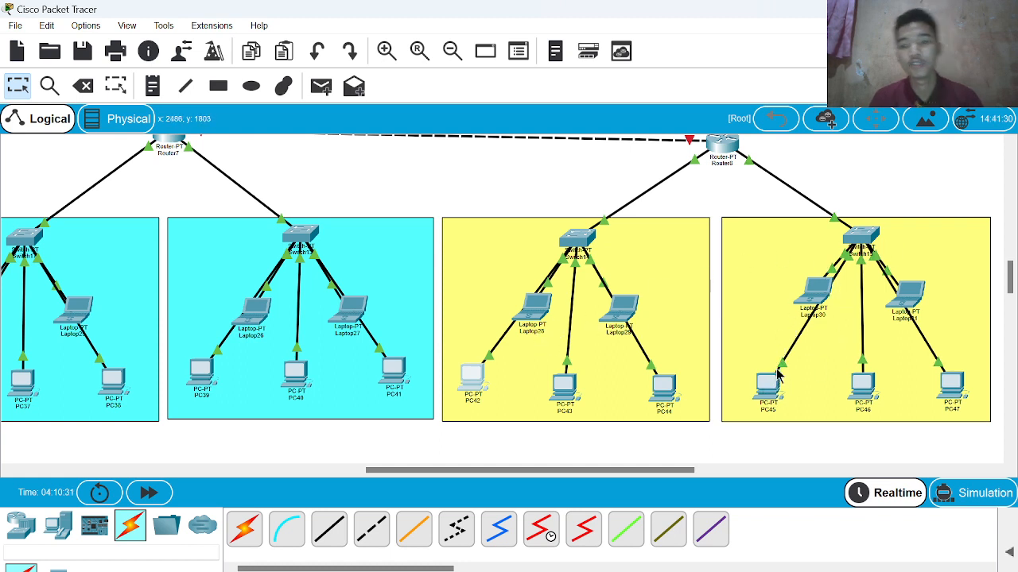
left_click(472, 380)
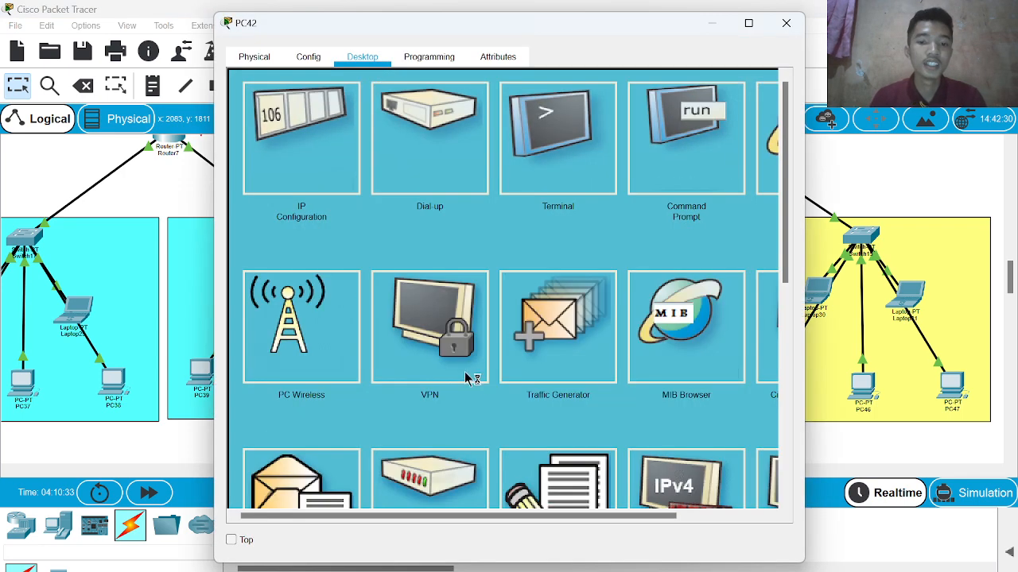
left_click(656, 163)
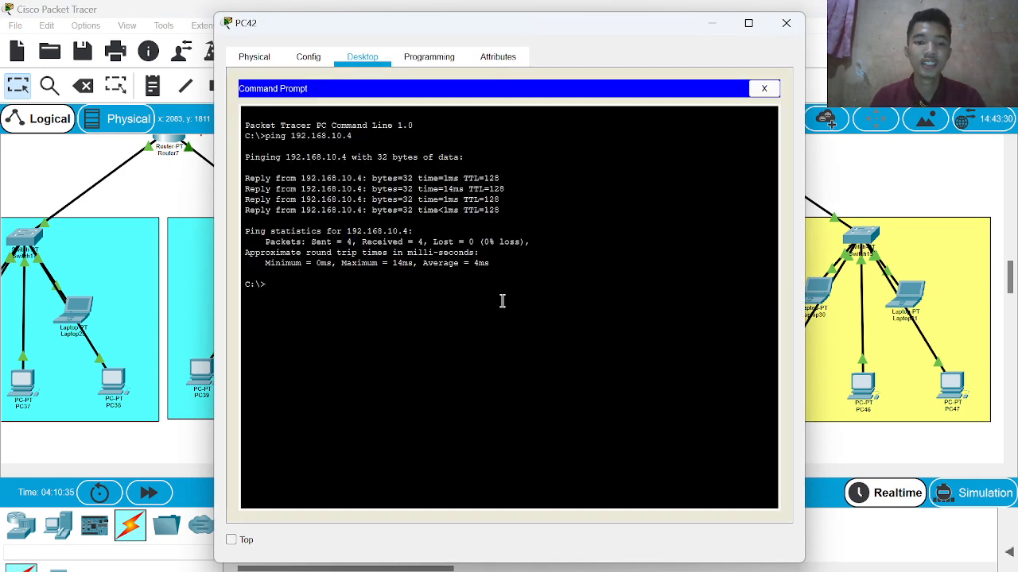
type("ping")
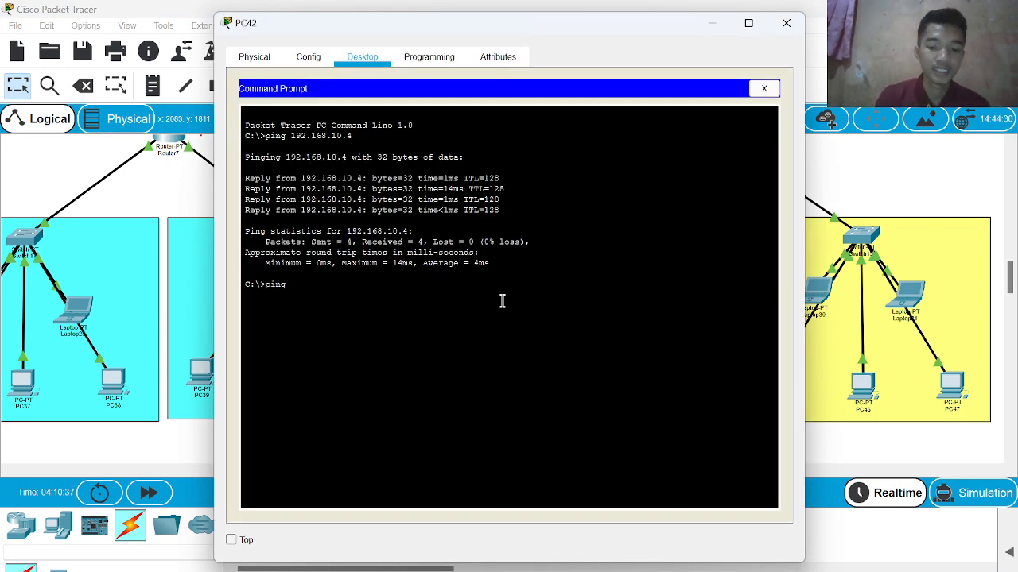
type(" 192.168.")
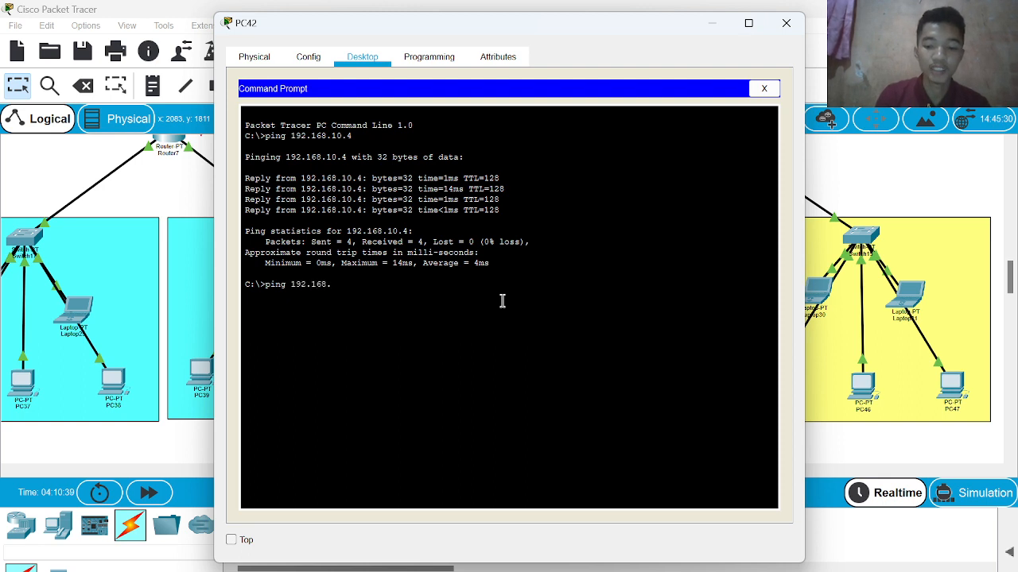
type("20.2")
key("Return")
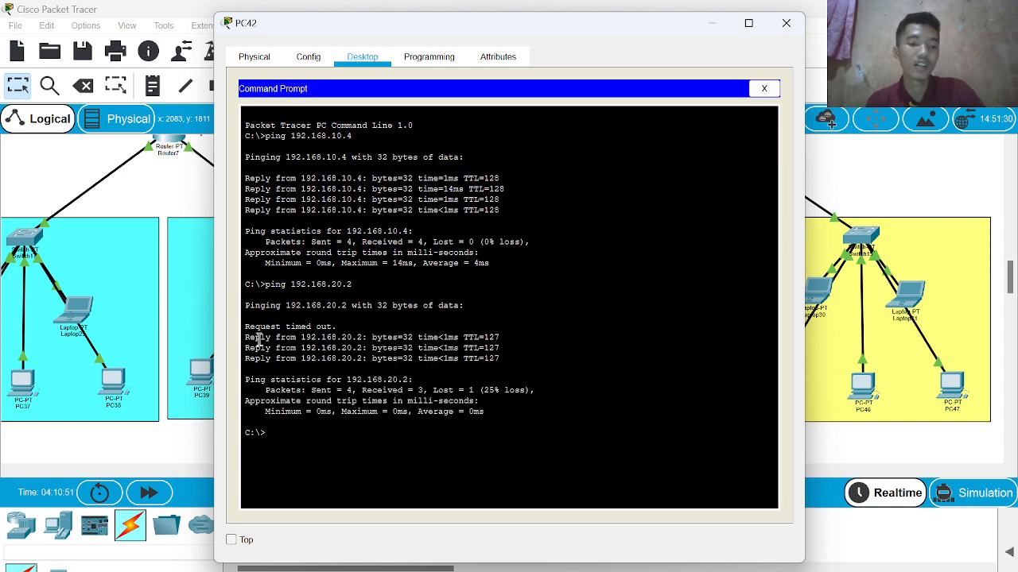
left_click_drag(255, 336, 296, 337)
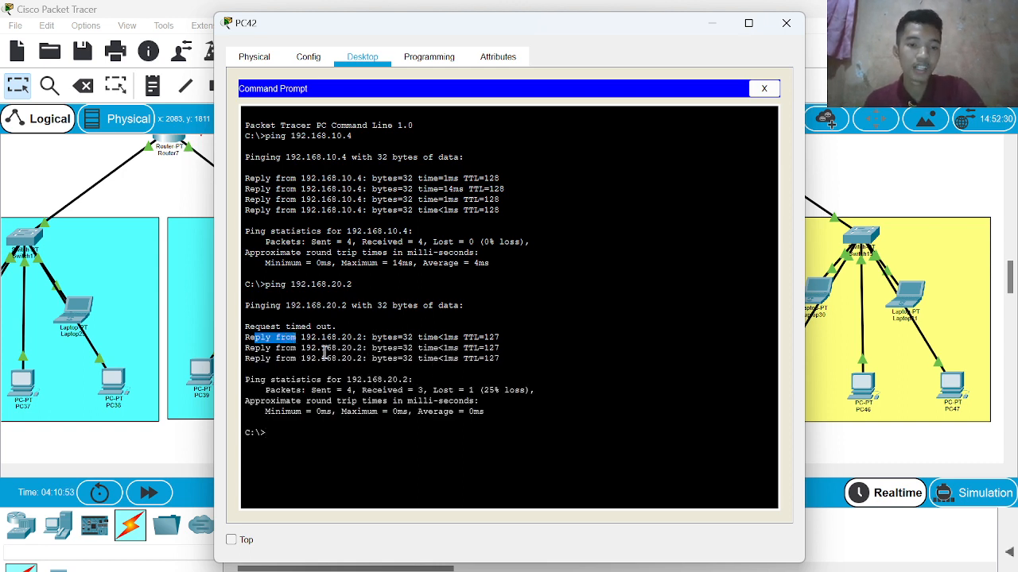
left_click(325, 352)
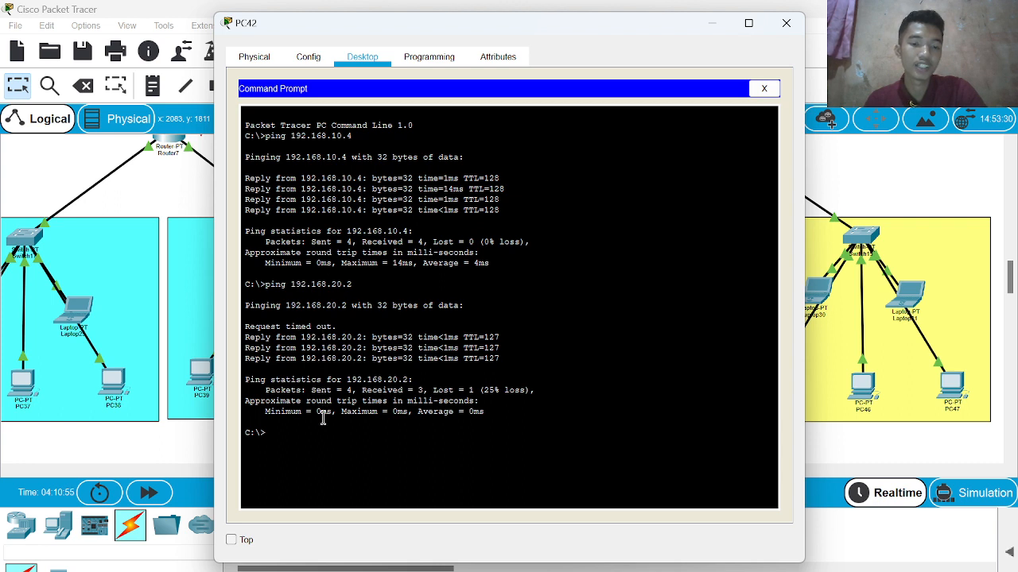
Step: Repeat the ping to 192.168.20.2 from PC42 and close the PC window
type("ping 192.1")
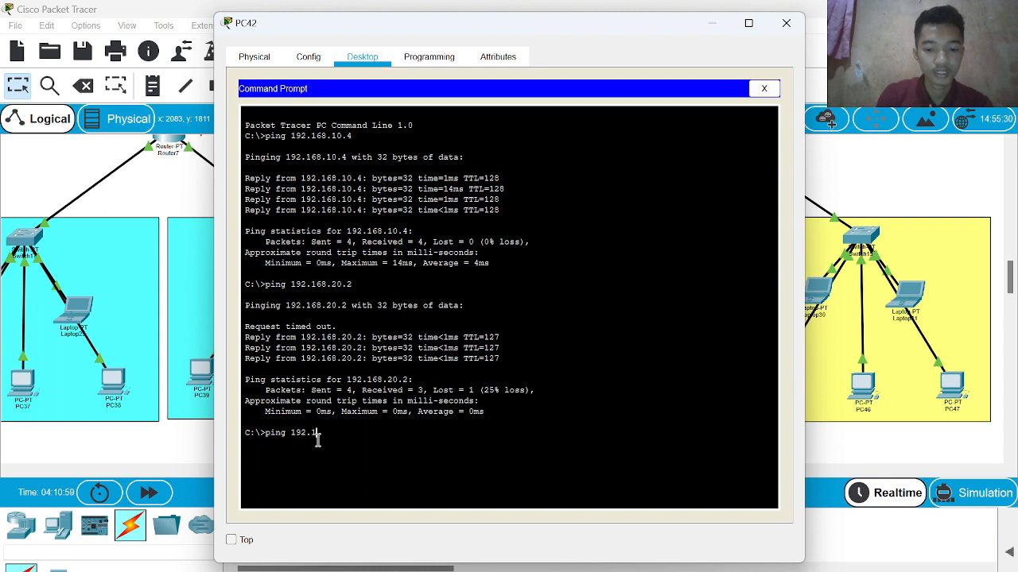
type("68.20.2")
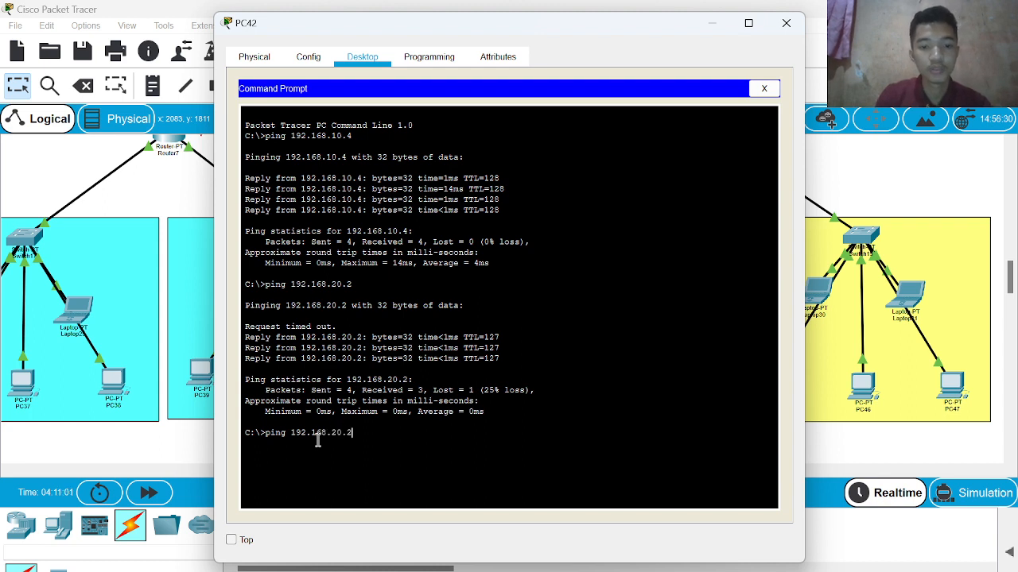
key("Return")
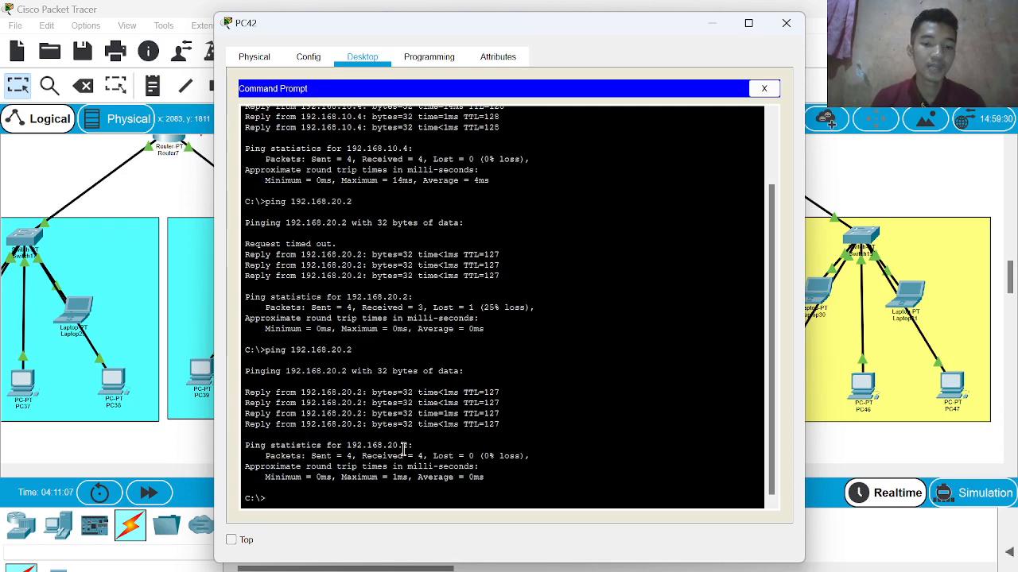
left_click(784, 30)
Step: Examine the link between the Class B and Class C routers, consult the Ketentuan Tugas notes in Notepad and return to Packet Tracer
scroll(733, 309, "right", 3)
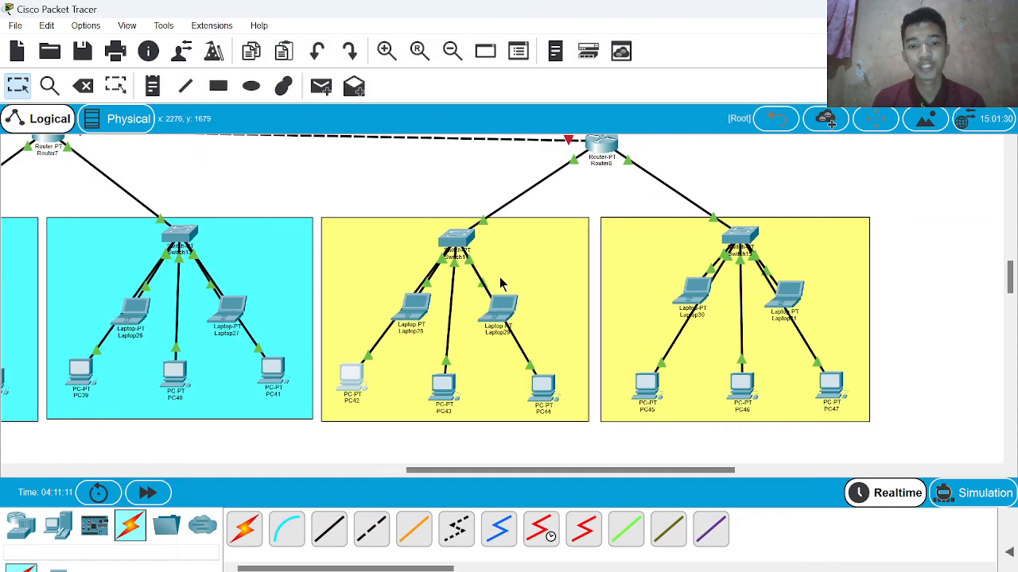
scroll(663, 278, "up", 2)
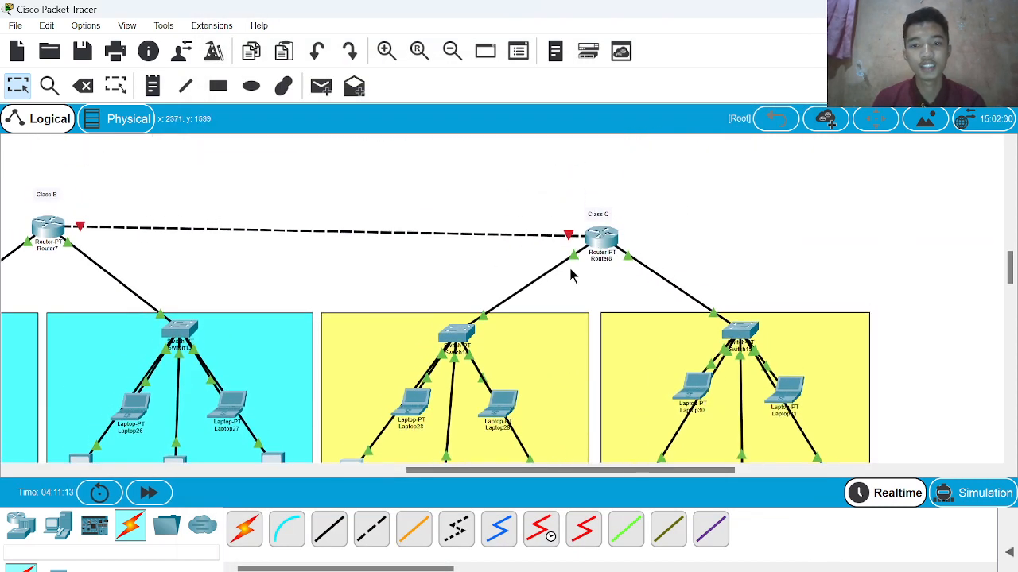
scroll(570, 275, "down", 1)
scroll(491, 276, "left", 2)
scroll(491, 276, "left", 2)
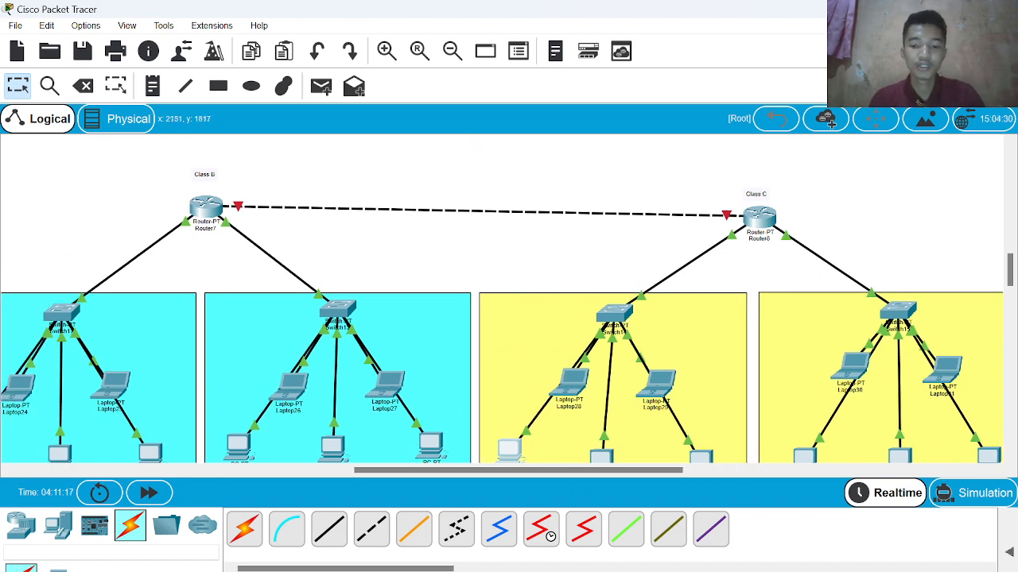
key("alt+Tab")
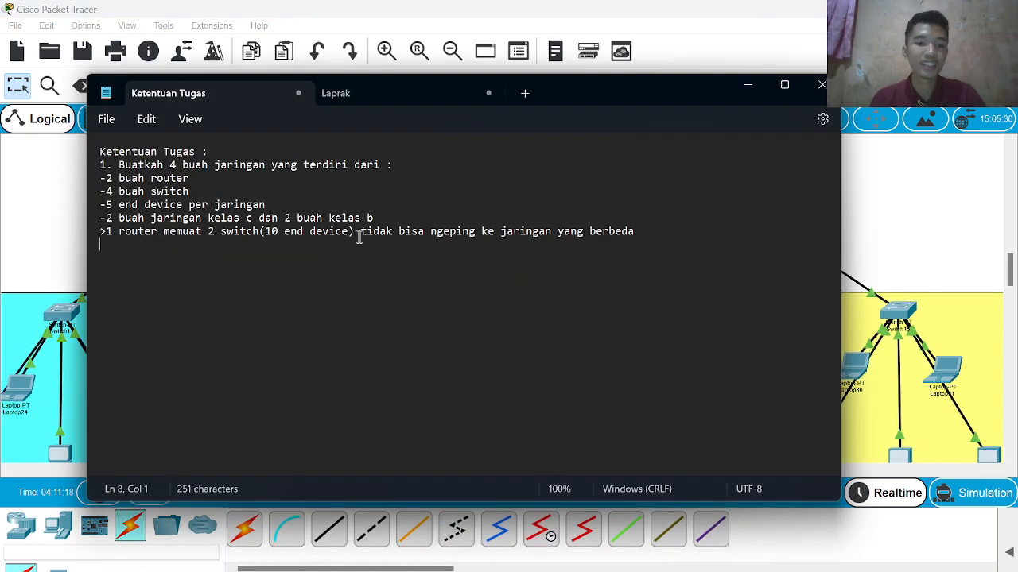
left_click_drag(359, 232, 642, 249)
left_click(643, 248)
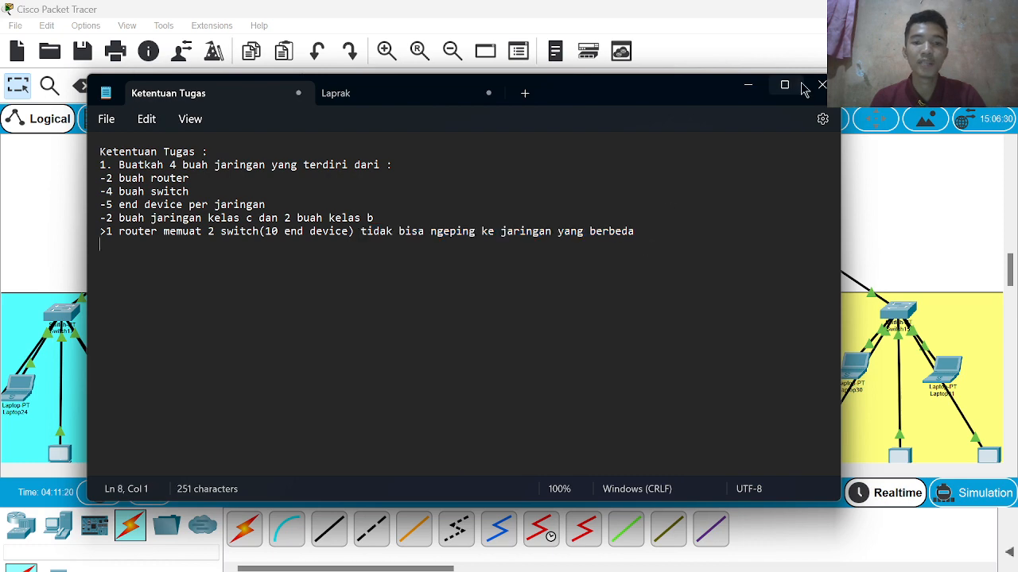
left_click(747, 85)
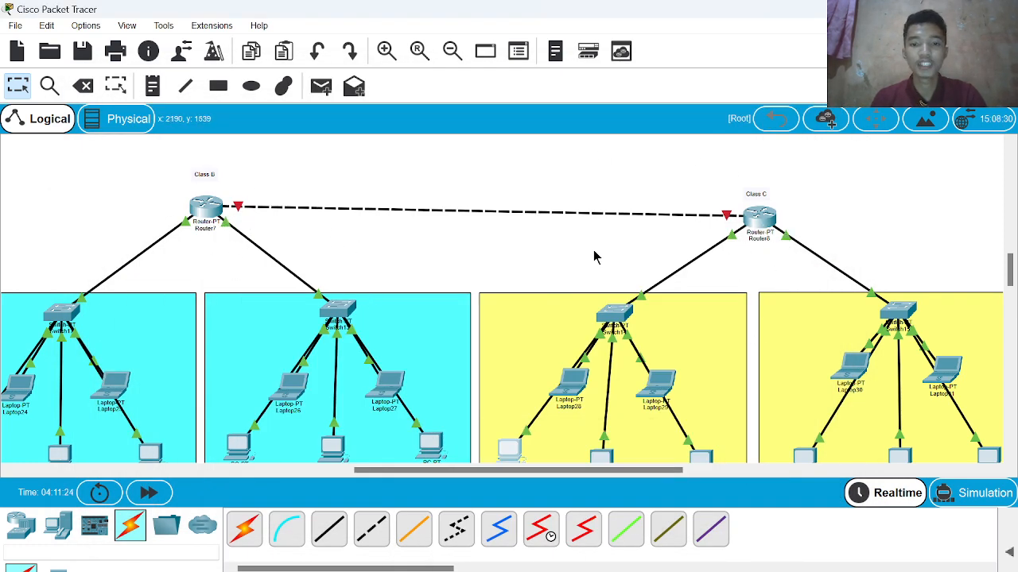
Step: Open the Class B router's command line, exit to privileged mode and re-enter global configuration with en and config t
left_click(205, 209)
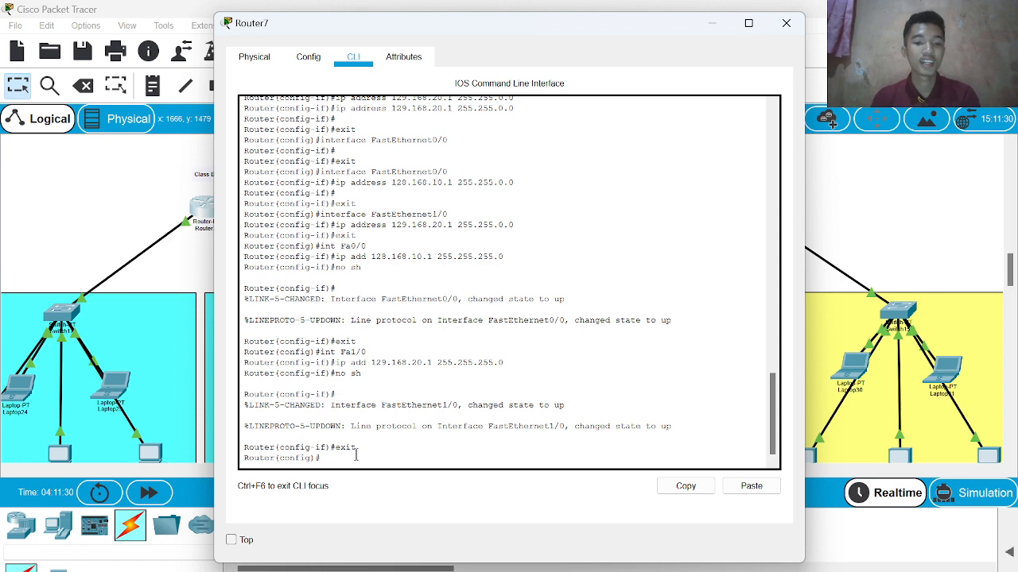
type("exit")
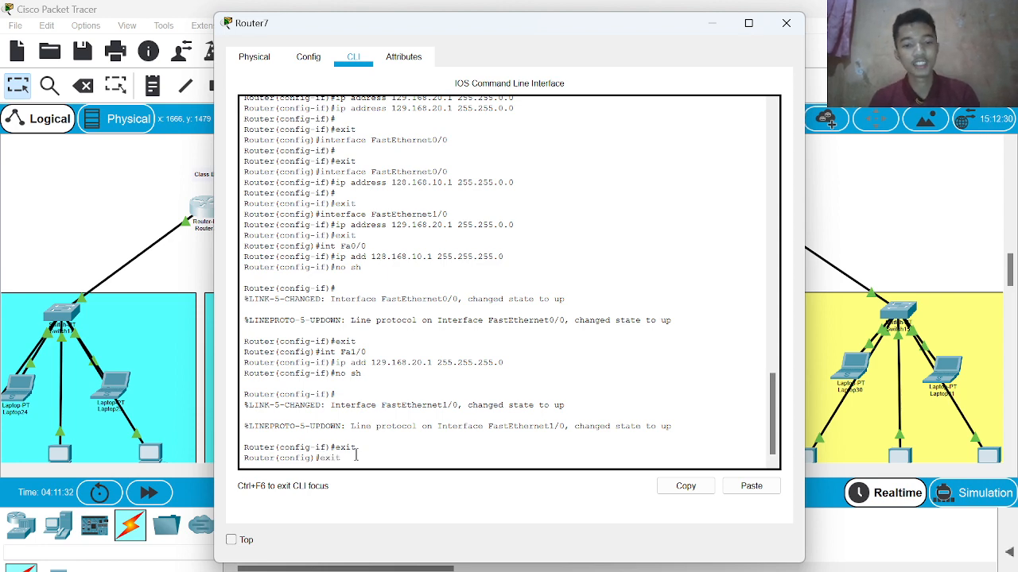
key("Return")
type("er#e")
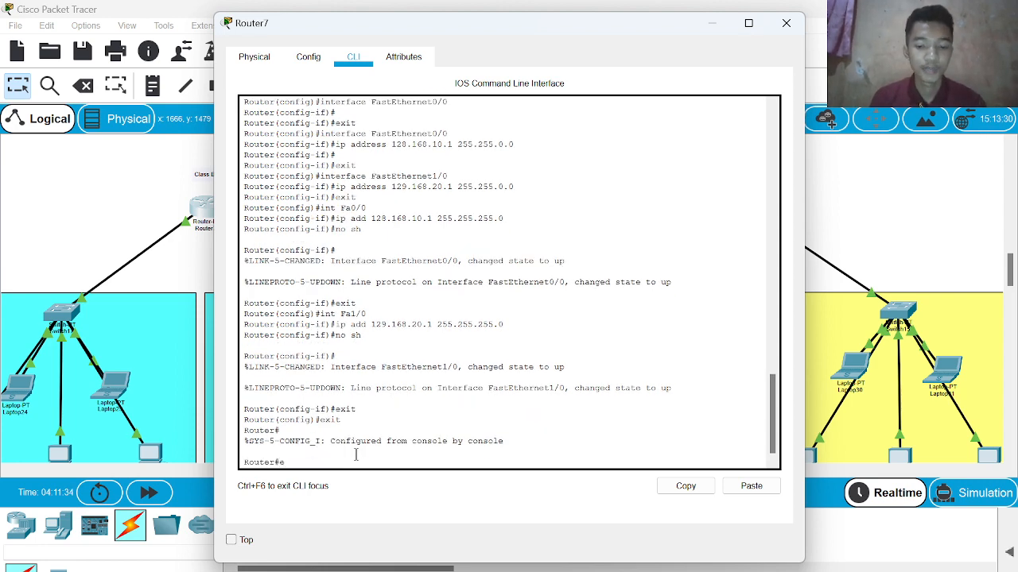
type("n")
key("Return")
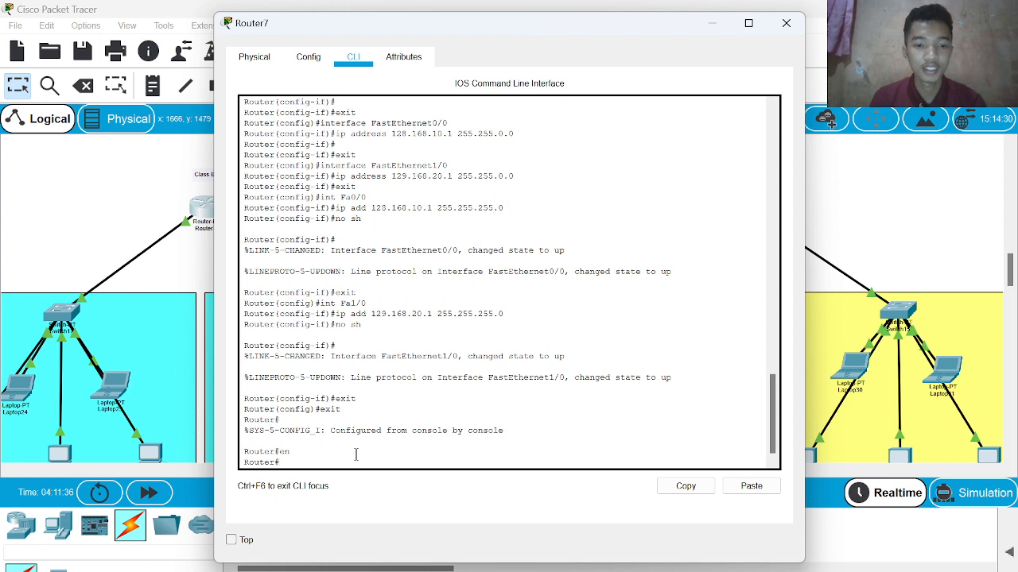
type("config")
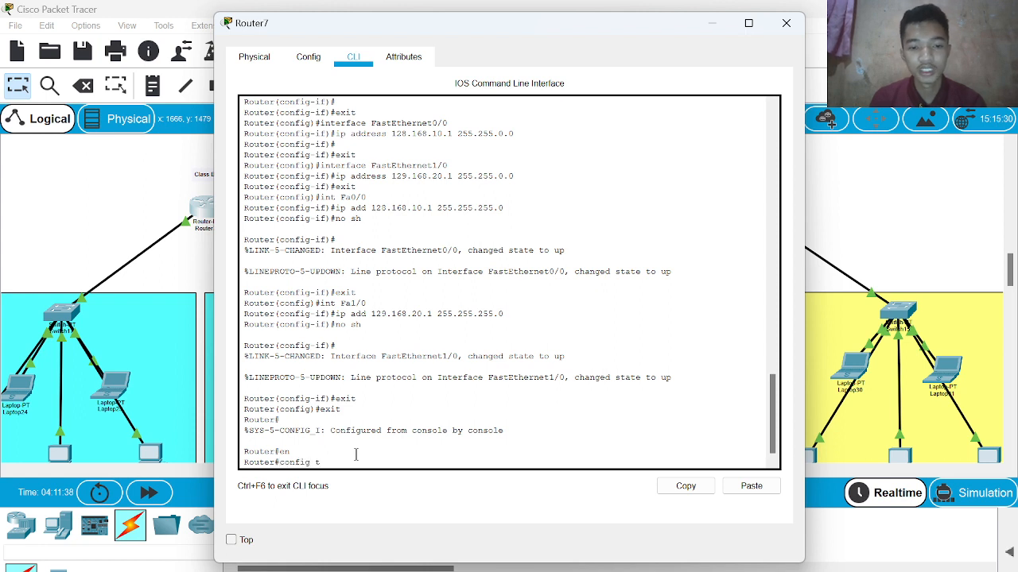
type(" t")
key("Return")
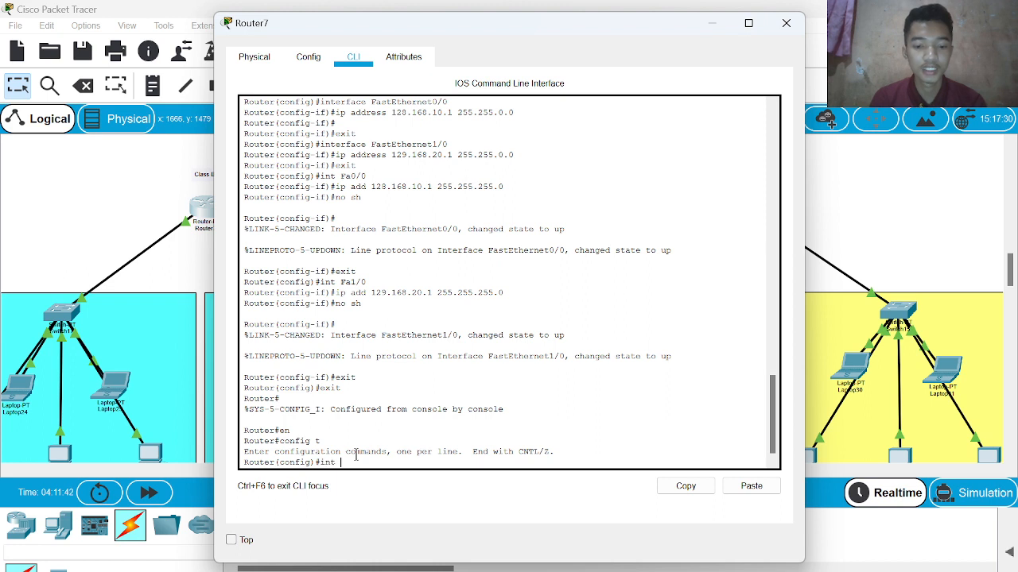
Step: Enable interface Fa6/0 on the Class B router with no sh, exit interface configuration and close the router window
type("int Fa")
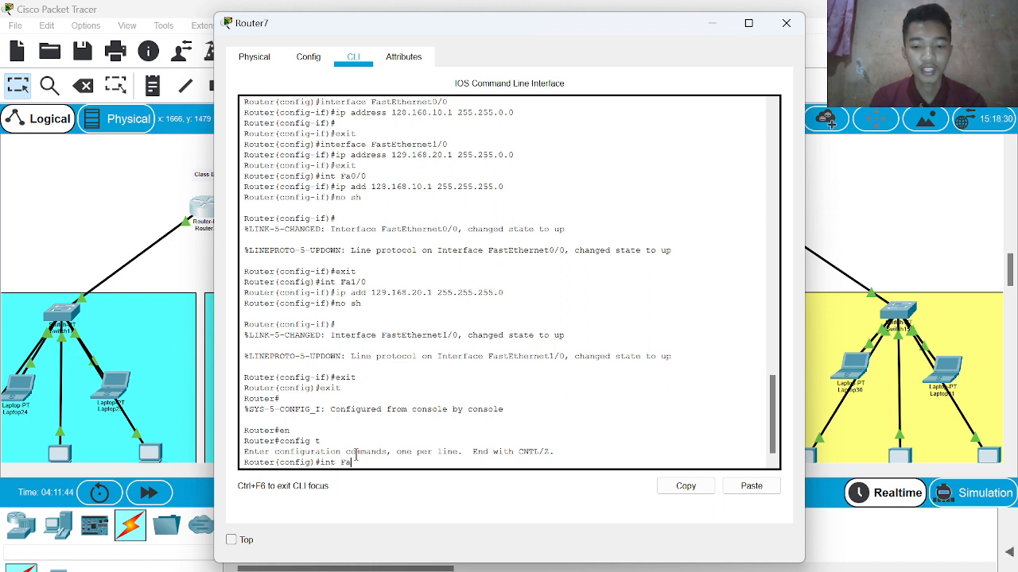
type("0")
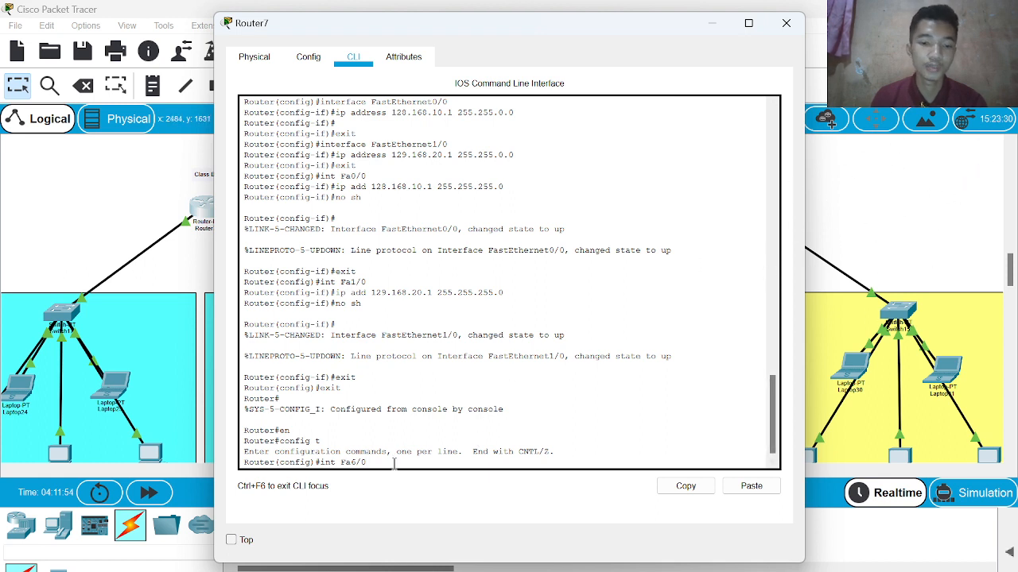
key("Return")
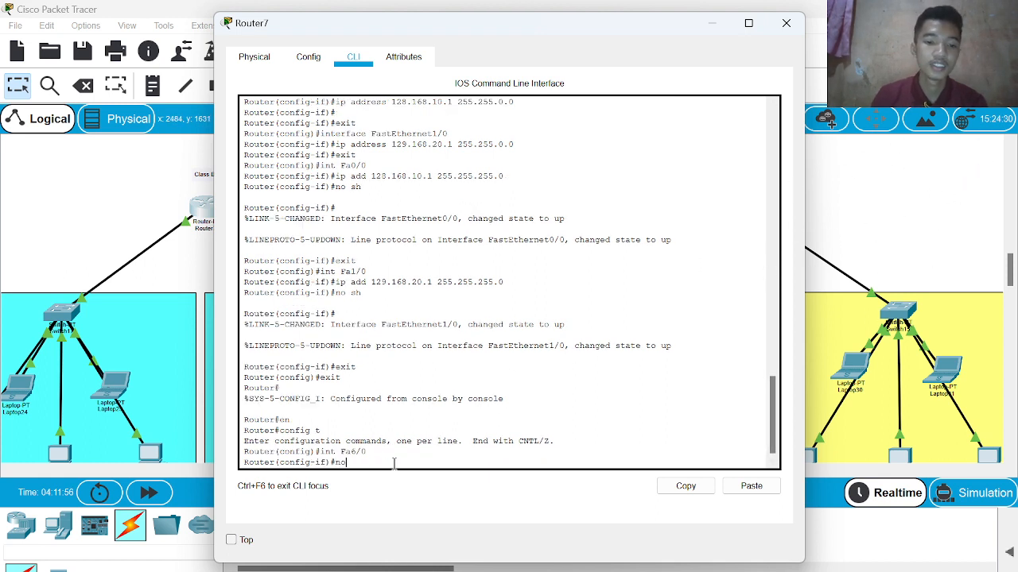
type("no sh")
key("Return")
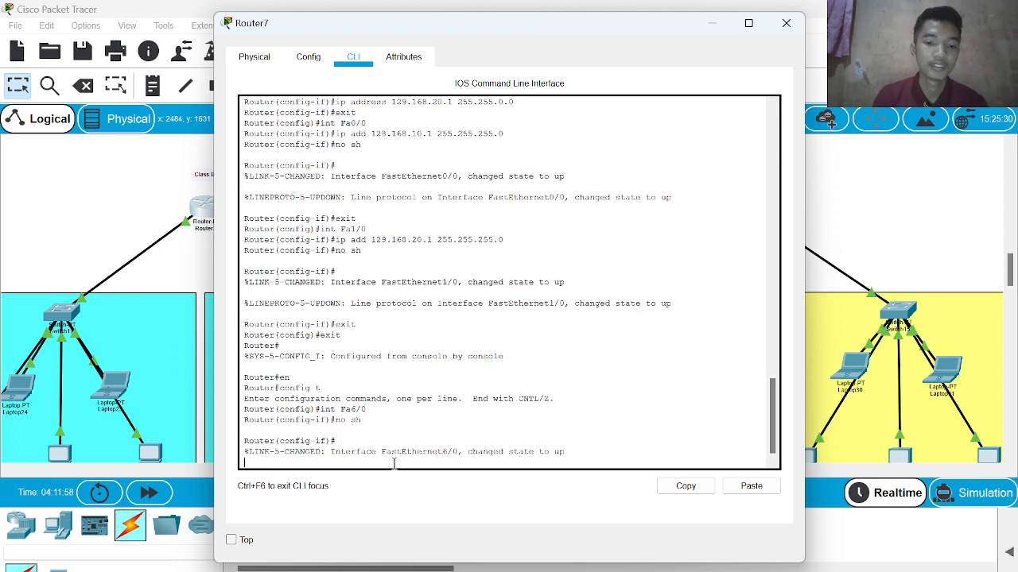
key("Return")
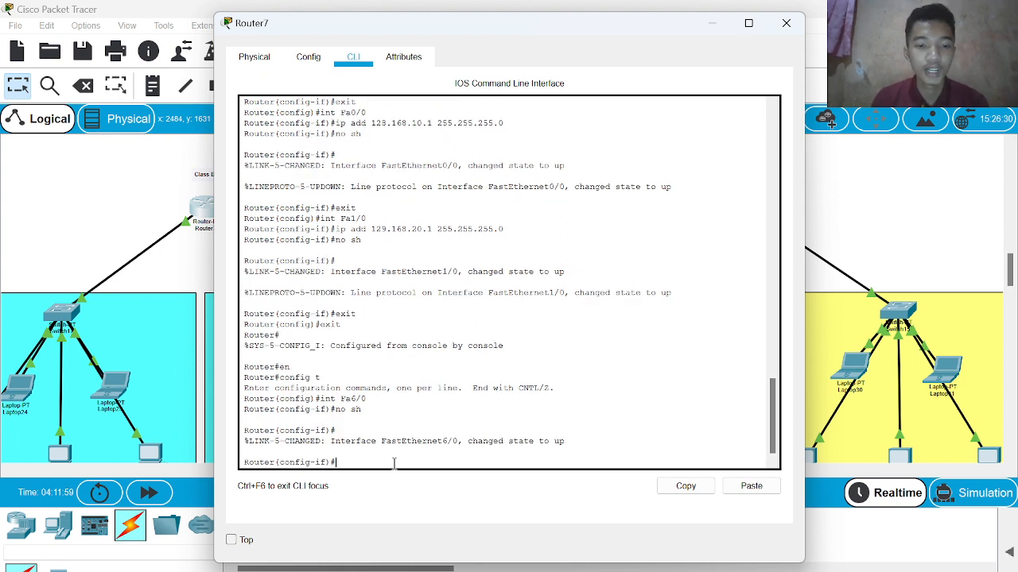
type("exi")
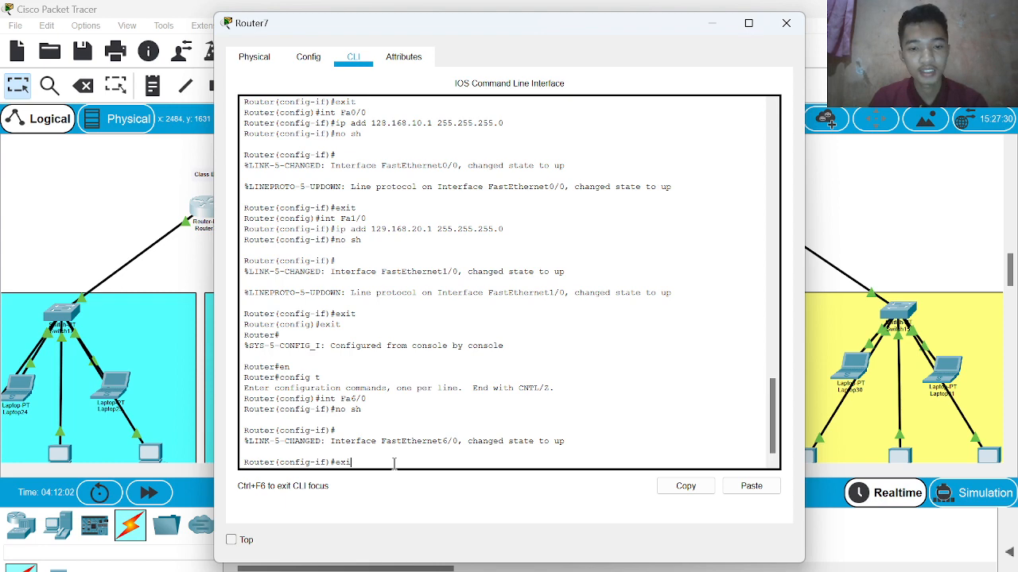
type("t")
key("Return")
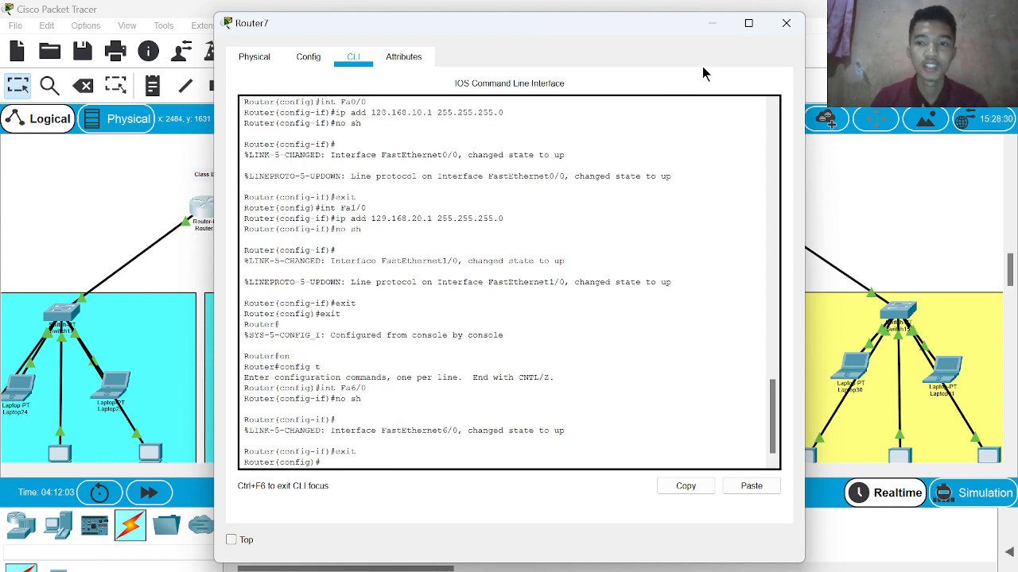
left_click(785, 23)
Step: Open the Class C router's command line, exit to privileged mode and re-enter global configuration with en and config t
left_click(755, 218)
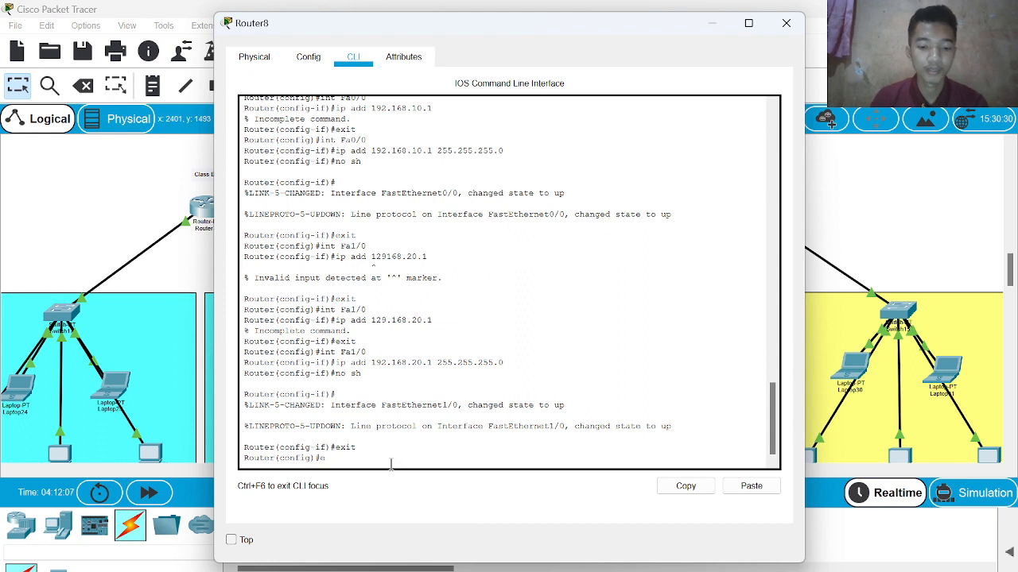
type("exit")
key("Return")
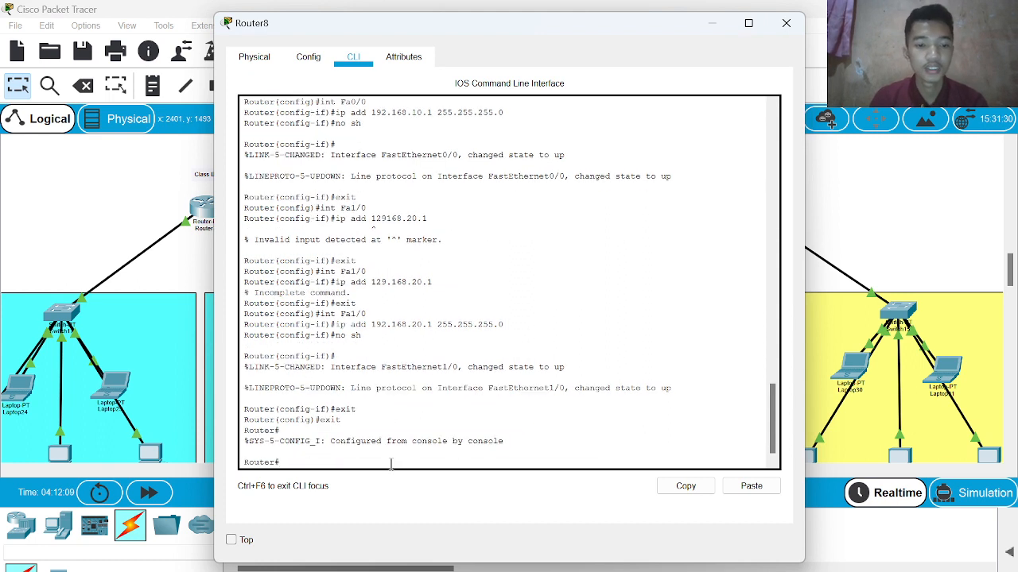
type("en")
key("Return")
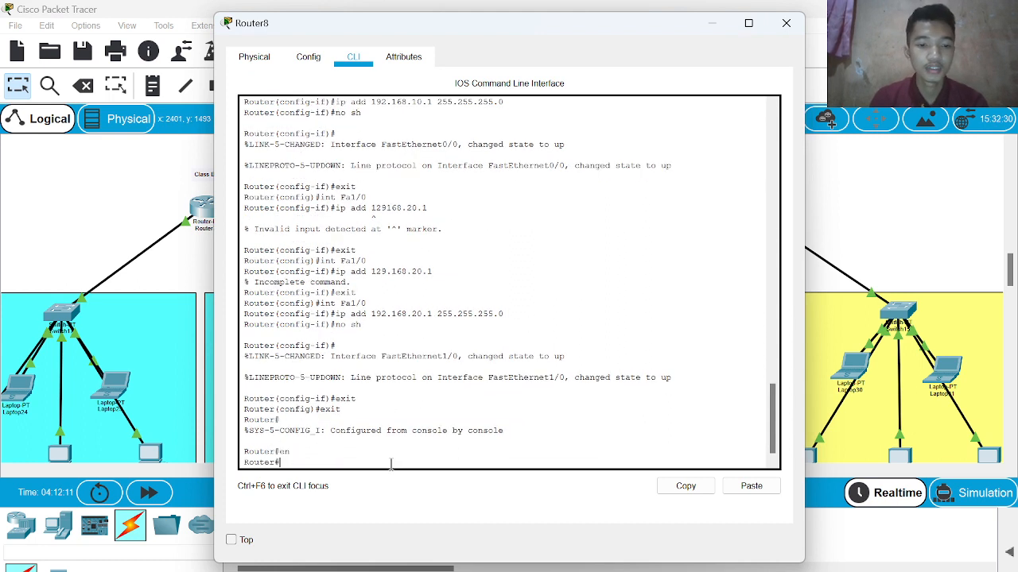
type("config t")
key("Return")
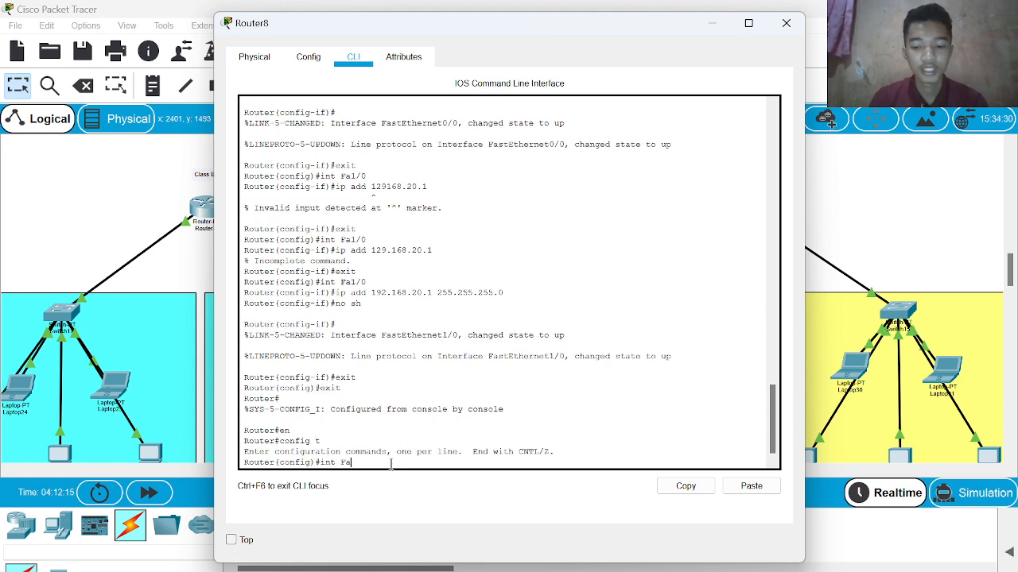
Step: Enable interface Fa7/0 on the Class C router with no sh, exit to privileged mode and close the router window
type("int Fa7/")
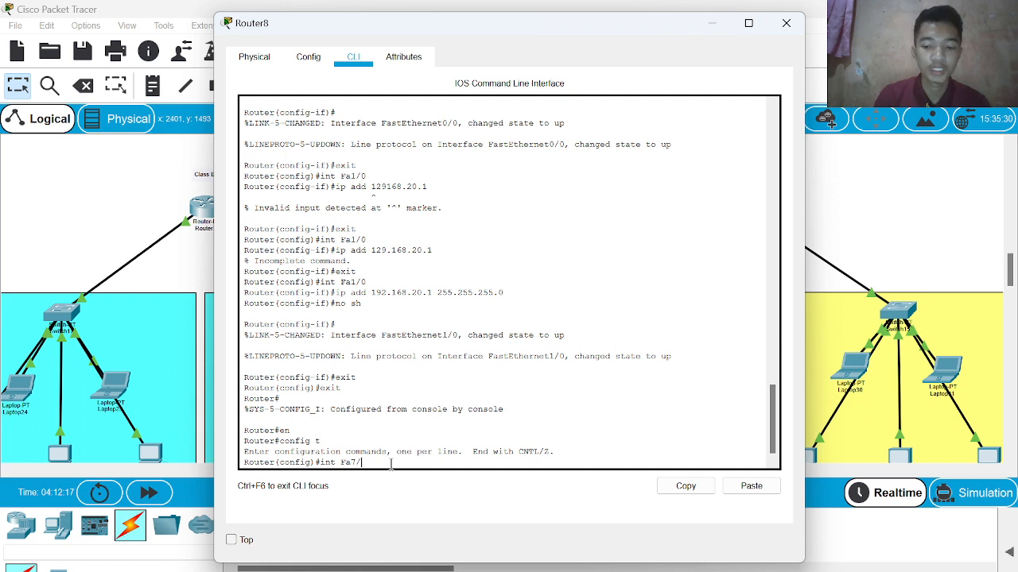
type("0")
key("Return")
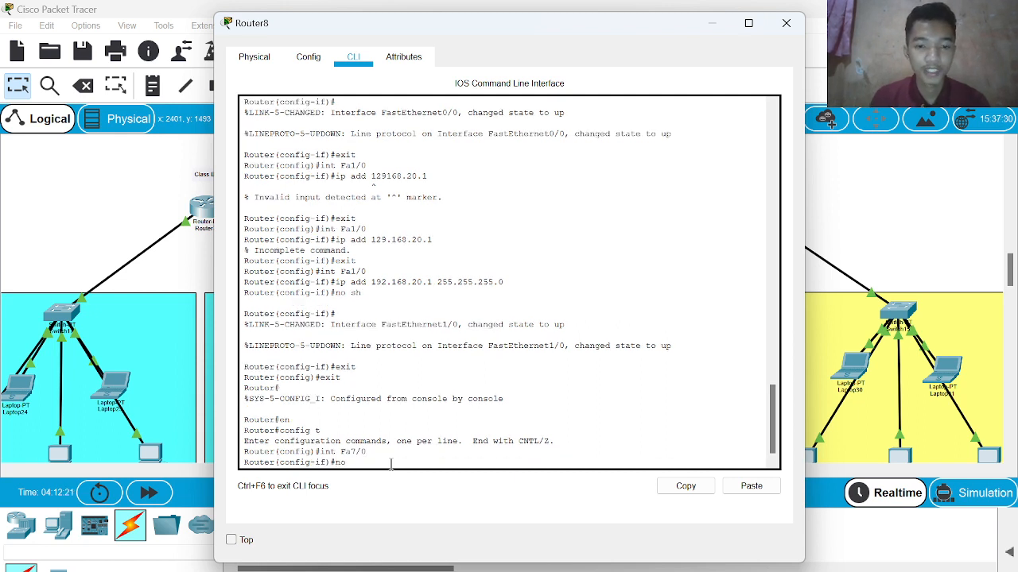
type("no sh")
key("Return")
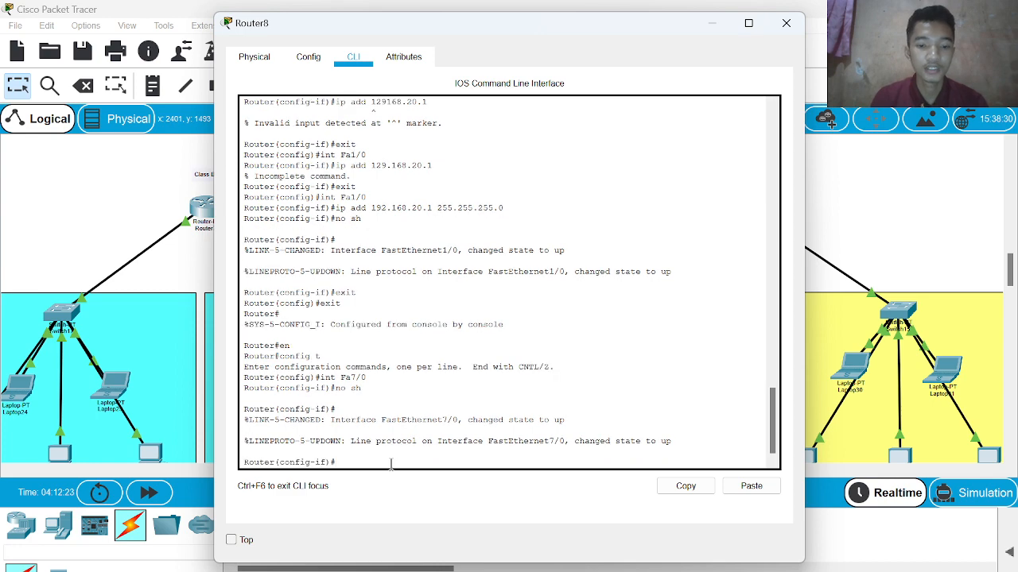
type("ex")
key("Return")
type("ex")
key("Return")
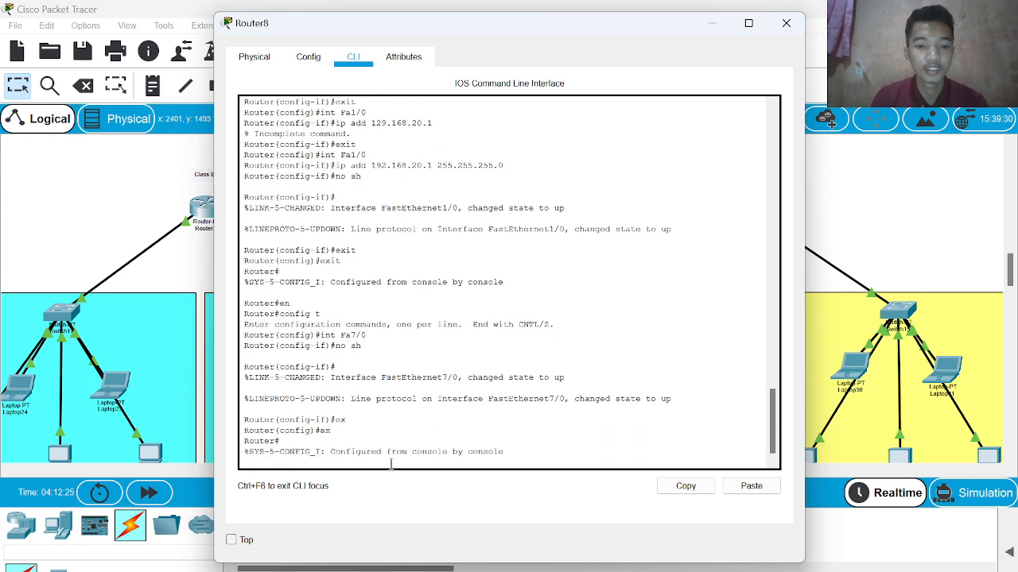
key("Return")
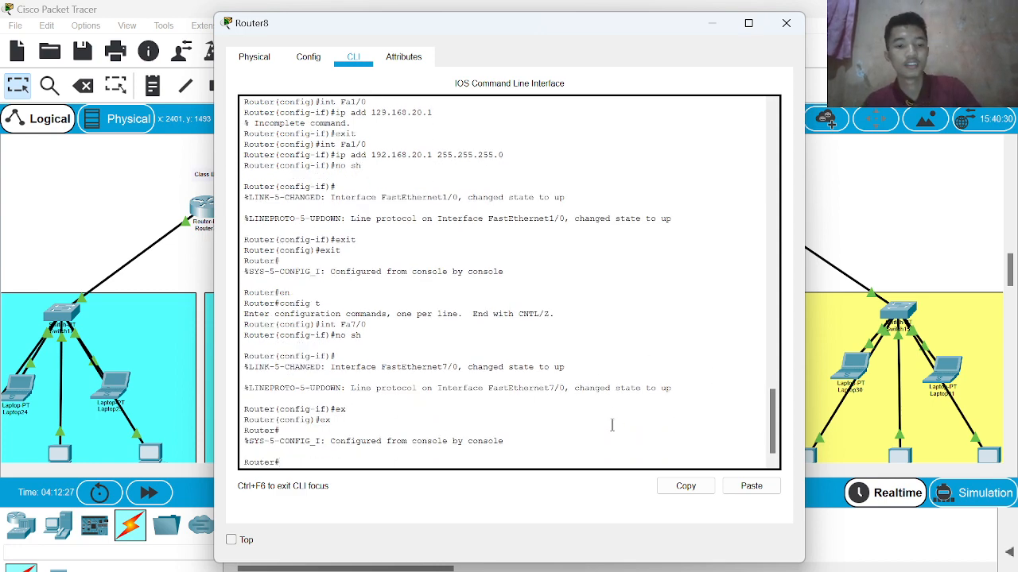
left_click(785, 23)
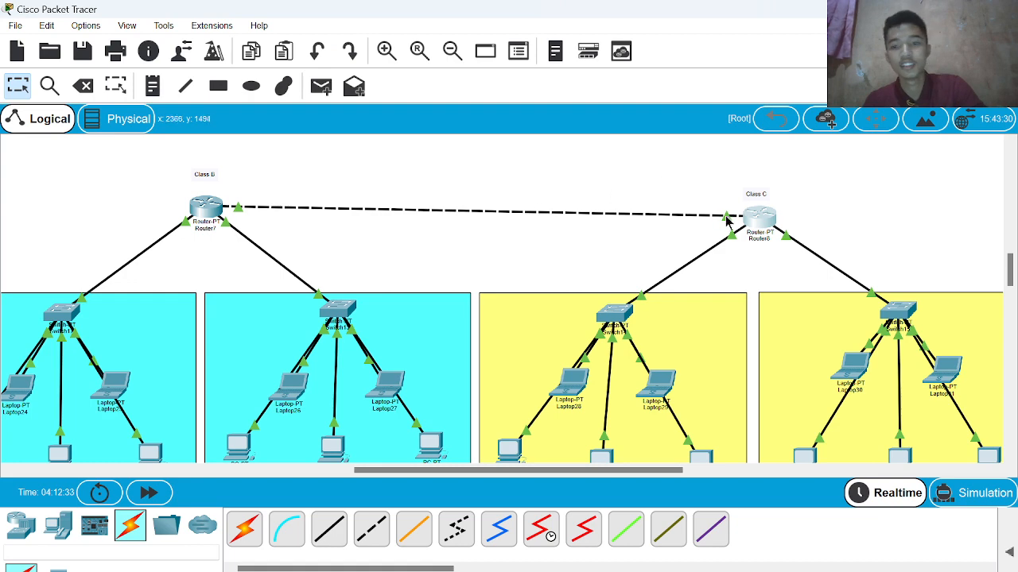
Step: Ping 192.168.10.2 from PC36's Command Prompt to test connectivity from Class B to Class C, and close the PC window
scroll(209, 237, "down", 1)
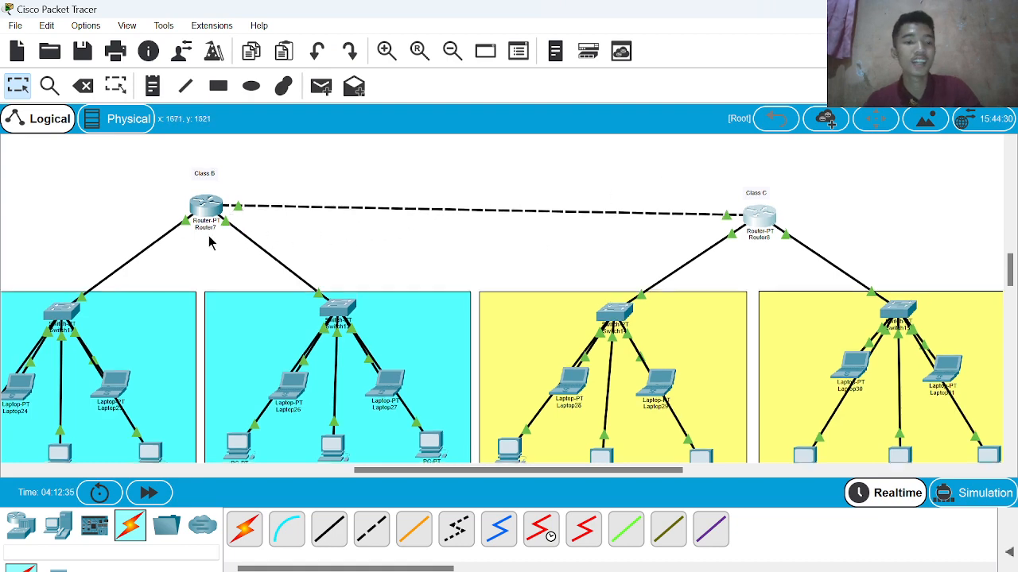
scroll(209, 236, "left", 2)
scroll(277, 239, "up", 1)
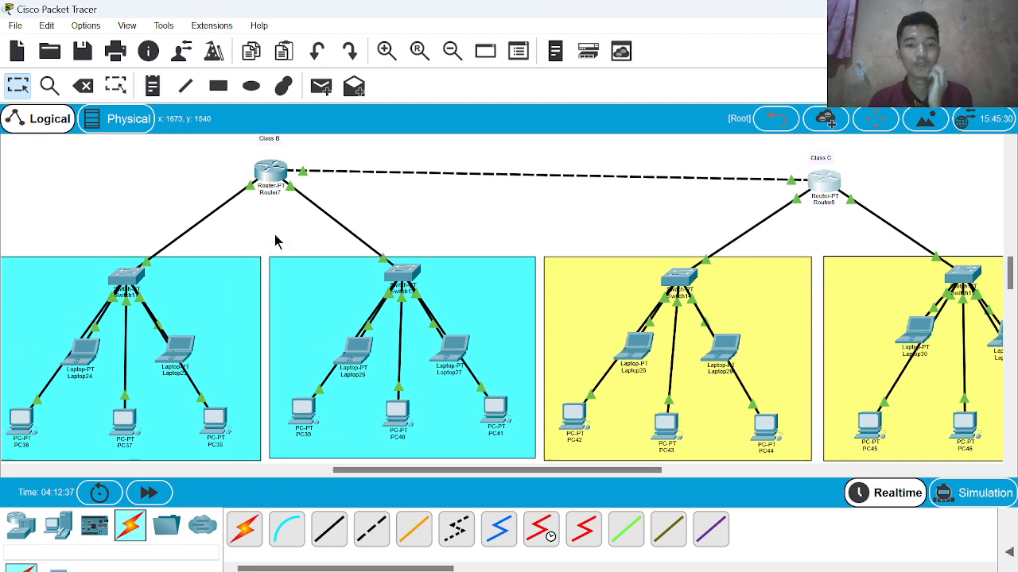
scroll(202, 263, "down", 4)
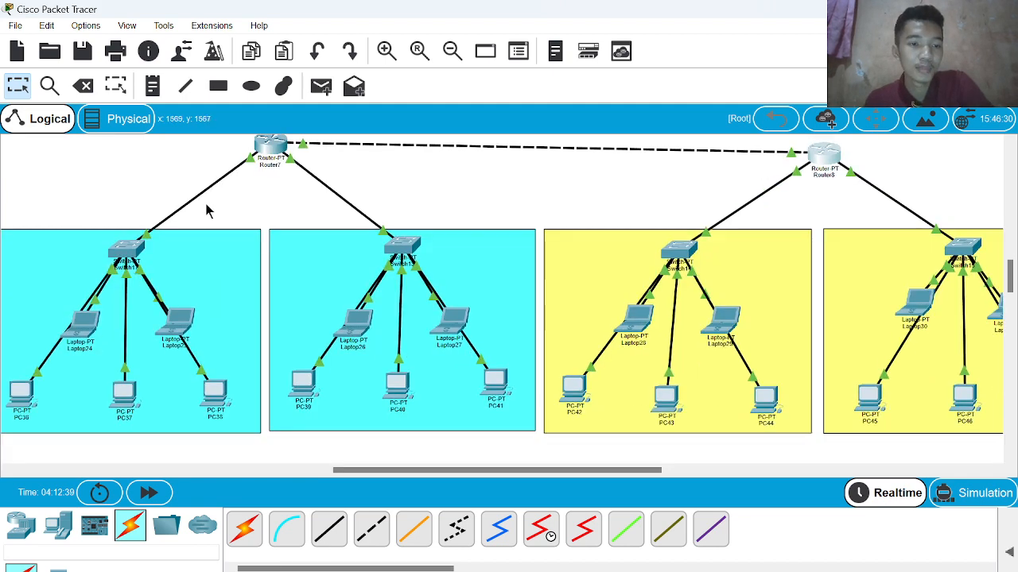
scroll(342, 314, "up", 3)
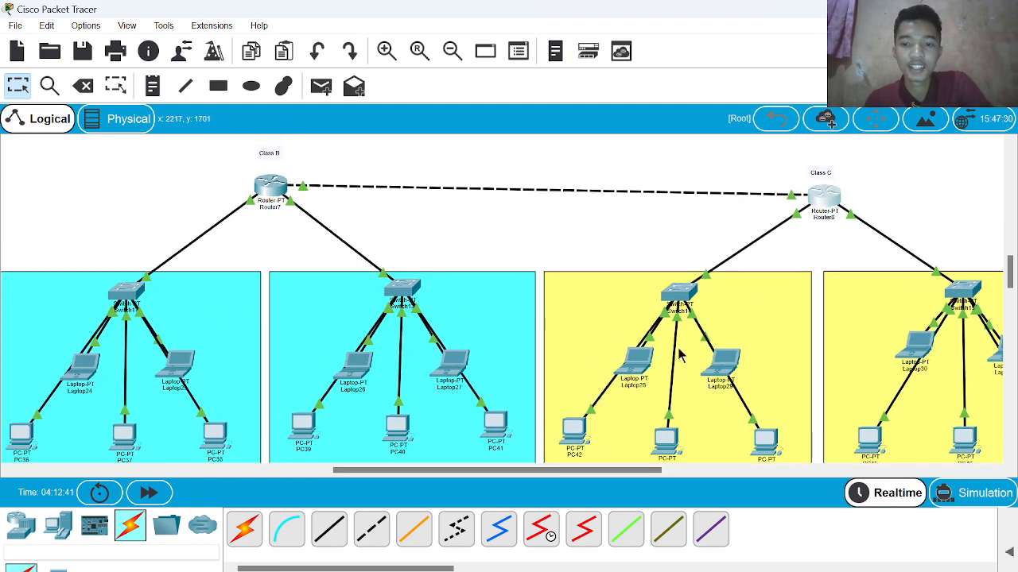
scroll(676, 350, "down", 4)
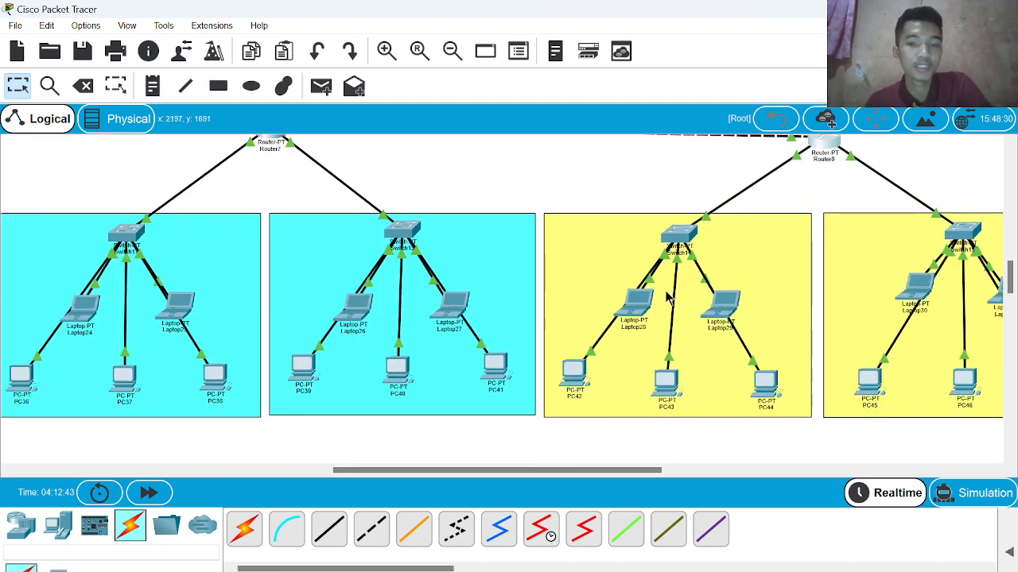
scroll(365, 340, "left", 5)
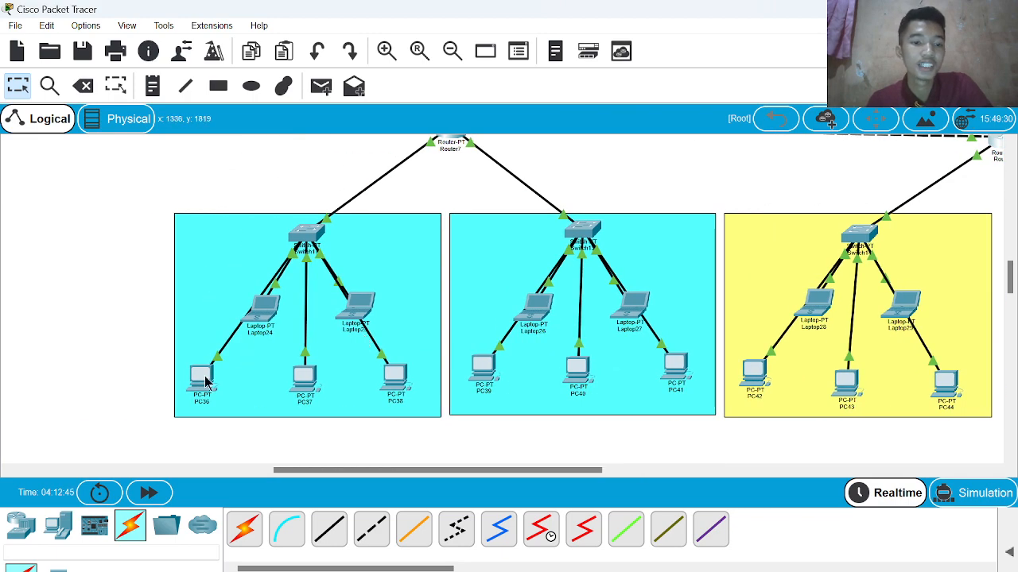
left_click(200, 375)
left_click(716, 118)
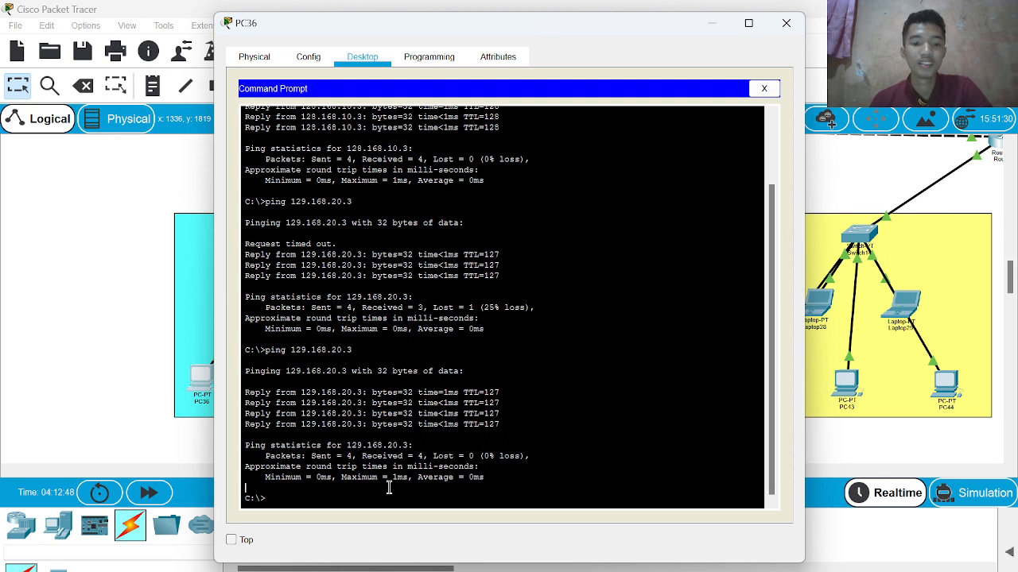
type("pin")
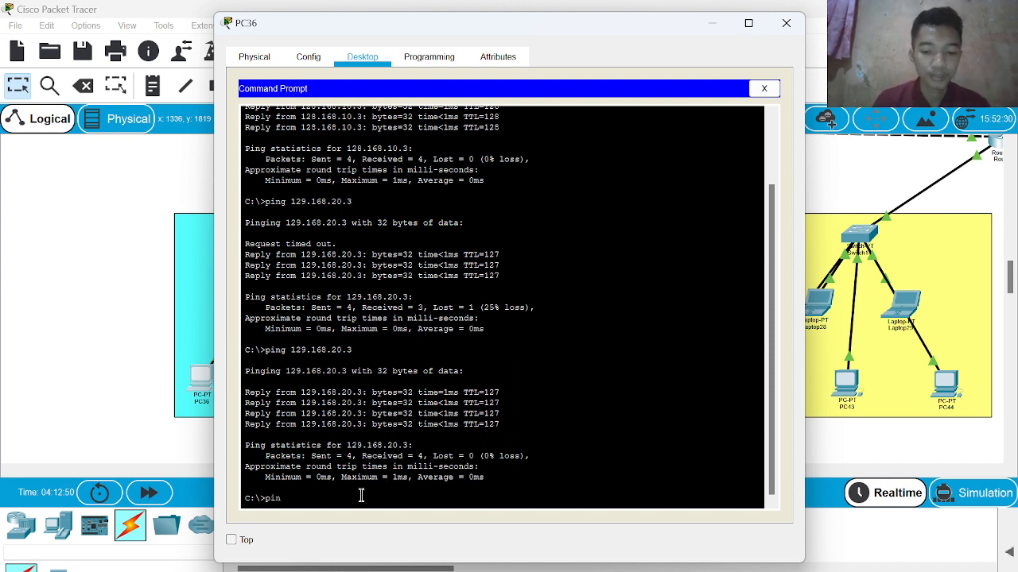
type("g 192.168.10.2")
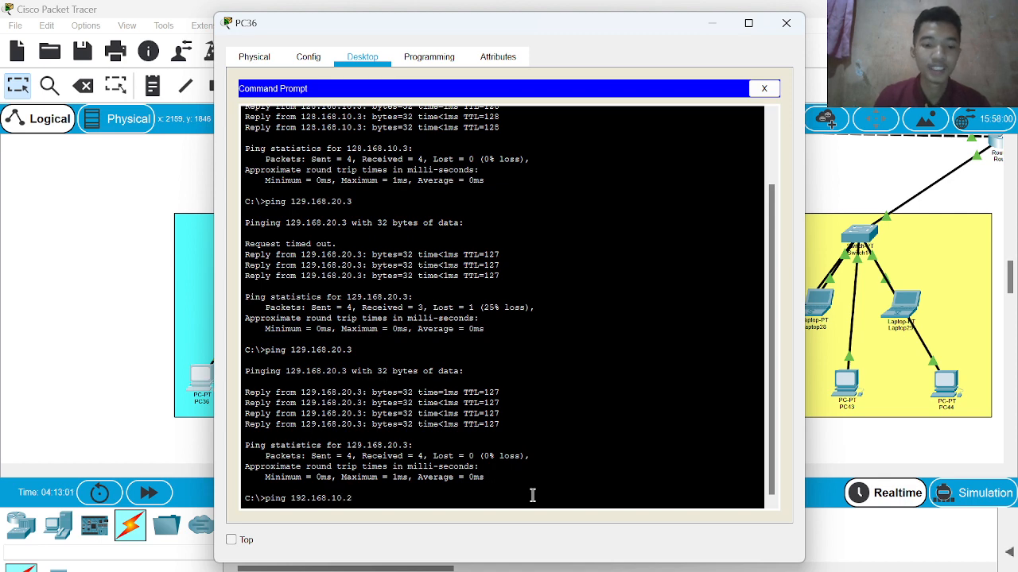
key("Return")
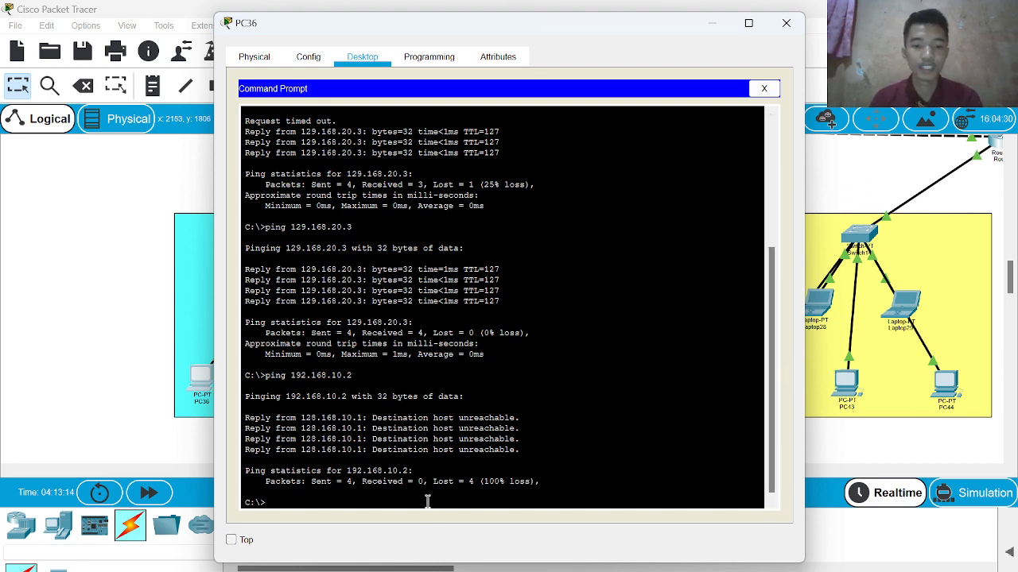
left_click(786, 23)
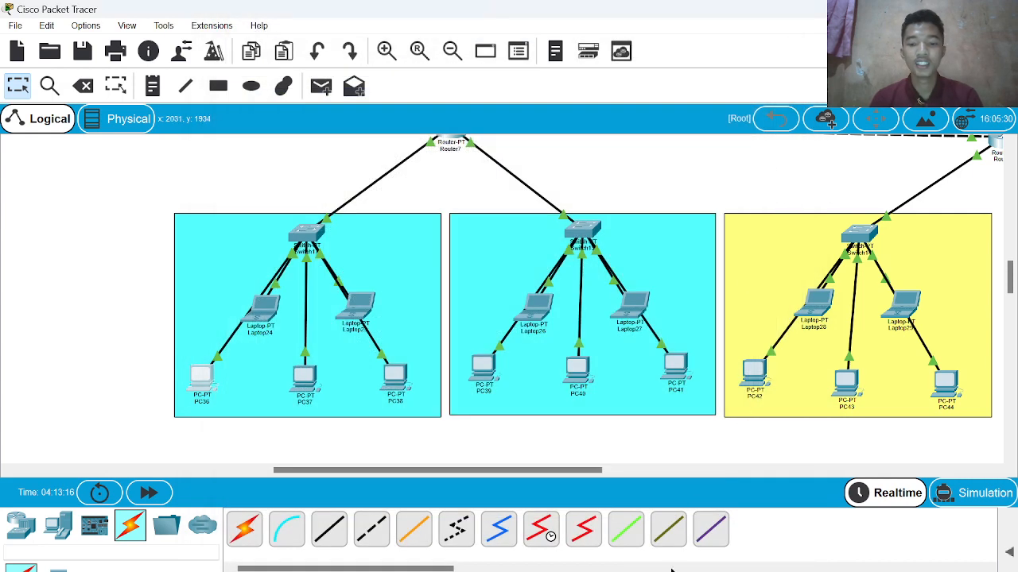
Step: Check the Ketentuan Tugas notes in Notepad, return to Packet Tracer and bring the whole Class B and Class C topology into view
left_click(718, 571)
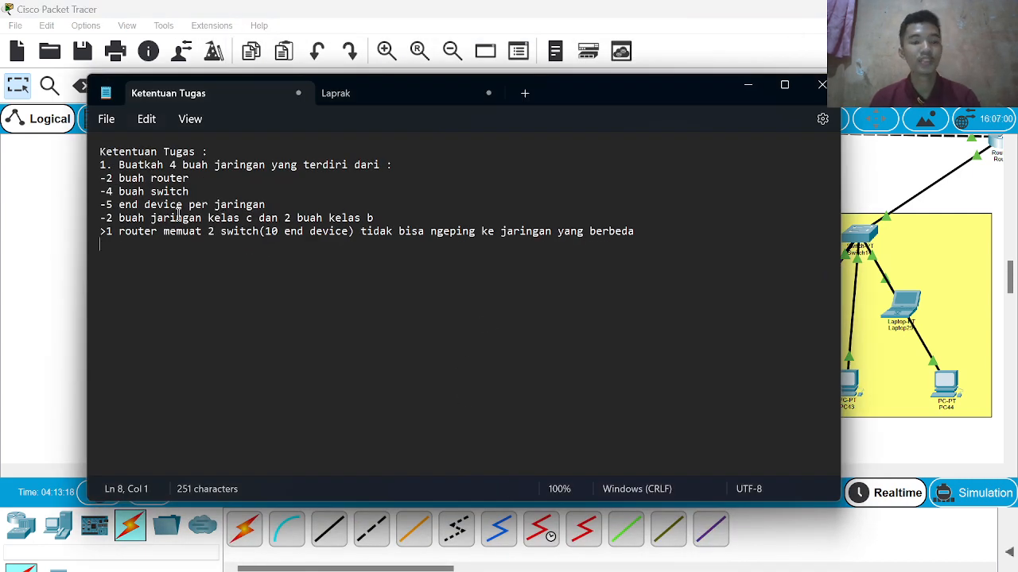
left_click(821, 84)
scroll(691, 207, "right", 3)
scroll(691, 206, "up", 2)
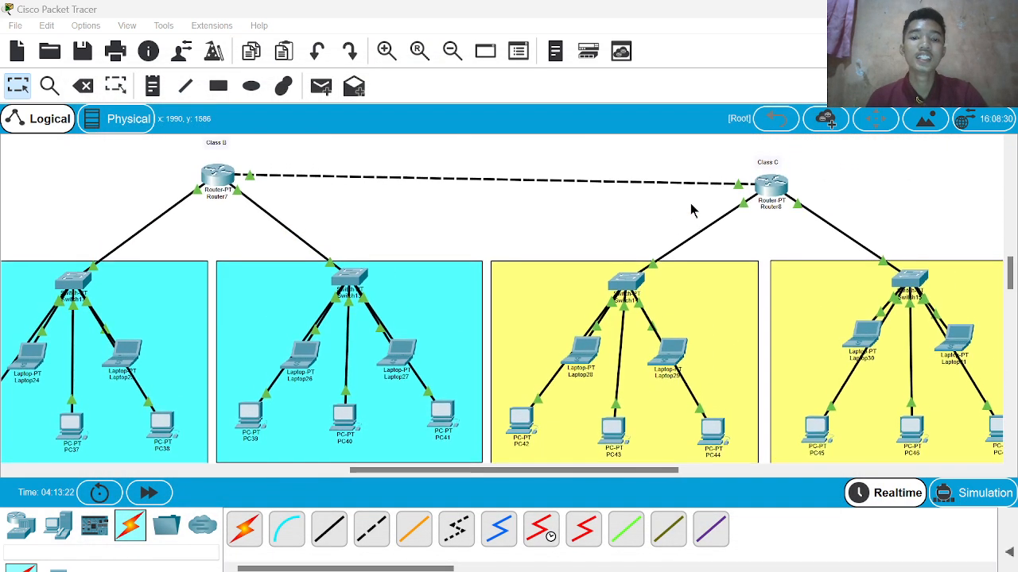
left_click(453, 51)
left_click(452, 51)
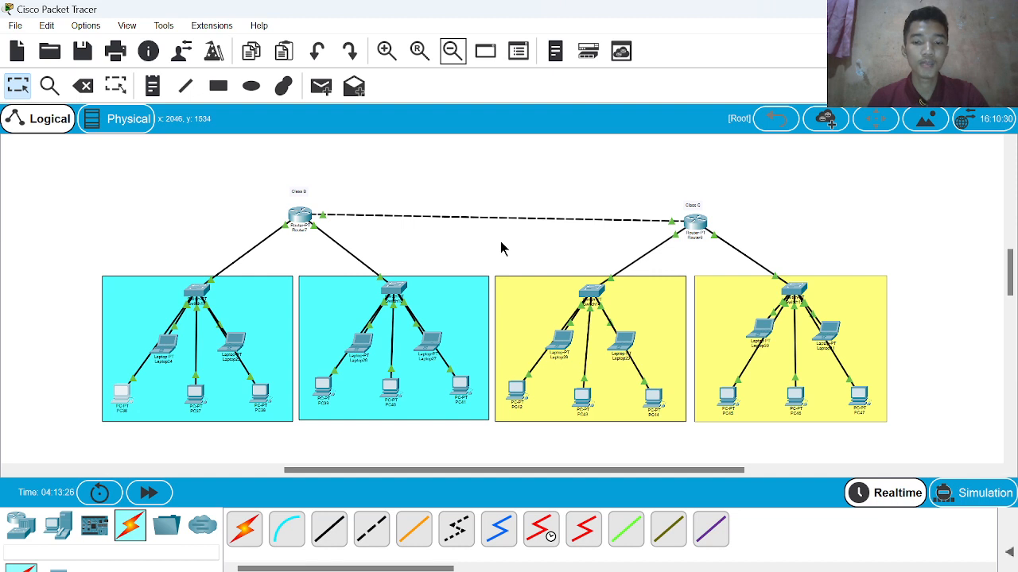
left_click(18, 532)
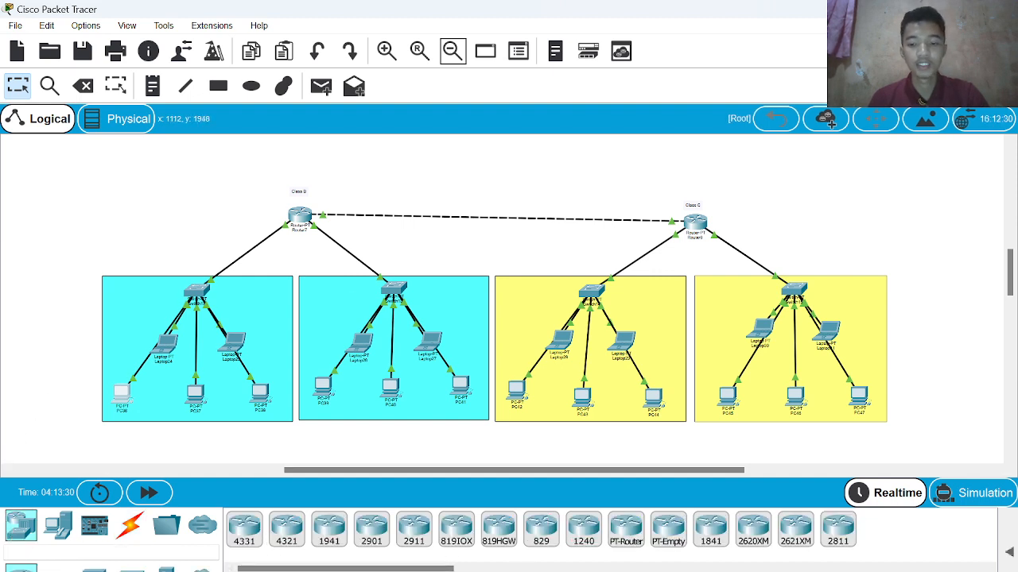
mouse_move(717, 571)
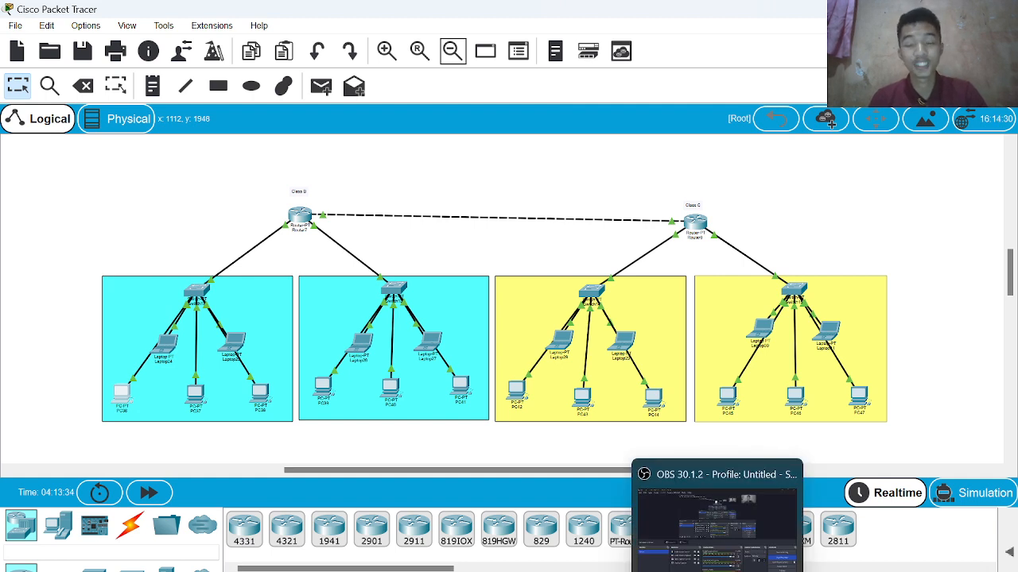
left_click(717, 571)
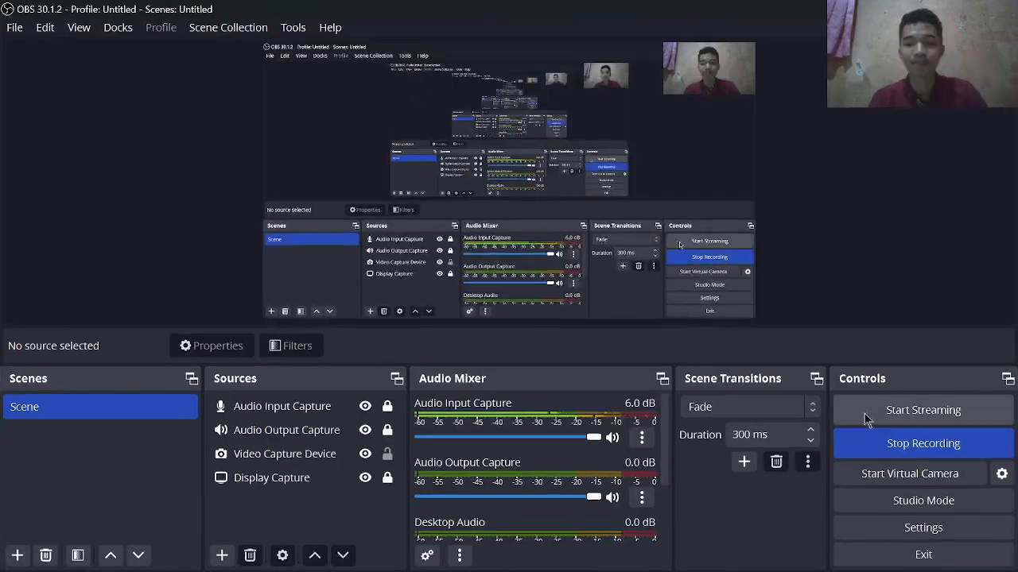